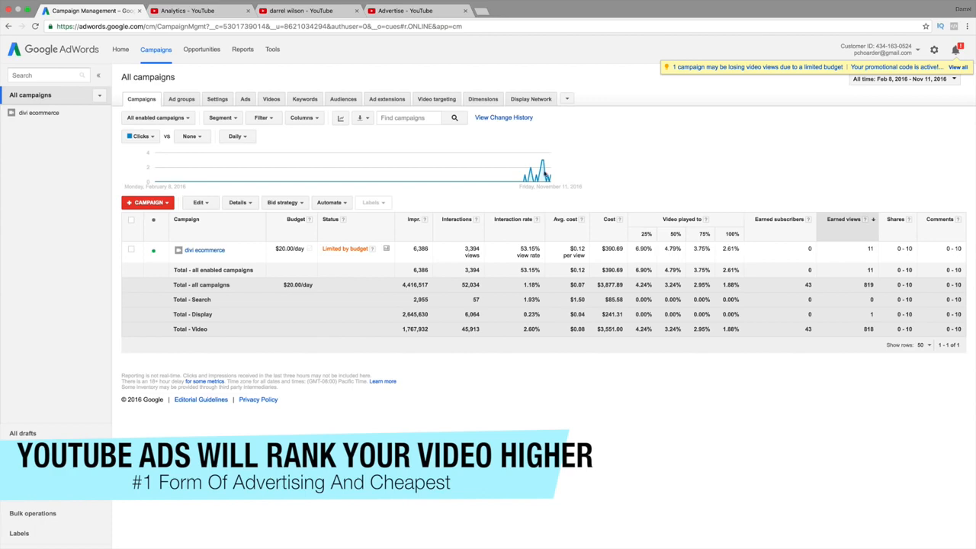
# Review the eCommerce video's traffic sources chart and table, where YouTube advertising leads watch time
pyautogui.click(187, 11)
pyautogui.scroll(5, 372, 304)
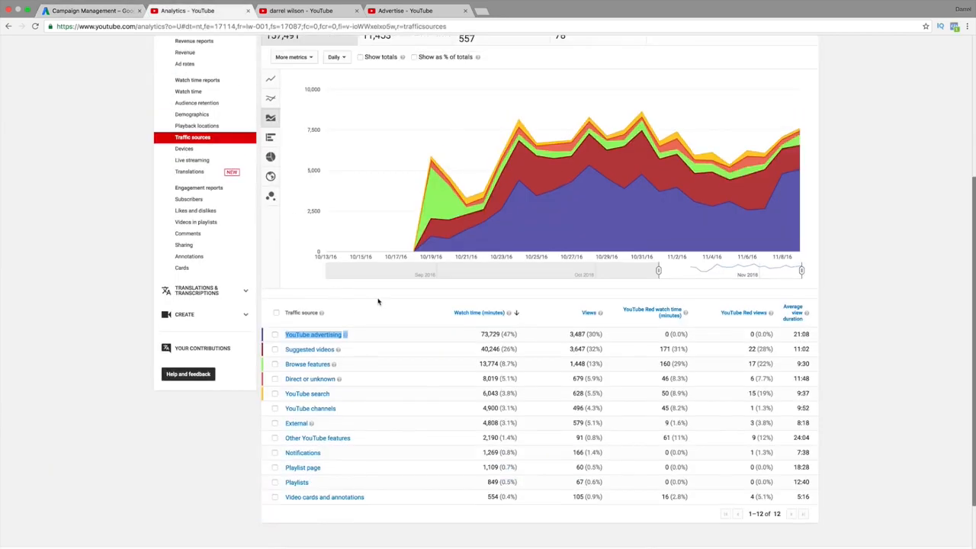
pyautogui.scroll(-4, 436, 109)
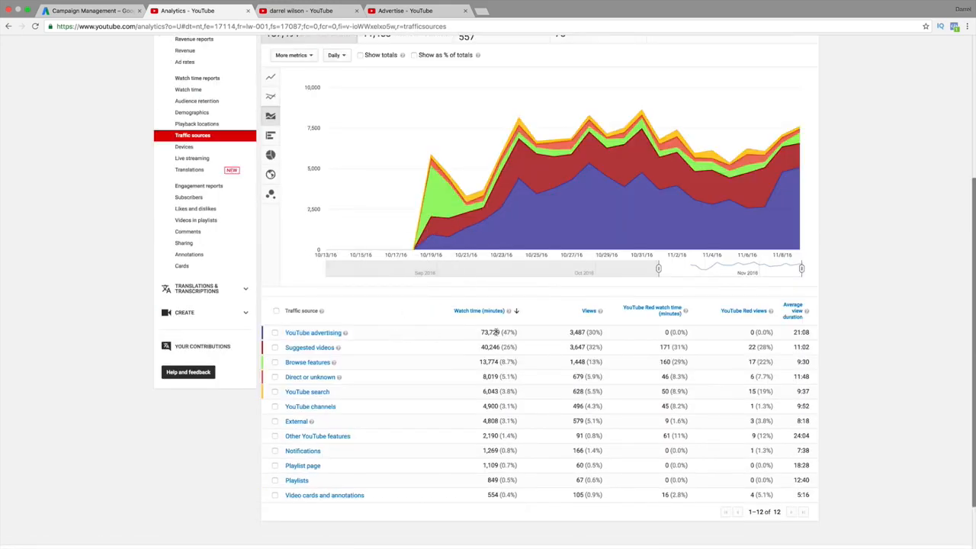
pyautogui.moveTo(496, 332)
pyautogui.scroll(5, 491, 330)
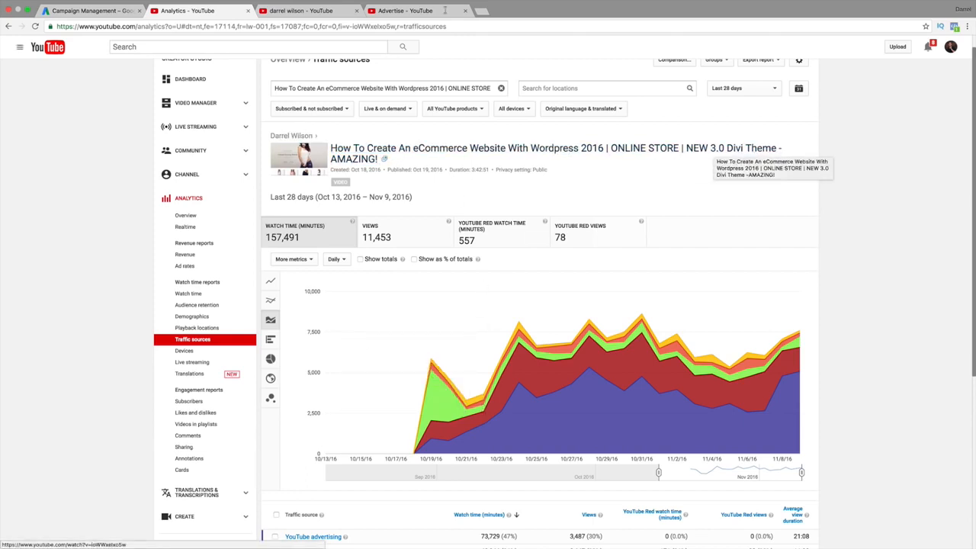
pyautogui.click(329, 15)
# Replace the YouTube search with 'create an ecommerce website with divi theme' and run it
pyautogui.click(290, 46)
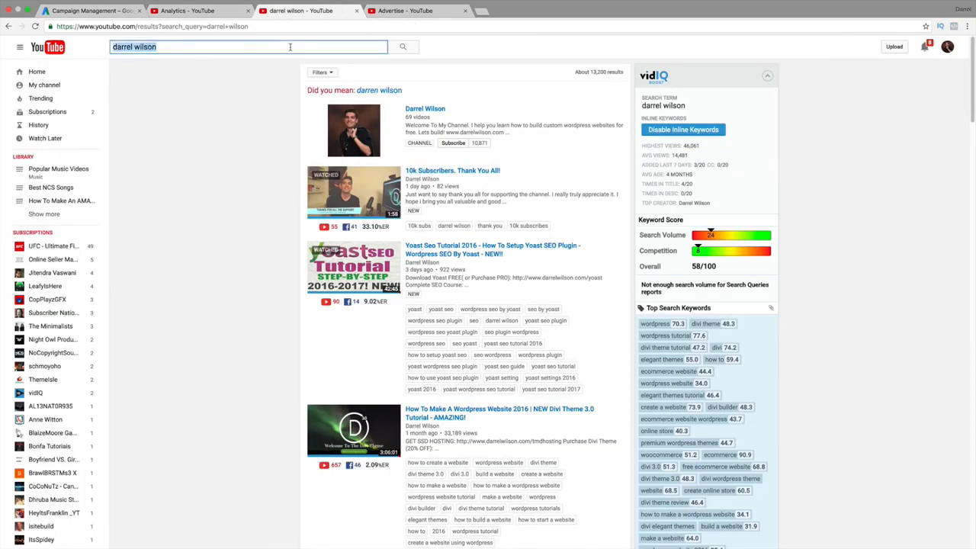
pyautogui.press('BackSpace')
pyautogui.rightClick(283, 43)
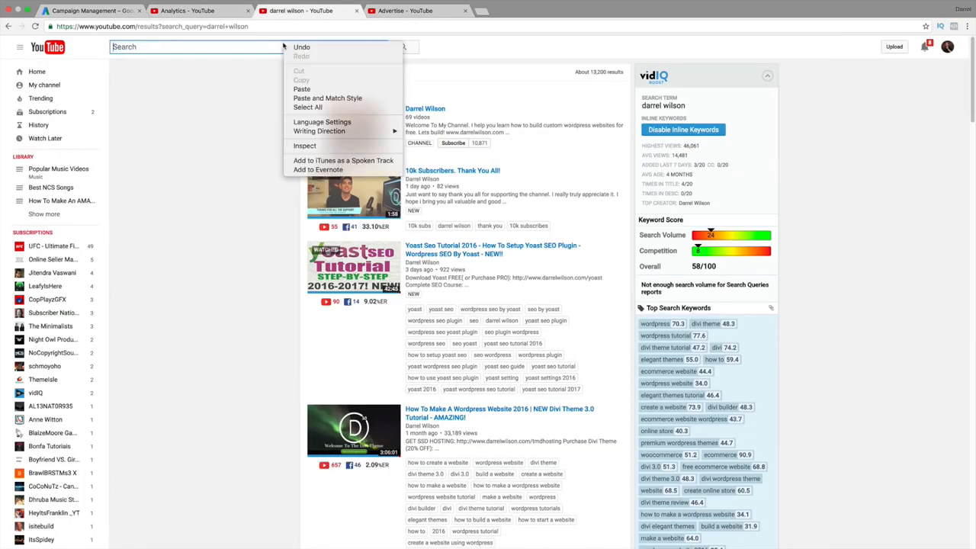
pyautogui.click(304, 90)
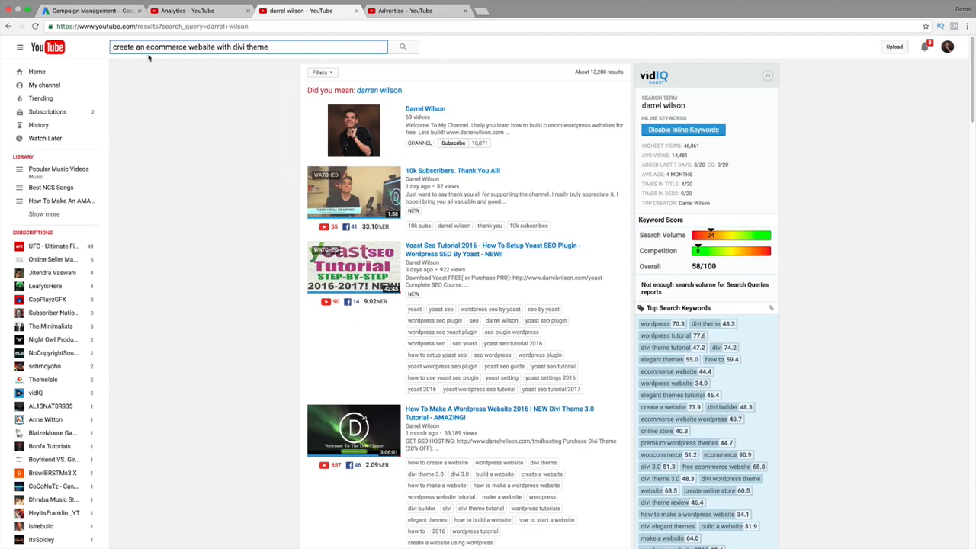
pyautogui.moveTo(129, 46); pyautogui.dragTo(281, 46)
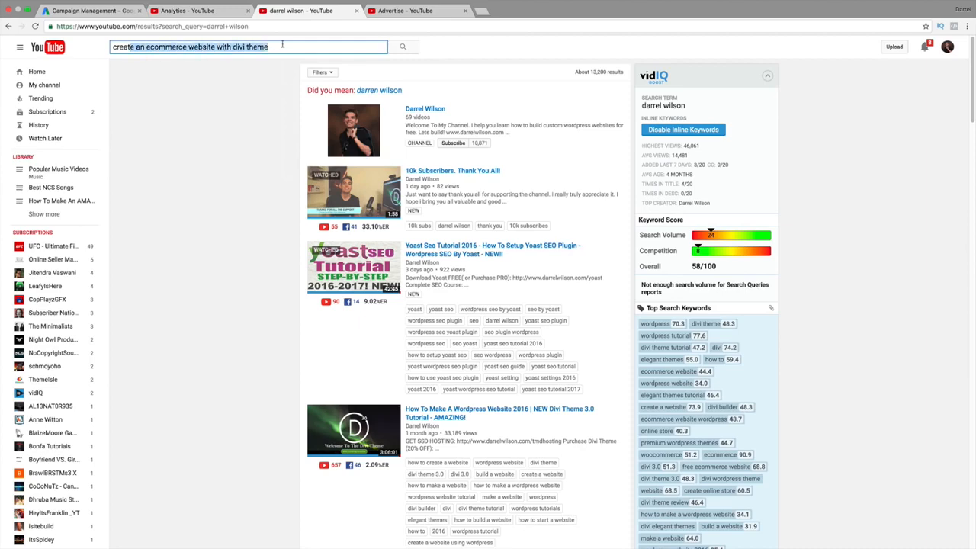
pyautogui.click(403, 47)
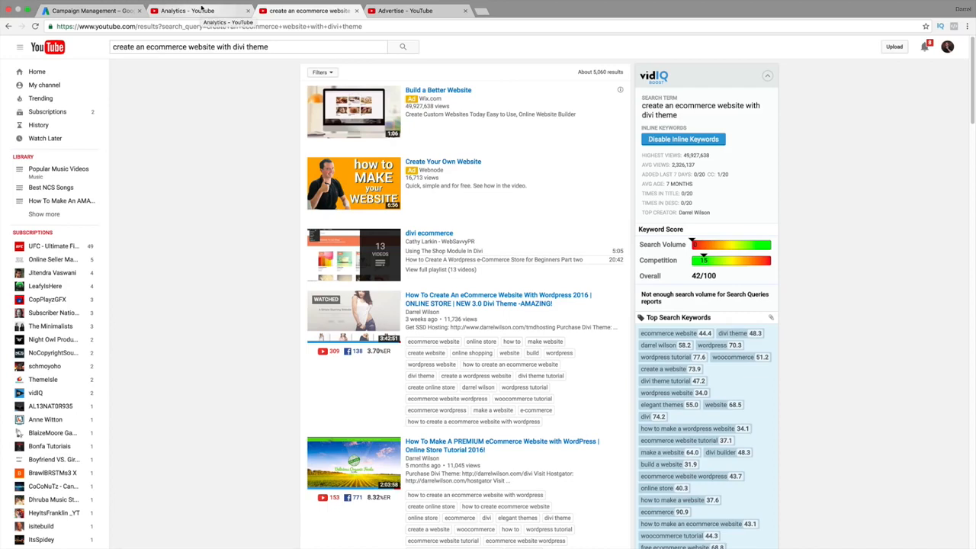
# Open the Divi eCommerce website video and pause the Wix ad playing before it
pyautogui.click(478, 302)
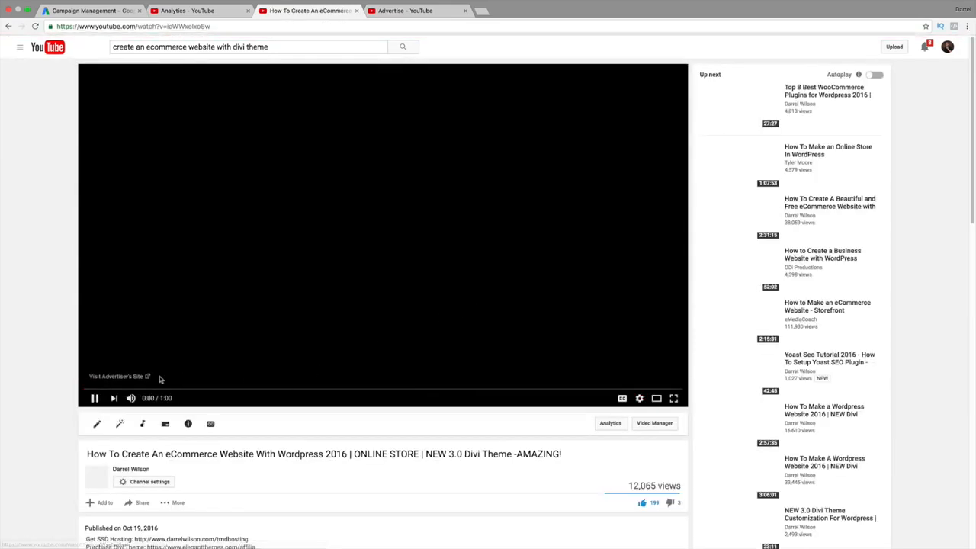
pyautogui.click(93, 403)
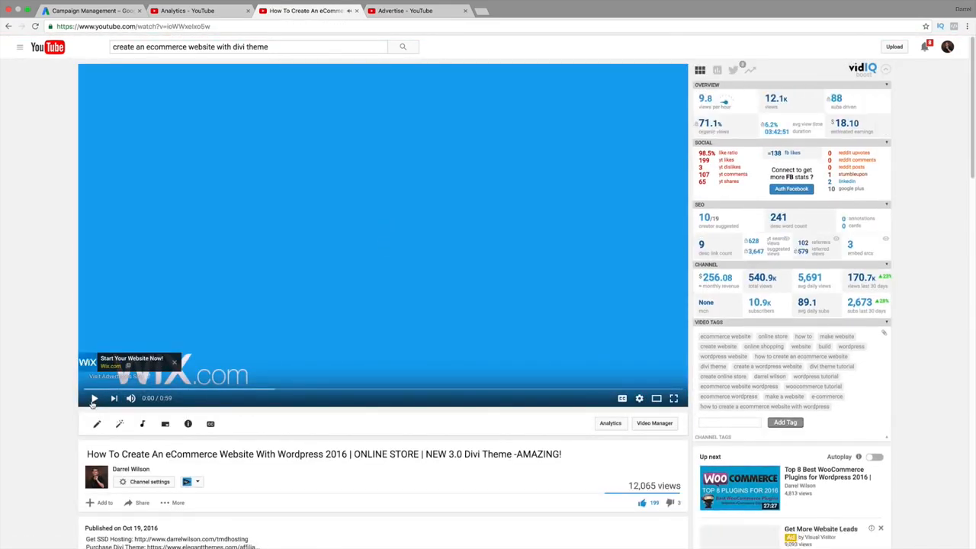
pyautogui.scroll(-2, 92, 402)
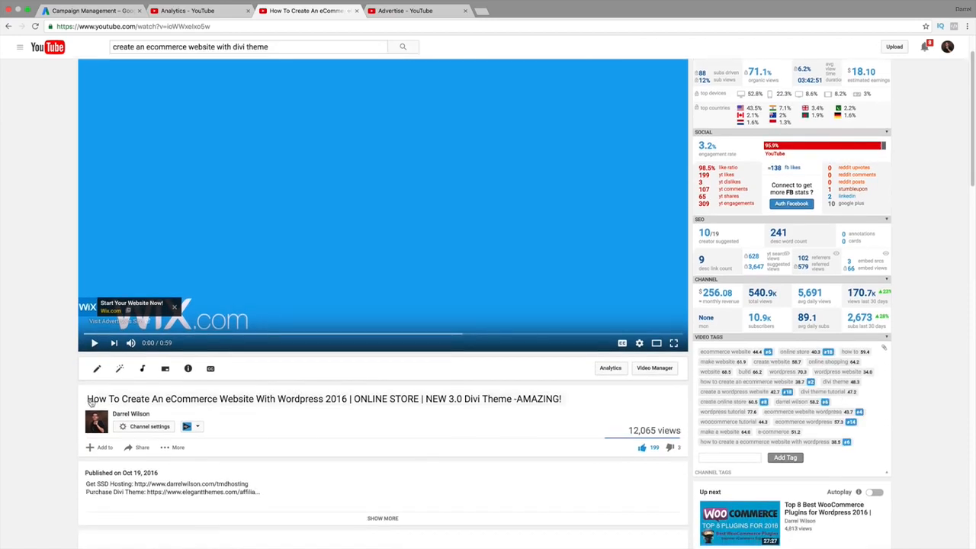
pyautogui.scroll(-2, 89, 402)
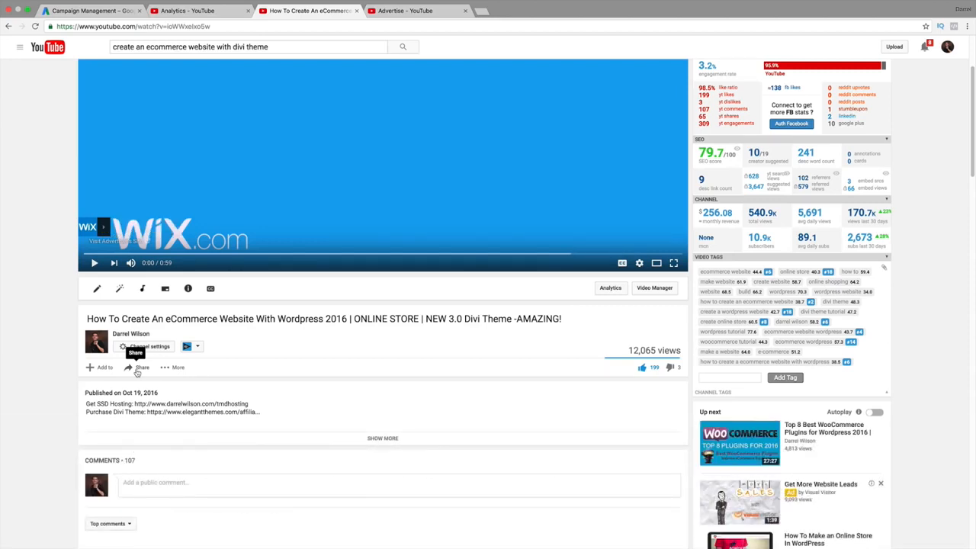
# Look over the YouTube Advertise, video and Analytics tabs, ending on AdWords campaign management
pyautogui.click(404, 10)
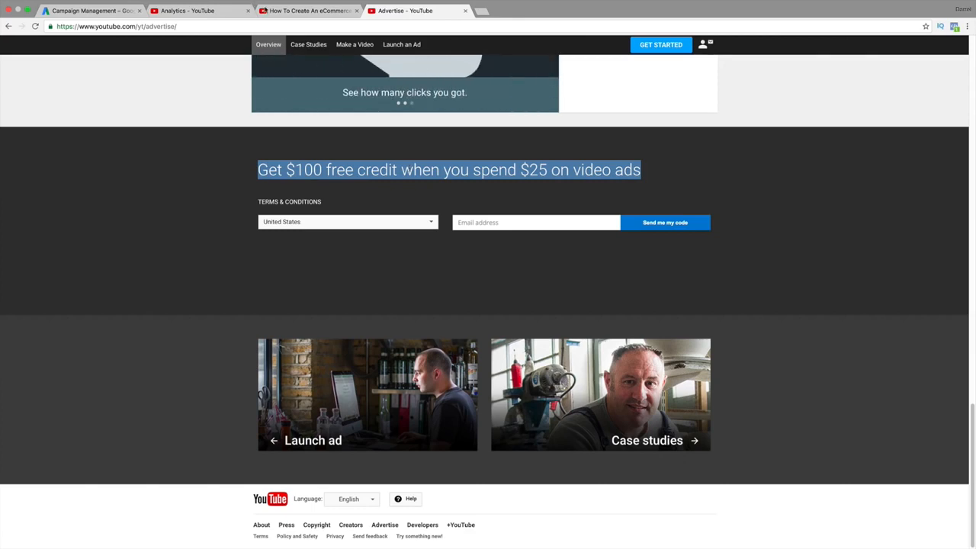
pyautogui.click(284, 11)
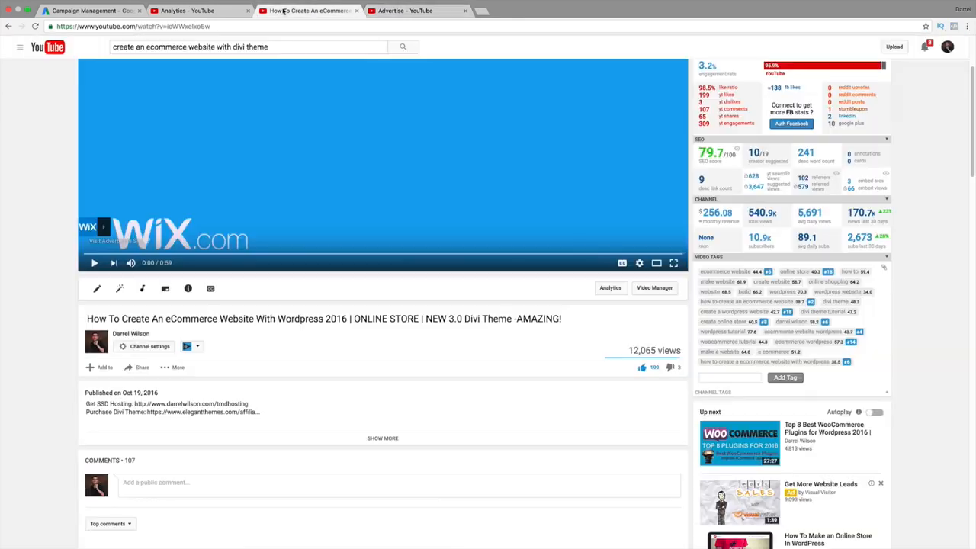
pyautogui.click(208, 11)
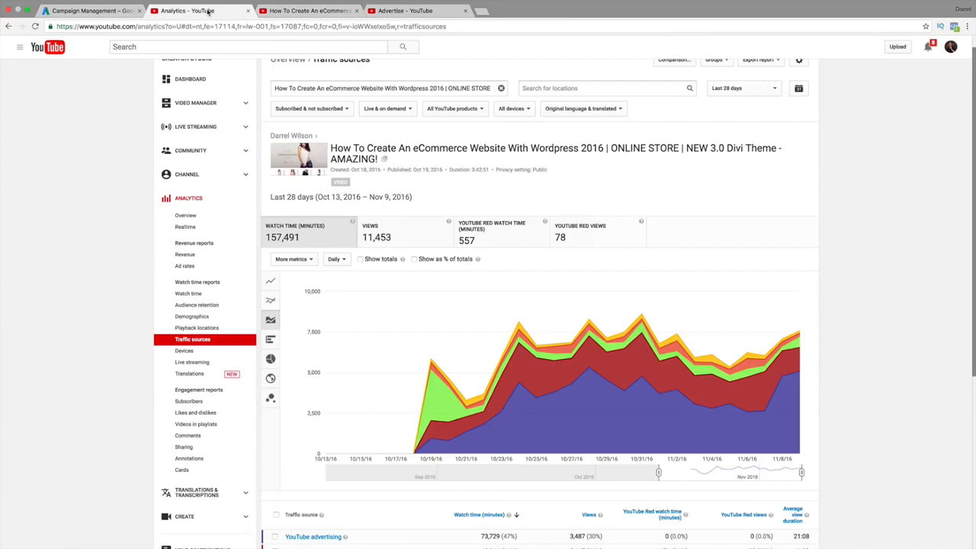
pyautogui.click(107, 11)
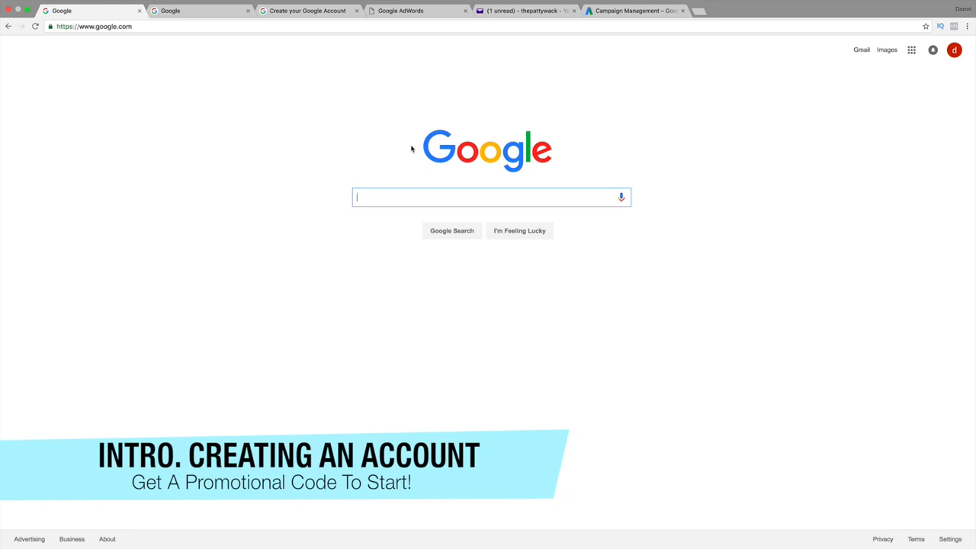
# Search Google for 'youtube advertising' and open the 'Advertise - YouTube' result
pyautogui.write('youtube advertising')
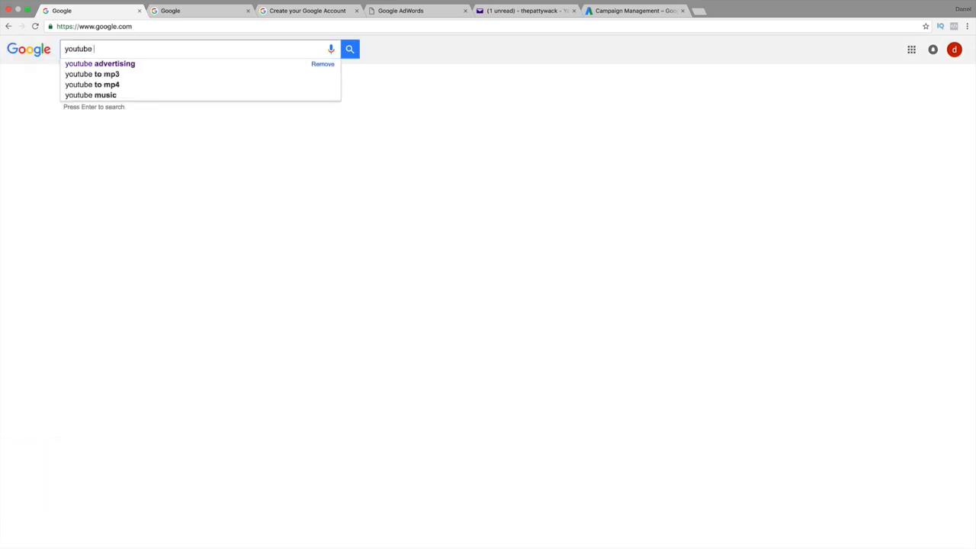
pyautogui.press('Return')
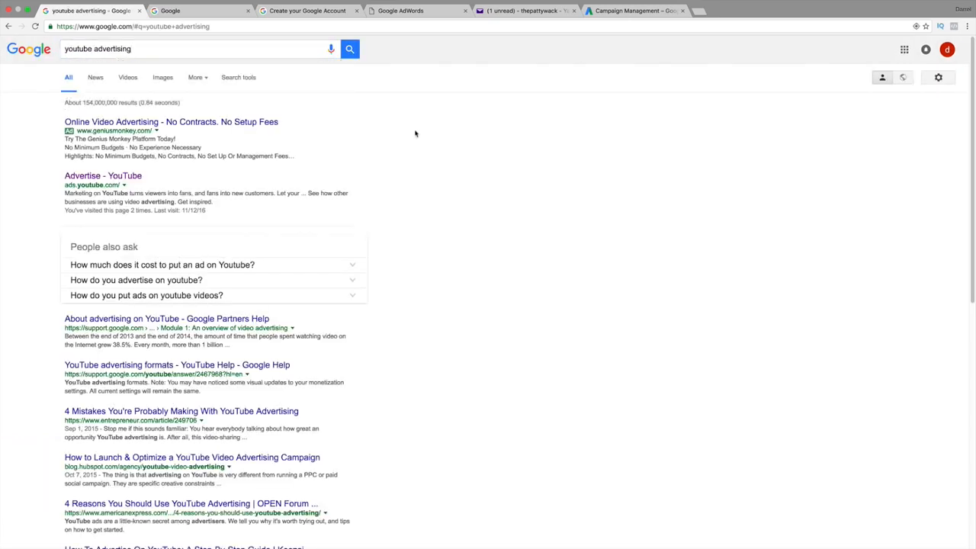
pyautogui.click(132, 176)
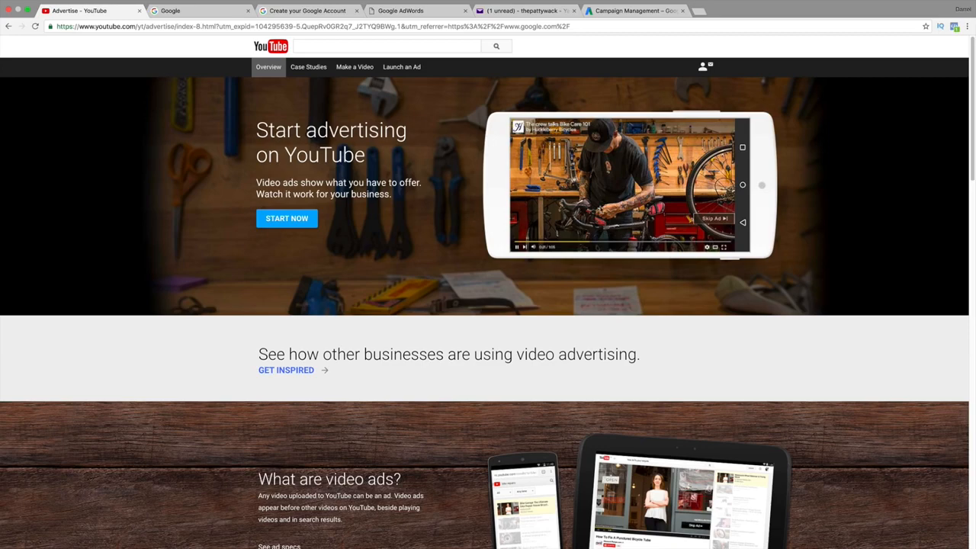
# Fill in the saved e-mail address for the $100 free credit offer and request the code
pyautogui.moveTo(973, 115); pyautogui.dragTo(973, 456)
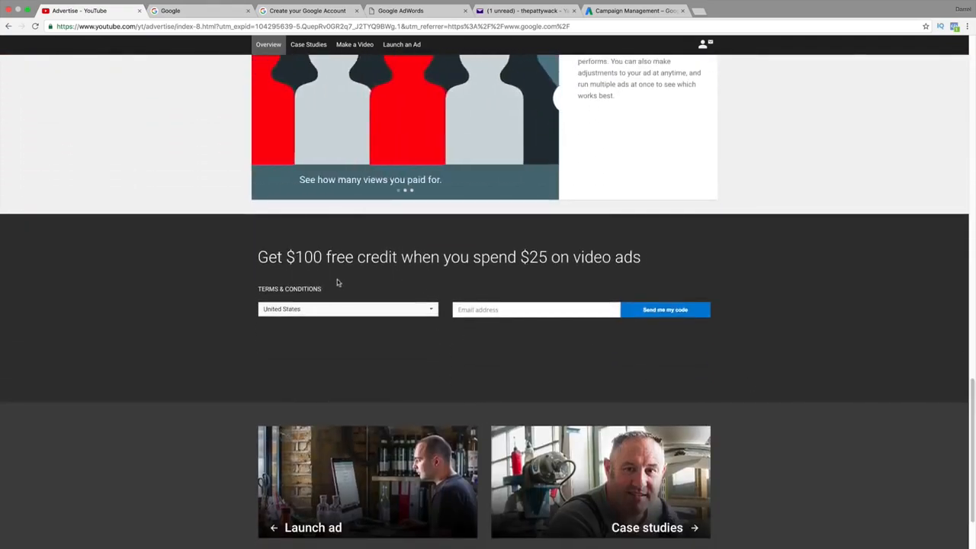
pyautogui.moveTo(258, 257); pyautogui.dragTo(640, 257)
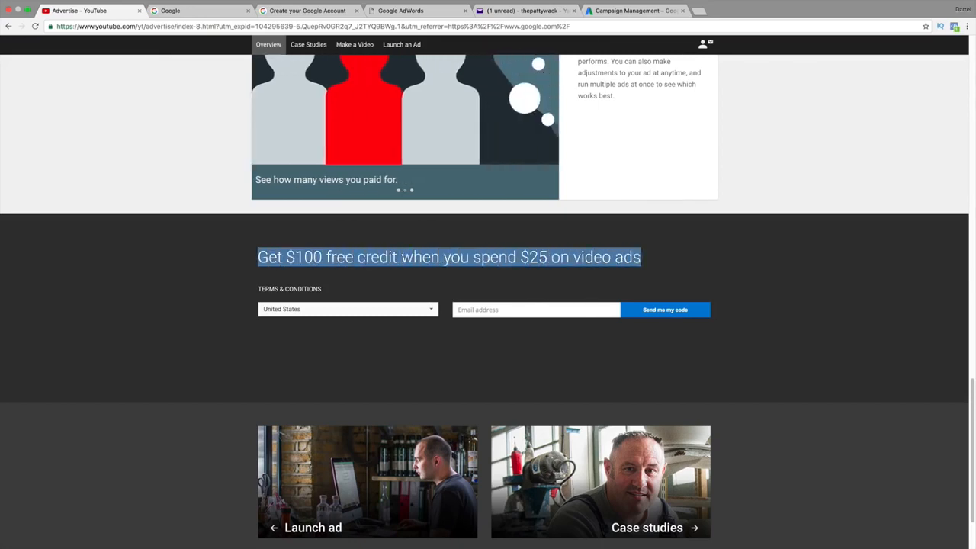
pyautogui.click(538, 311)
pyautogui.write('p')
pyautogui.press('Down')
pyautogui.press('Return')
pyautogui.click(657, 313)
# Solve the CAPTCHA and copy the issued promotional code
pyautogui.click(569, 349)
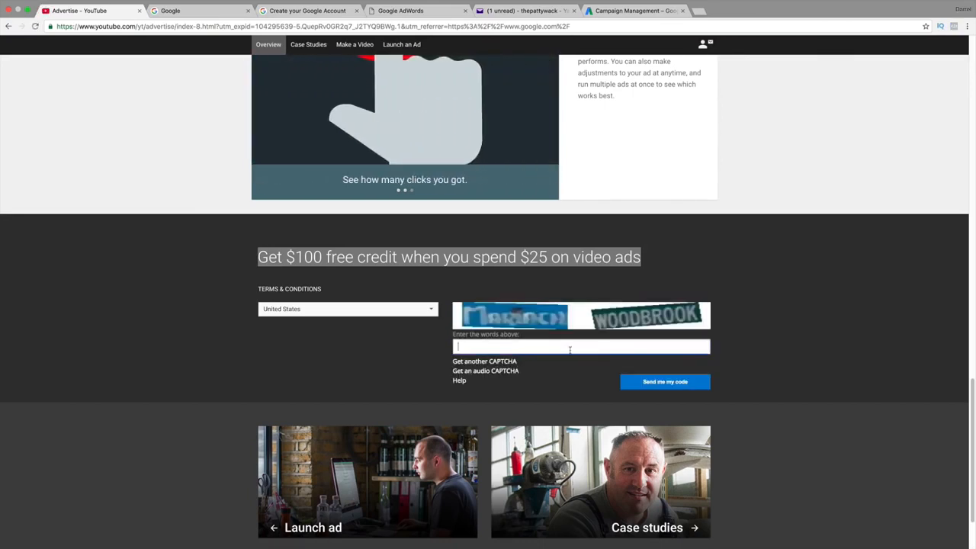
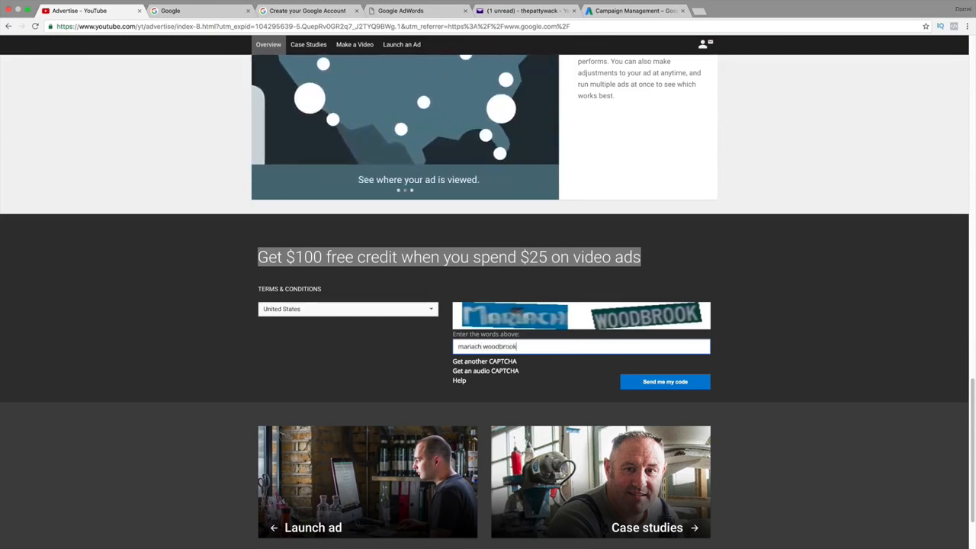
pyautogui.click(686, 381)
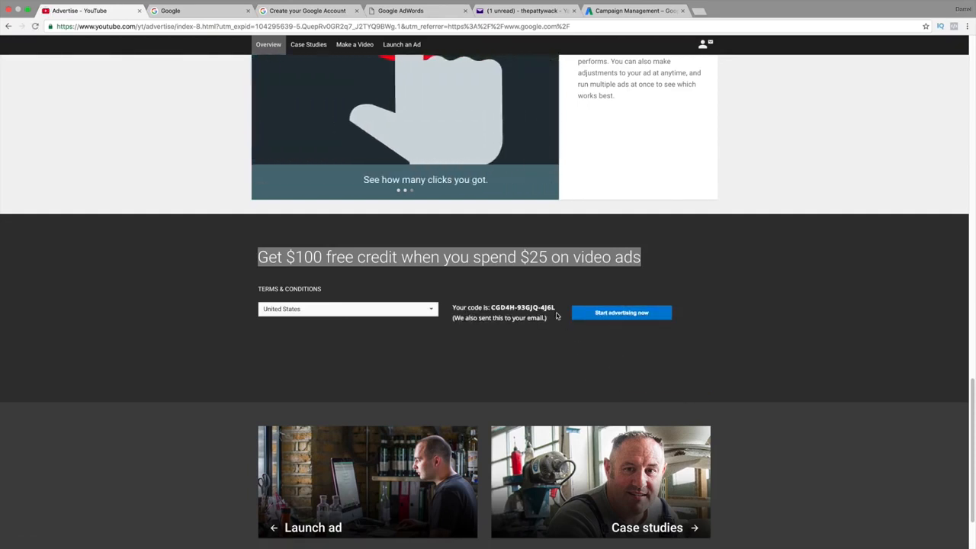
pyautogui.moveTo(556, 307); pyautogui.dragTo(490, 307)
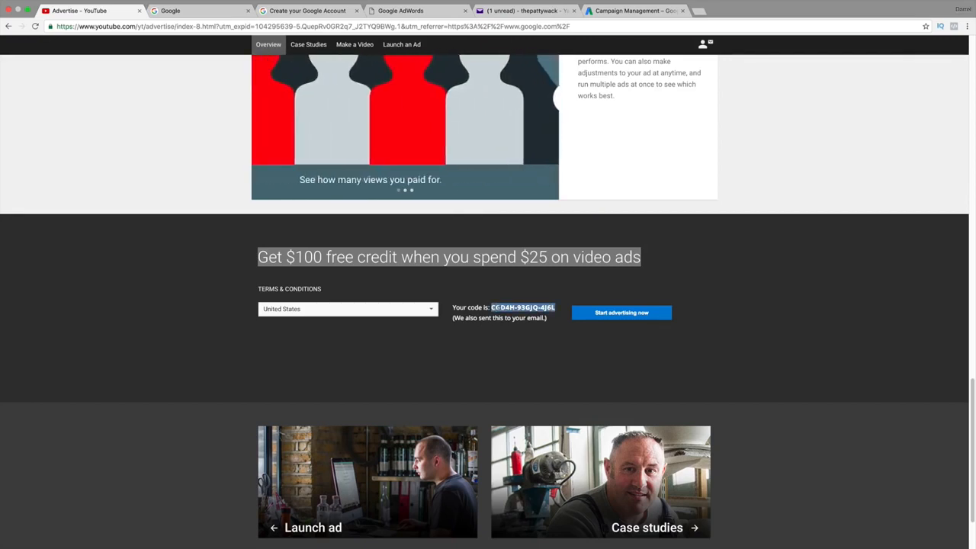
pyautogui.rightClick(497, 308)
pyautogui.click(512, 323)
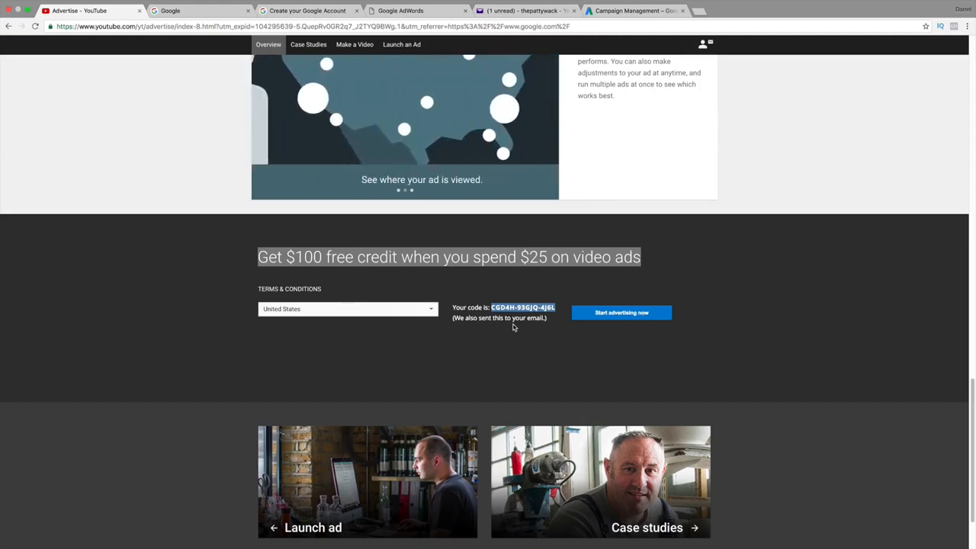
pyautogui.click(190, 11)
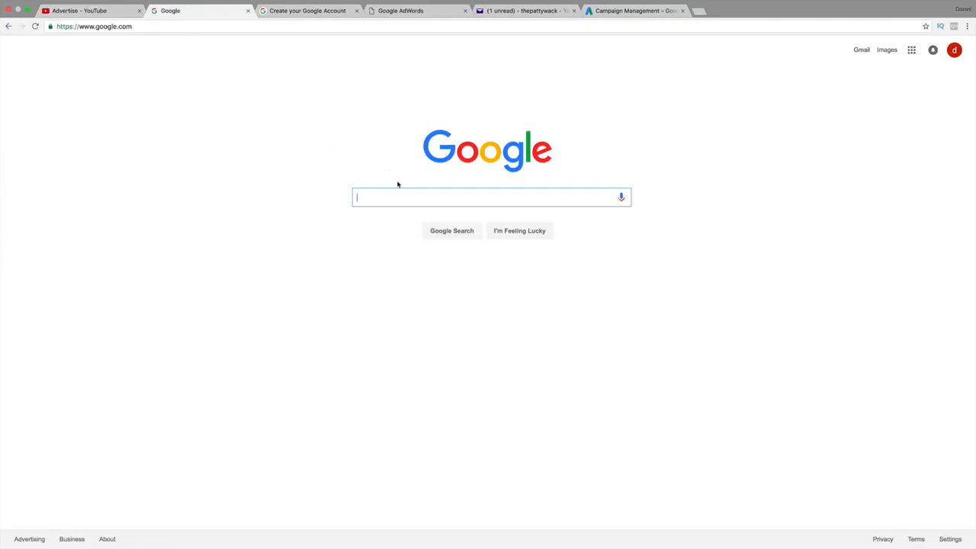
# Search Google for 'google adwords', open the official site, and start the sign-up with START NOW
pyautogui.write('google adwords')
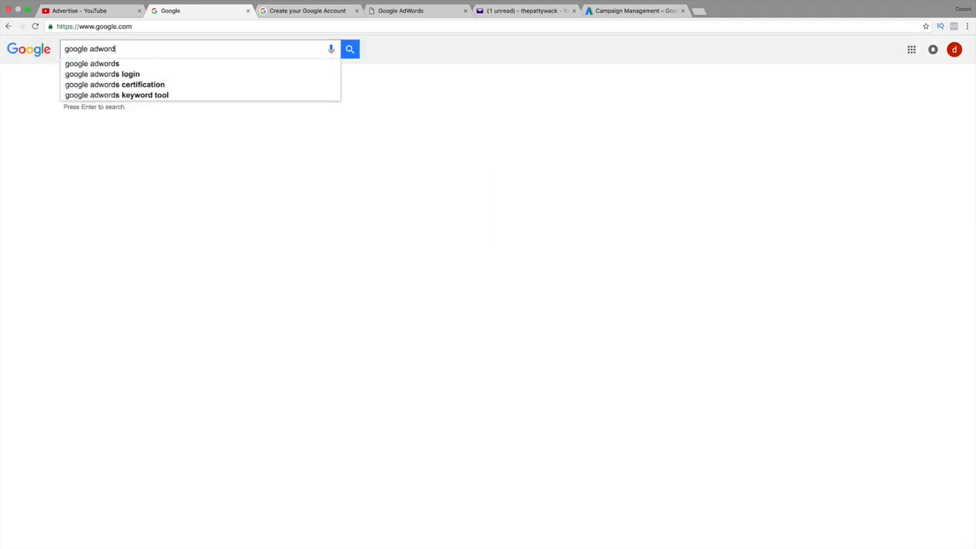
pyautogui.press('Return')
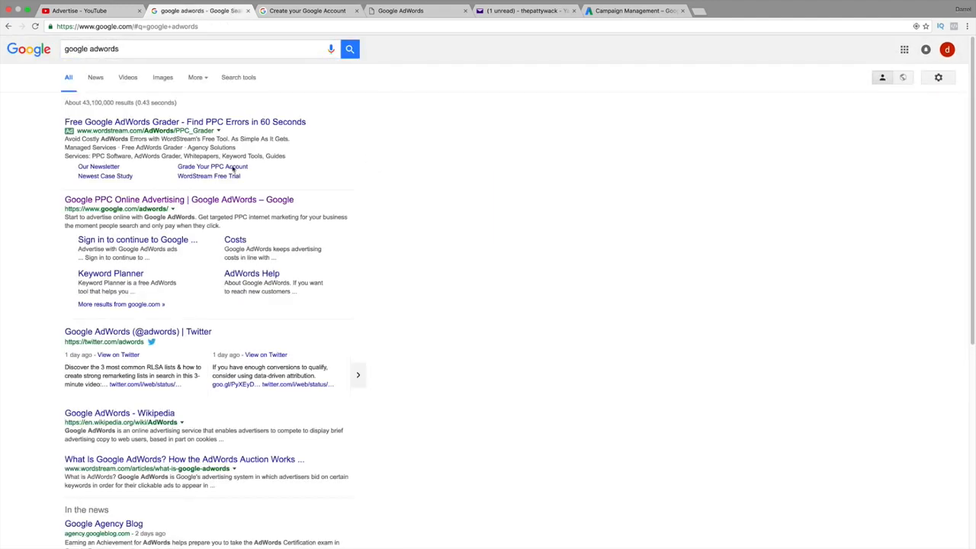
pyautogui.click(157, 200)
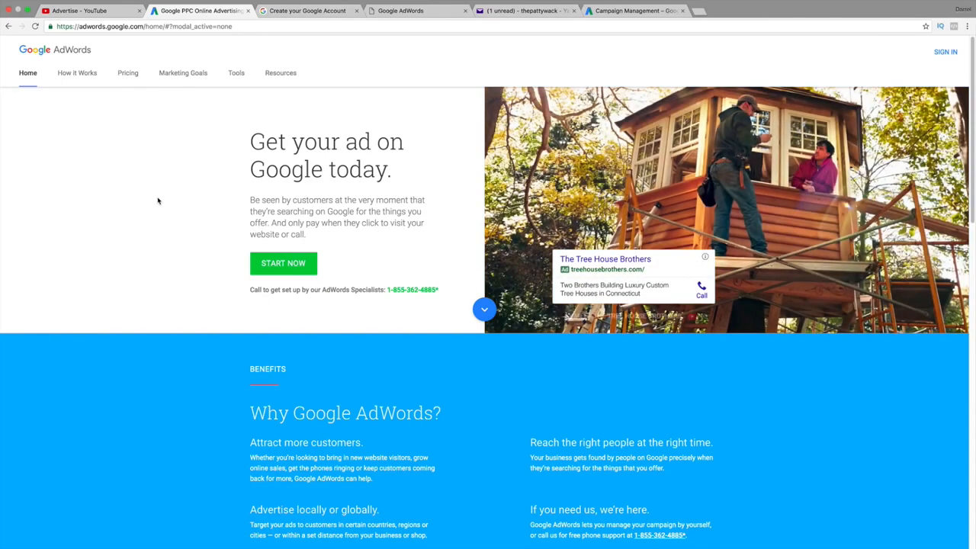
pyautogui.click(272, 264)
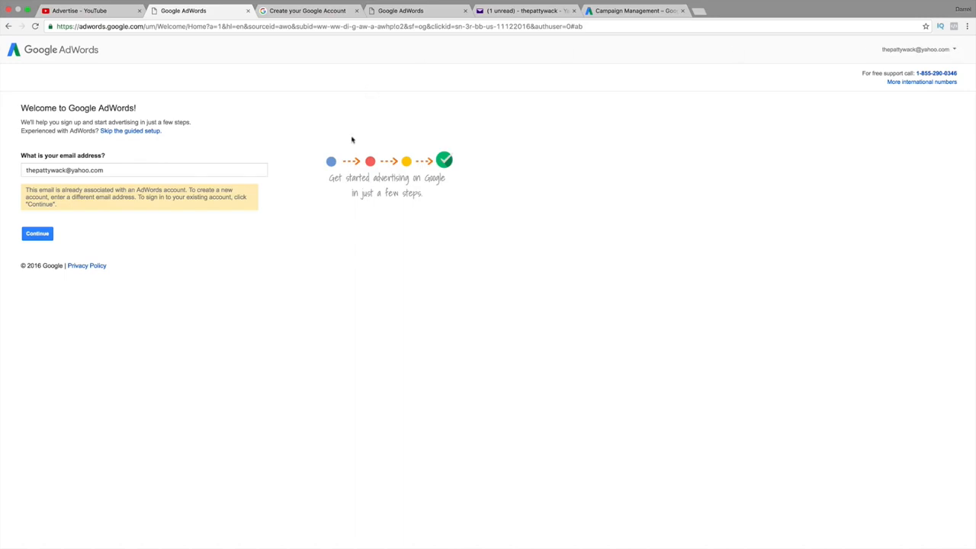
# Clear the already-registered sign-up e-mail and check Yahoo Mail for AdWords' verification message
pyautogui.tripleClick(108, 171)
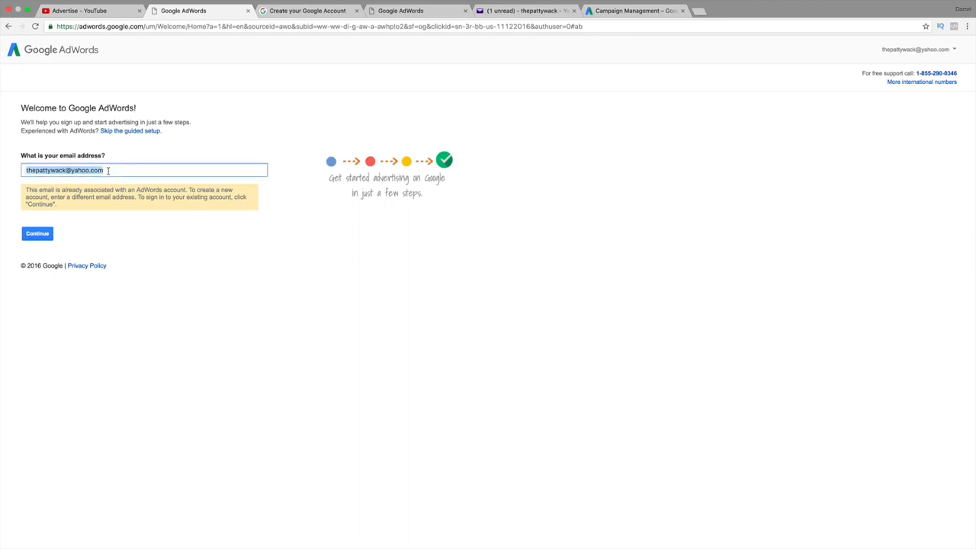
pyautogui.press('BackSpace')
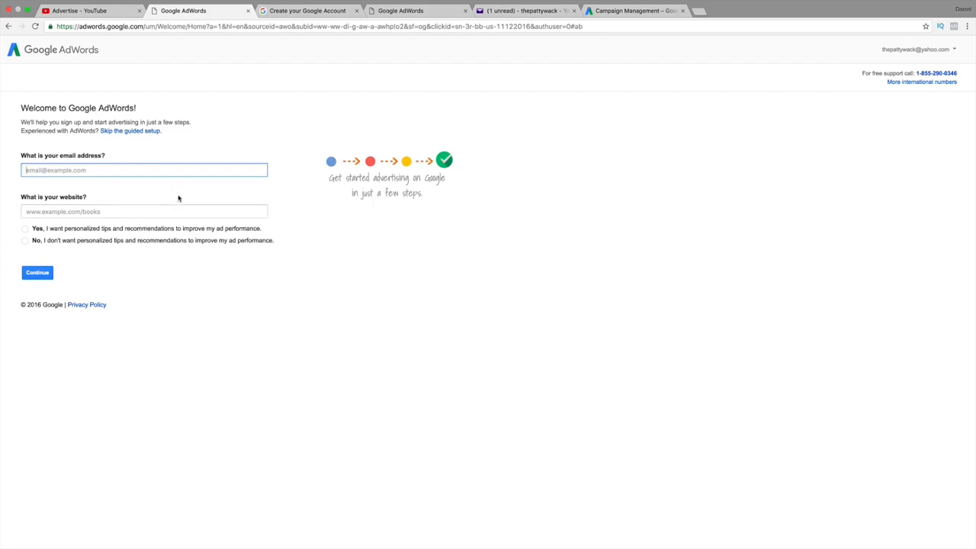
pyautogui.click(288, 13)
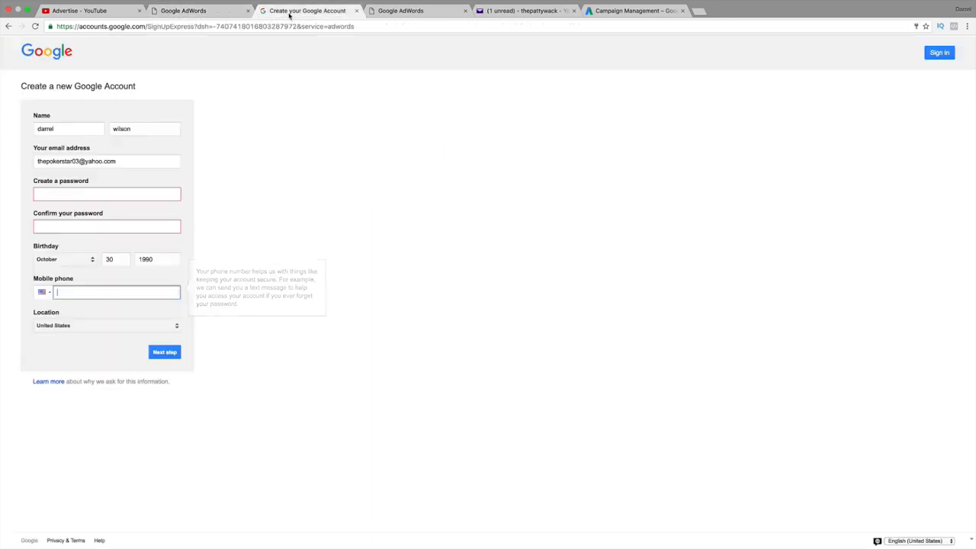
pyautogui.moveTo(141, 85); pyautogui.dragTo(32, 98)
pyautogui.moveTo(133, 162); pyautogui.dragTo(32, 162)
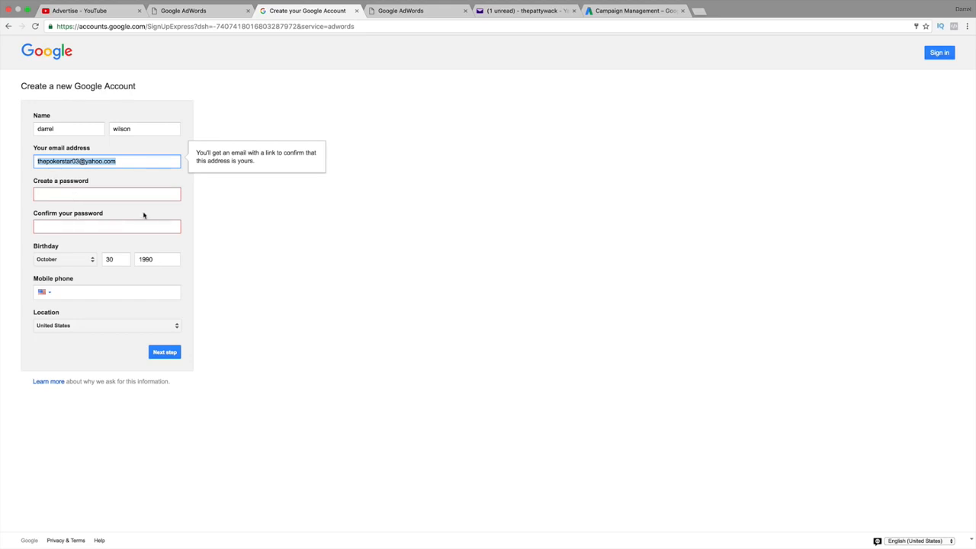
pyautogui.click(412, 12)
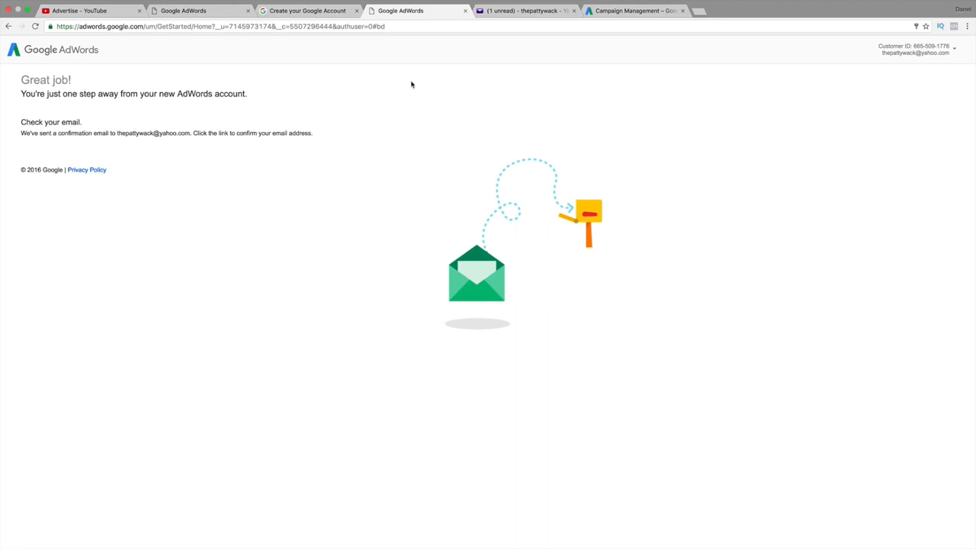
pyautogui.click(503, 11)
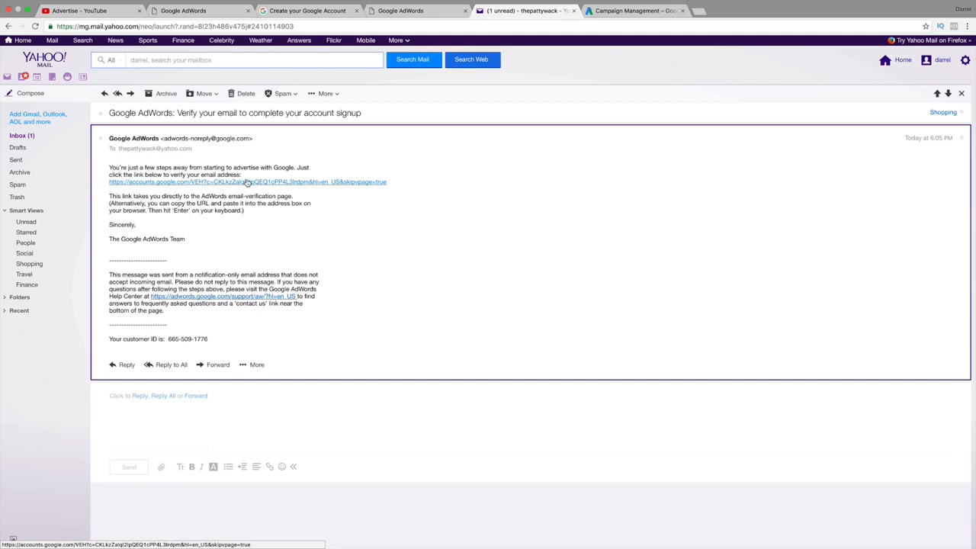
# Switch to the Campaign Management tab showing AdWords' 'Welcome to AdWords!' page
pyautogui.click(608, 12)
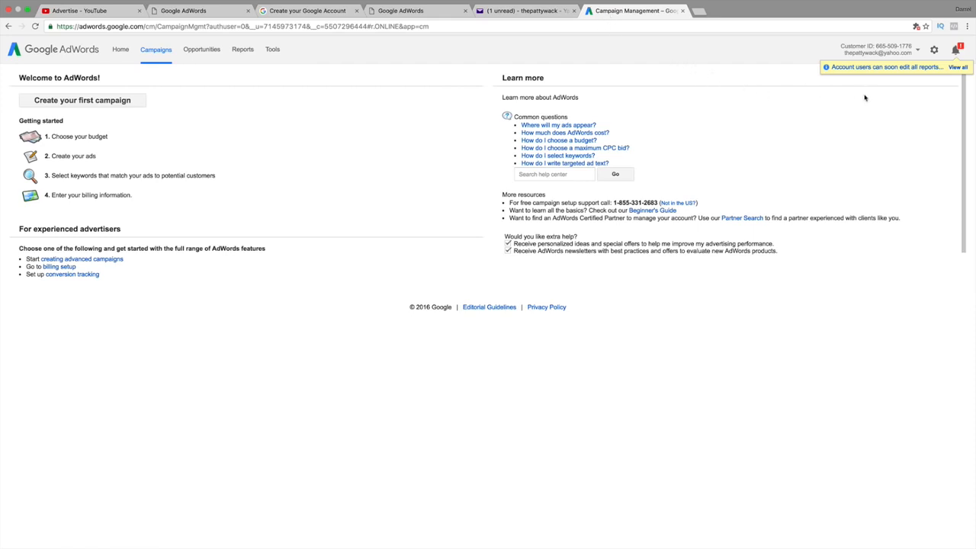
# Choose Billing from the settings gear menu to reach the billing account setup
pyautogui.click(934, 50)
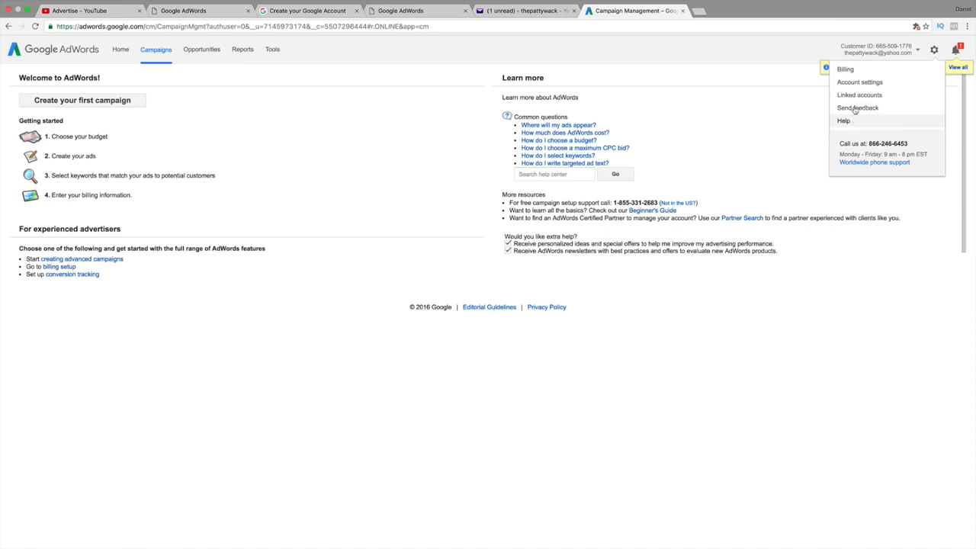
pyautogui.click(851, 69)
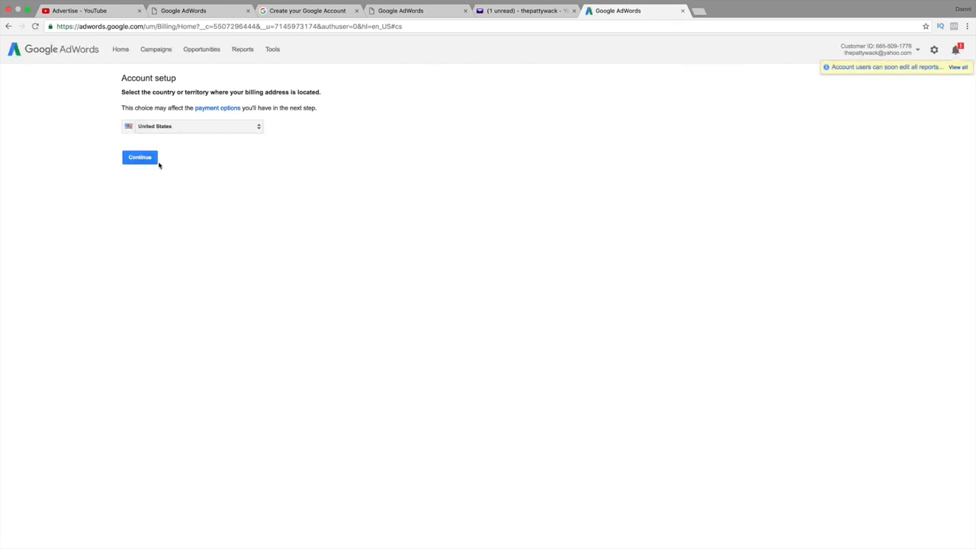
# Confirm United States as the billing country and review the billing details form
pyautogui.click(155, 158)
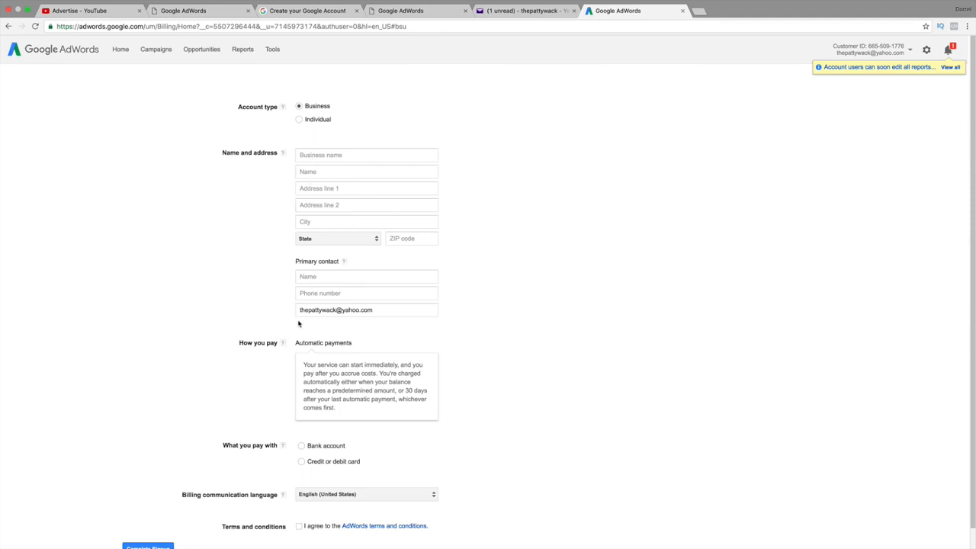
pyautogui.scroll(-1, 296, 320)
pyautogui.scroll(1, 343, 332)
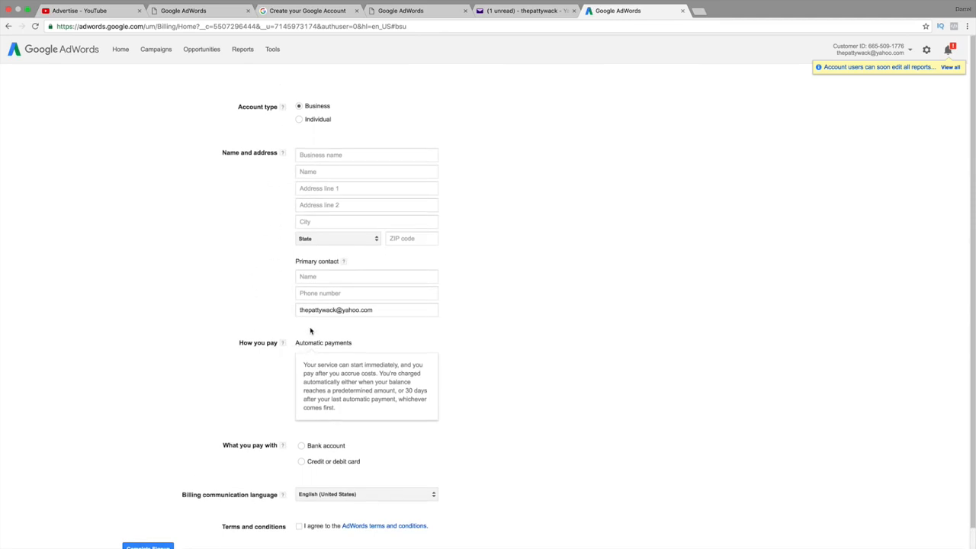
pyautogui.click(910, 51)
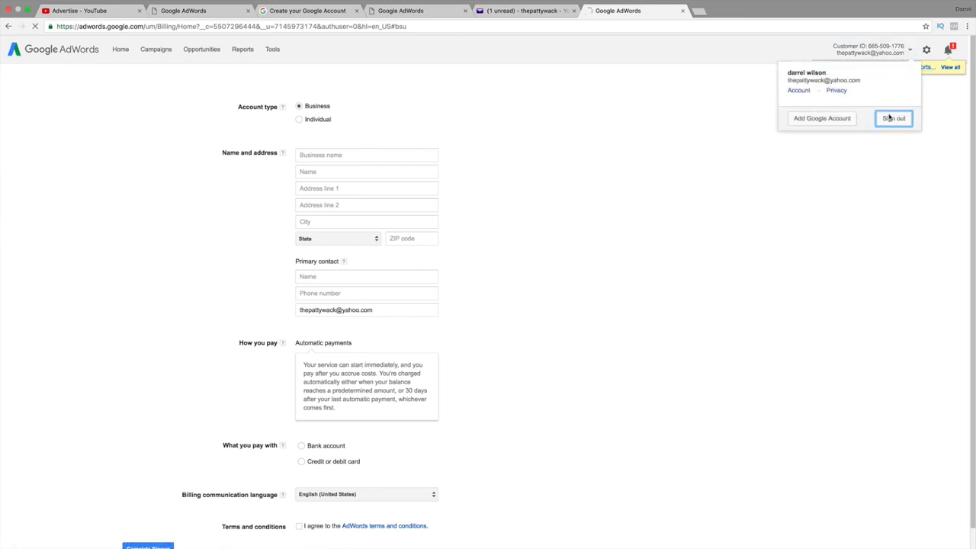
# Sign out and sign in to the other Google account with its password
pyautogui.click(893, 118)
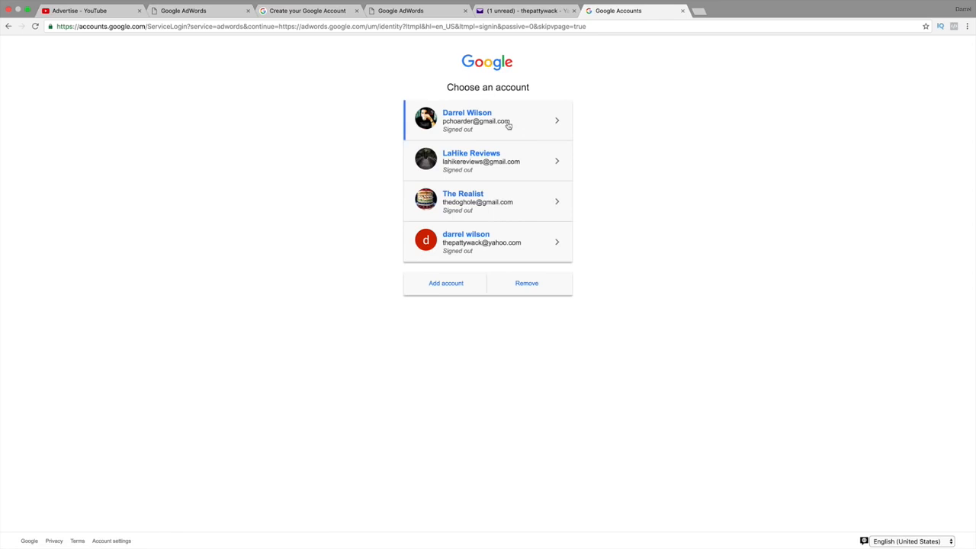
pyautogui.click(534, 124)
pyautogui.write('••••••••••')
pyautogui.press('Return')
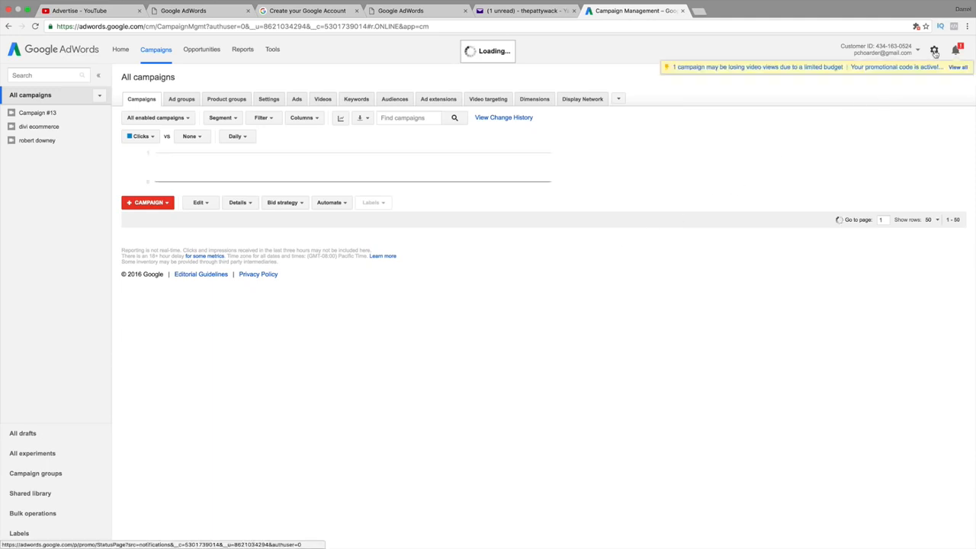
# Go from the gear's Billing pages to Manage promotional codes, showing $55.62 of $150.00 earned
pyautogui.click(934, 51)
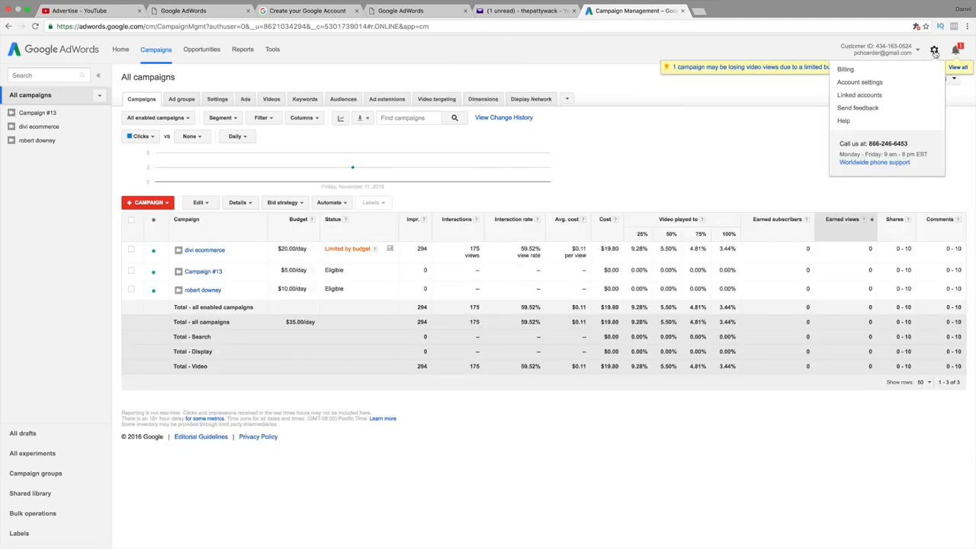
pyautogui.click(897, 74)
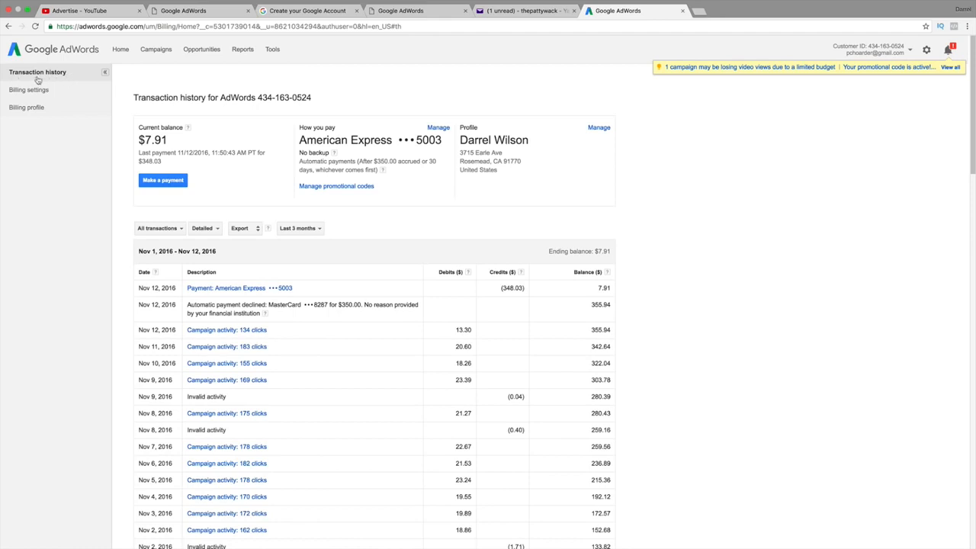
pyautogui.click(334, 186)
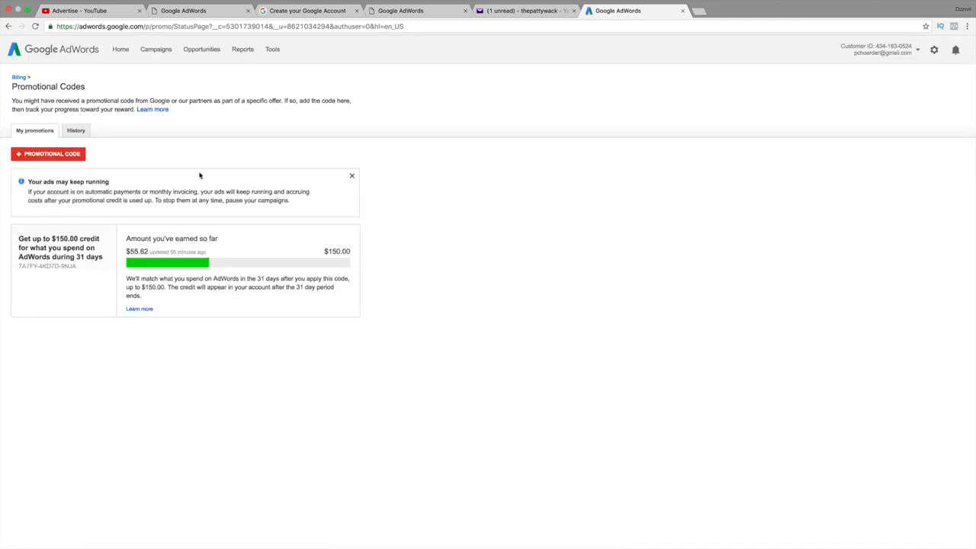
# Start a new promotional code entry, then highlight and deselect the $150.00 credit offer text
pyautogui.click(60, 156)
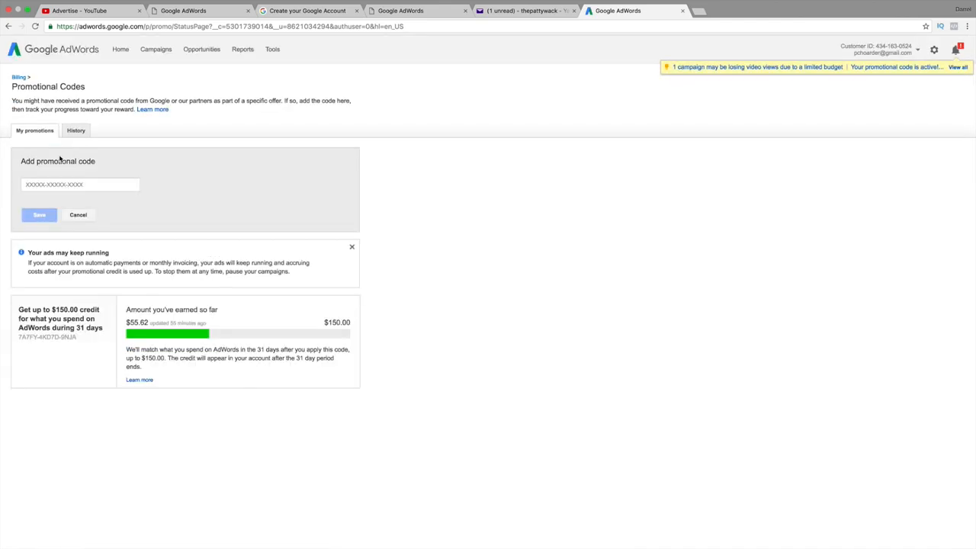
pyautogui.click(82, 188)
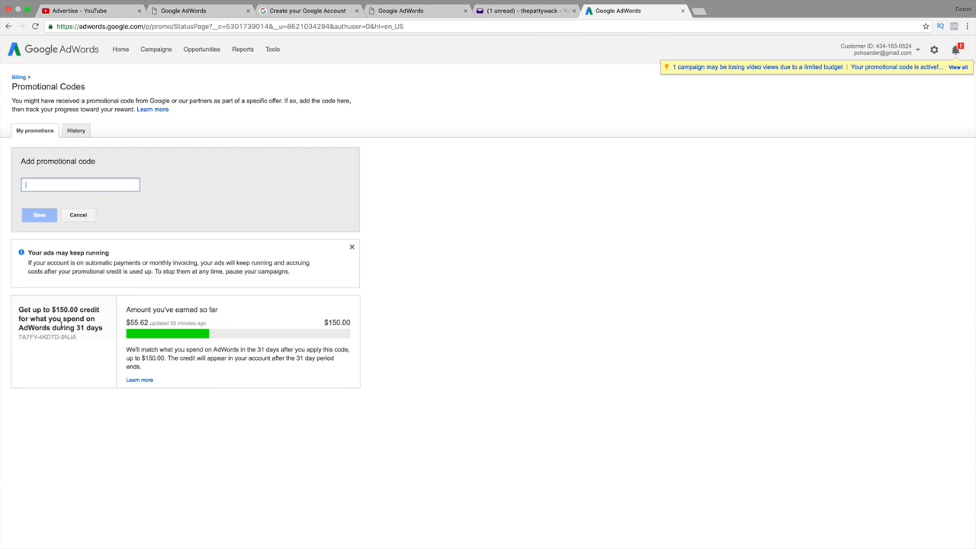
pyautogui.click(95, 307)
pyautogui.moveTo(94, 308); pyautogui.dragTo(29, 308)
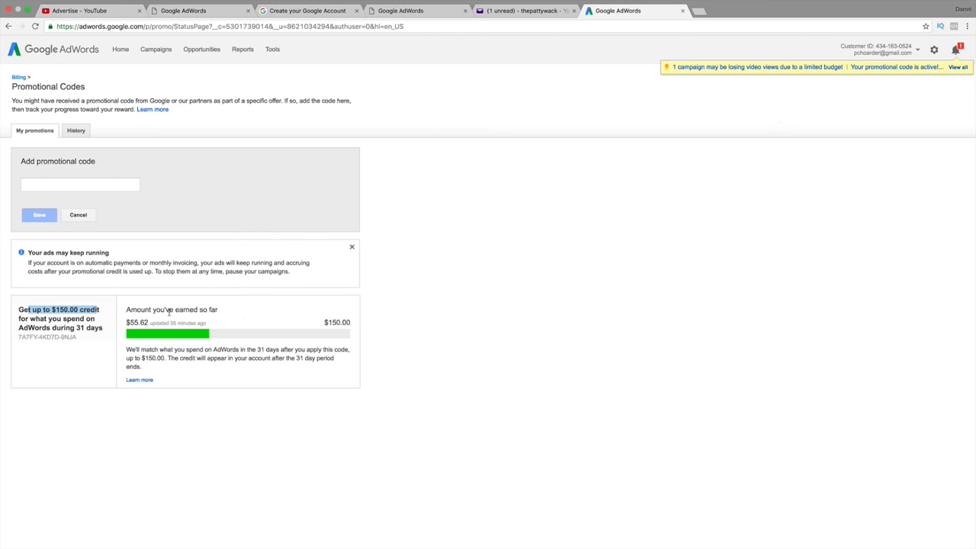
pyautogui.click(70, 374)
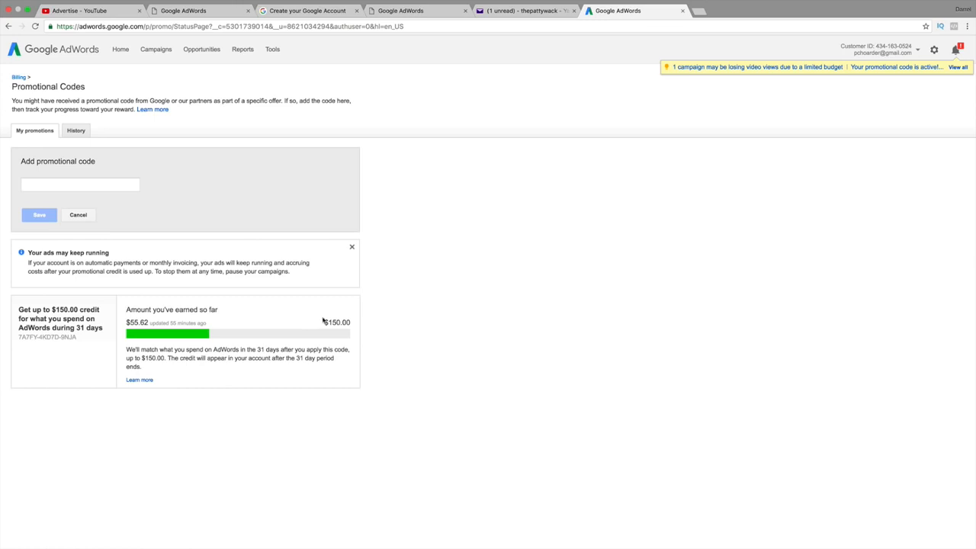
# Open and close the AdWords Help panel, then move the AdWords tab to the leftmost position
pyautogui.click(929, 50)
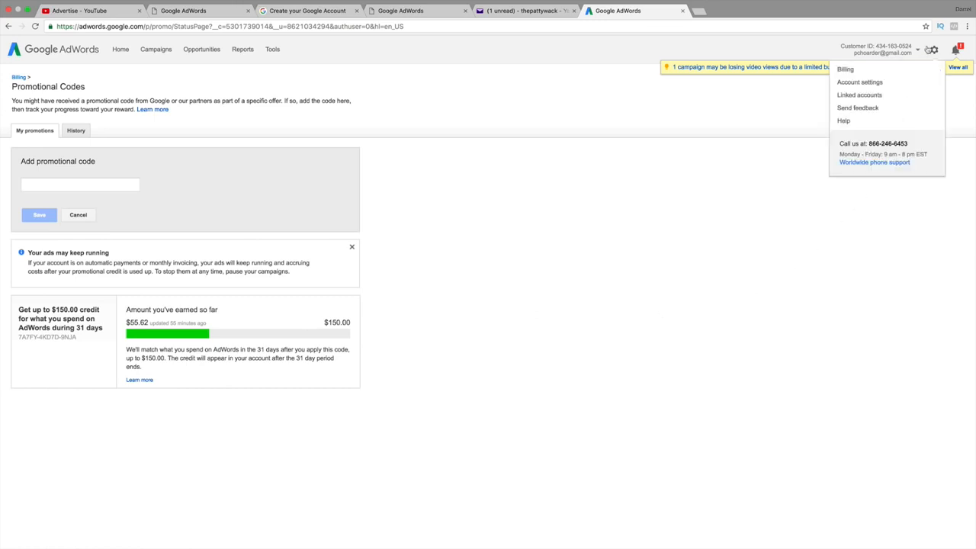
pyautogui.click(868, 125)
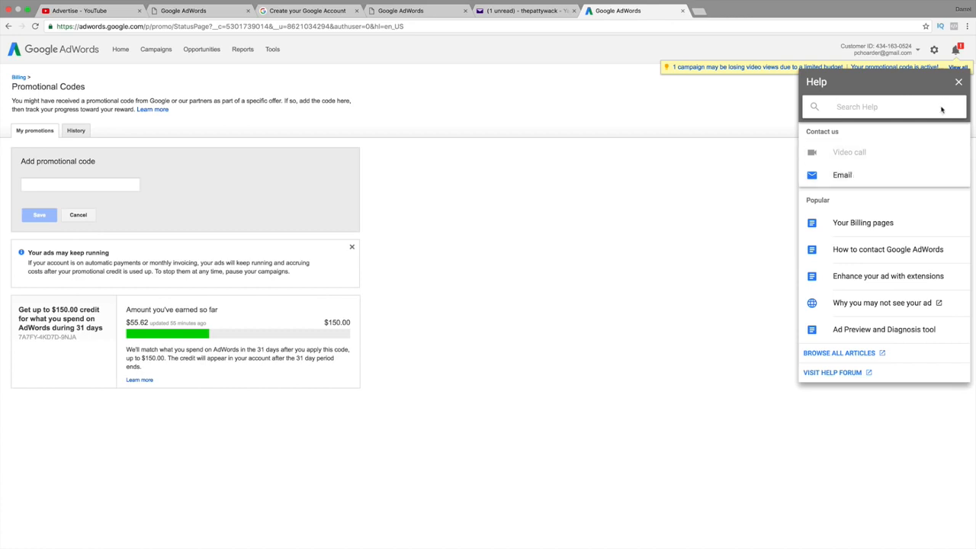
pyautogui.click(958, 82)
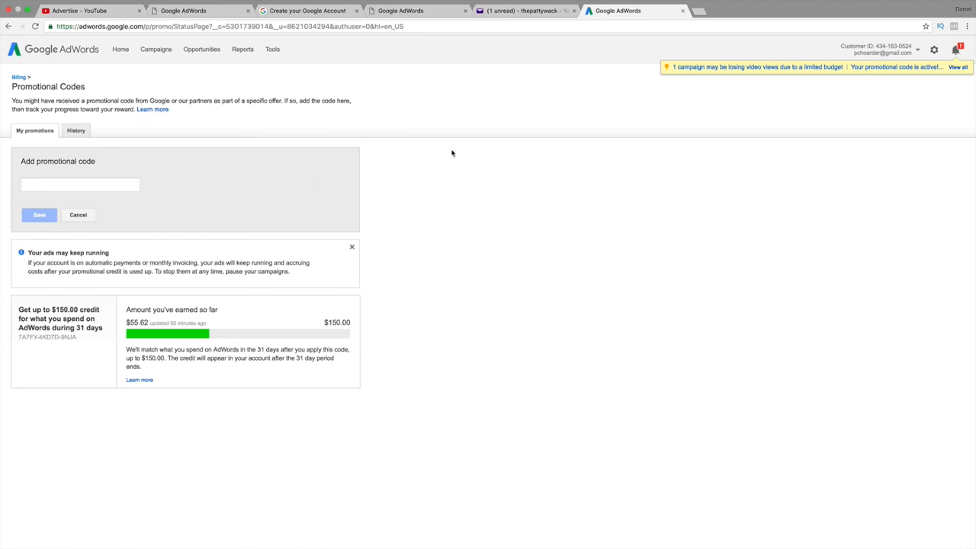
pyautogui.moveTo(622, 11); pyautogui.dragTo(99, 11)
# Go to the campaigns overview and close the unneeded browser tabs, including the mail tab
pyautogui.click(156, 51)
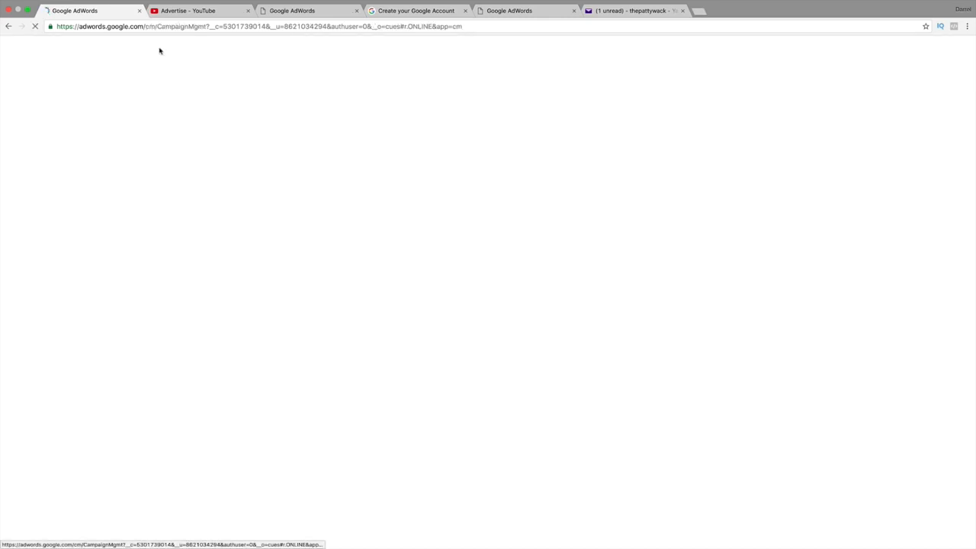
pyautogui.click(247, 11)
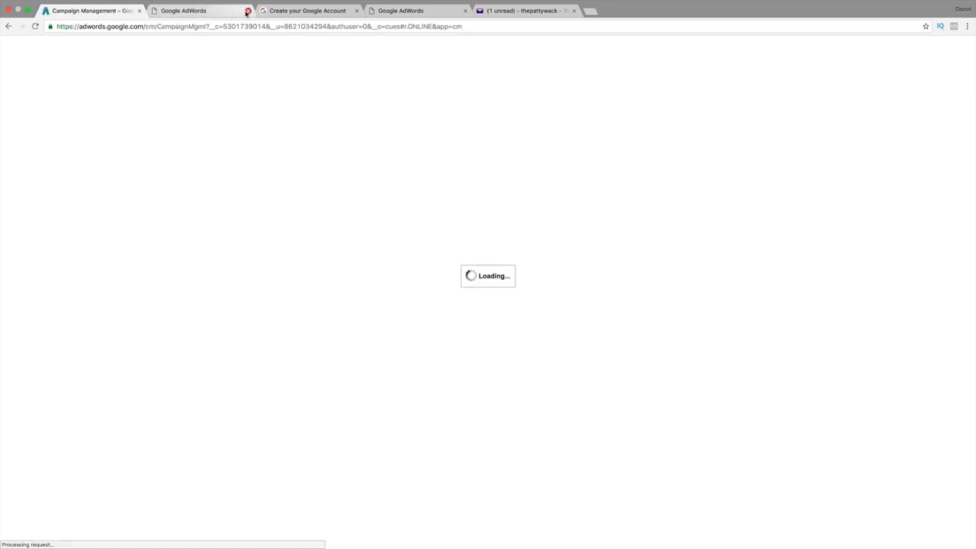
pyautogui.click(247, 11)
pyautogui.click(247, 10)
pyautogui.click(247, 11)
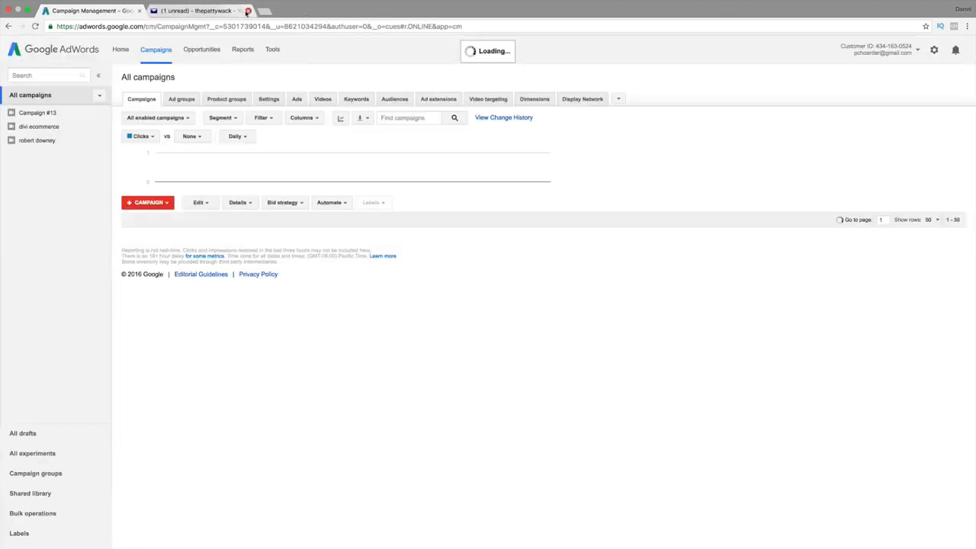
pyautogui.click(247, 10)
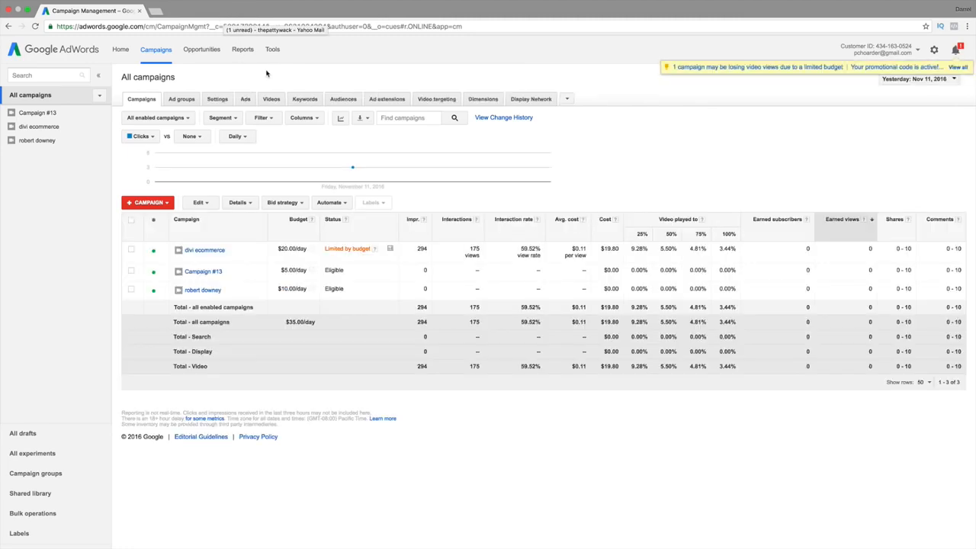
# Sign in with the other Google account using its password and return to its reloading tab
pyautogui.click(918, 50)
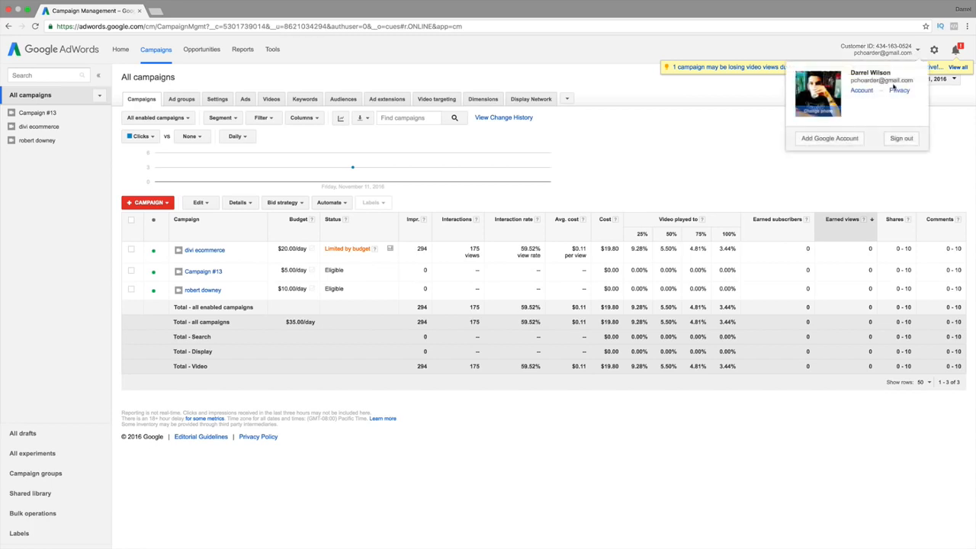
pyautogui.click(847, 139)
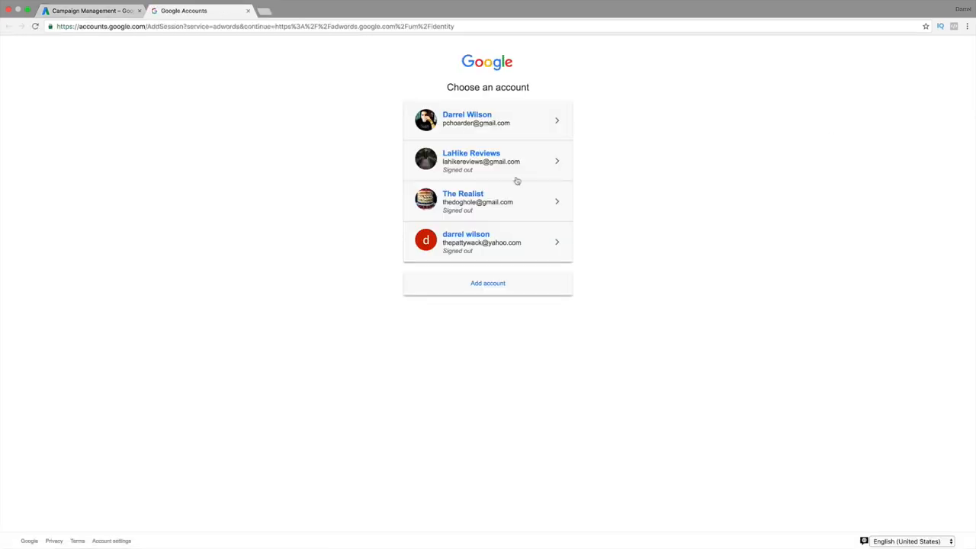
pyautogui.click(499, 240)
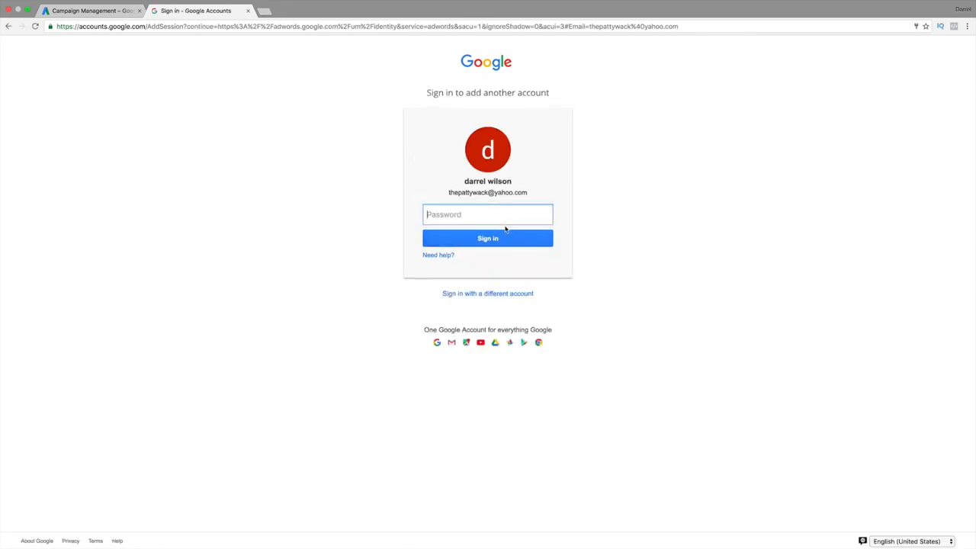
pyautogui.click(505, 216)
pyautogui.write('********')
pyautogui.press('Return')
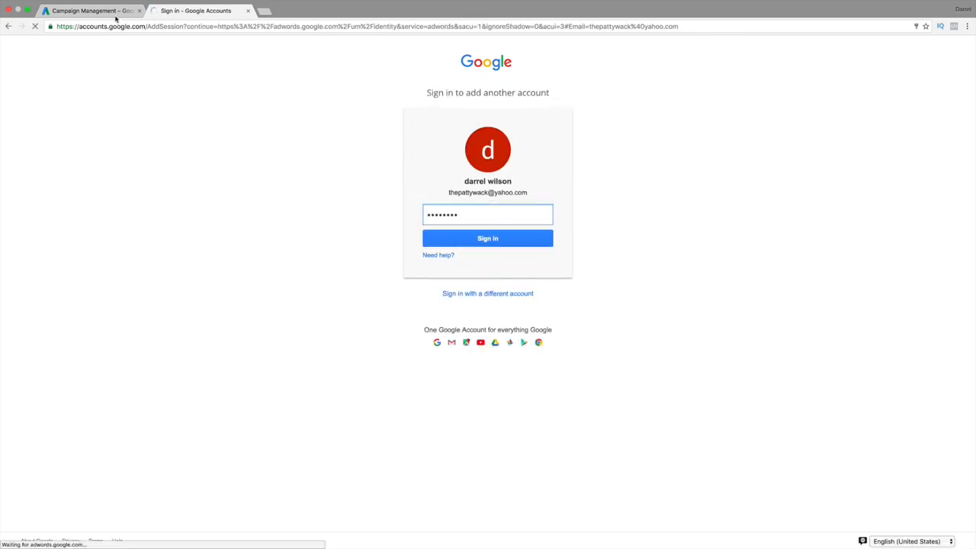
pyautogui.click(116, 14)
pyautogui.click(177, 14)
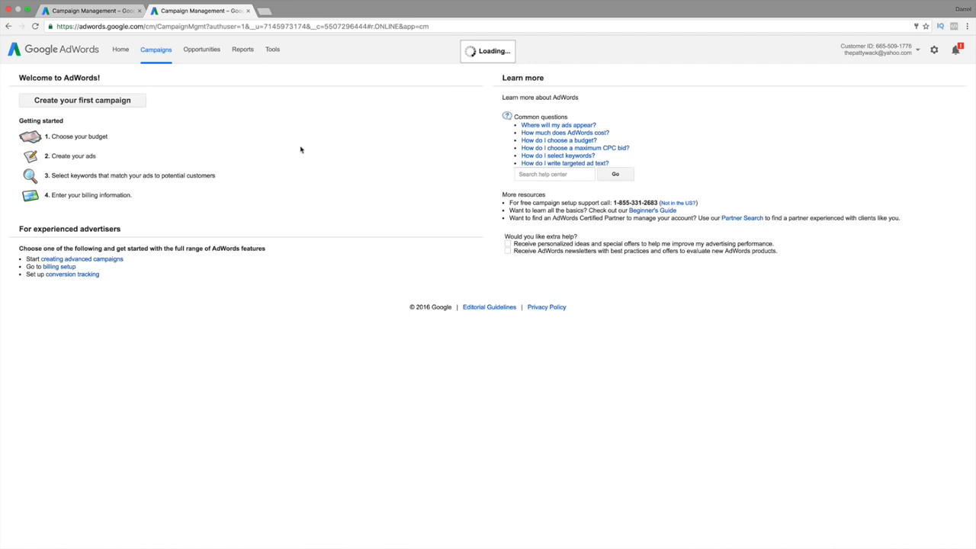
# Close the old Campaign Management tab and choose 'Create your first campaign'
pyautogui.click(139, 12)
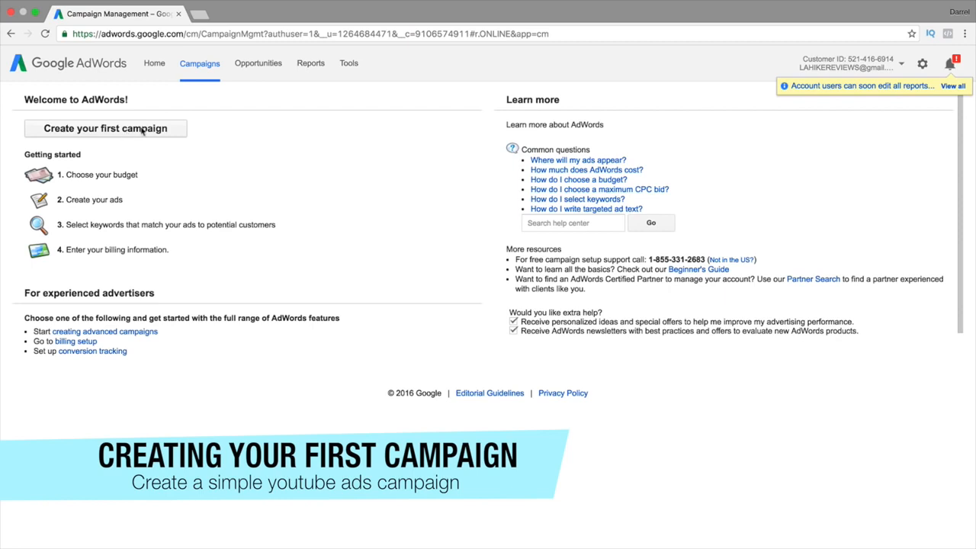
pyautogui.click(150, 131)
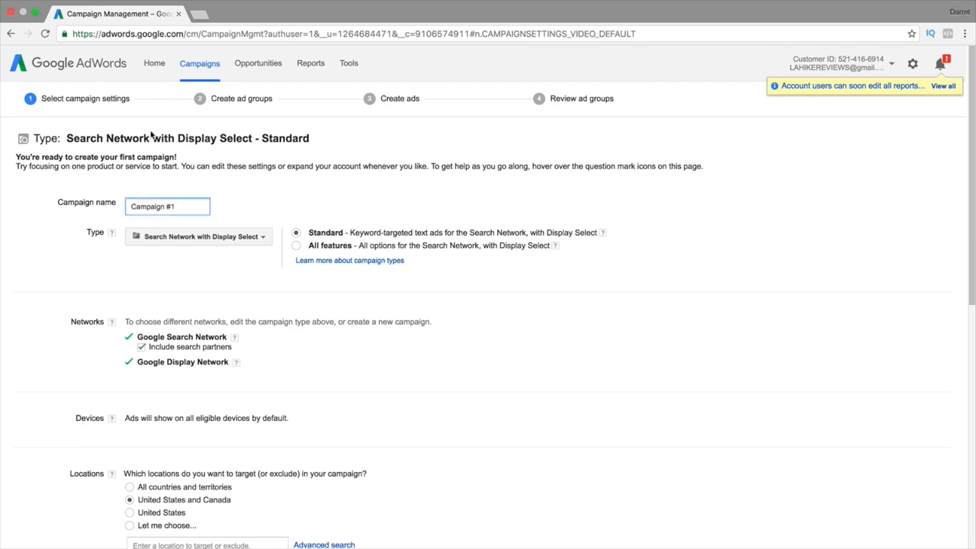
# Set the campaign type to Video and replace the default name with 'Wordpress'
pyautogui.click(226, 240)
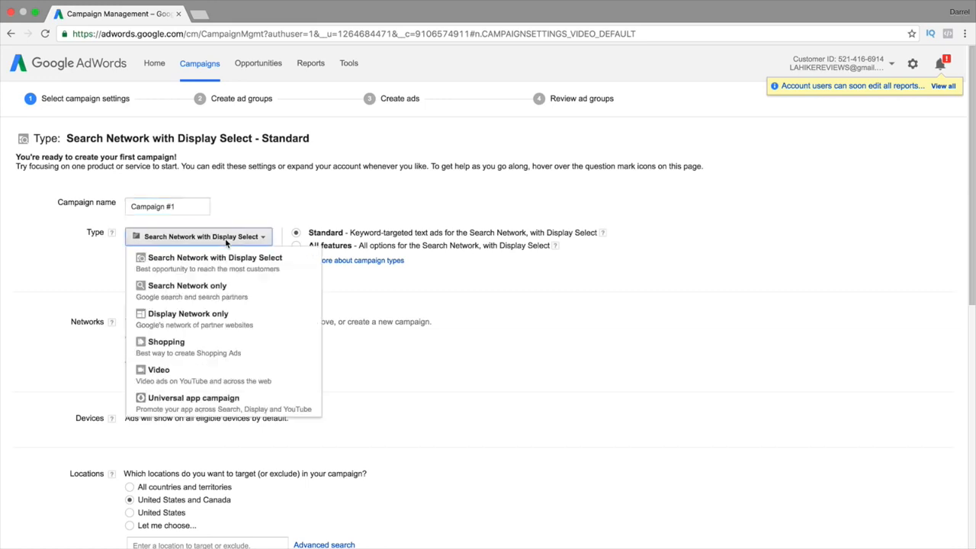
pyautogui.click(226, 374)
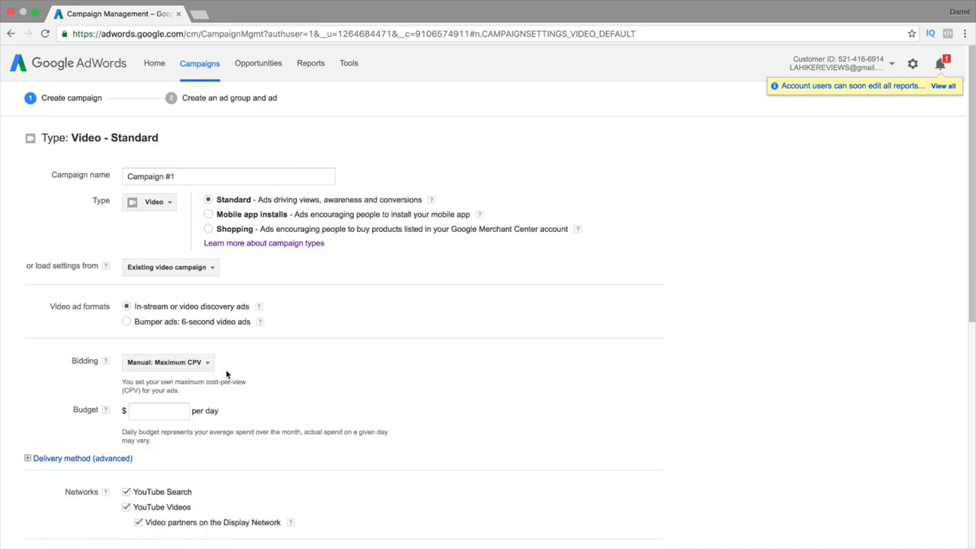
pyautogui.tripleClick(215, 181)
pyautogui.write('Wordpress')
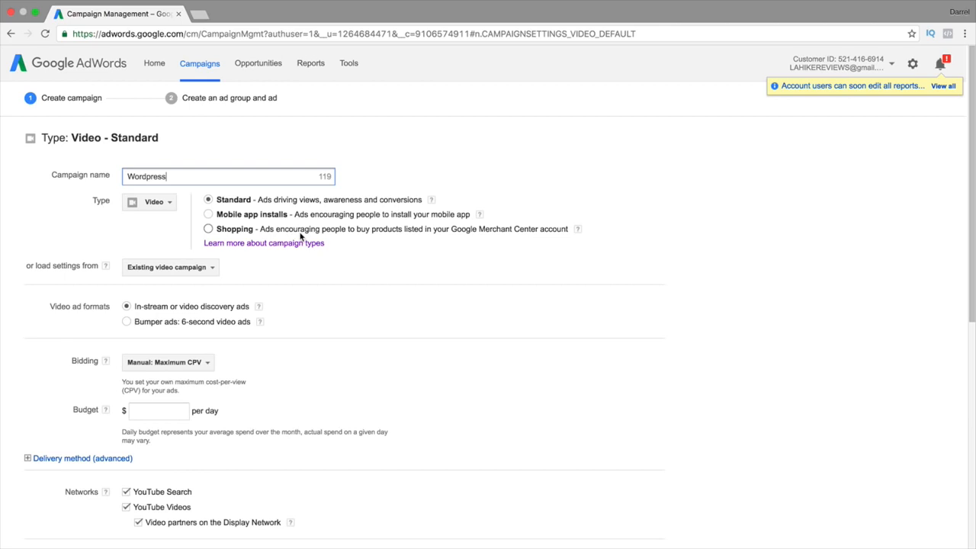
pyautogui.scroll(-1, 301, 236)
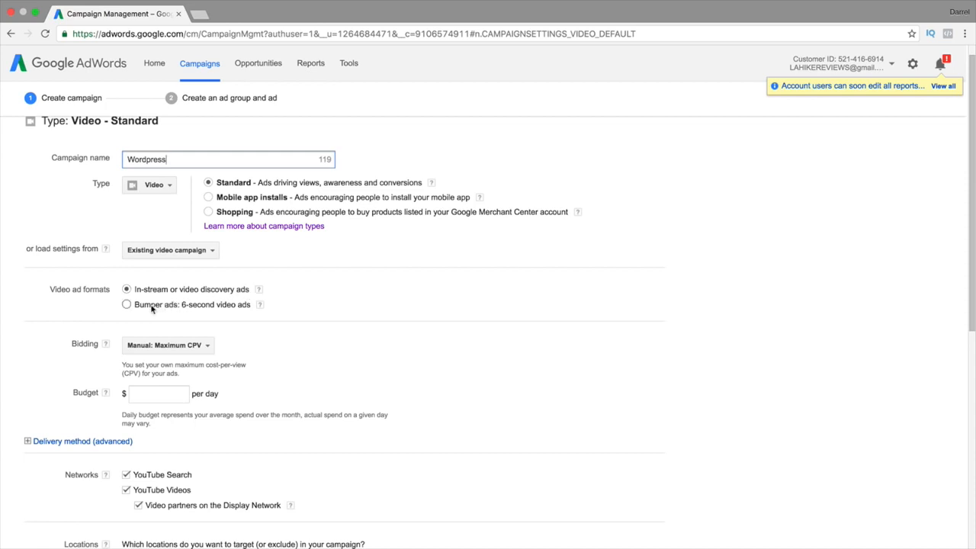
# Open youtube.com in a new tab and start the How To Make a Wordpress Website video
pyautogui.click(198, 14)
pyautogui.write('you')
pyautogui.press('Return')
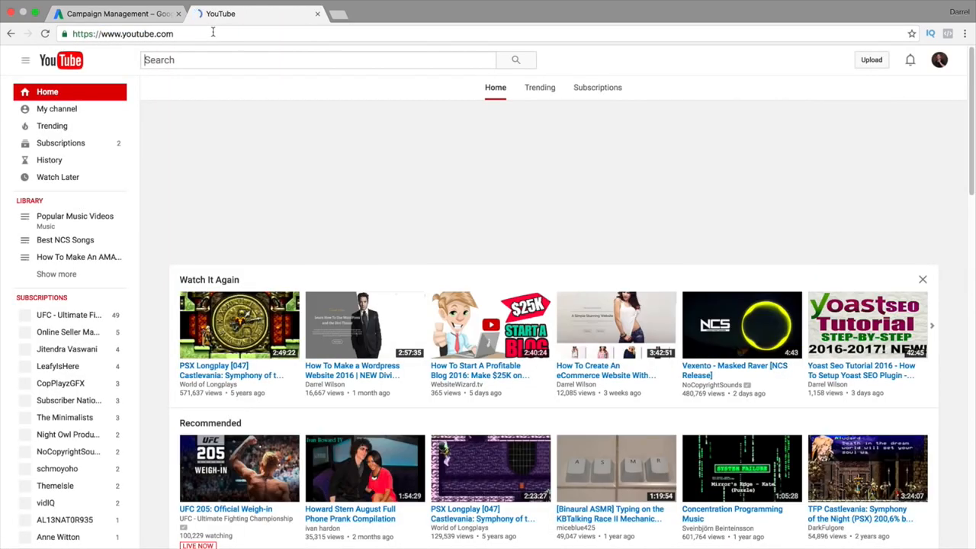
pyautogui.click(348, 315)
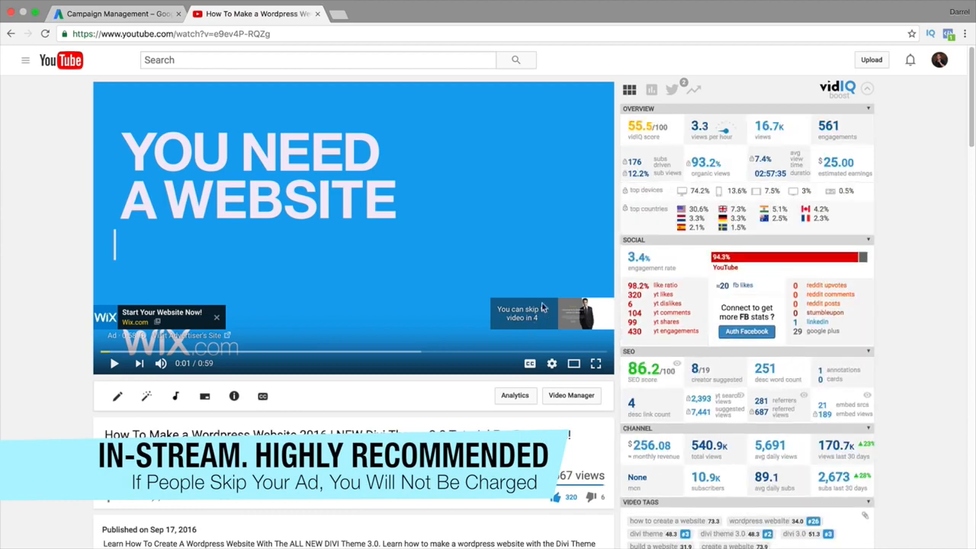
# Play and pause the video's skippable ad, glancing at the campaign tab
pyautogui.click(135, 14)
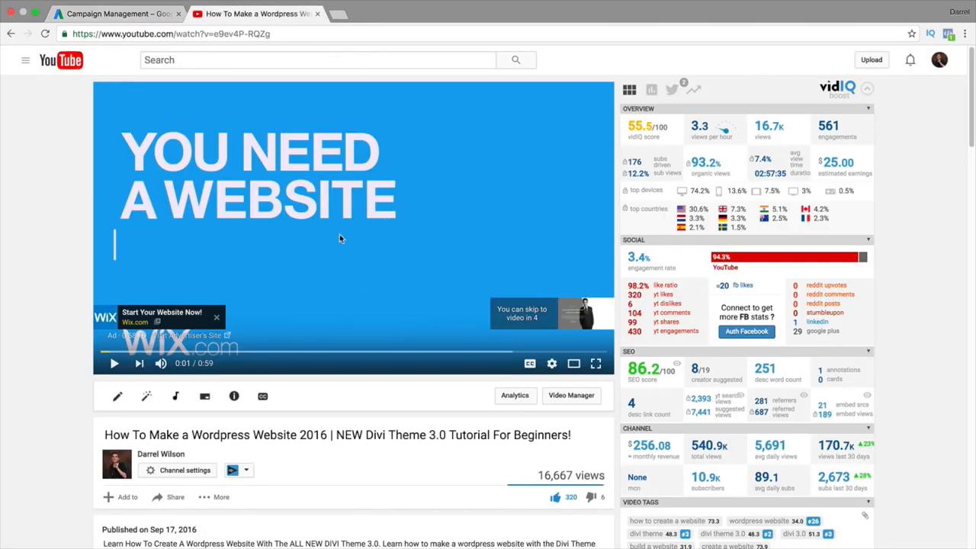
pyautogui.click(383, 230)
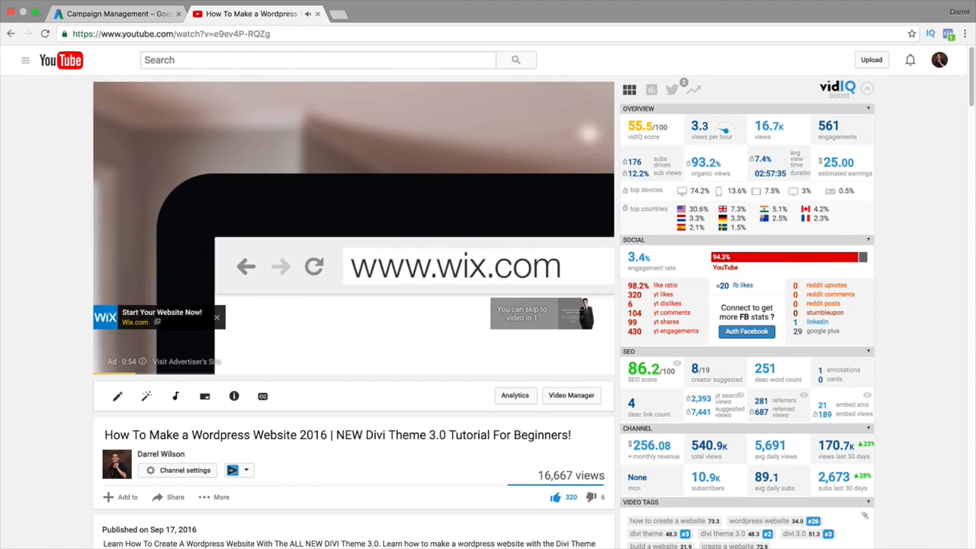
pyautogui.press('space')
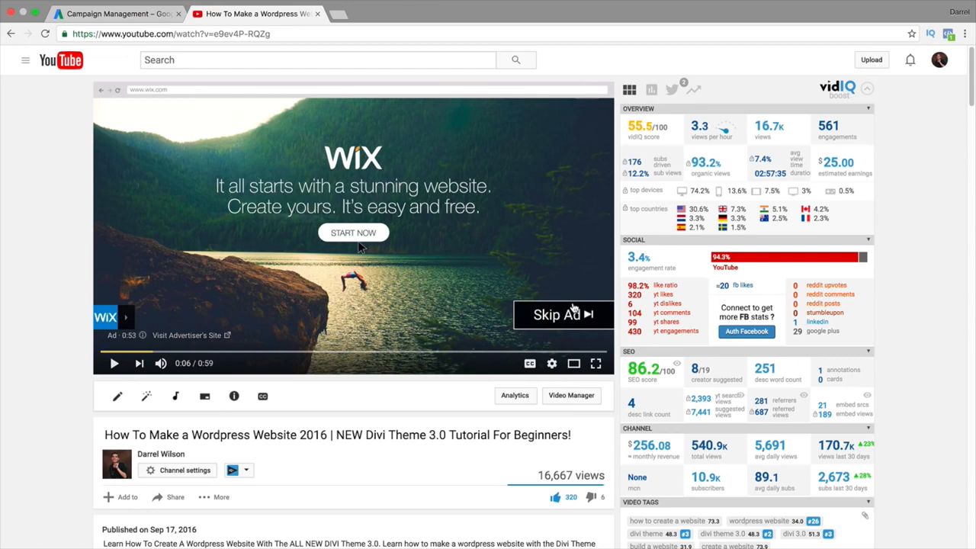
pyautogui.click(146, 10)
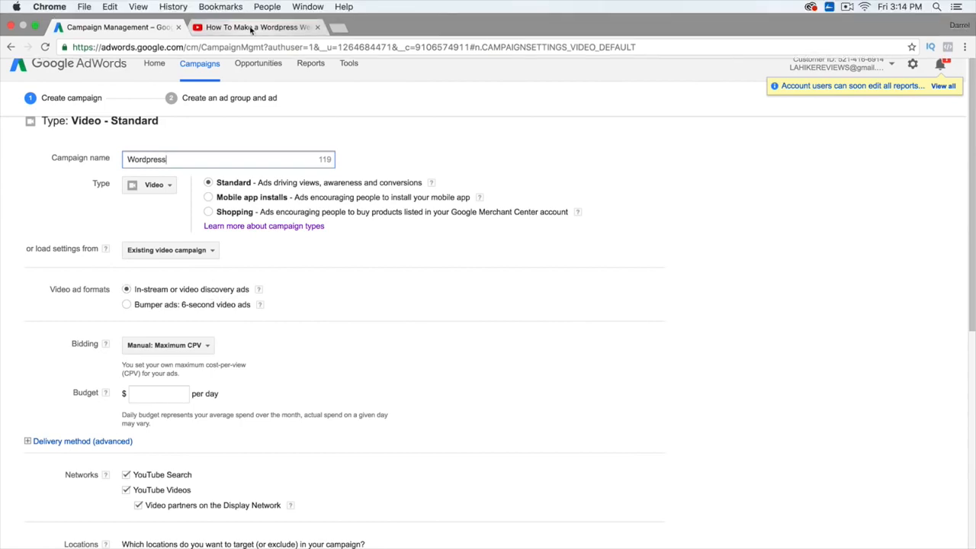
# Scroll the YouTube page, dismiss the Up next ad, and return to the campaign settings
pyautogui.click(250, 28)
pyautogui.scroll(-2, 514, 175)
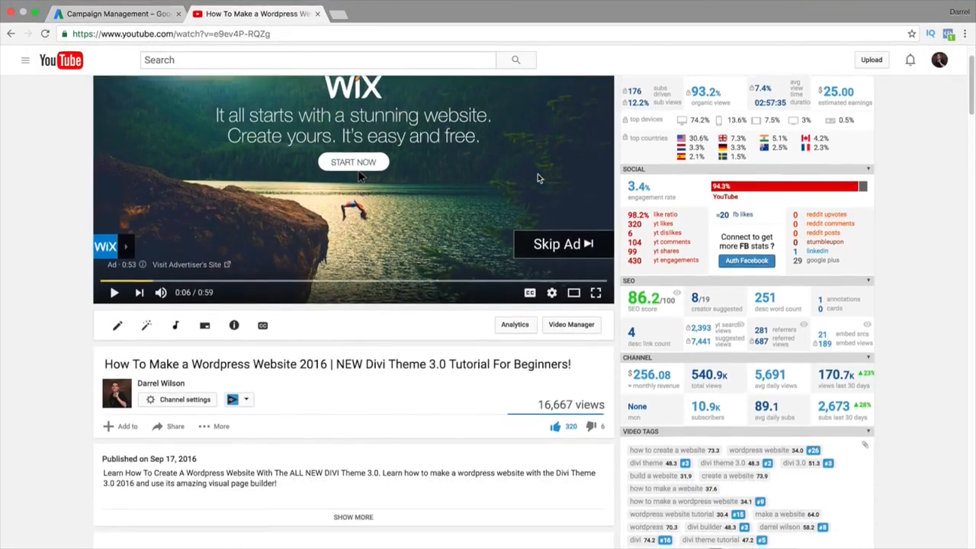
pyautogui.scroll(-15, 537, 178)
pyautogui.scroll(-15, 596, 193)
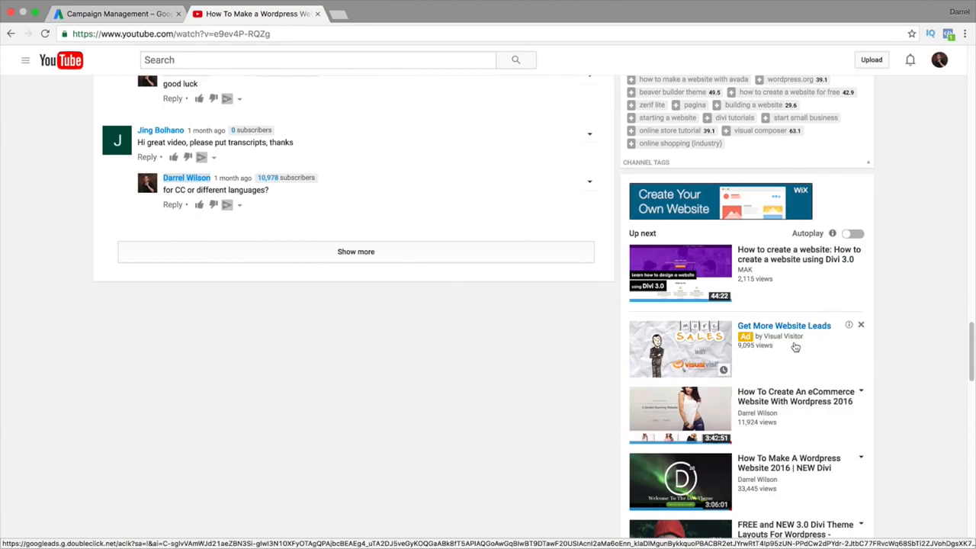
pyautogui.click(862, 327)
pyautogui.moveTo(972, 349); pyautogui.dragTo(972, 76)
pyautogui.click(82, 14)
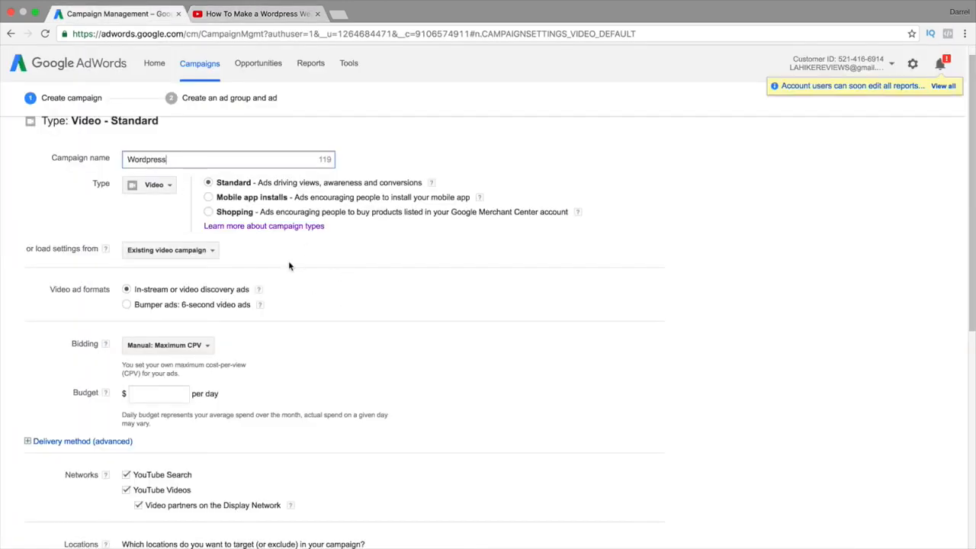
pyautogui.click(169, 308)
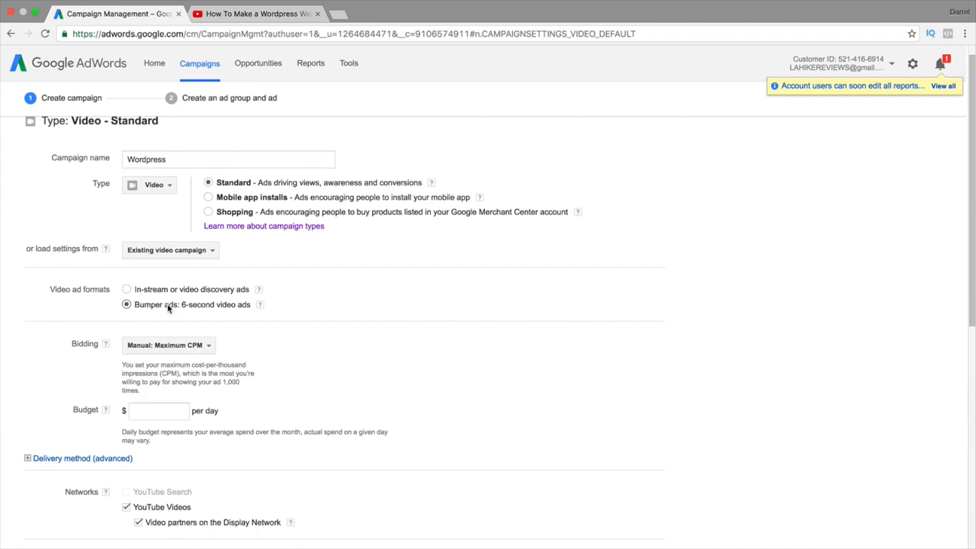
pyautogui.click(167, 290)
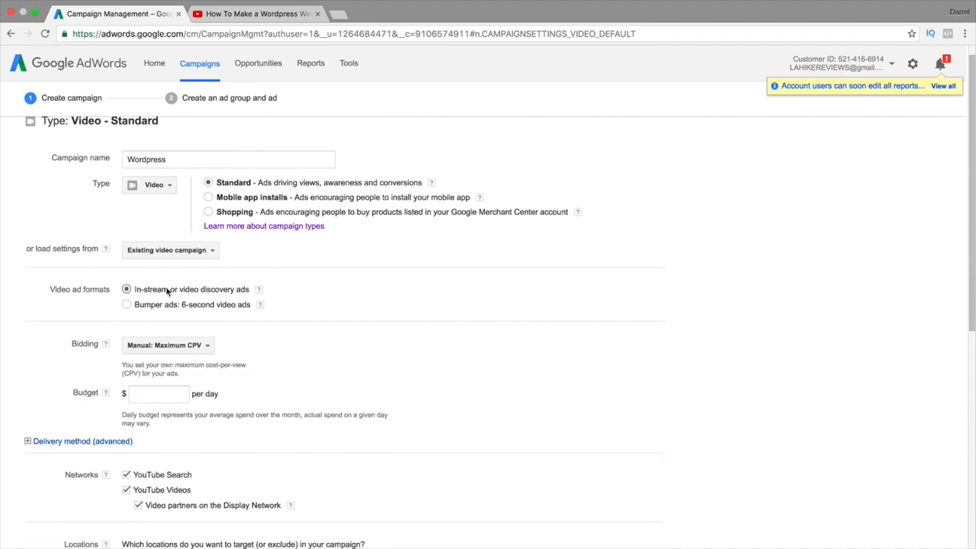
pyautogui.click(222, 15)
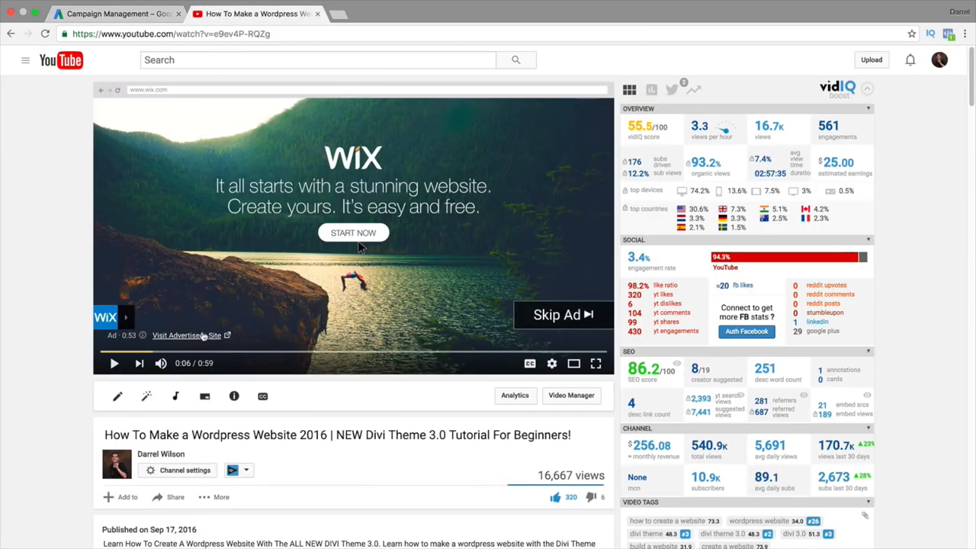
pyautogui.click(140, 13)
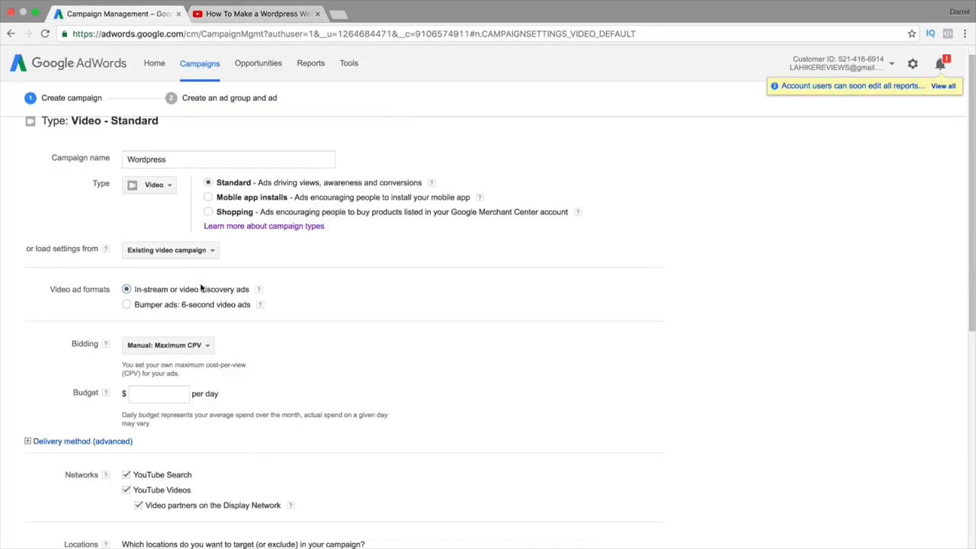
pyautogui.scroll(-1, 228, 298)
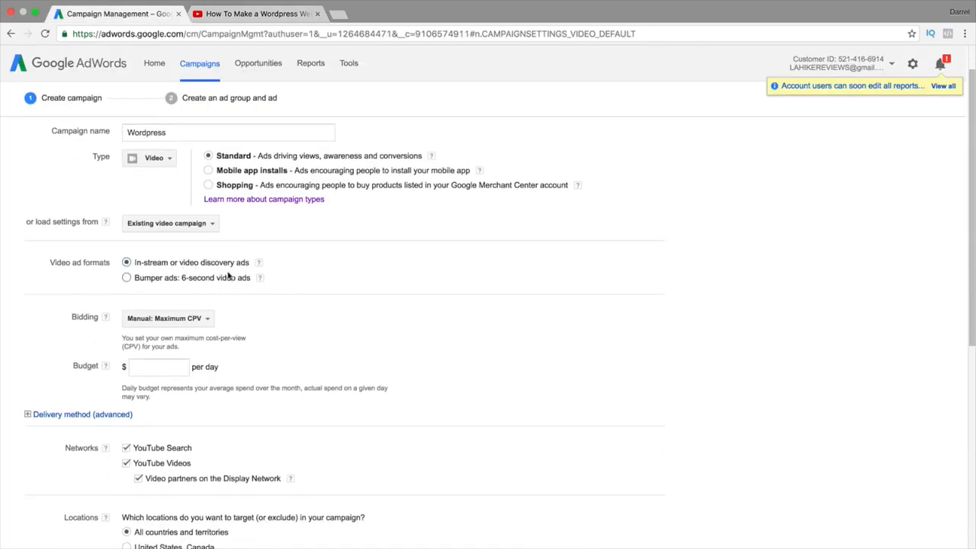
# Keep Manual: Maximum CPV bidding and enter a daily budget of 5.00
pyautogui.scroll(-2, 178, 327)
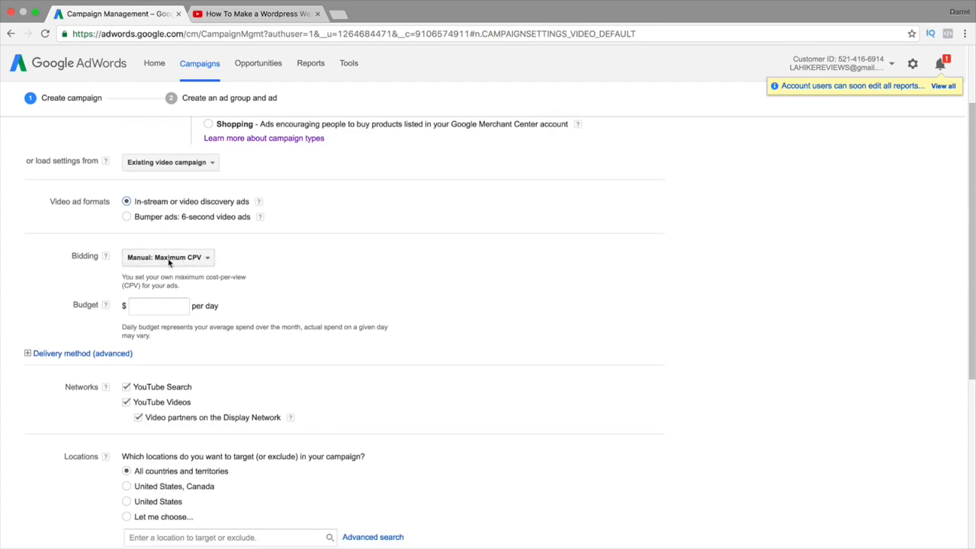
pyautogui.click(169, 259)
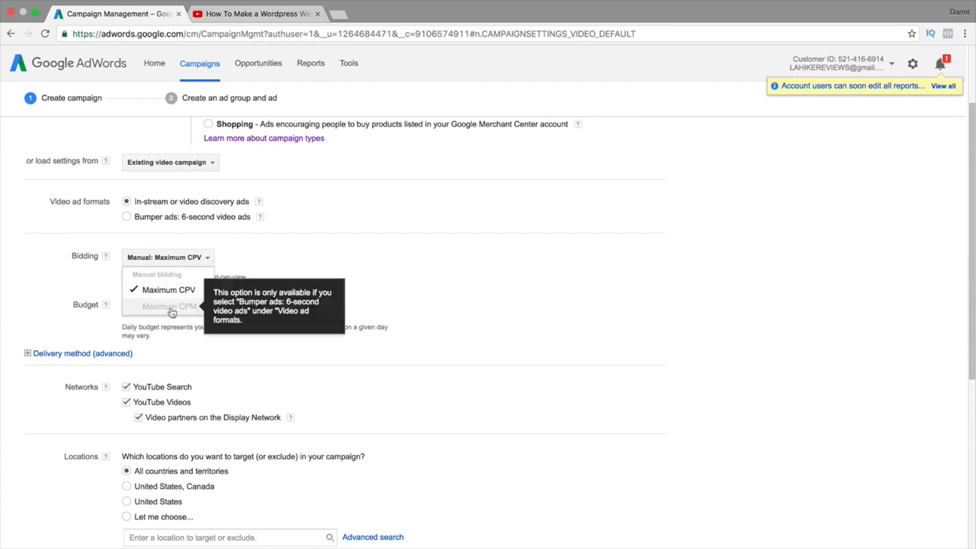
pyautogui.click(153, 290)
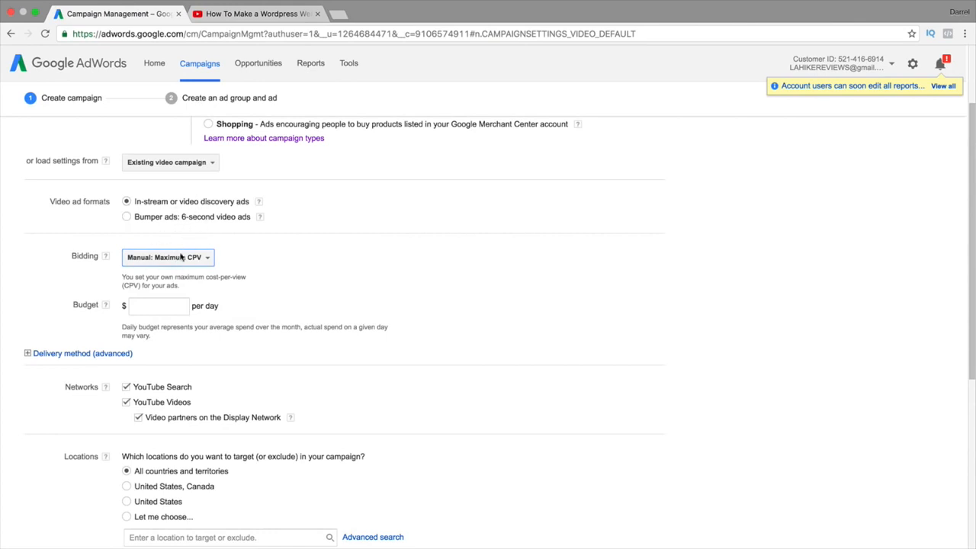
pyautogui.click(170, 306)
pyautogui.write('5.00')
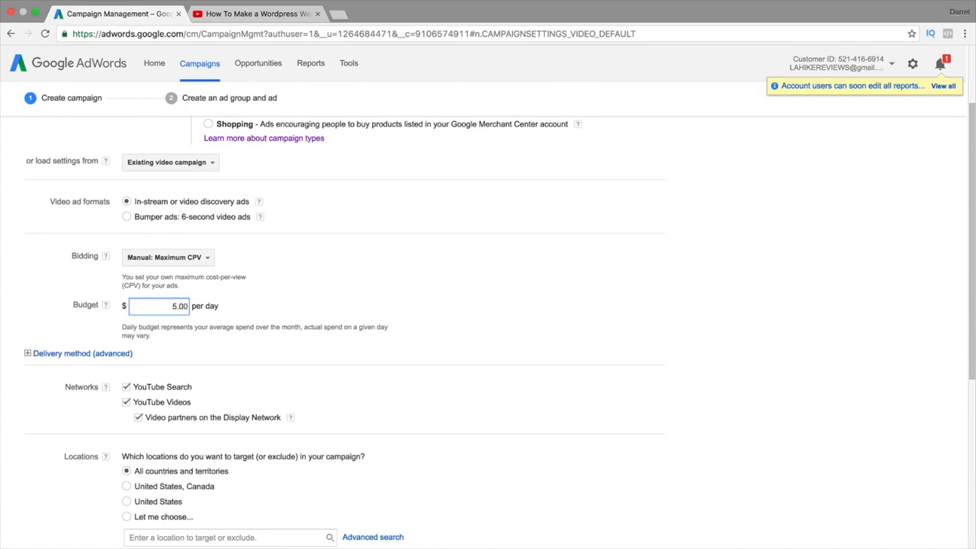
pyautogui.click(223, 330)
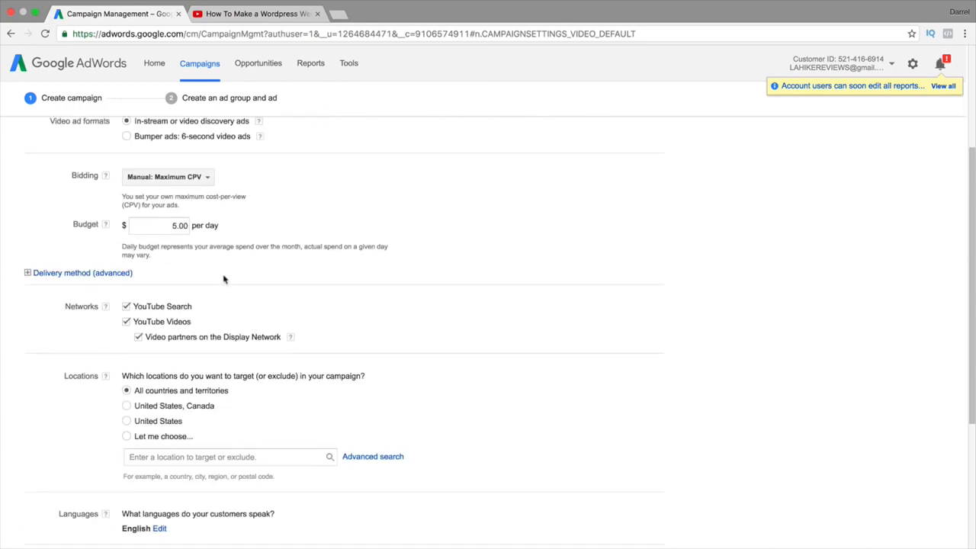
# Expand Delivery method (advanced) and compare Standard and Accelerated, leaving Standard selected
pyautogui.click(72, 273)
pyautogui.scroll(-1, 381, 270)
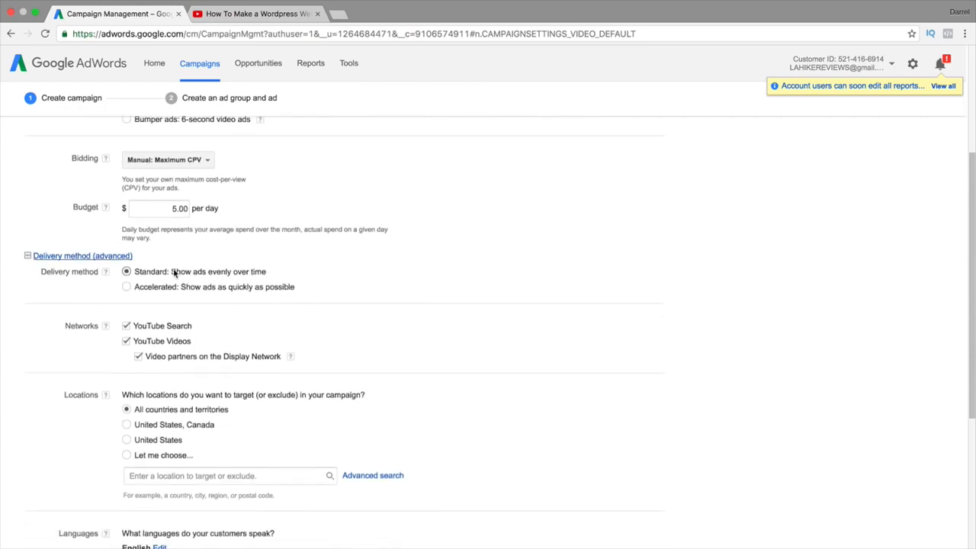
pyautogui.moveTo(176, 273); pyautogui.dragTo(261, 273)
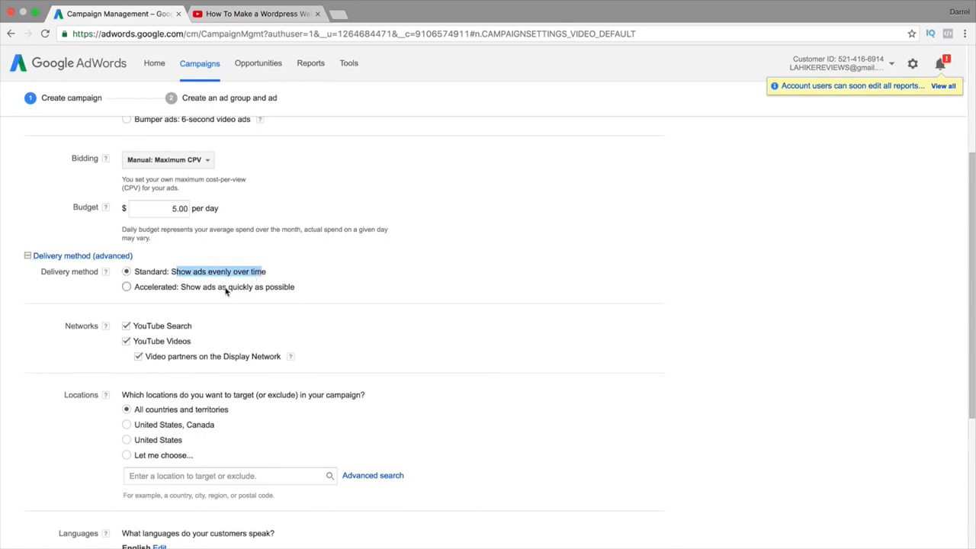
pyautogui.moveTo(159, 287); pyautogui.dragTo(248, 289)
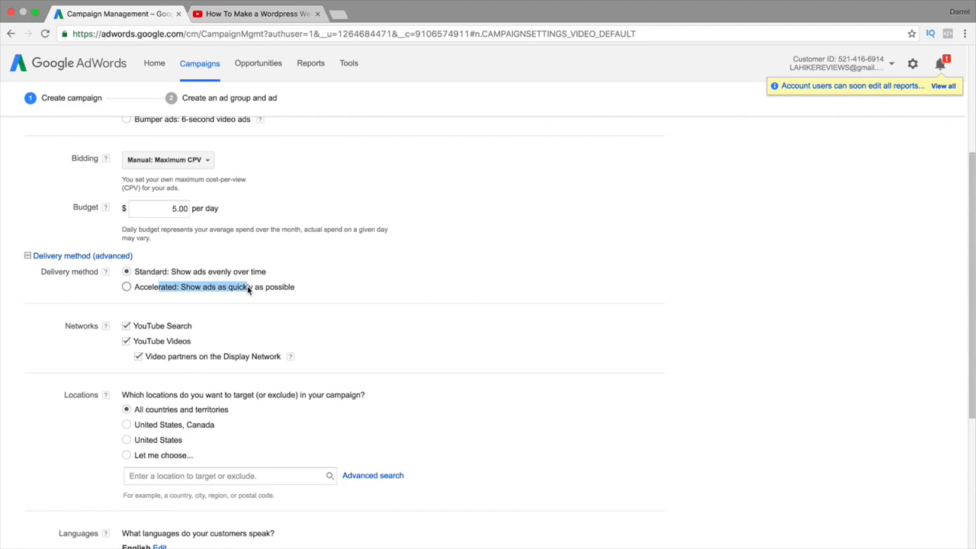
pyautogui.click(320, 281)
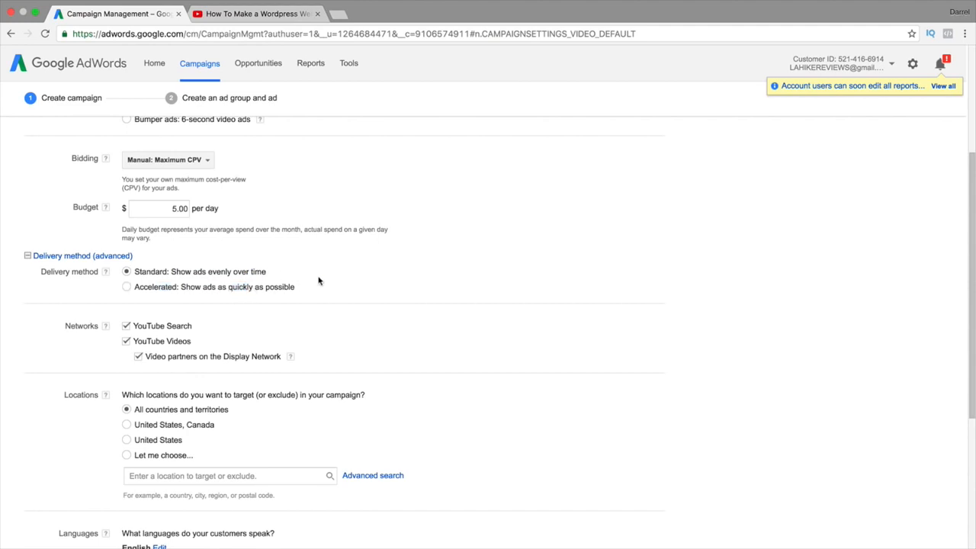
# Check the YouTube ad tab, then go back to the Campaign Management tab
pyautogui.click(220, 13)
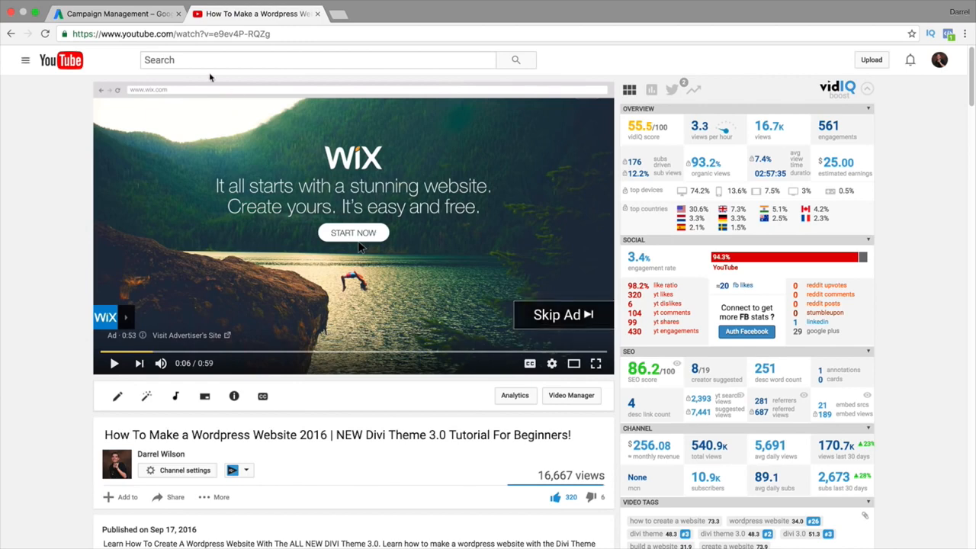
pyautogui.click(122, 14)
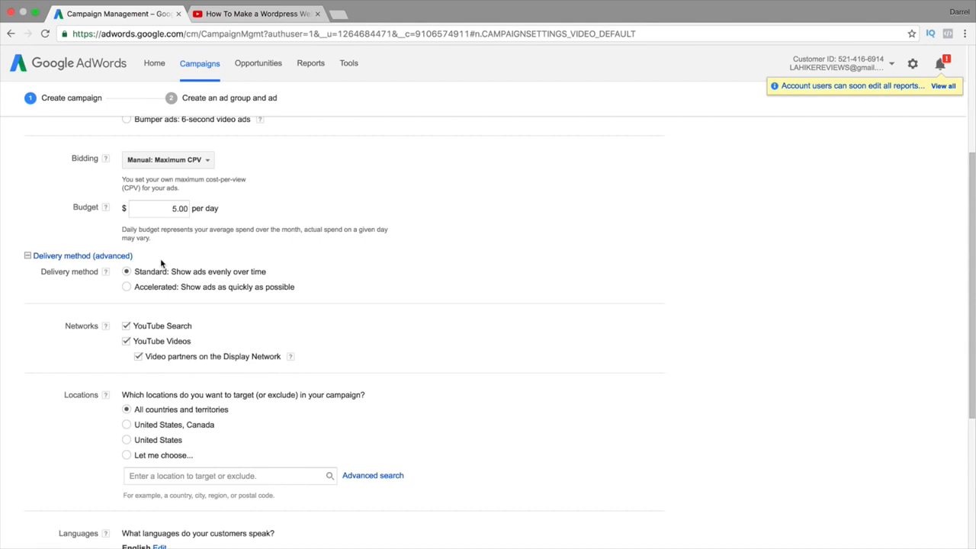
# Uncheck 'Video partners on the Display Network', leaving only YouTube Search and YouTube Videos
pyautogui.scroll(-2, 161, 263)
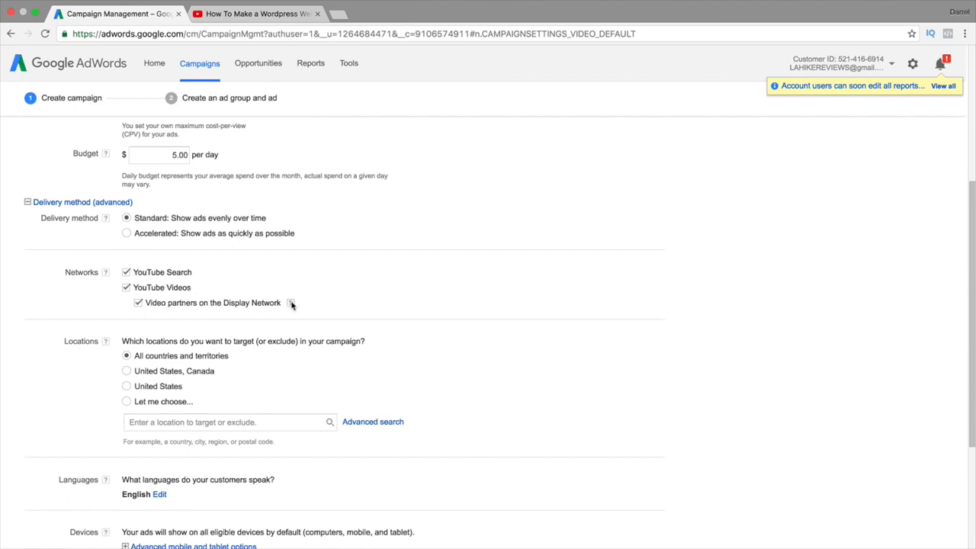
pyautogui.moveTo(292, 305)
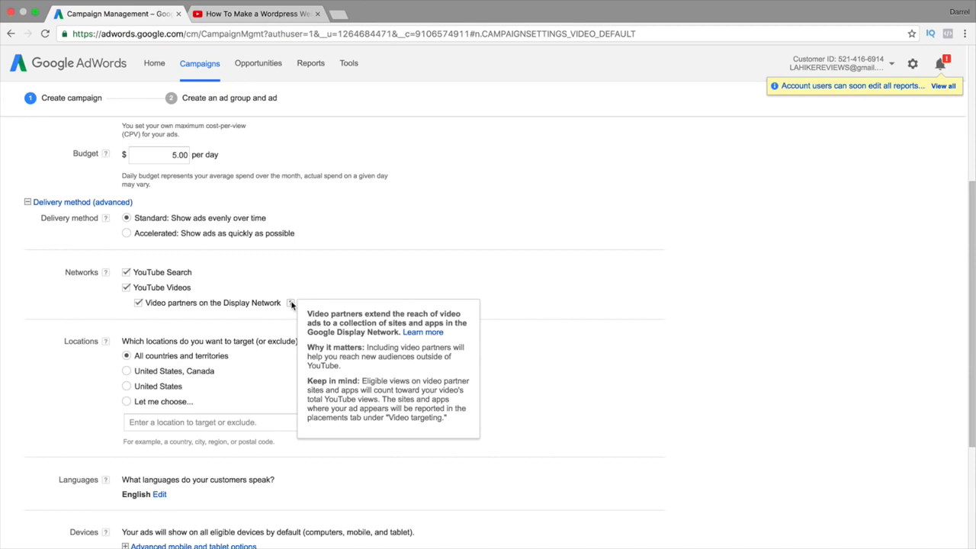
pyautogui.click(138, 302)
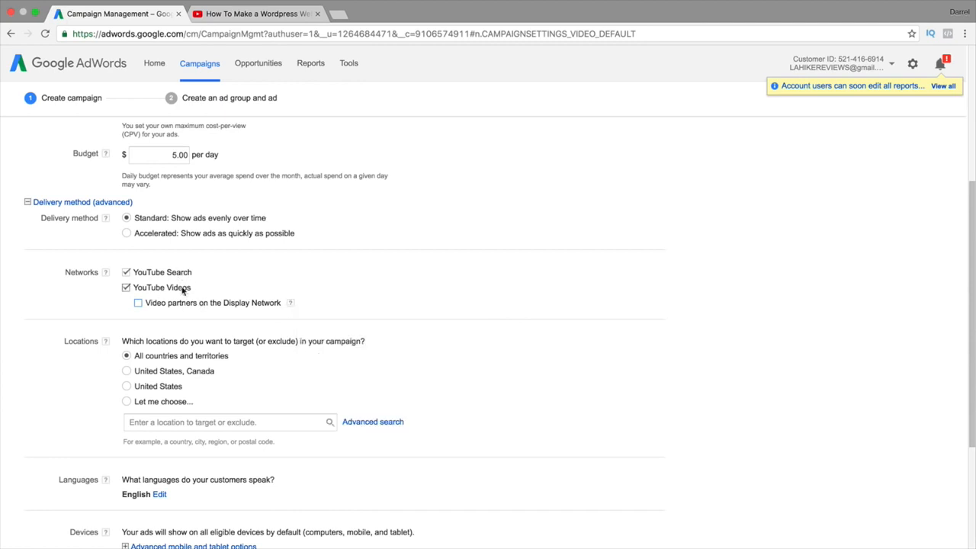
pyautogui.scroll(-2, 224, 270)
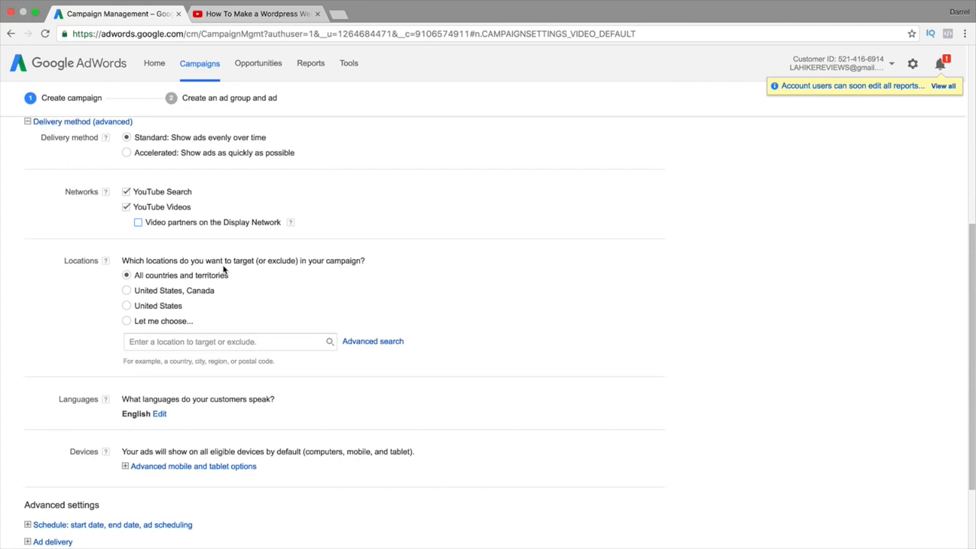
# Switch to choosing specific locations and add Los Angeles, California as a target
pyautogui.click(126, 305)
pyautogui.click(217, 344)
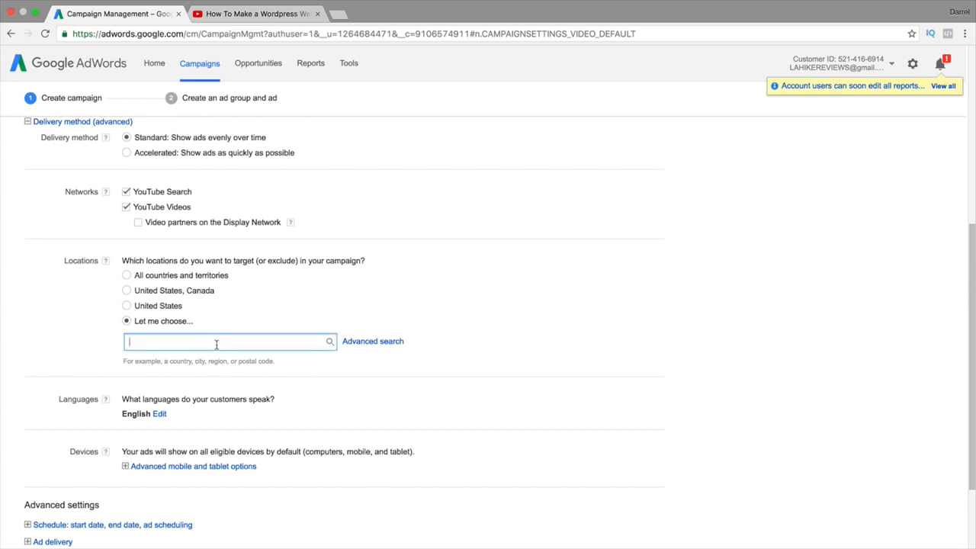
pyautogui.write('india')
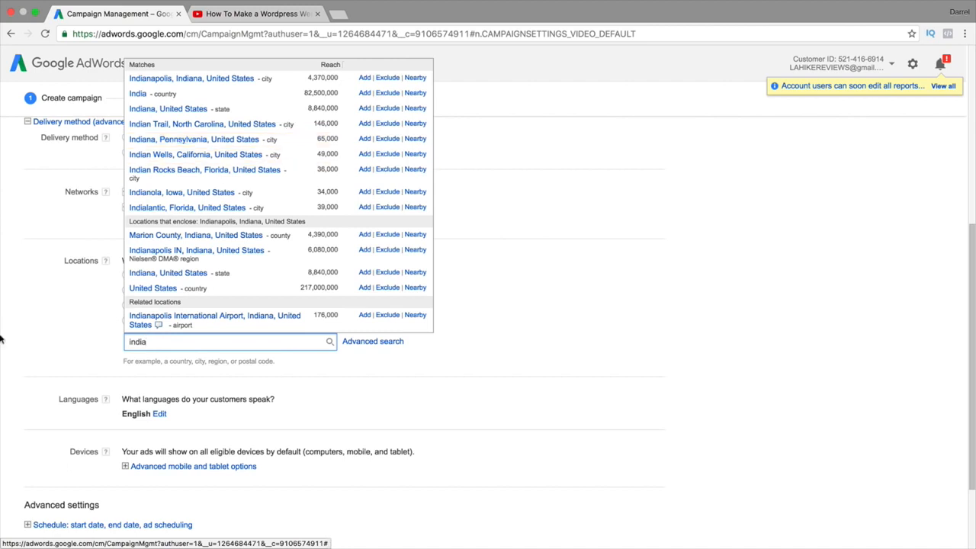
pyautogui.doubleClick(198, 341)
pyautogui.write('los angeles')
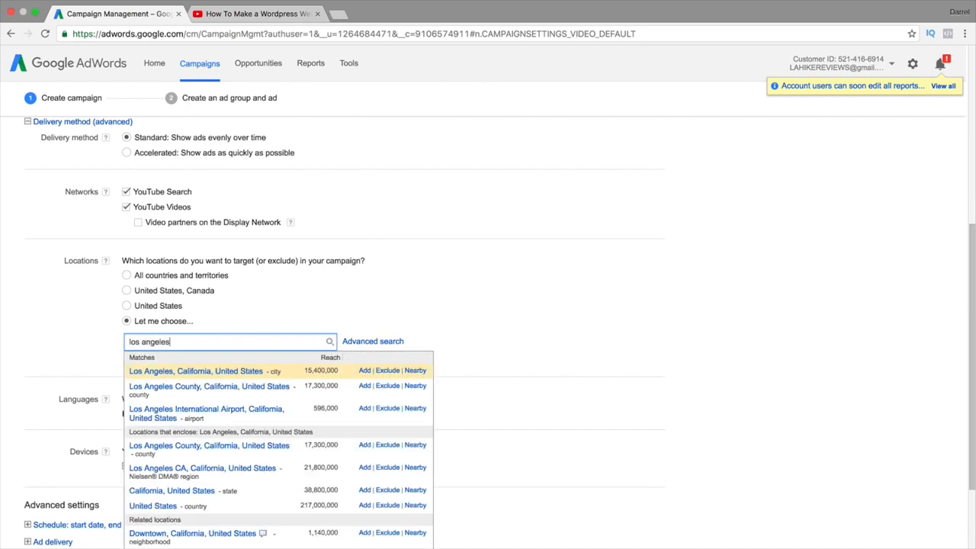
pyautogui.click(220, 371)
# Add Pasadena, California as a target, exclude Sacramento, and search for Washington
pyautogui.click(222, 367)
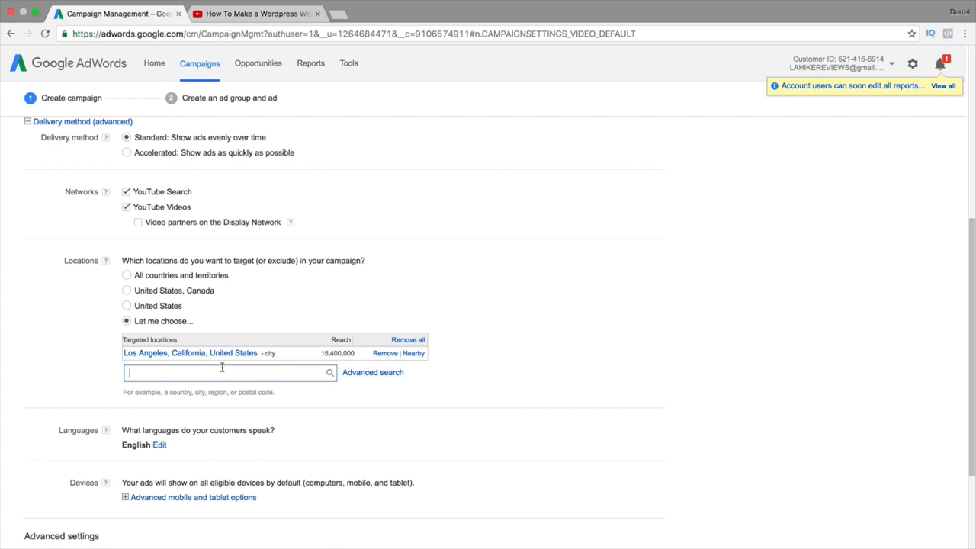
pyautogui.write('pasadena')
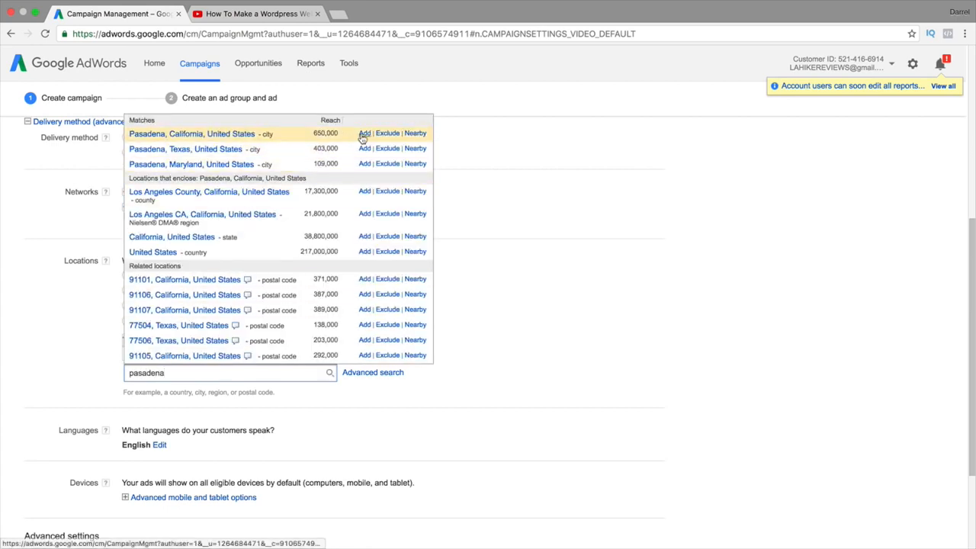
pyautogui.click(364, 133)
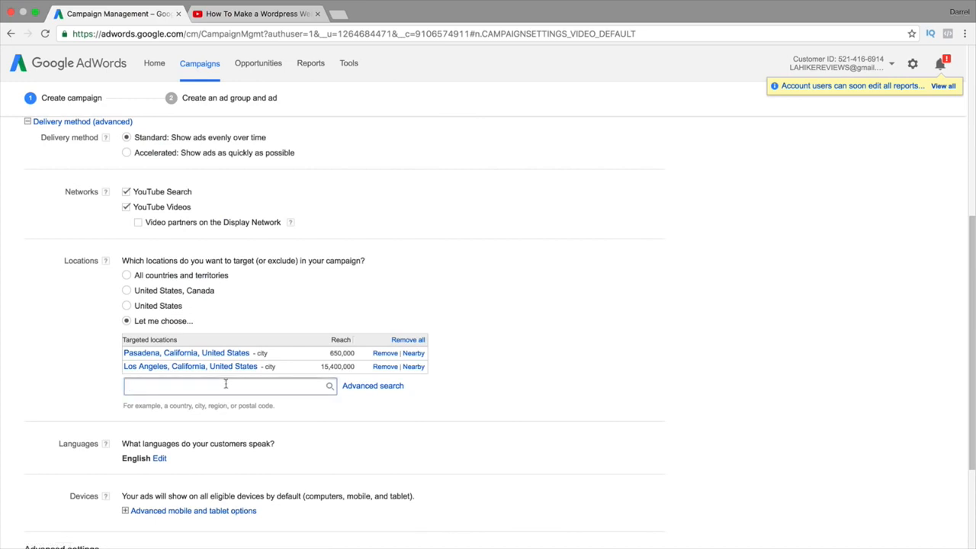
pyautogui.write('sacra')
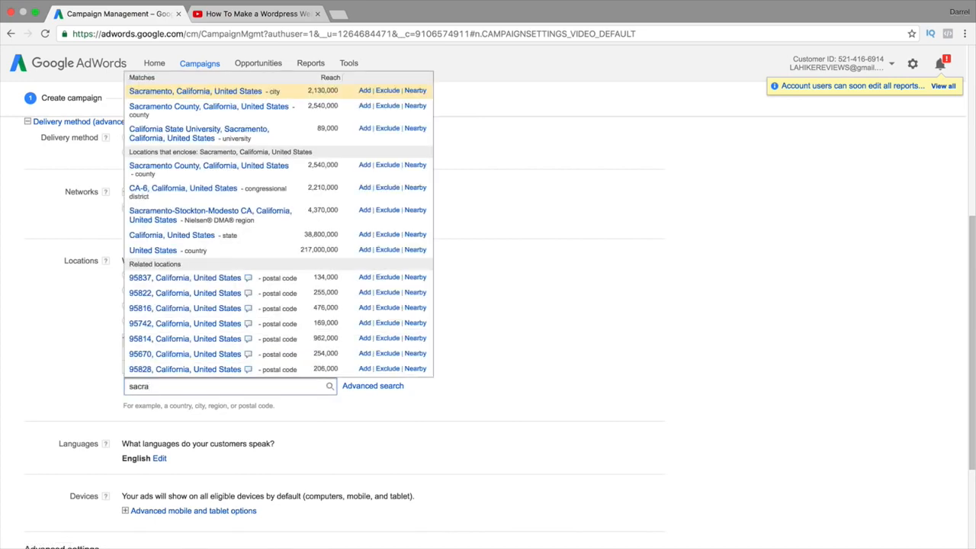
pyautogui.click(388, 91)
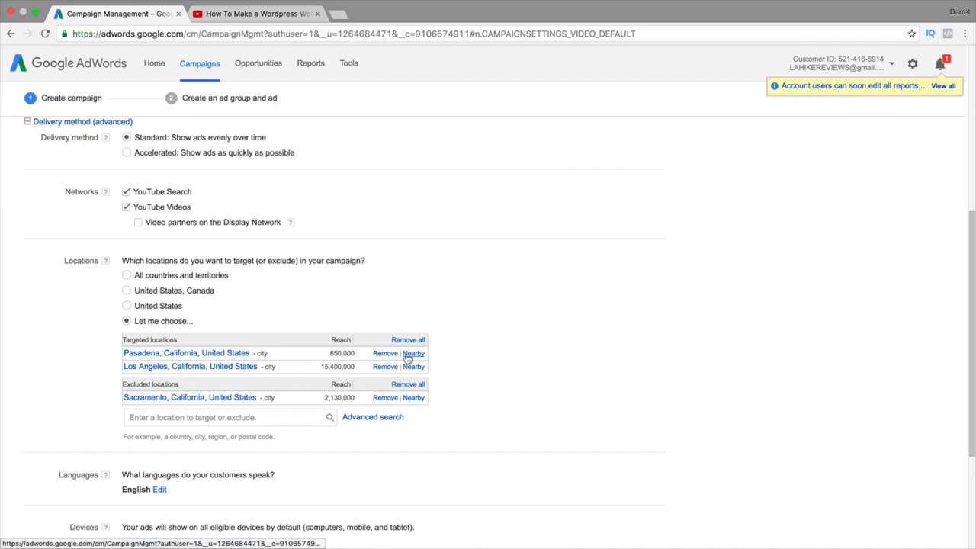
pyautogui.click(297, 418)
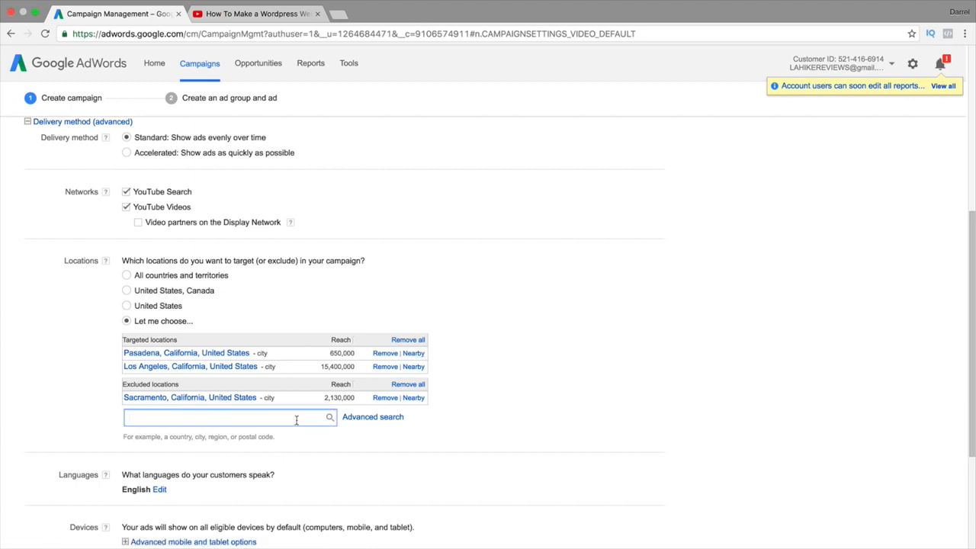
pyautogui.write('washin')
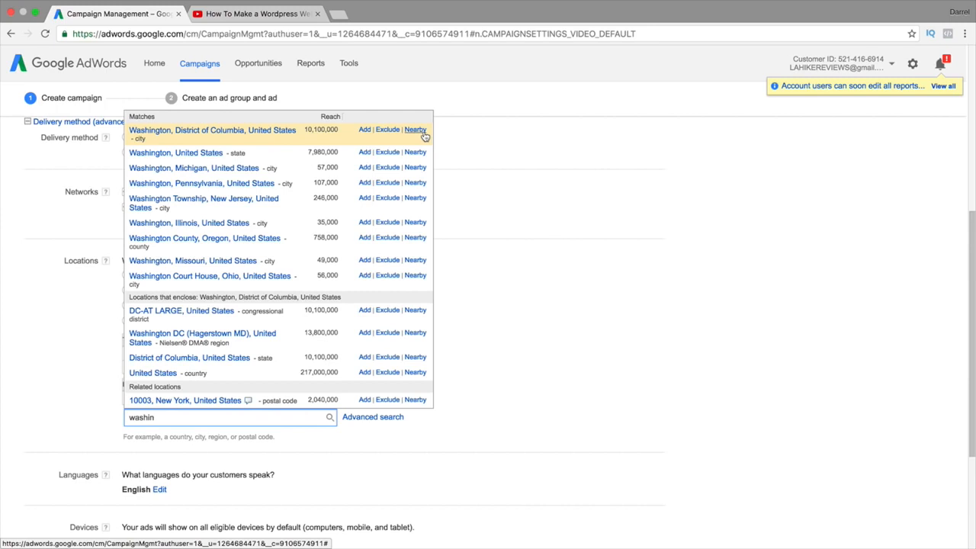
# Remove Los Angeles, Pasadena and Sacramento, clear the search box, and target the United States
pyautogui.click(480, 369)
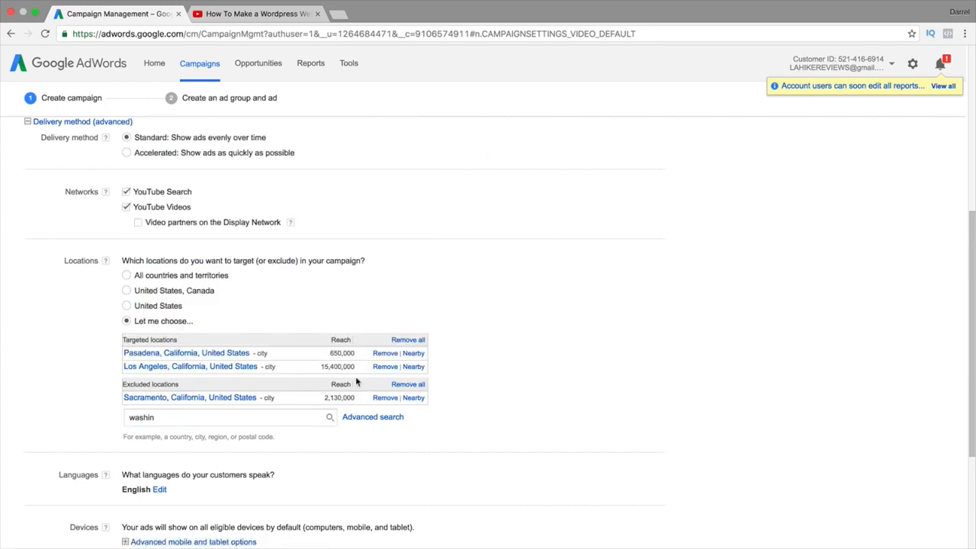
pyautogui.click(408, 340)
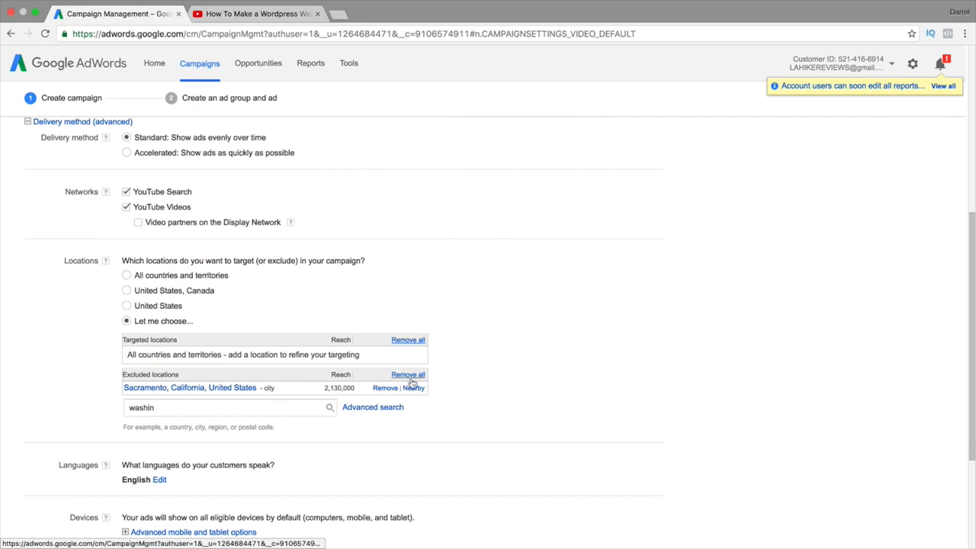
pyautogui.click(408, 376)
pyautogui.click(126, 306)
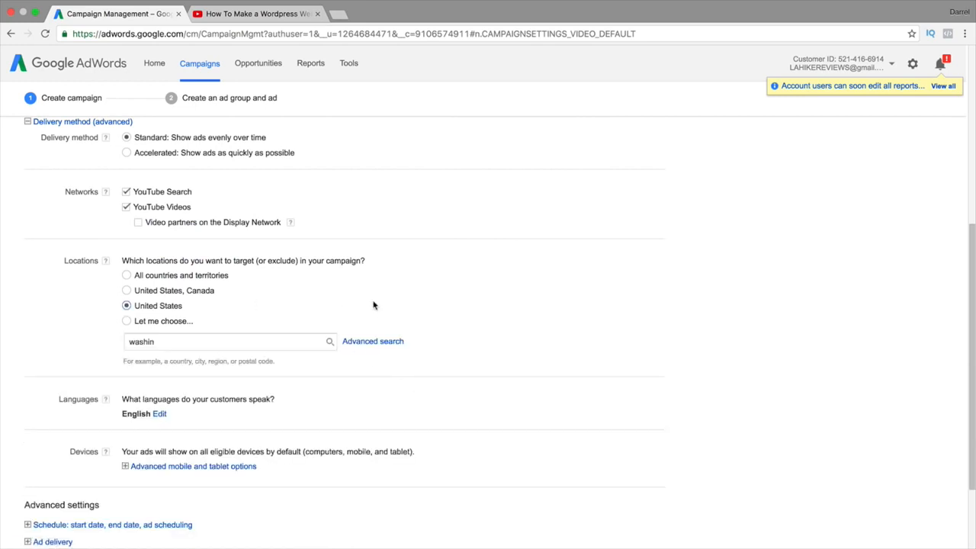
pyautogui.click(189, 321)
pyautogui.click(193, 343)
pyautogui.press('BackSpace')
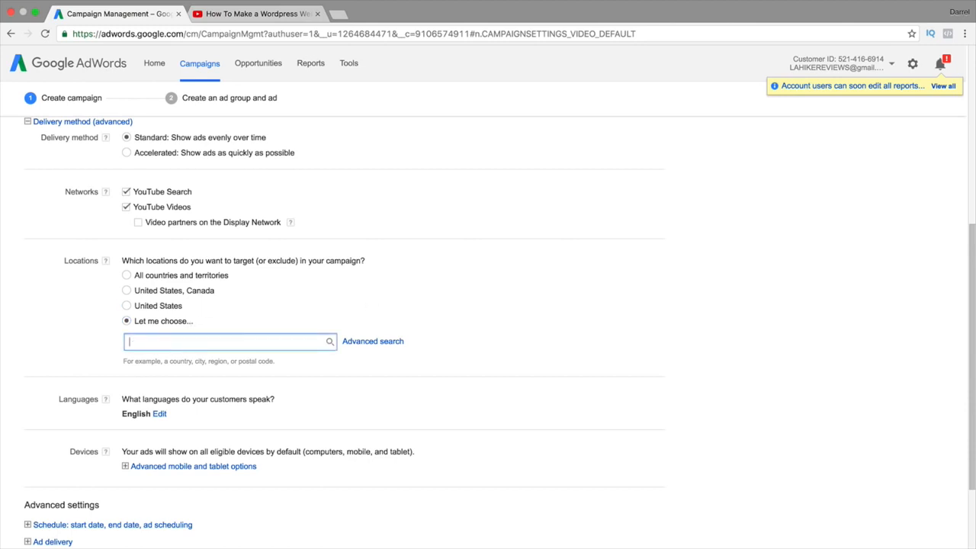
pyautogui.click(127, 305)
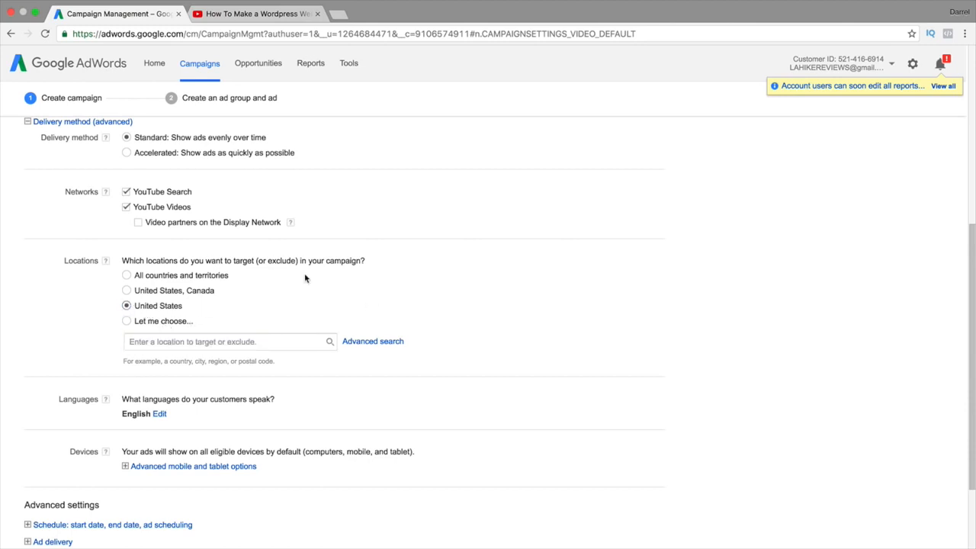
pyautogui.scroll(-3, 303, 280)
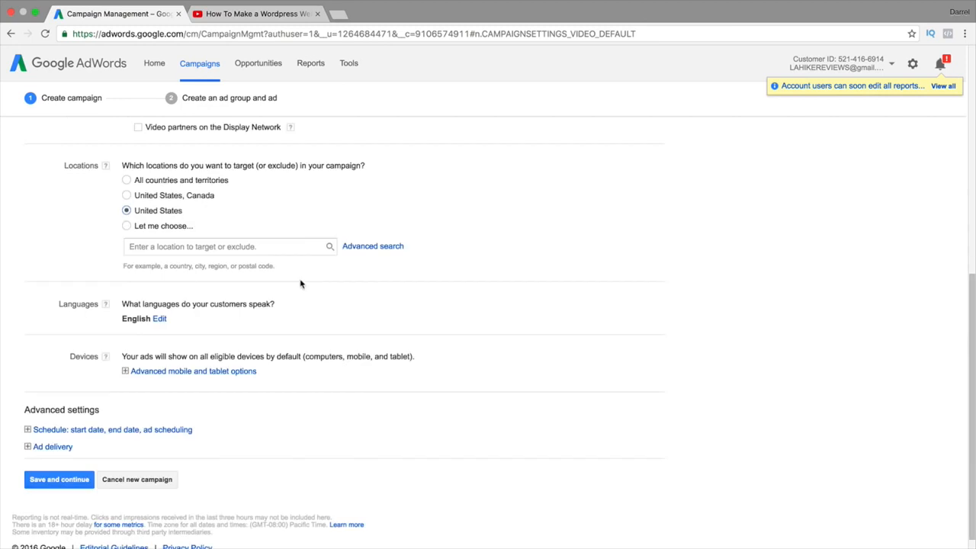
pyautogui.click(160, 320)
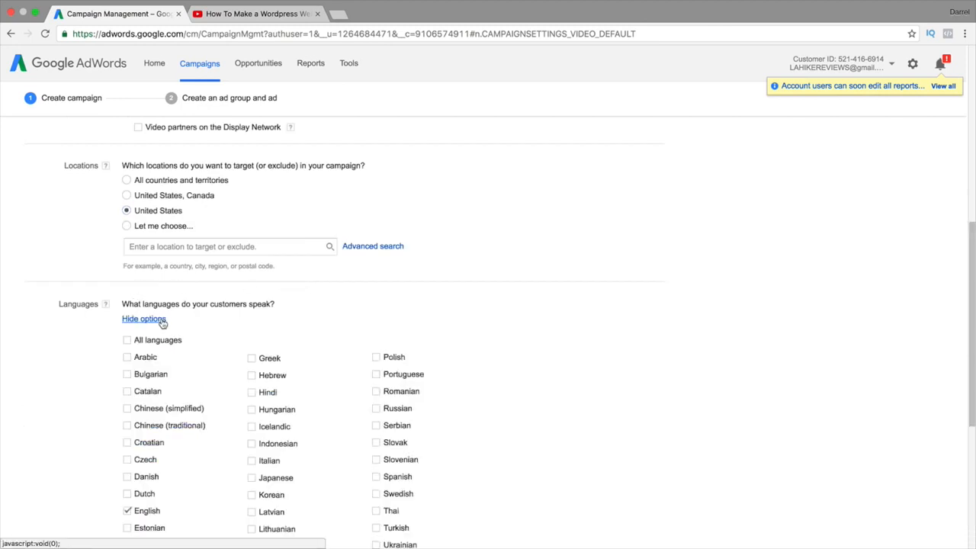
pyautogui.scroll(-2, 161, 322)
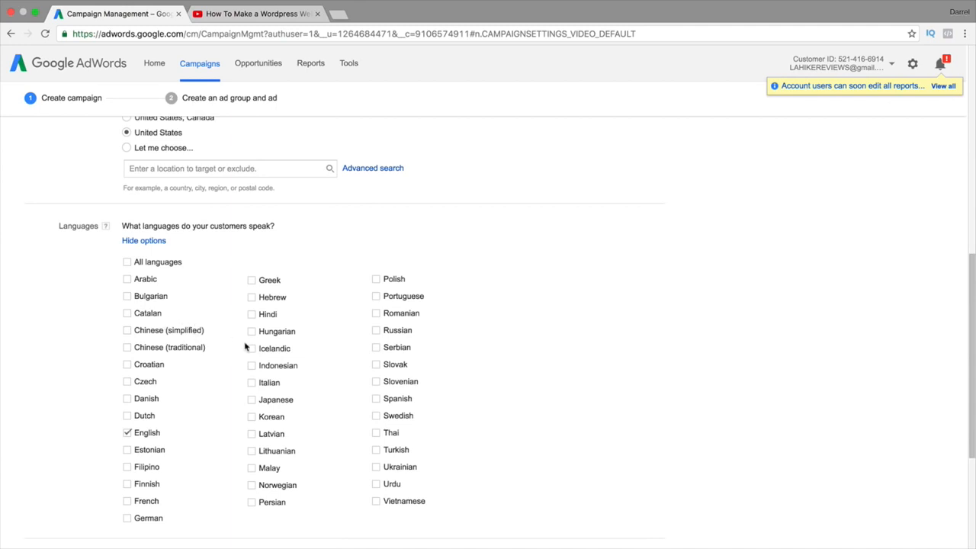
pyautogui.click(376, 399)
pyautogui.click(127, 330)
pyautogui.click(126, 331)
pyautogui.click(376, 399)
pyautogui.click(154, 242)
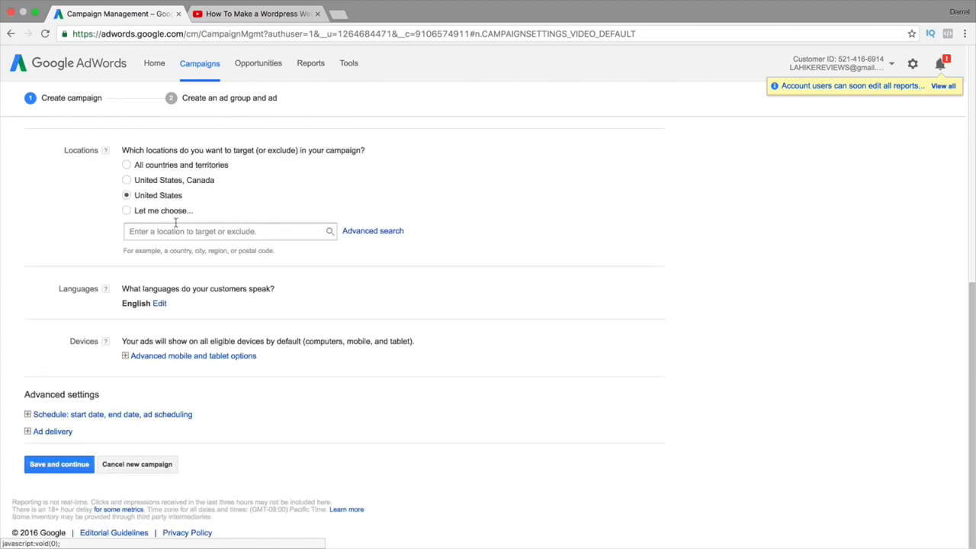
# Expand 'Advanced mobile and tablet options' and edit operating system, device model and carrier targeting
pyautogui.click(219, 356)
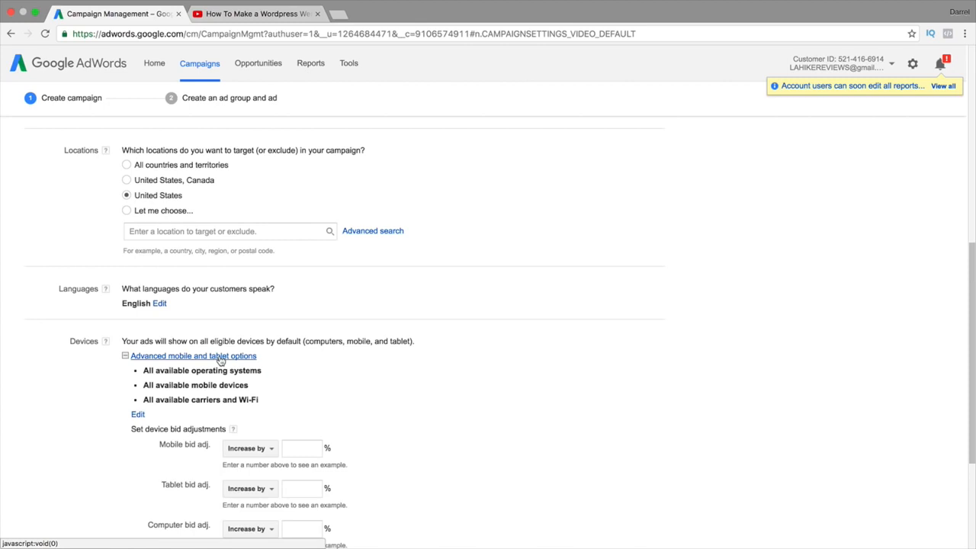
pyautogui.moveTo(154, 369); pyautogui.dragTo(264, 372)
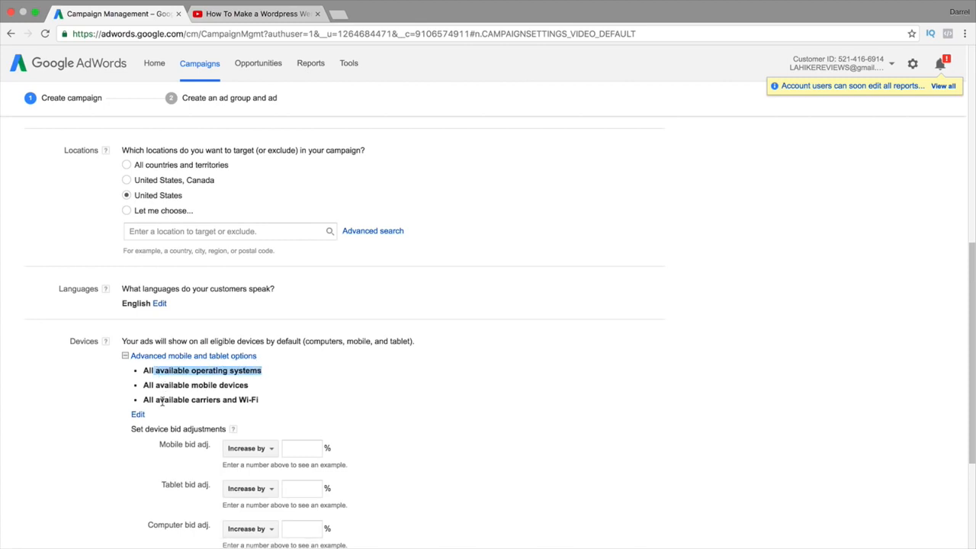
pyautogui.moveTo(163, 400); pyautogui.dragTo(282, 402)
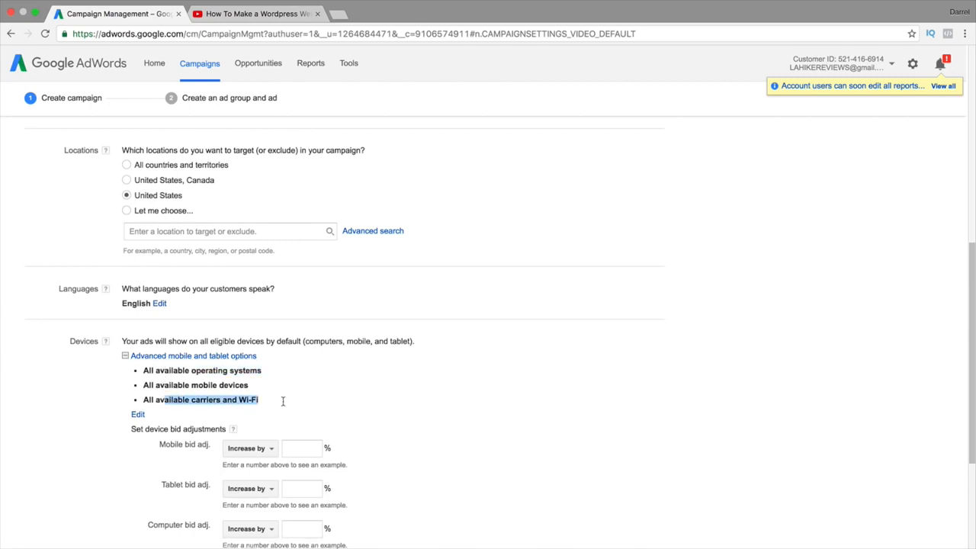
pyautogui.click(138, 414)
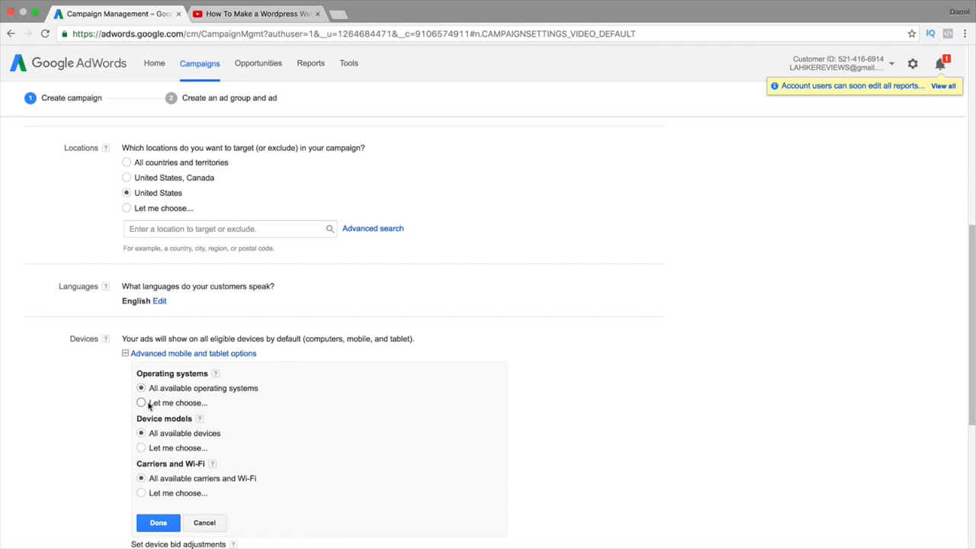
# Browse the iOS Apple device models, then keep all operating systems and all available devices targeted
pyautogui.click(142, 403)
pyautogui.scroll(-3, 190, 450)
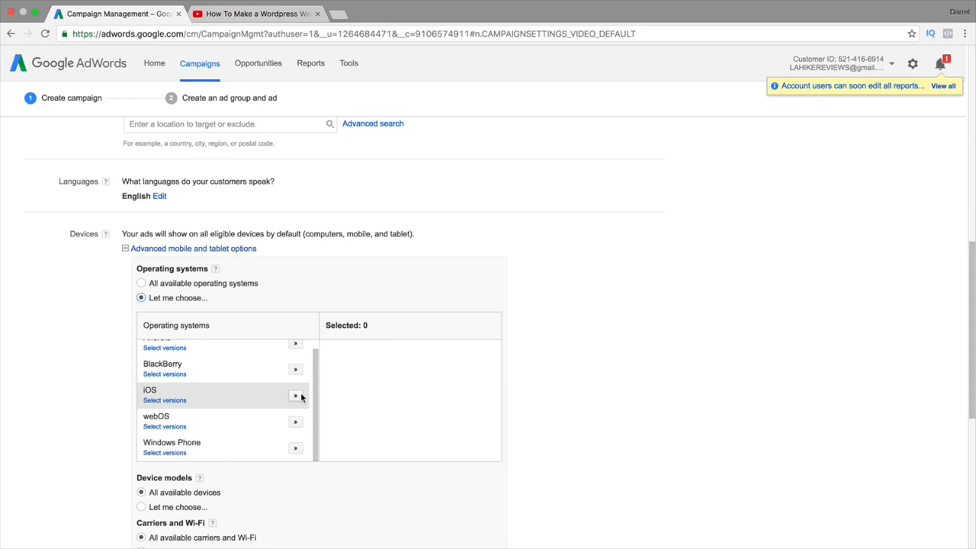
pyautogui.click(141, 283)
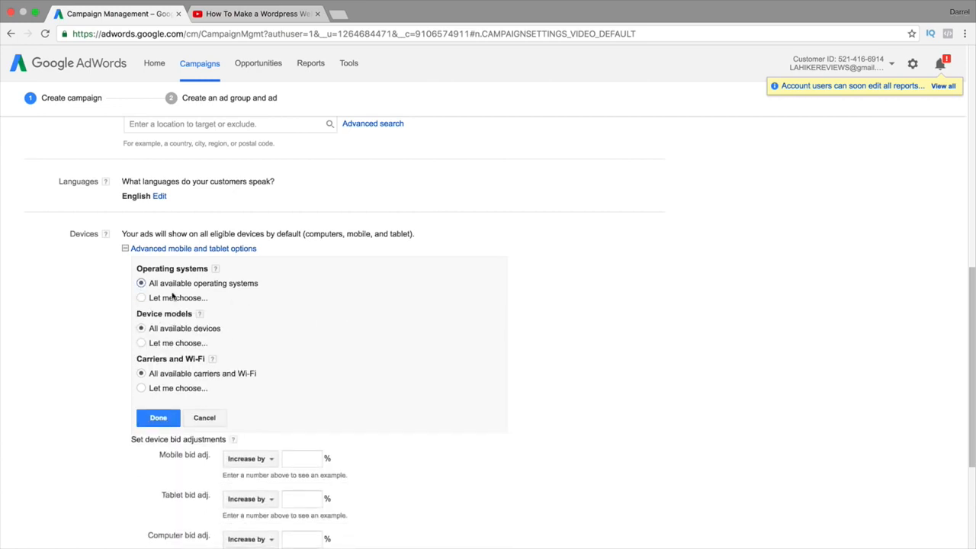
pyautogui.click(141, 343)
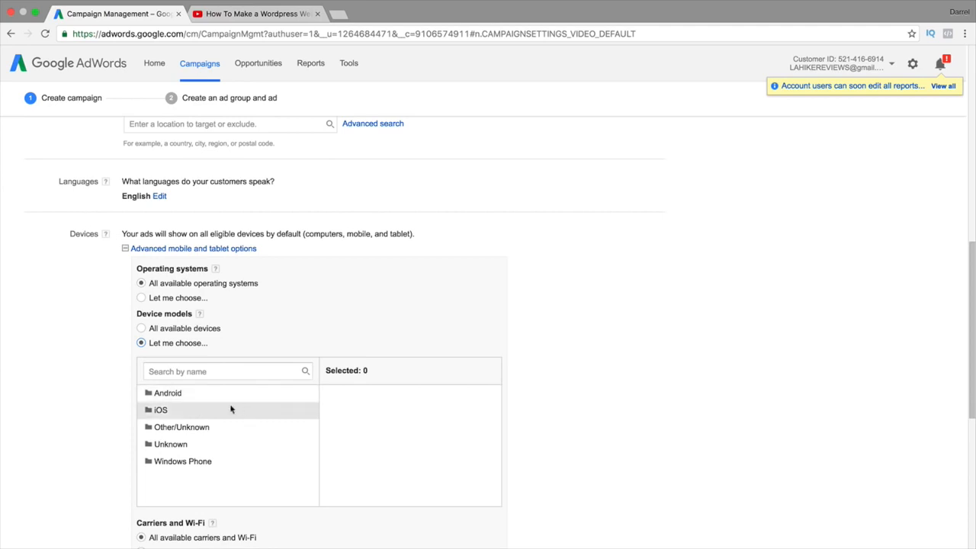
pyautogui.click(162, 410)
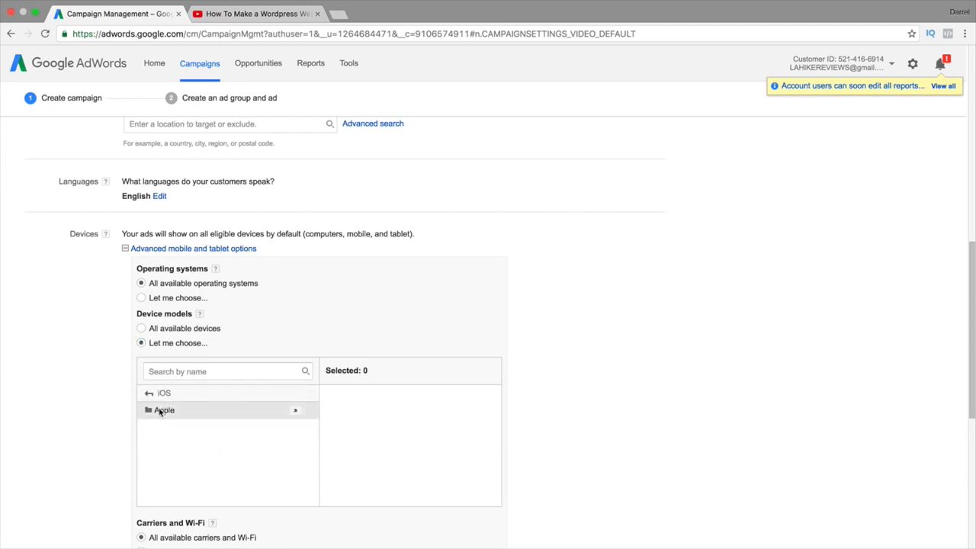
pyautogui.click(161, 412)
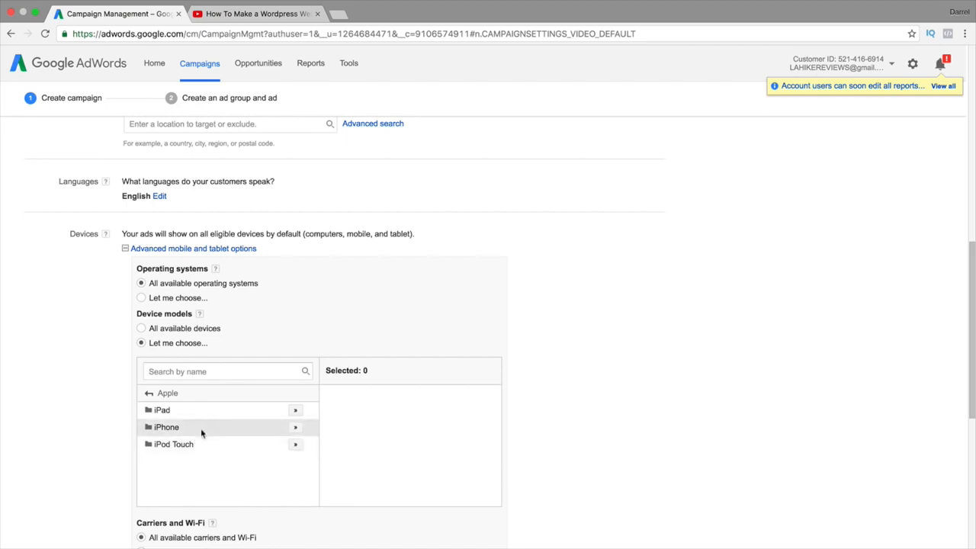
pyautogui.click(142, 328)
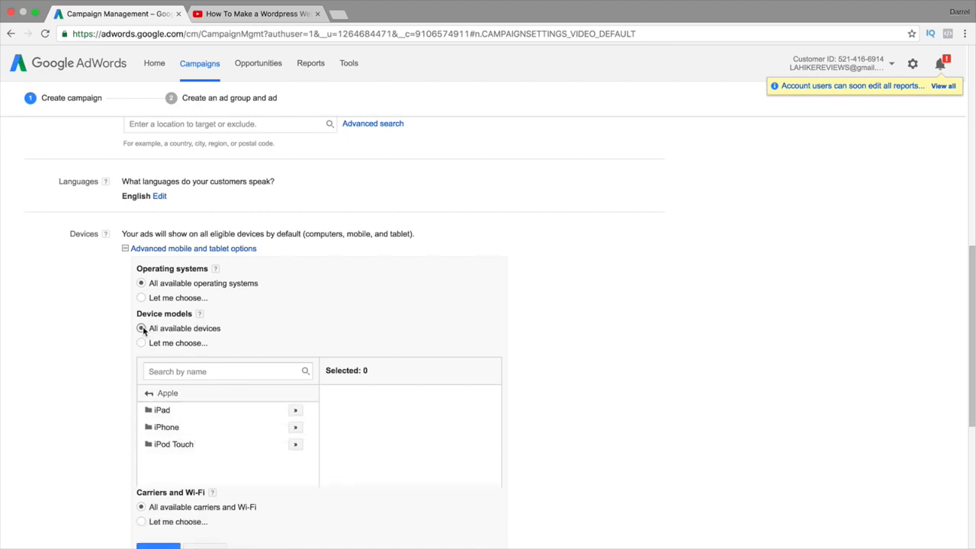
# Keep all available carriers and Wi-Fi targeted and collapse the advanced mobile and tablet options
pyautogui.click(142, 388)
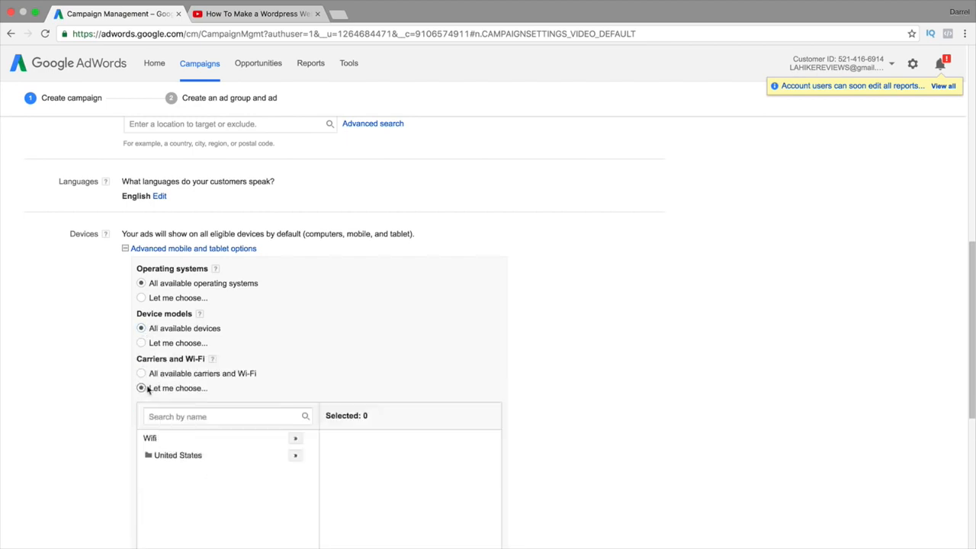
pyautogui.scroll(-1, 145, 388)
pyautogui.click(188, 433)
pyautogui.scroll(-1, 184, 432)
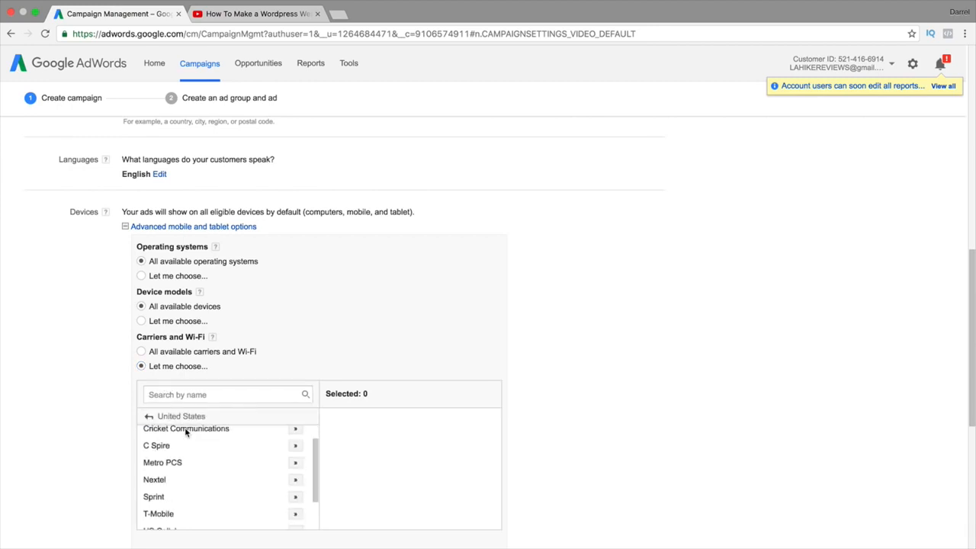
pyautogui.scroll(-1, 191, 490)
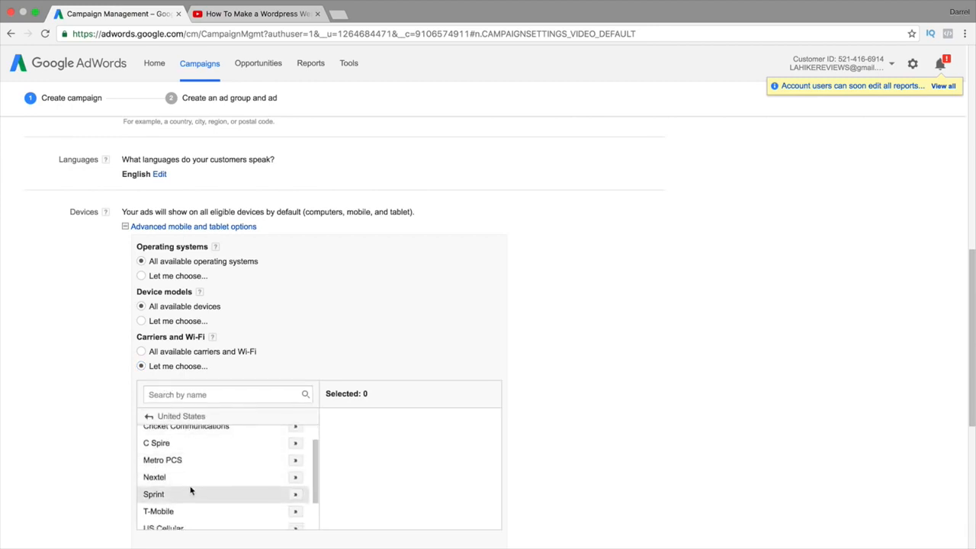
pyautogui.scroll(-2, 210, 485)
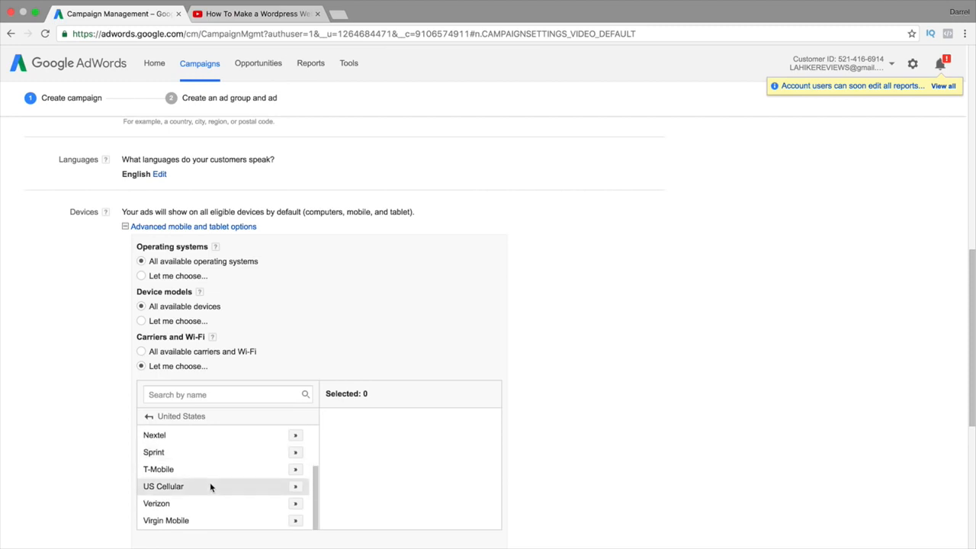
pyautogui.scroll(-1, 210, 485)
pyautogui.click(141, 334)
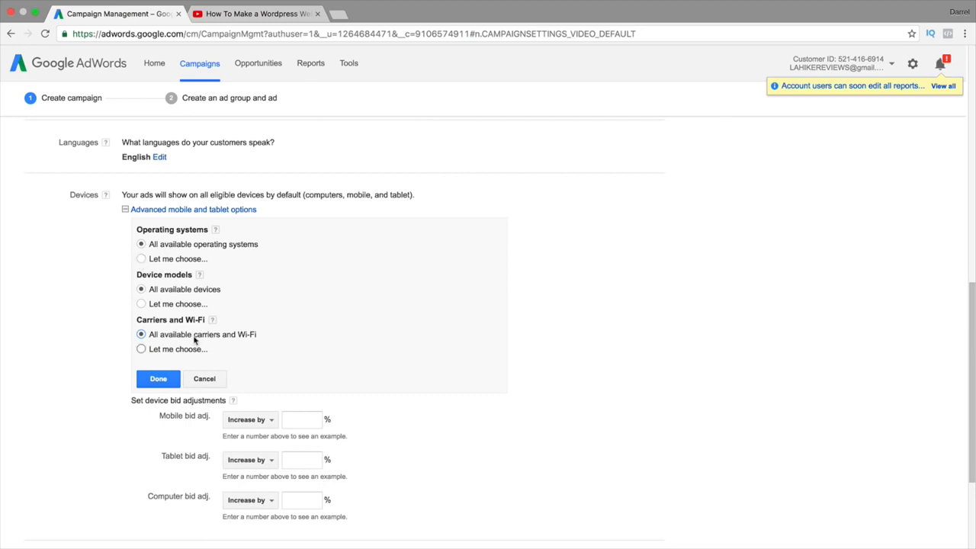
pyautogui.click(251, 211)
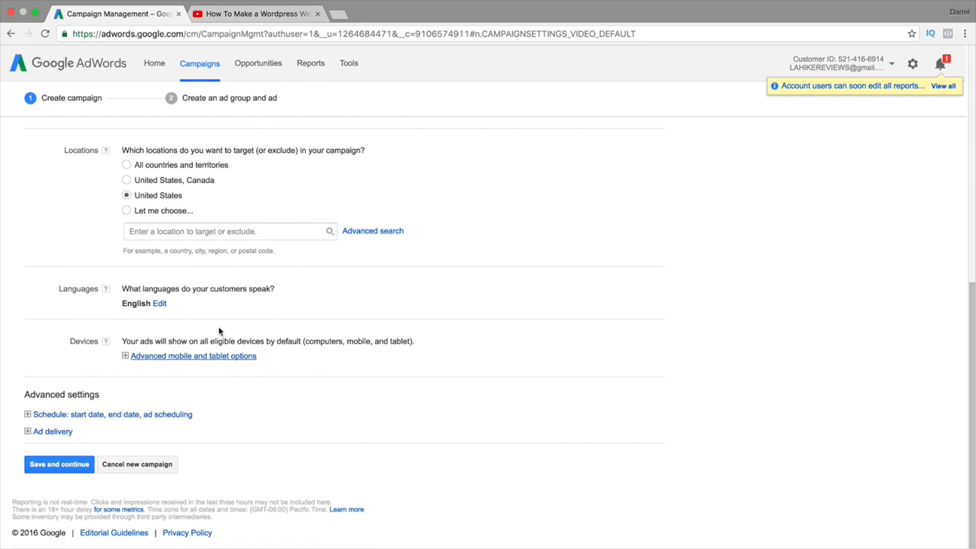
# Create a custom ad schedule with Monday through Sunday rows, 12:00 AM to 12:00 AM, no end date
pyautogui.click(139, 416)
pyautogui.scroll(-3, 242, 412)
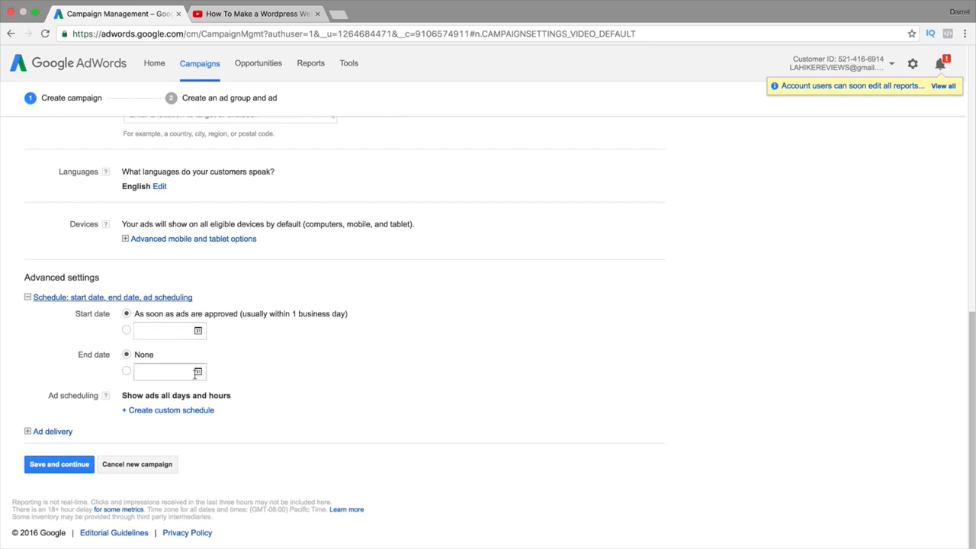
pyautogui.click(196, 410)
pyautogui.scroll(-4, 282, 409)
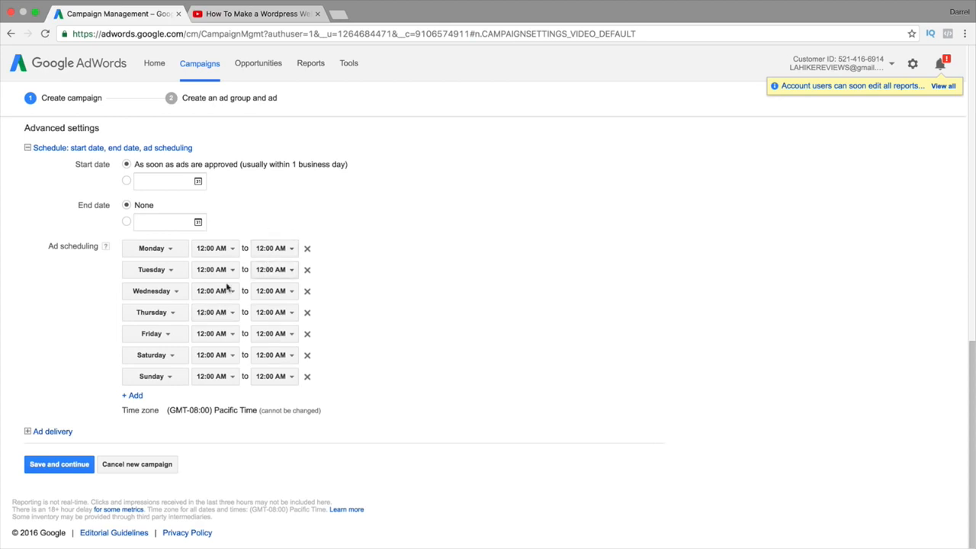
pyautogui.click(174, 149)
# Expand the Ad delivery settings, then view the Wix pre-roll ad on the YouTube tab
pyautogui.click(41, 431)
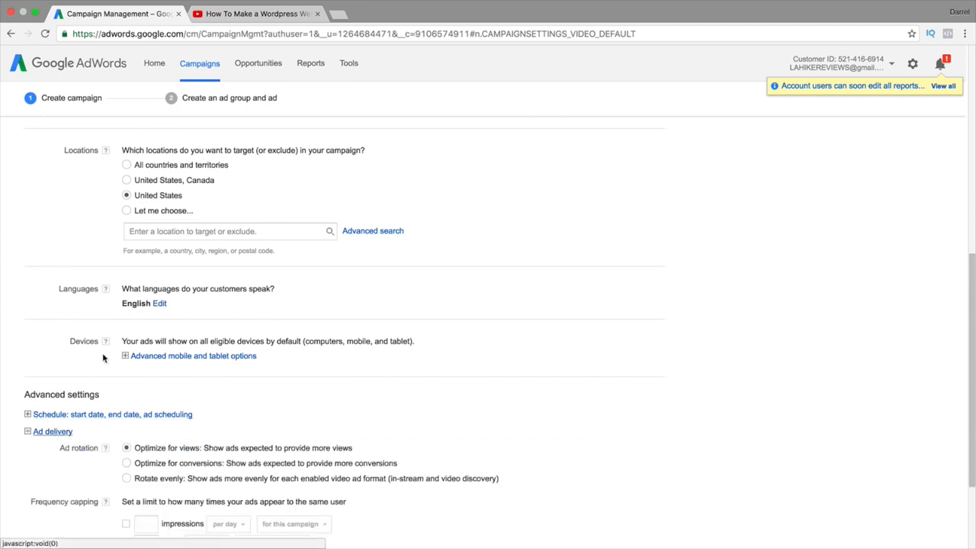
pyautogui.scroll(-3, 103, 362)
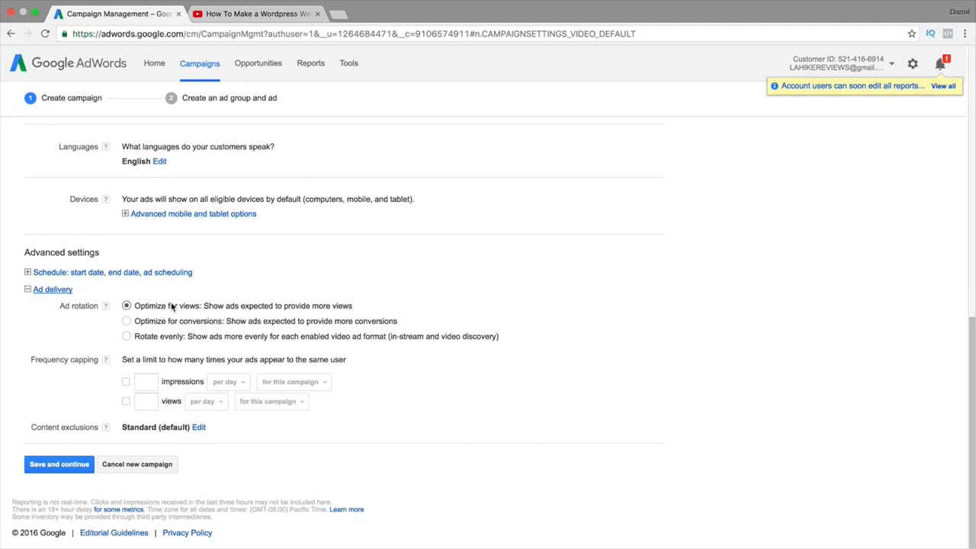
pyautogui.click(206, 14)
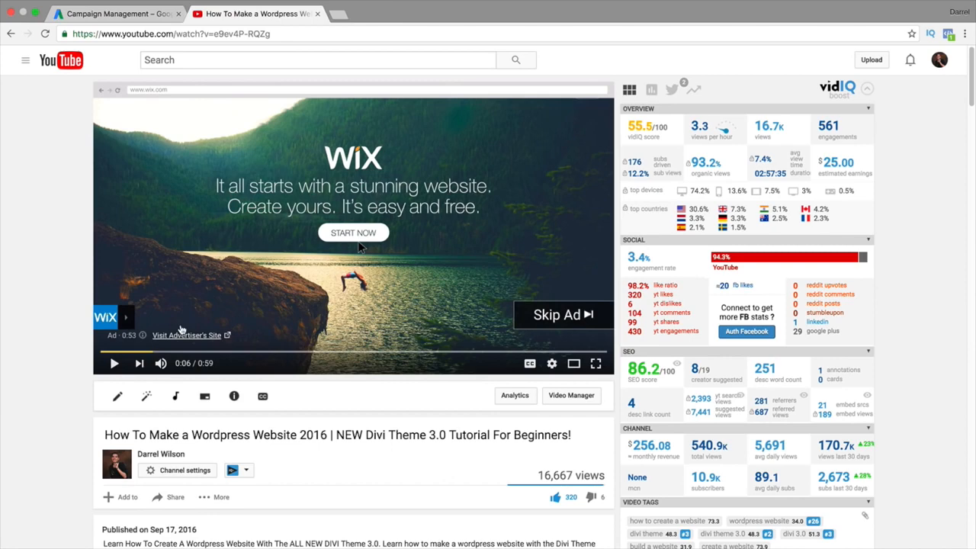
# Back in AdWords, set Ad rotation to Rotate evenly, leaving frequency capping blank
pyautogui.click(160, 6)
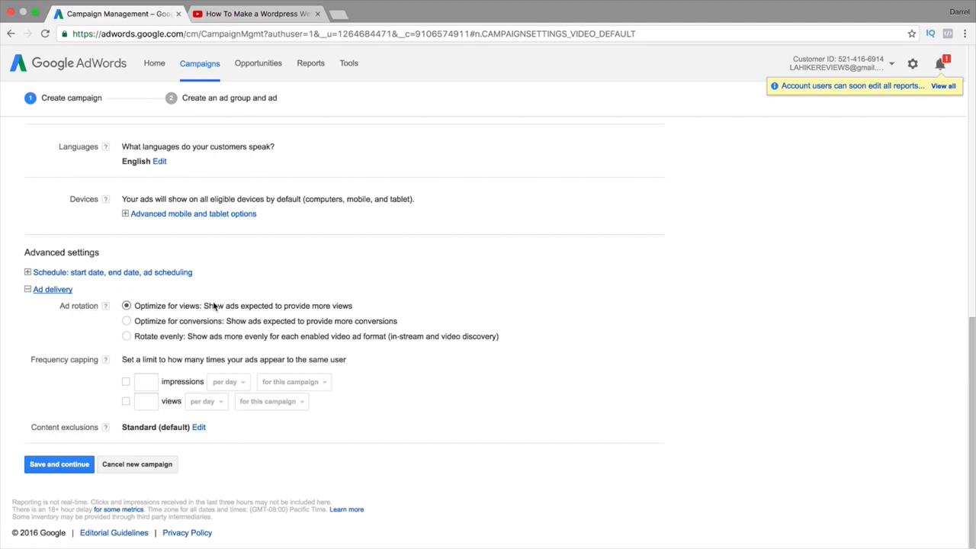
pyautogui.click(126, 337)
pyautogui.moveTo(104, 362)
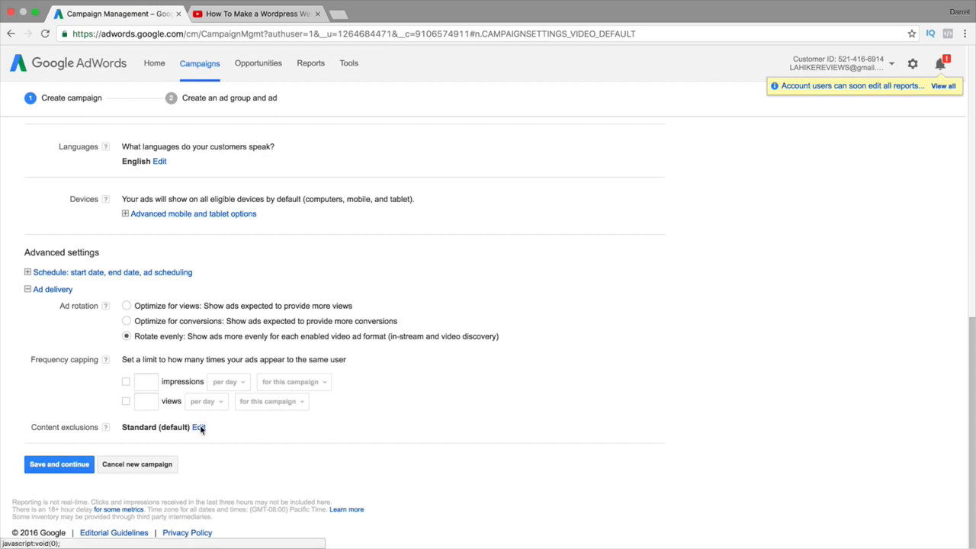
pyautogui.click(199, 428)
pyautogui.moveTo(407, 300); pyautogui.dragTo(328, 301)
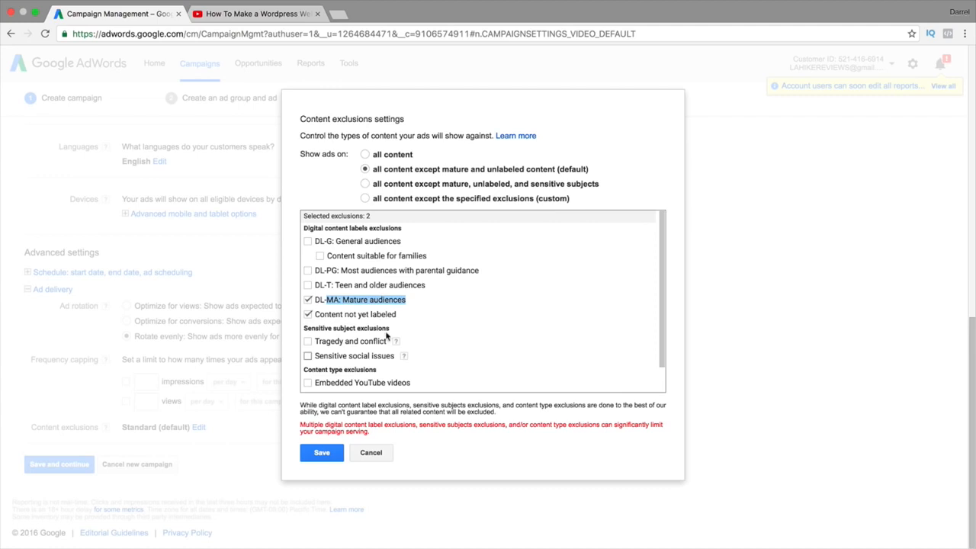
pyautogui.click(370, 453)
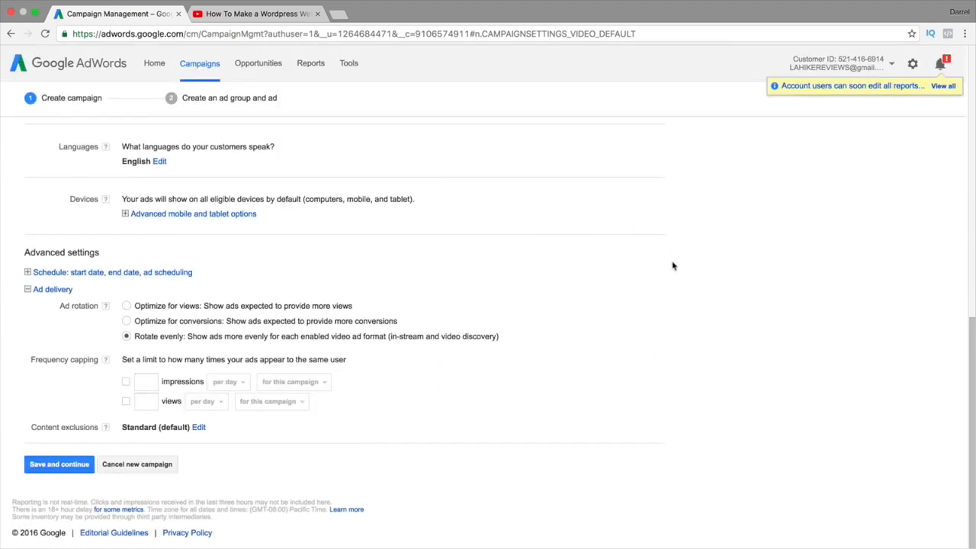
# Save the campaign settings and continue to the 'Ad group #1' creation form
pyautogui.click(60, 465)
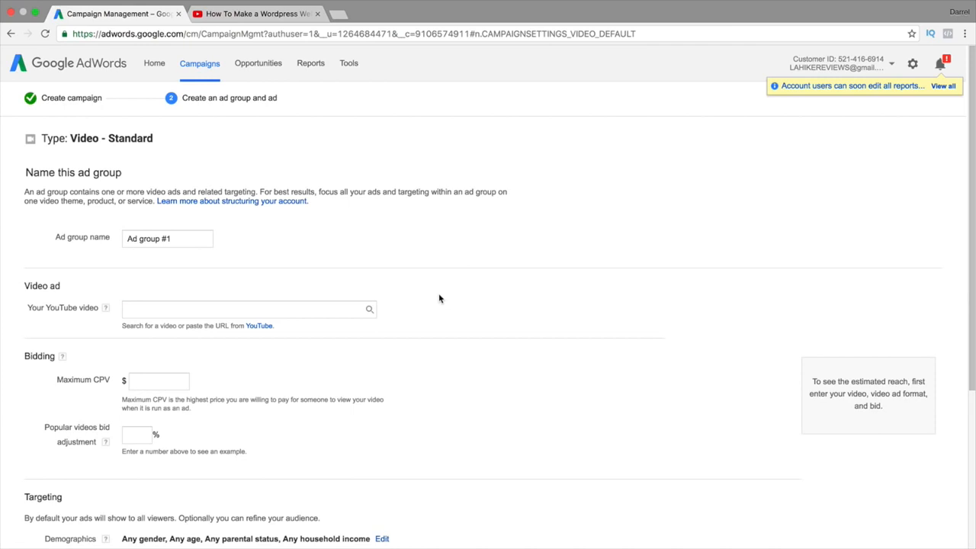
pyautogui.scroll(-4, 439, 298)
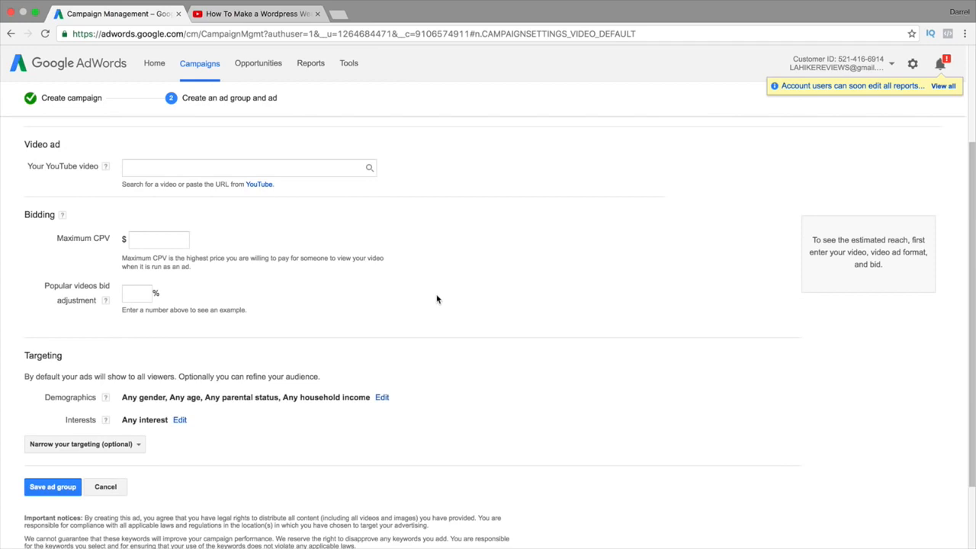
pyautogui.scroll(2, 437, 298)
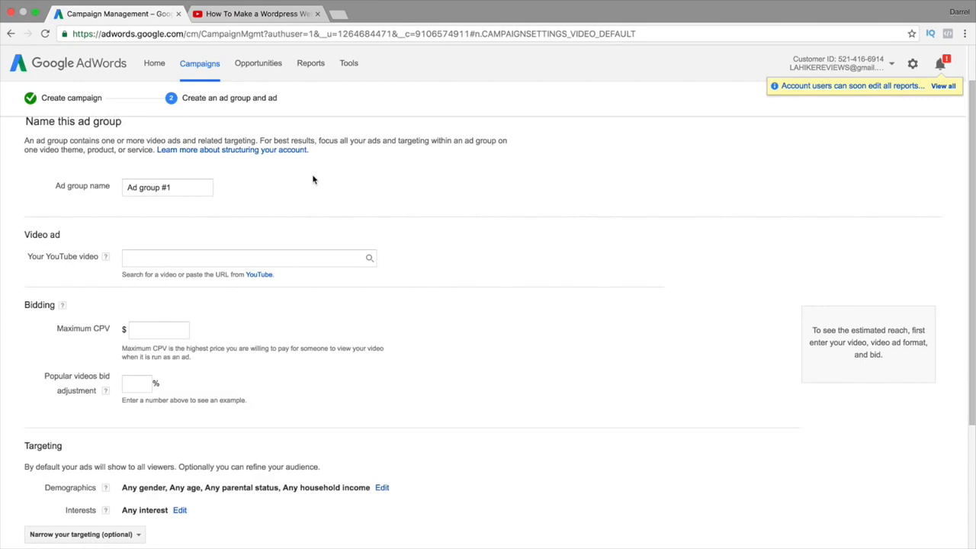
# Rename the ad group to 'divi theme'
pyautogui.tripleClick(183, 190)
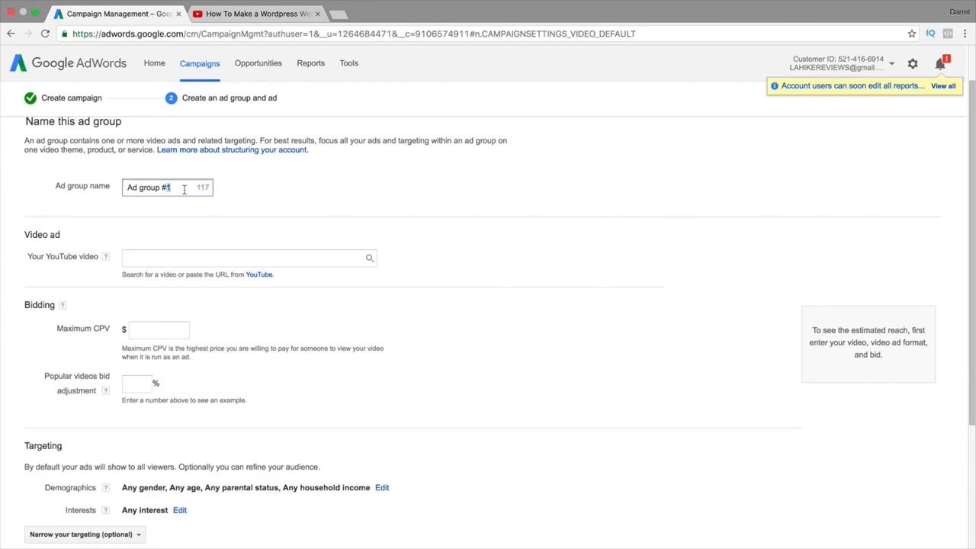
pyautogui.write('divi theme')
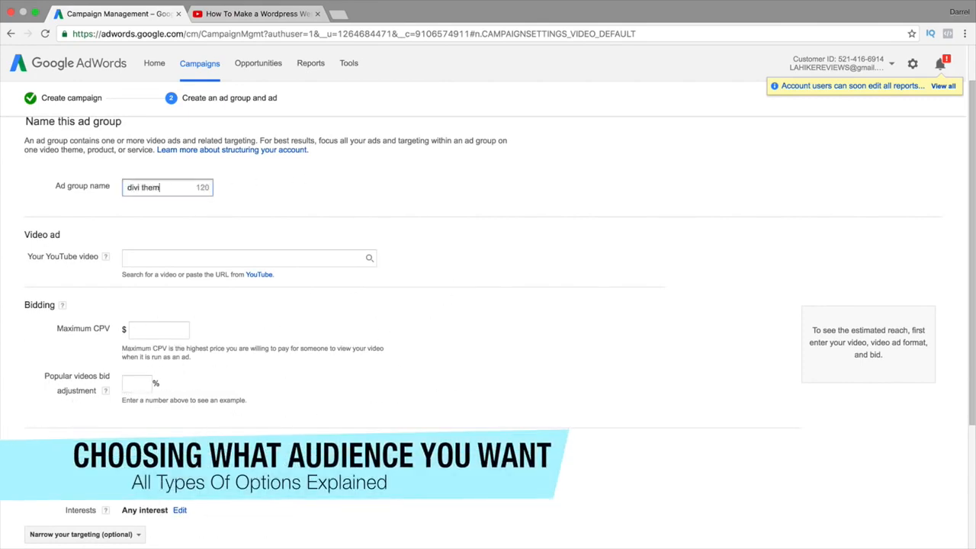
pyautogui.click(190, 261)
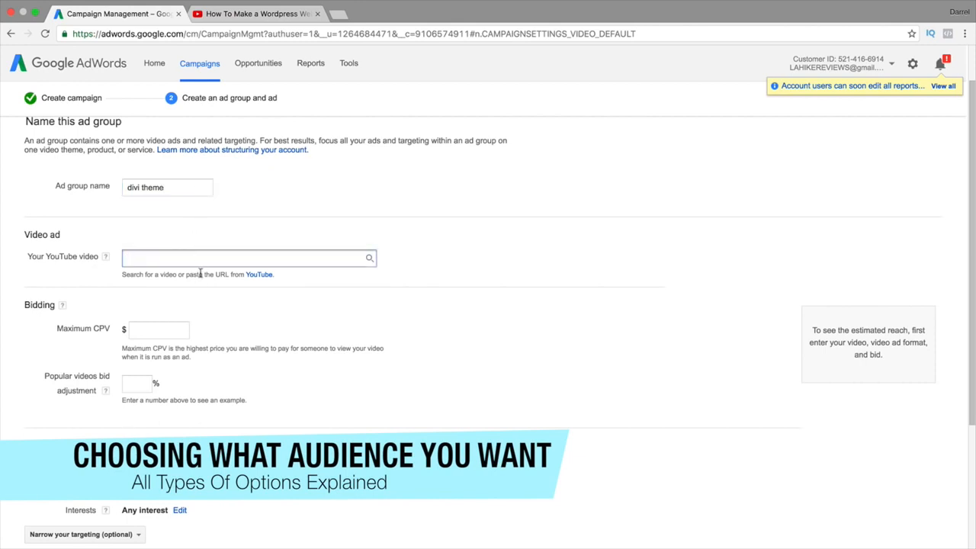
# Copy the Wordpress tutorial video's YouTube URL and paste it into the ad's YouTube video field
pyautogui.click(263, 12)
pyautogui.doubleClick(236, 34)
pyautogui.tripleClick(219, 33)
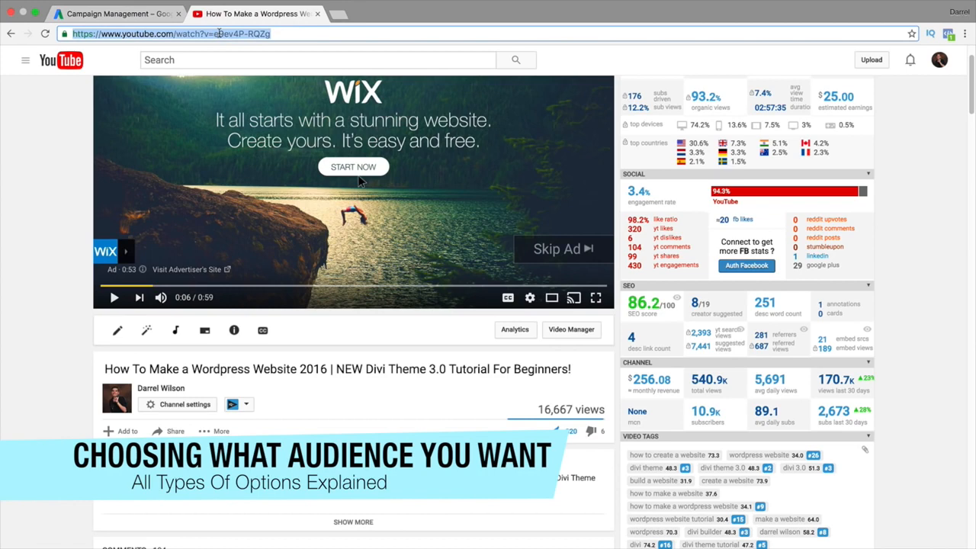
pyautogui.rightClick(221, 35)
pyautogui.click(235, 50)
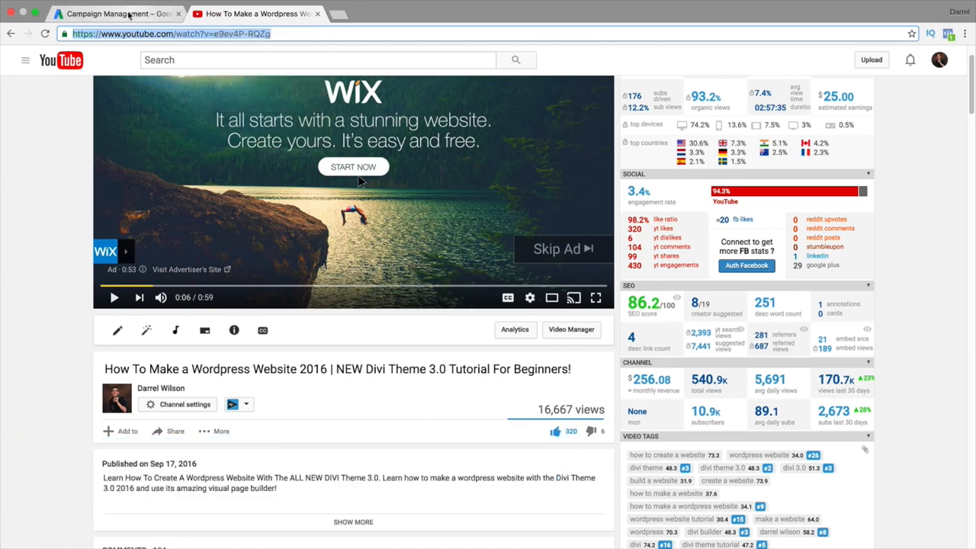
pyautogui.click(125, 14)
pyautogui.rightClick(142, 258)
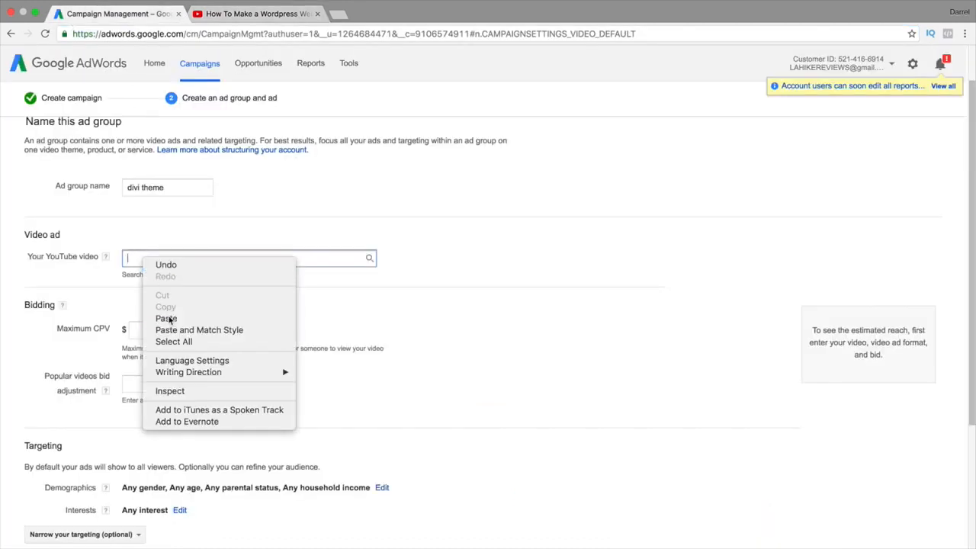
pyautogui.click(168, 317)
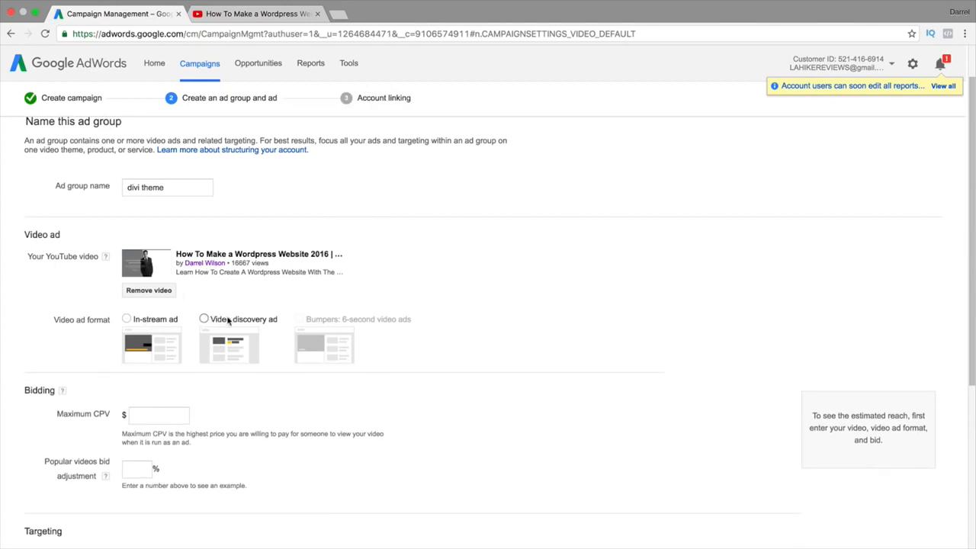
pyautogui.click(231, 16)
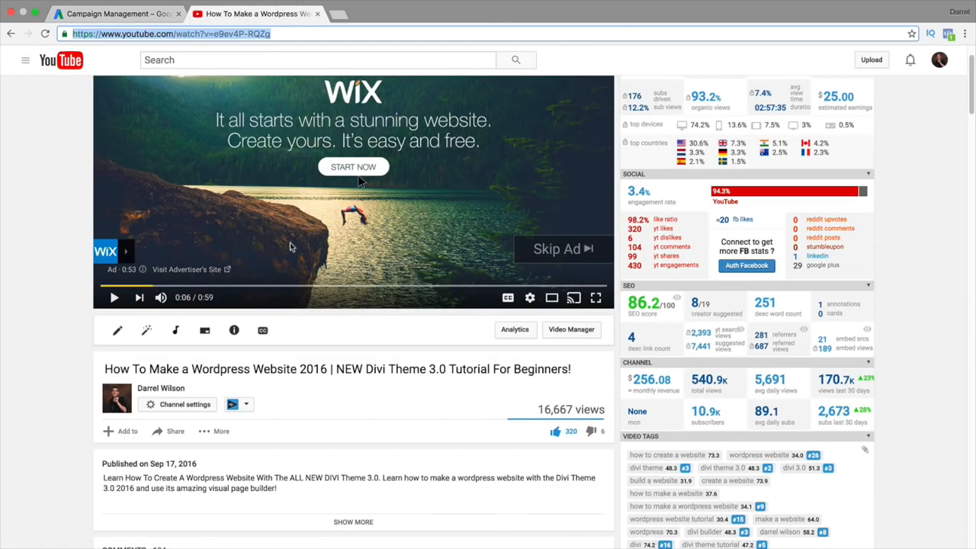
# Play the pre-roll on the WordPress tutorial video, then return to the AdWords 'divi theme' ad group form
pyautogui.click(394, 256)
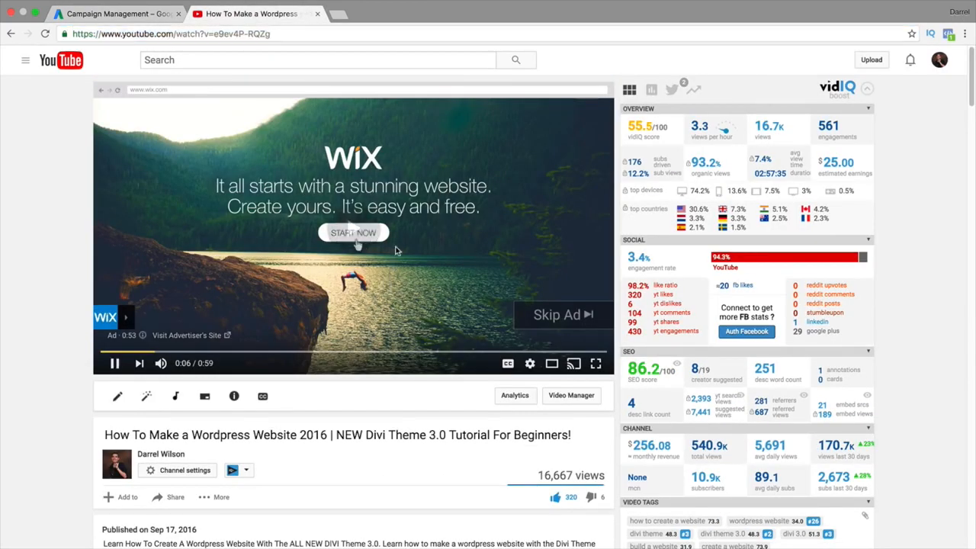
pyautogui.scroll(-15, 824, 247)
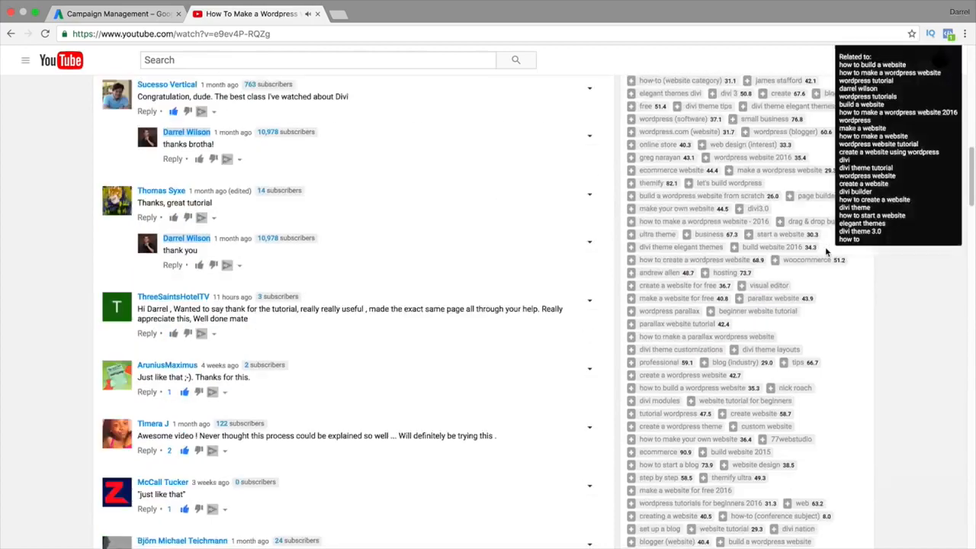
pyautogui.scroll(-15, 825, 246)
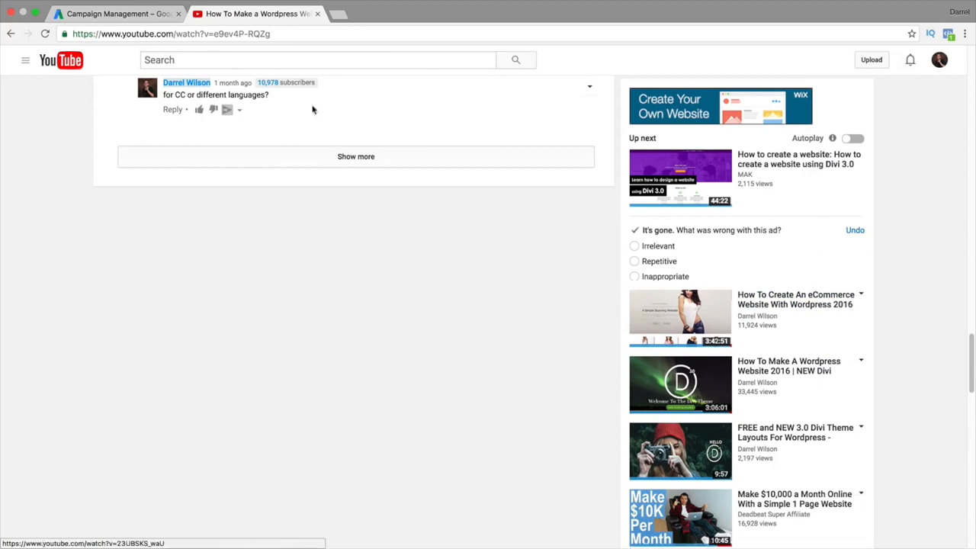
pyautogui.click(120, 23)
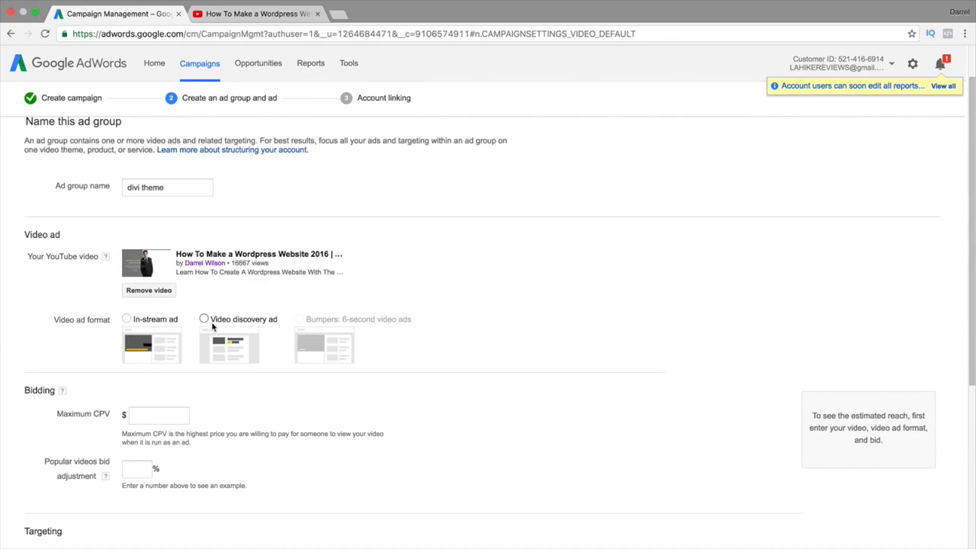
pyautogui.click(127, 319)
pyautogui.scroll(-4, 130, 328)
pyautogui.click(171, 342)
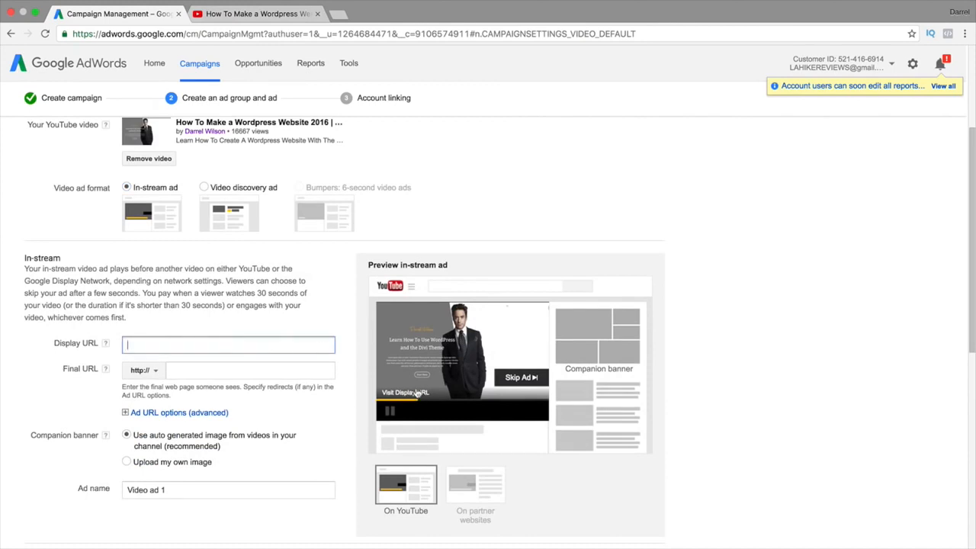
pyautogui.scroll(-1, 419, 389)
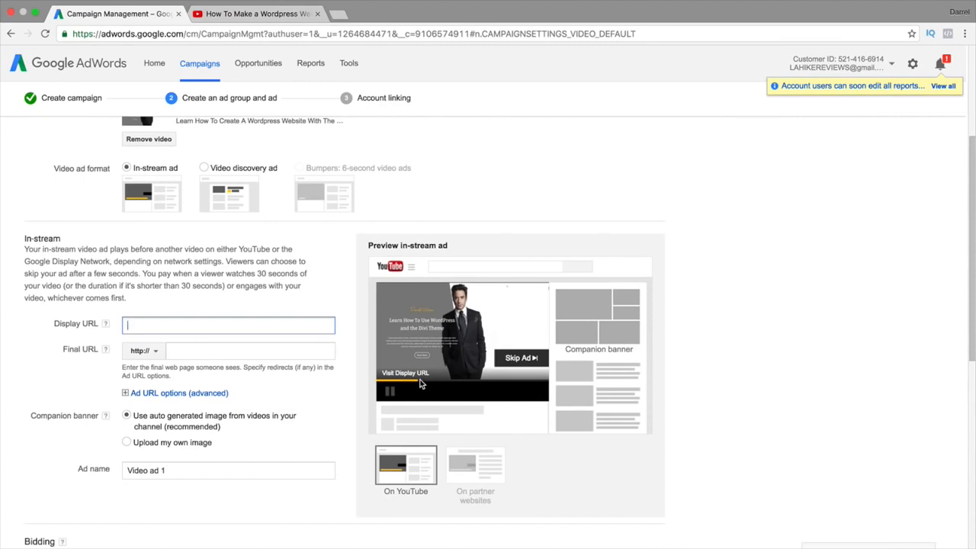
pyautogui.write('www.darrelwilson.com/')
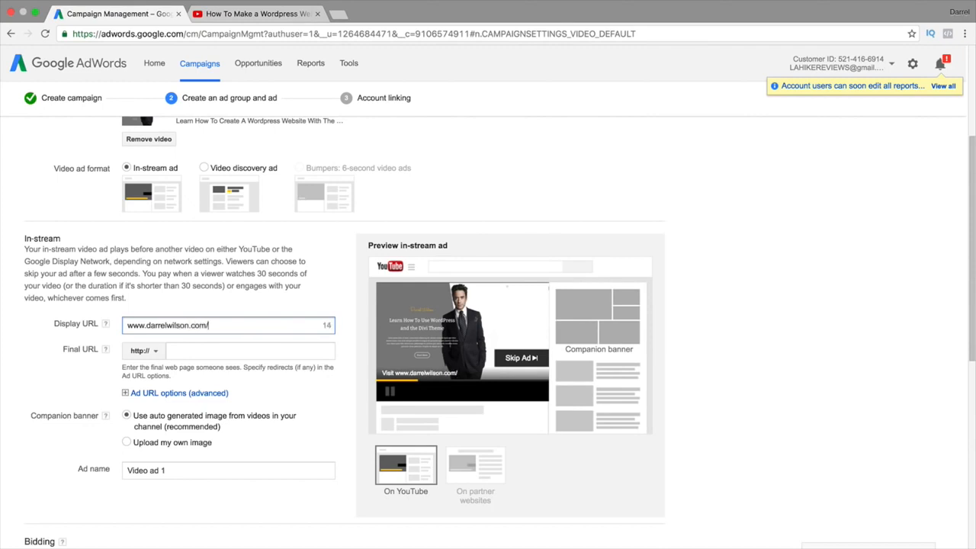
pyautogui.write('ecommerce')
pyautogui.press('Tab')
# Replace the final URL with the pasted YouTube video link and choose to upload your own companion banner
pyautogui.tripleClick(260, 351)
pyautogui.press('BackSpace')
pyautogui.rightClick(223, 351)
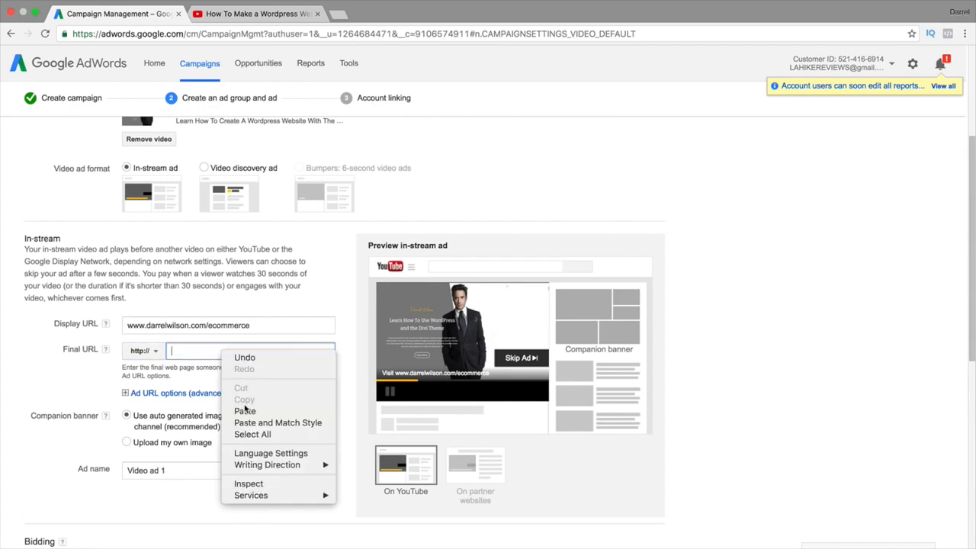
pyautogui.click(246, 407)
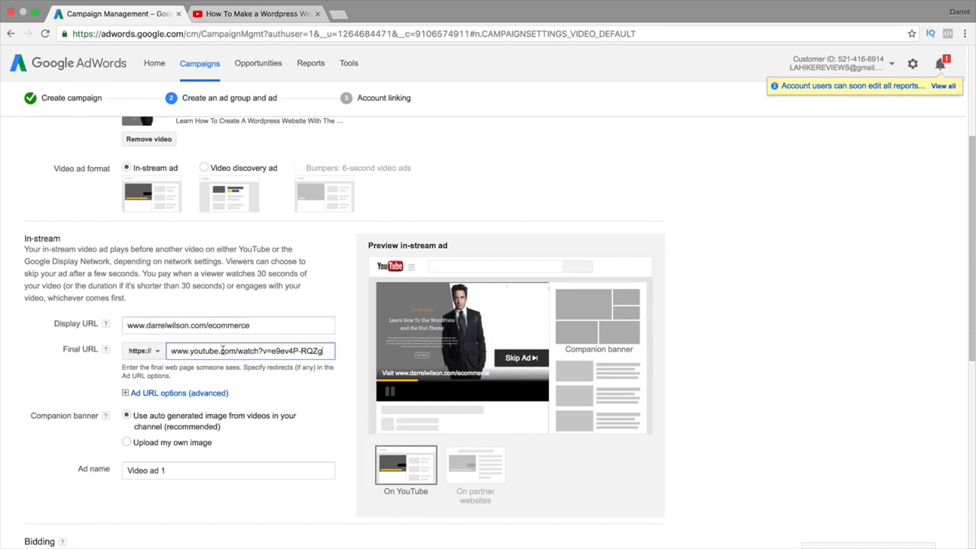
pyautogui.scroll(-2, 234, 351)
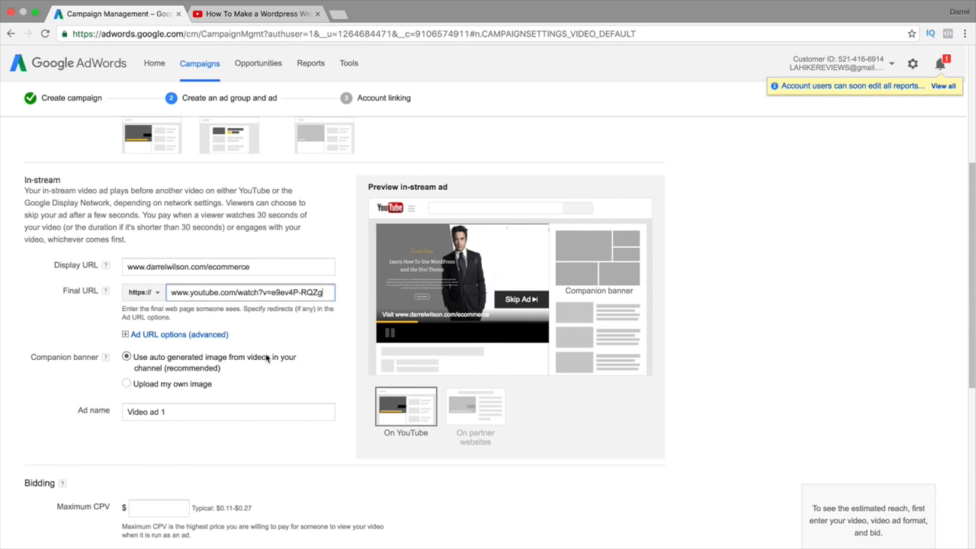
pyautogui.click(126, 383)
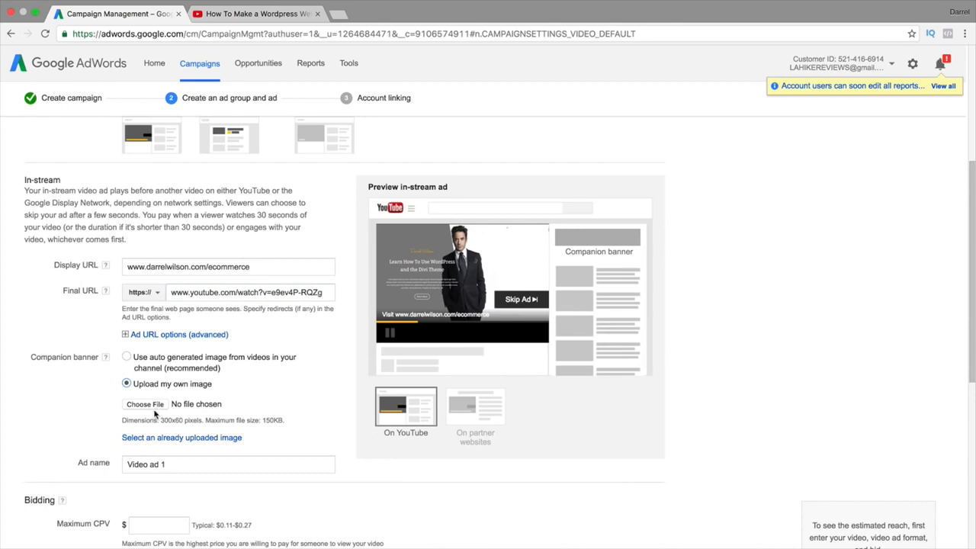
# Use the auto-generated companion banner, name the ad 'wordpress tutorial', and set maximum CPV to 0.10
pyautogui.click(129, 359)
pyautogui.scroll(-3, 179, 363)
pyautogui.moveTo(196, 333); pyautogui.dragTo(50, 331)
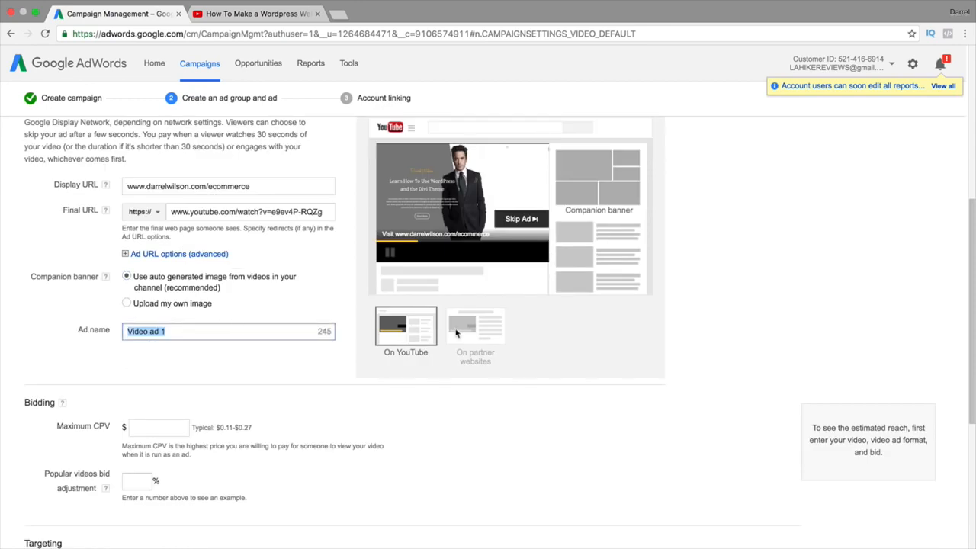
pyautogui.moveTo(456, 333)
pyautogui.write('wordpress tutpor')
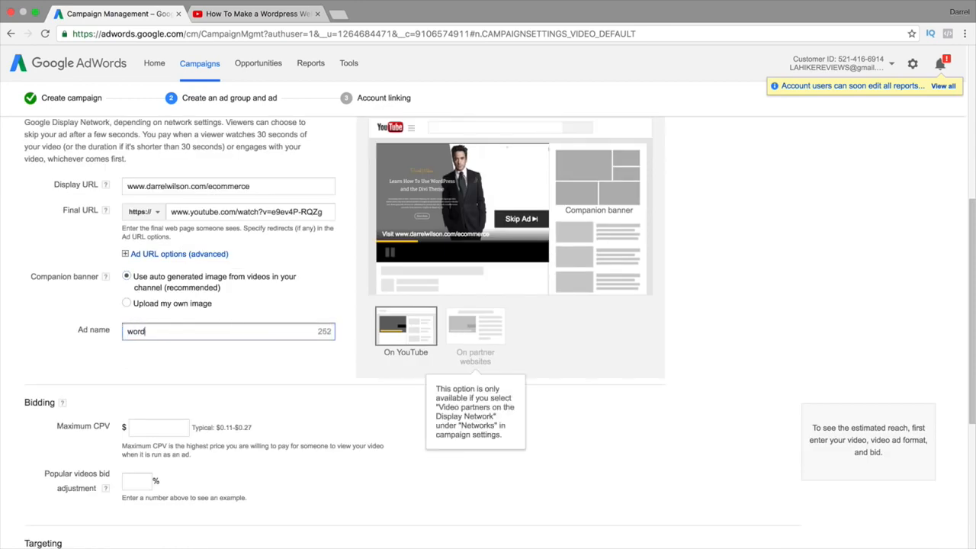
pyautogui.press('BackSpace')
pyautogui.press('BackSpace')
pyautogui.press('BackSpace')
pyautogui.press('BackSpace')
pyautogui.write('torial')
pyautogui.press('Tab')
pyautogui.scroll(-2, 456, 330)
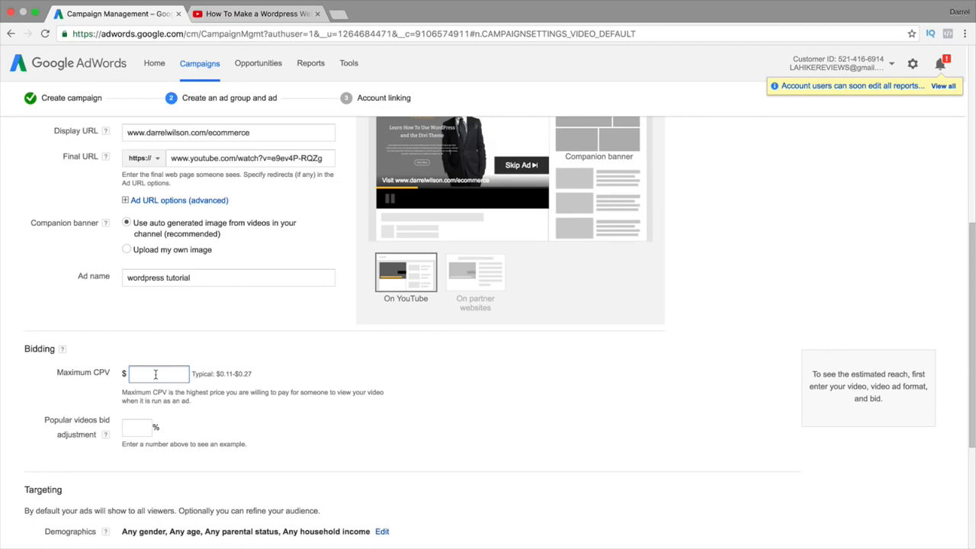
pyautogui.write('0.10')
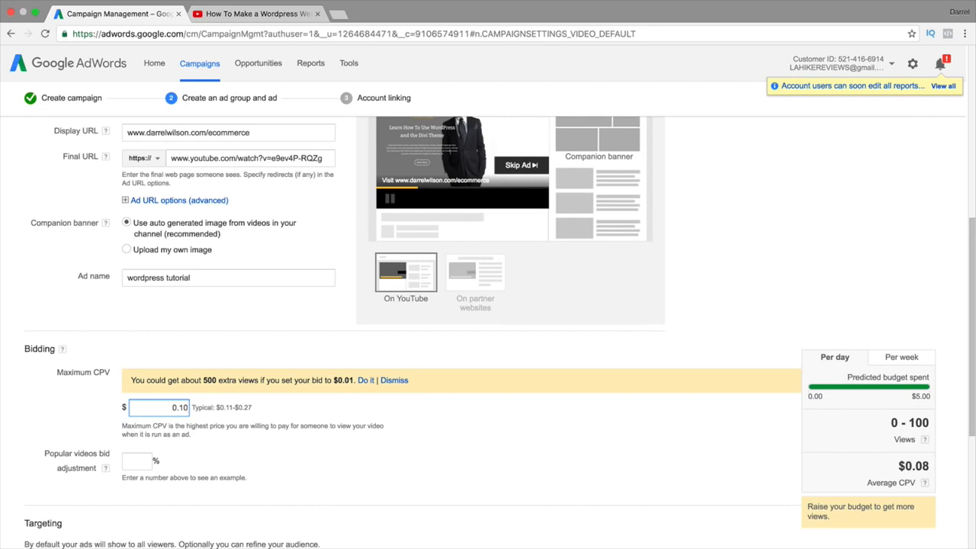
# Try a 10% popular videos bid adjustment, clear it again, and open the Demographics editor
pyautogui.scroll(-5, 122, 223)
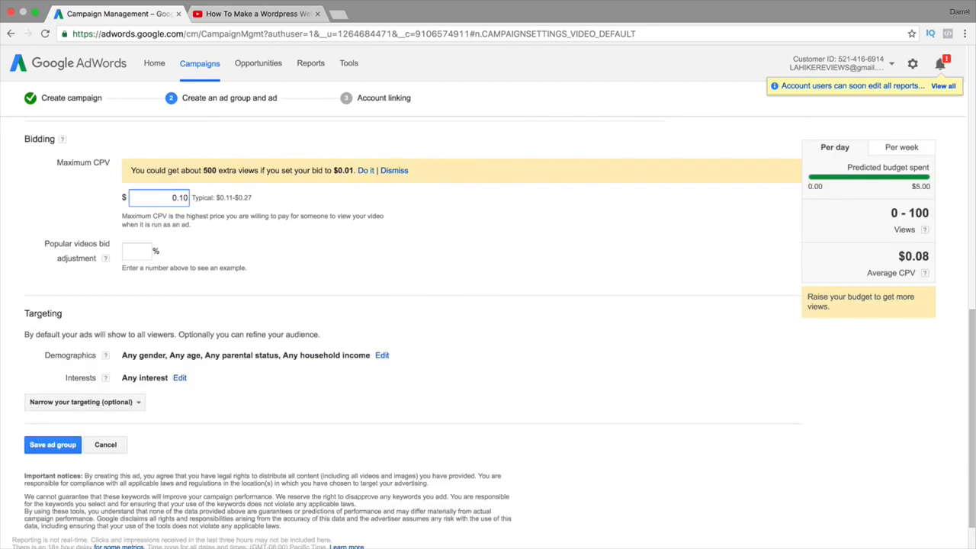
pyautogui.click(144, 251)
pyautogui.write('10')
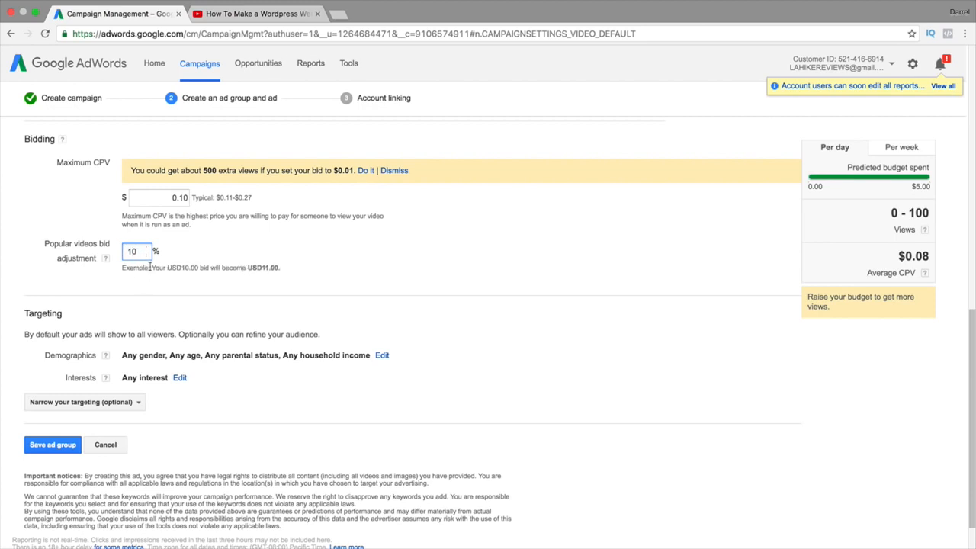
pyautogui.moveTo(153, 268); pyautogui.dragTo(286, 267)
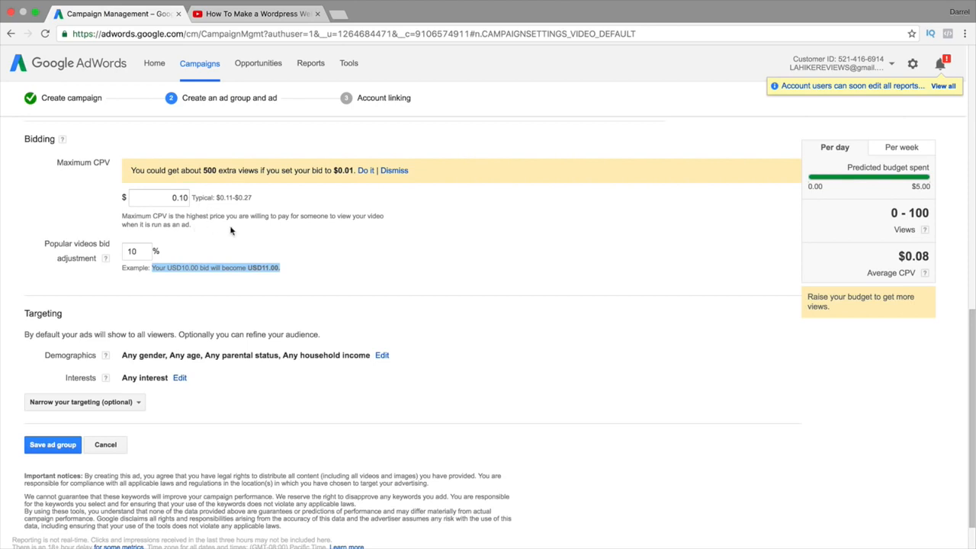
pyautogui.click(142, 253)
pyautogui.press('BackSpace')
pyautogui.press('BackSpace')
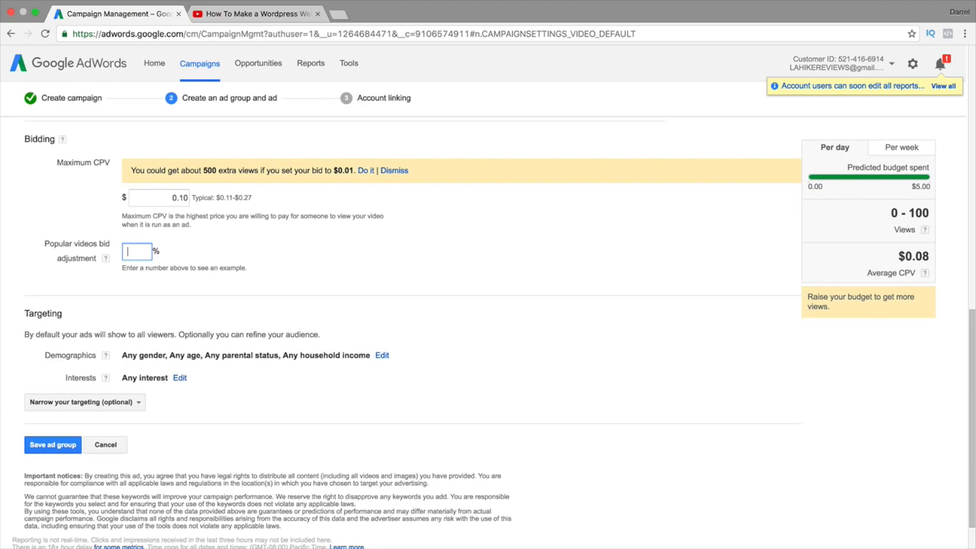
pyautogui.click(180, 265)
pyautogui.scroll(-1, 205, 266)
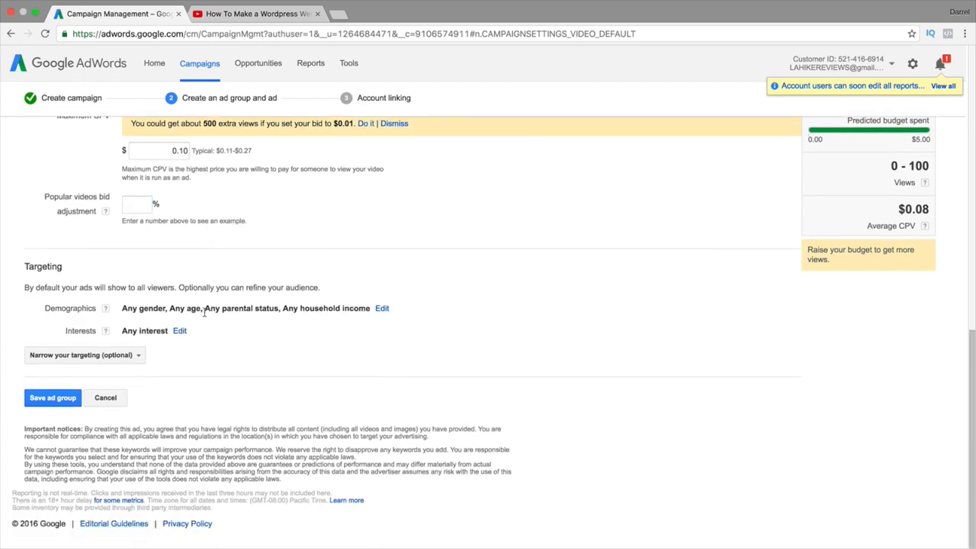
pyautogui.click(382, 309)
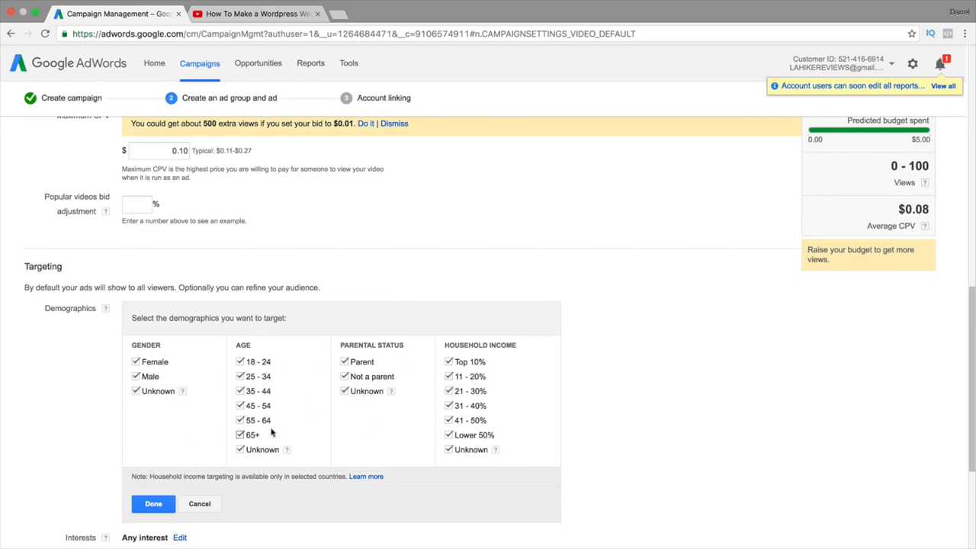
# Uncheck Male under Gender in the Demographics editor
pyautogui.click(136, 377)
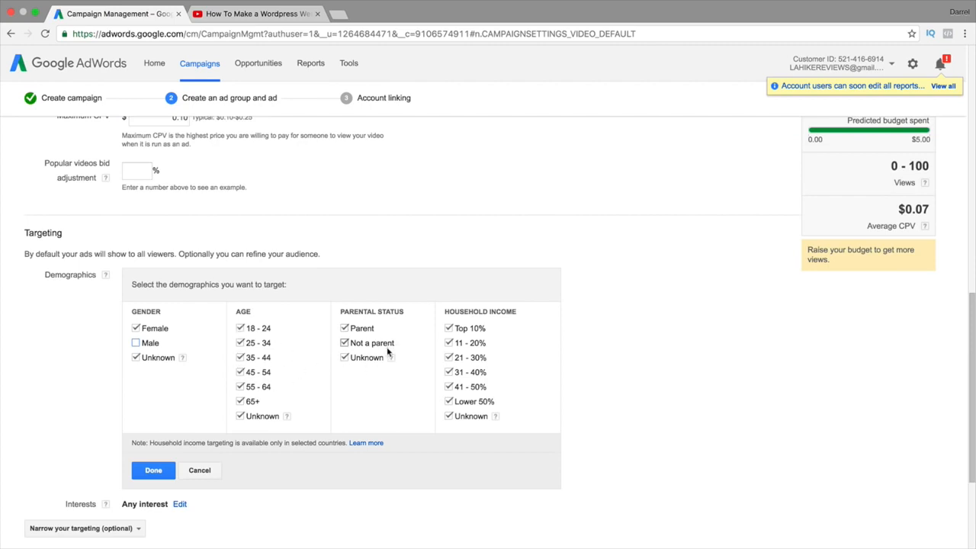
pyautogui.moveTo(391, 359)
# Cancel the demographic edit and browse the Interests editor's Affinity audiences list
pyautogui.click(212, 470)
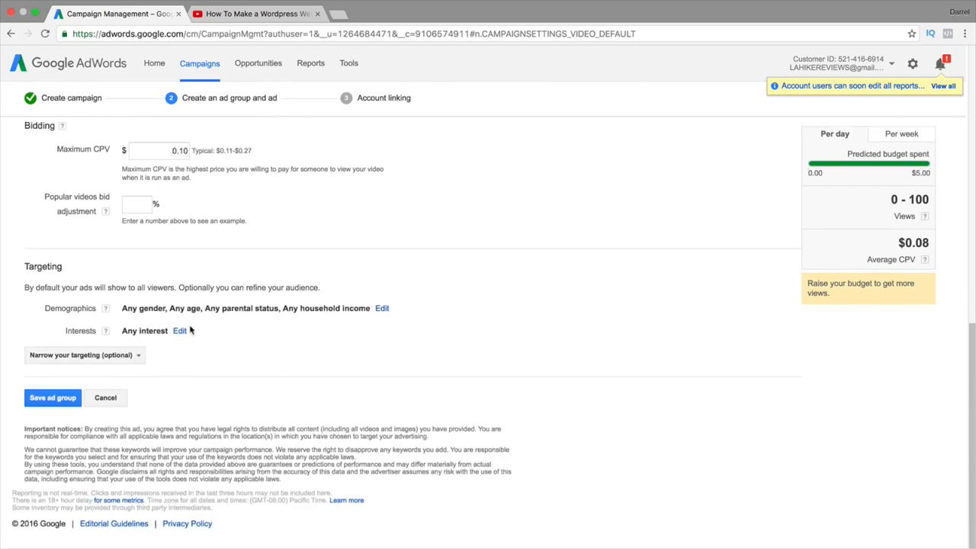
pyautogui.click(180, 332)
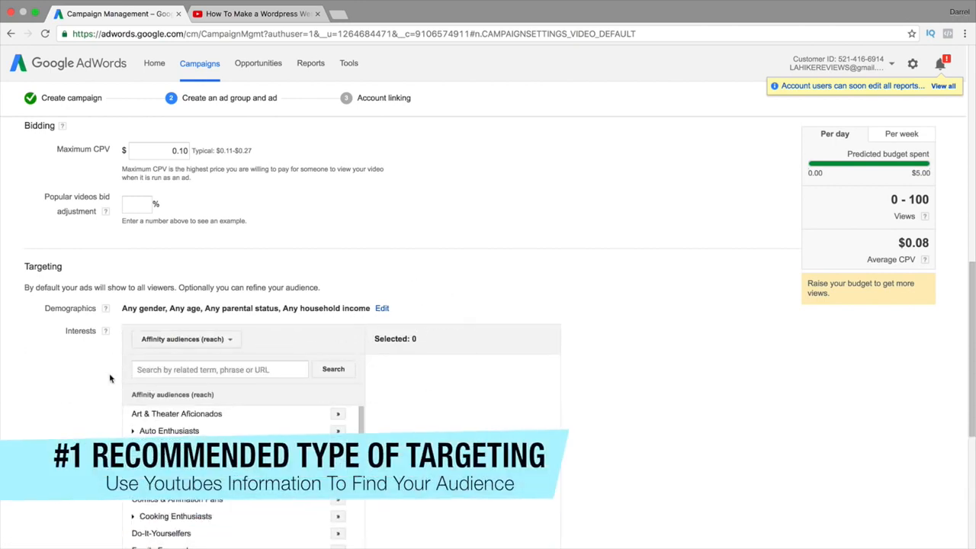
pyautogui.scroll(-1, 122, 371)
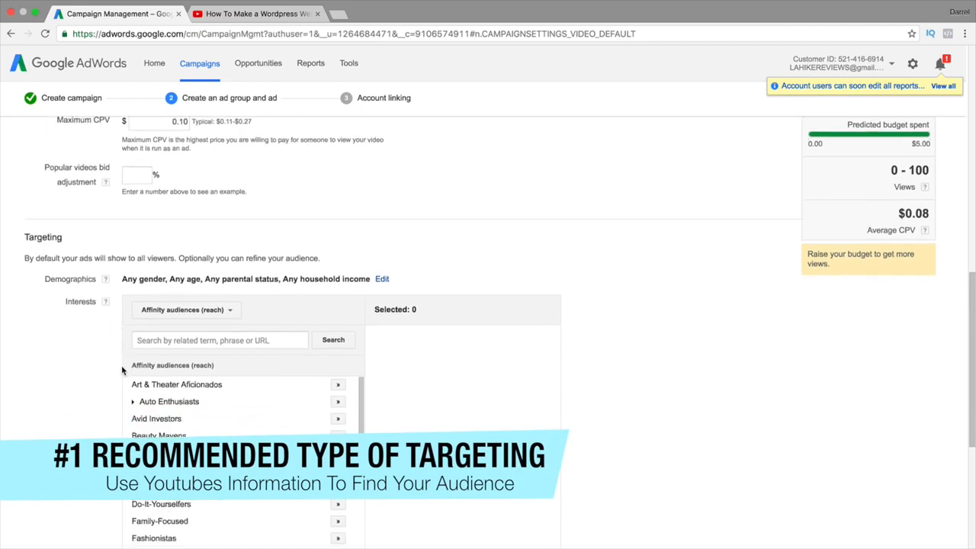
pyautogui.scroll(-1, 244, 329)
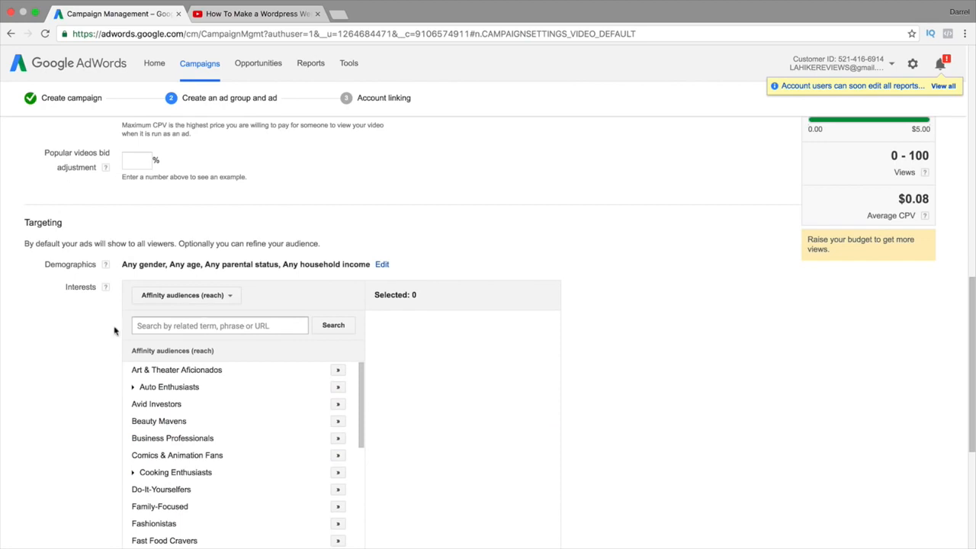
pyautogui.scroll(-3, 122, 332)
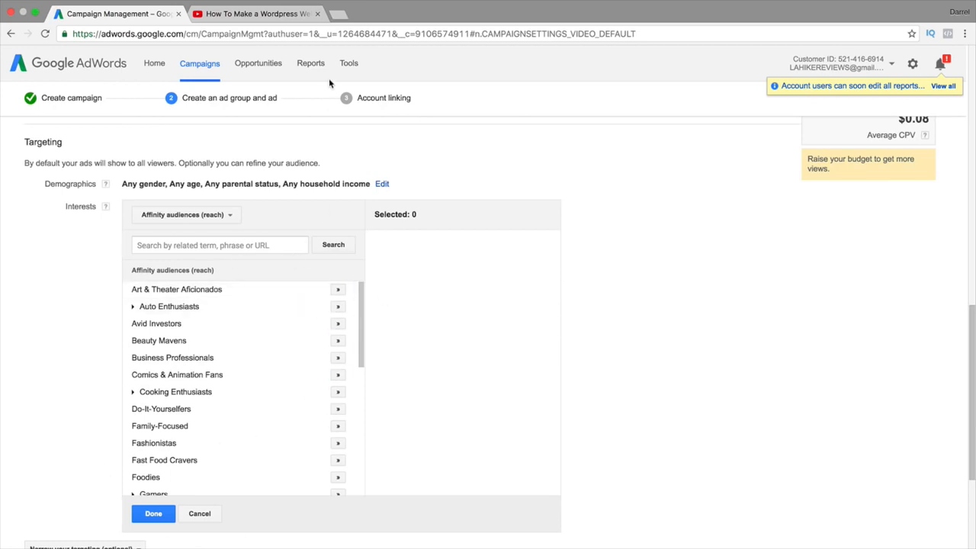
# Search for Google Analytics in a new browser tab and go to its site
pyautogui.click(338, 14)
pyautogui.write('google analytics')
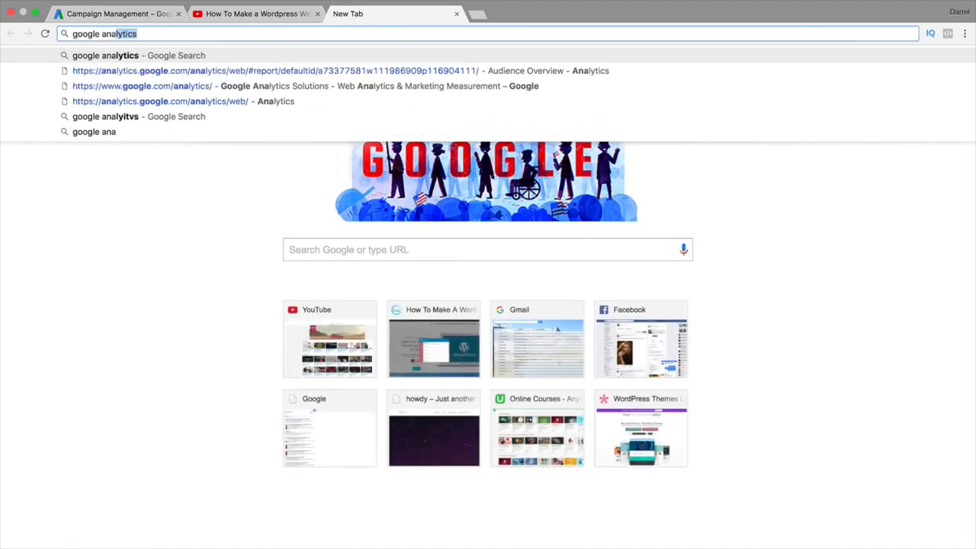
pyautogui.press('Return')
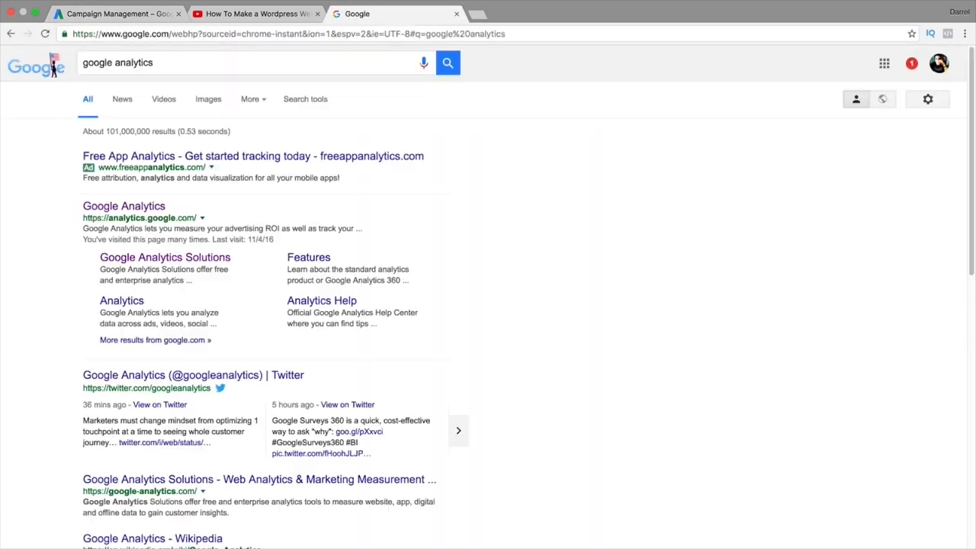
pyautogui.click(156, 215)
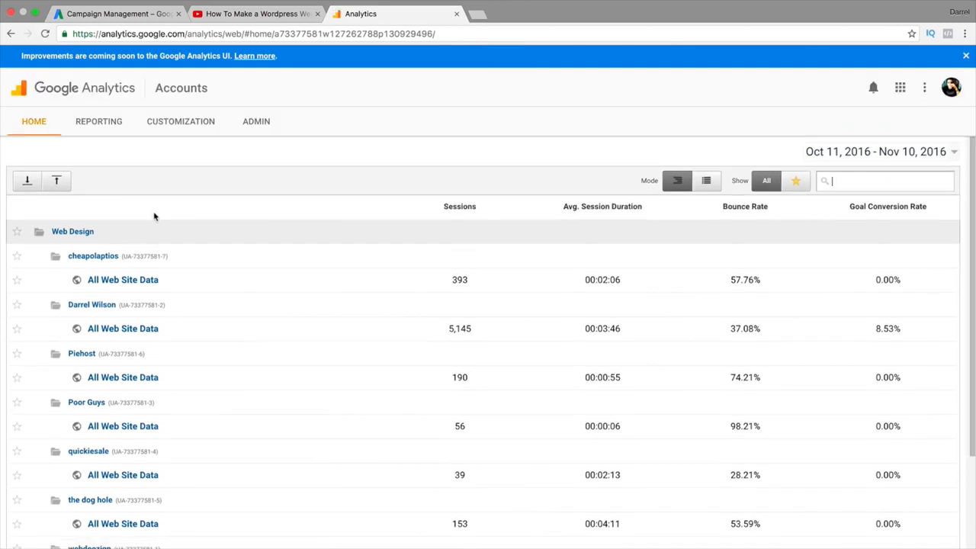
# Open the All Web Site Data view's Audience > Interests > Affinity Categories report and its sessions table
pyautogui.click(122, 329)
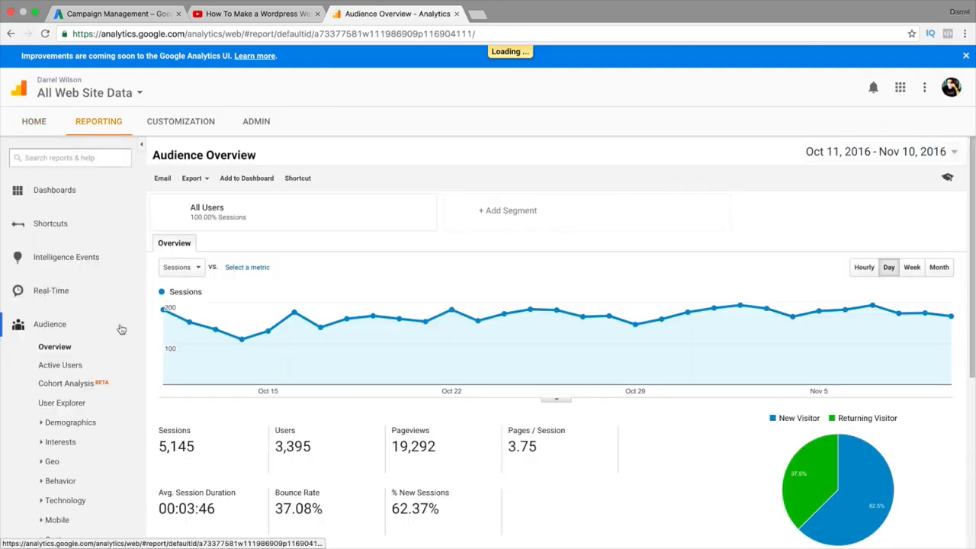
pyautogui.scroll(-1, 120, 337)
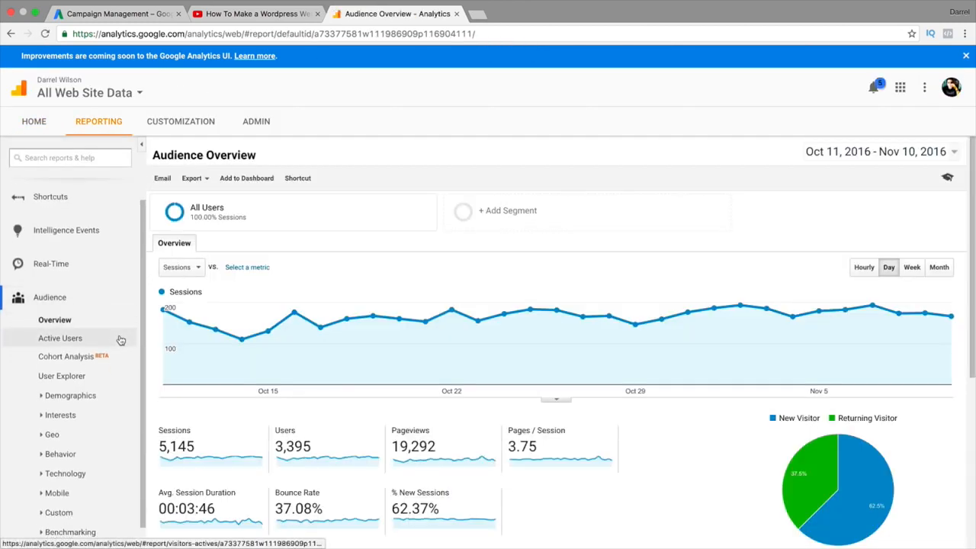
pyautogui.scroll(-3, 342, 374)
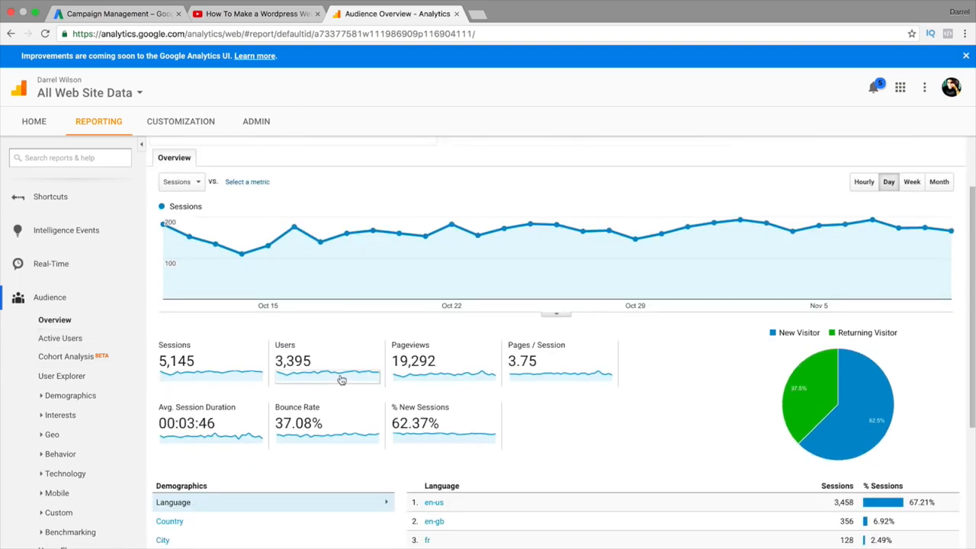
pyautogui.click(80, 416)
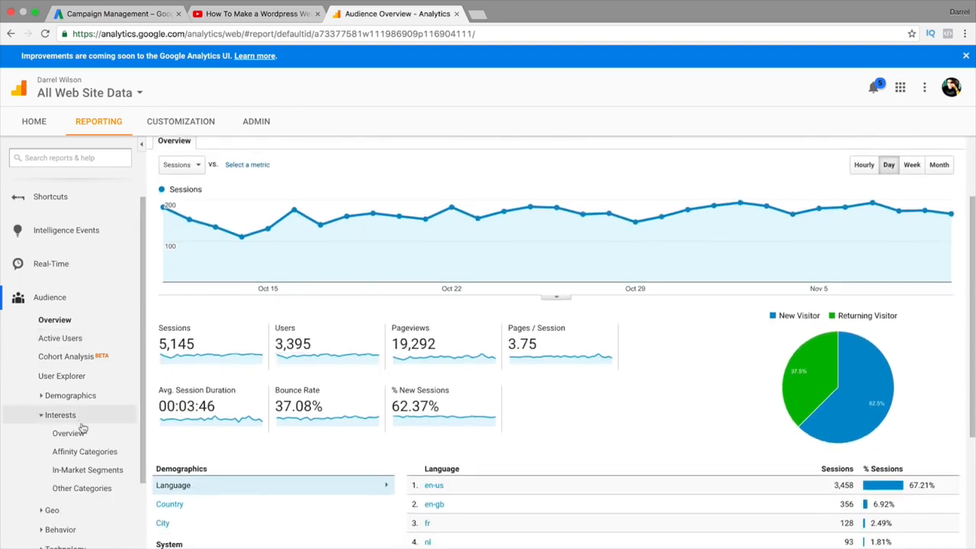
pyautogui.click(83, 456)
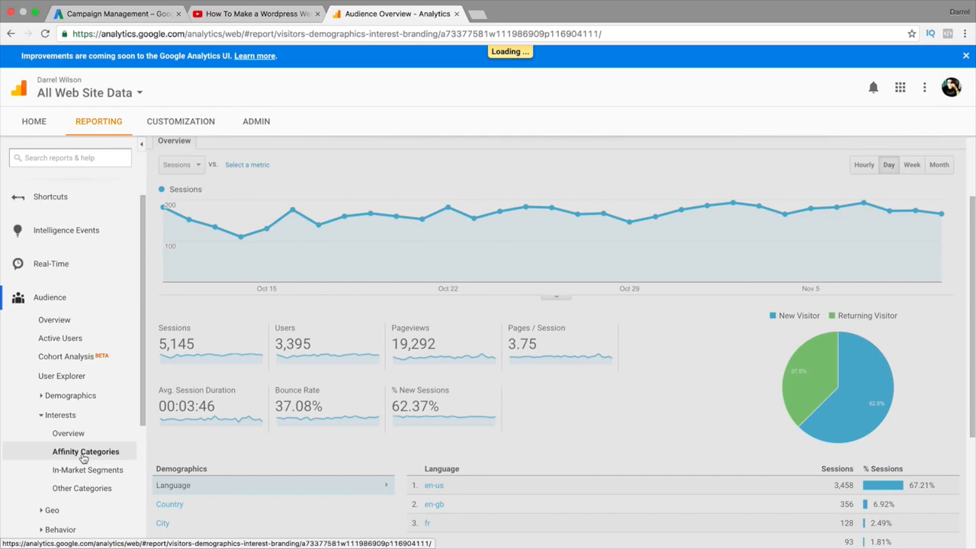
pyautogui.scroll(-8, 508, 257)
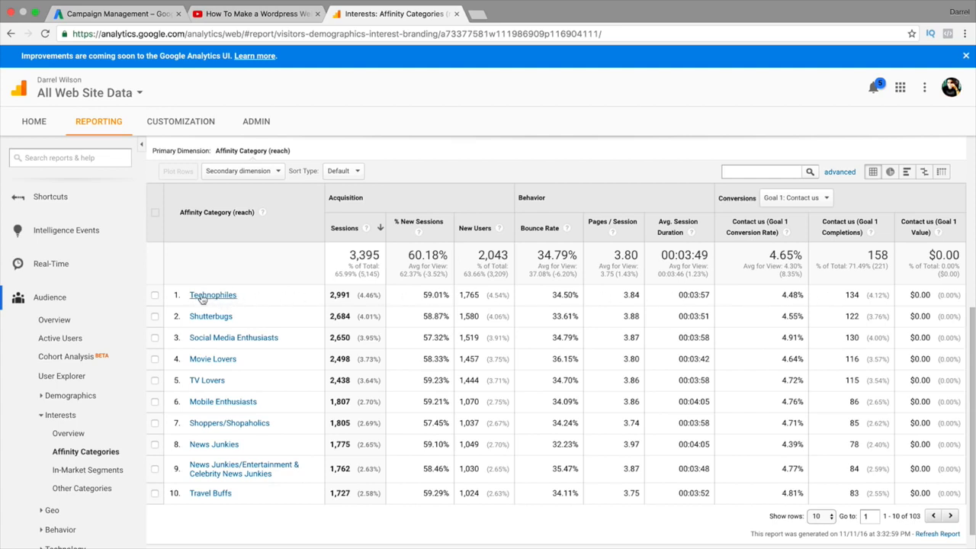
# Search 'techno' in the AdWords interests picker and add Technophiles and TV Lovers
pyautogui.click(150, 15)
pyautogui.click(201, 245)
pyautogui.write('techno')
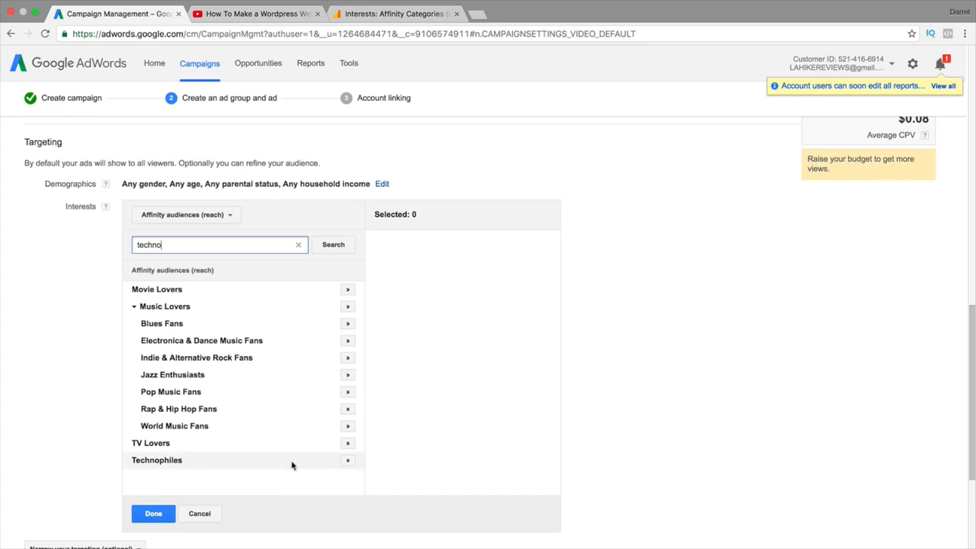
pyautogui.click(348, 460)
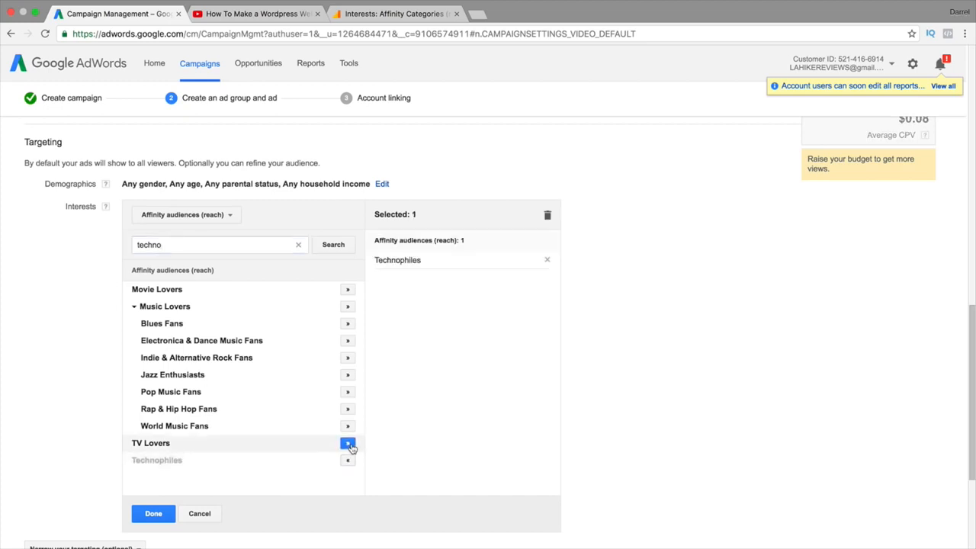
pyautogui.click(348, 443)
# Compare the selections against the Analytics Affinity Categories report, then return to AdWords
pyautogui.click(368, 18)
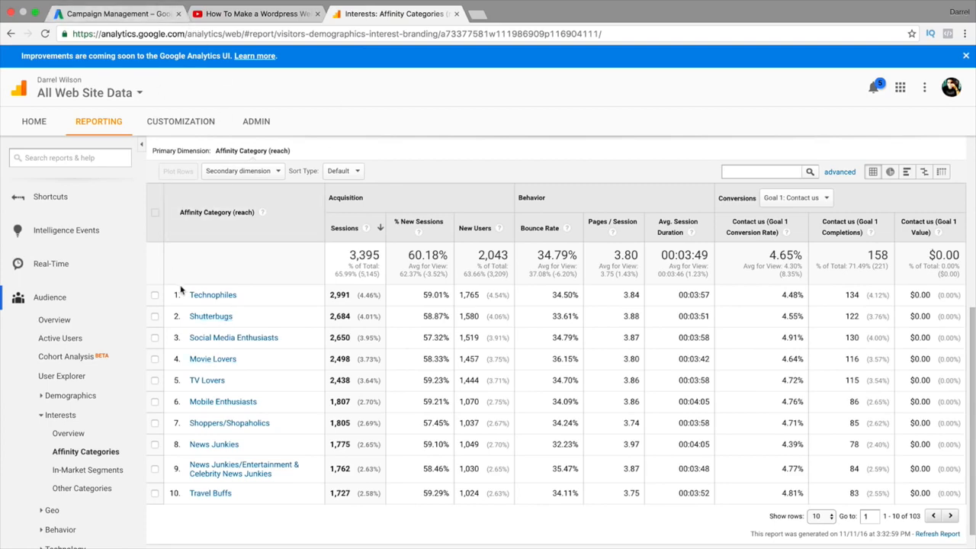
pyautogui.click(144, 14)
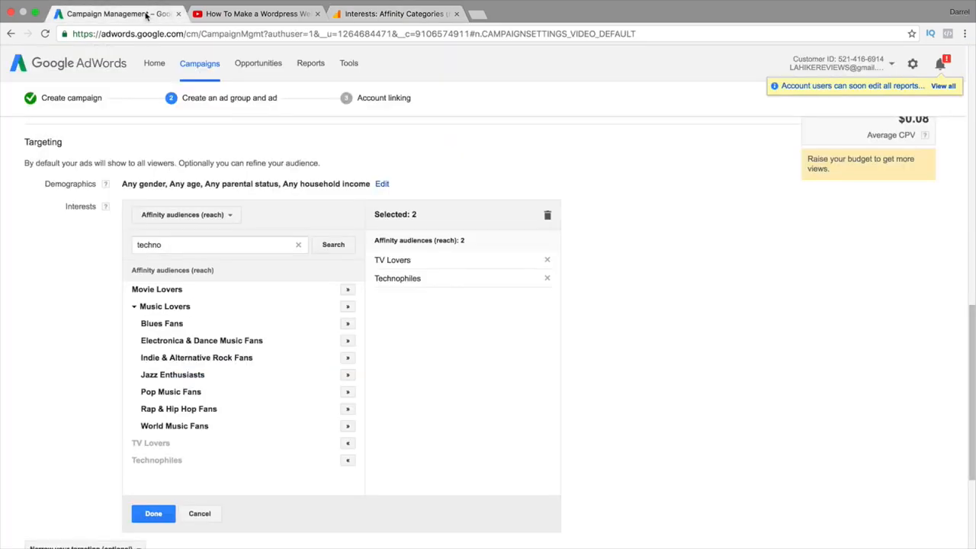
pyautogui.click(423, 9)
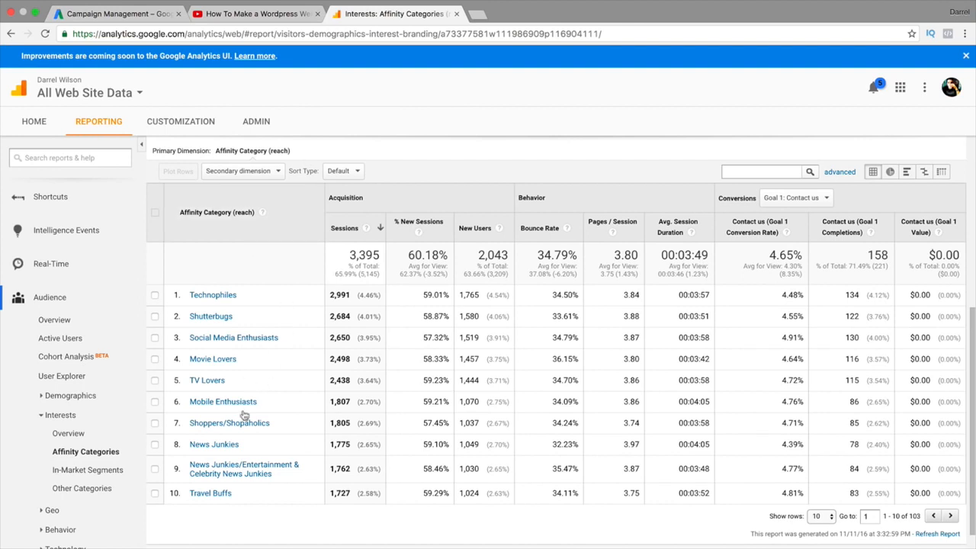
pyautogui.scroll(-1, 242, 415)
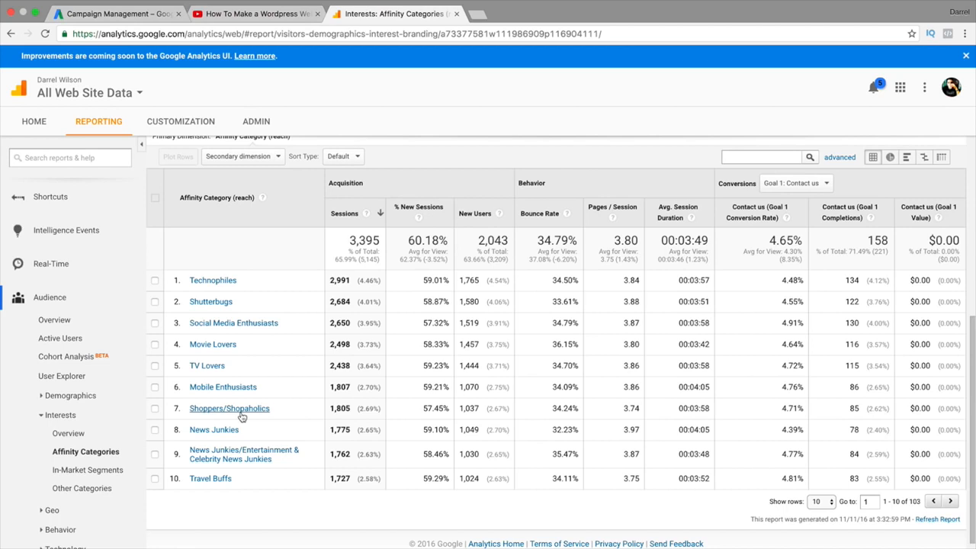
pyautogui.click(119, 17)
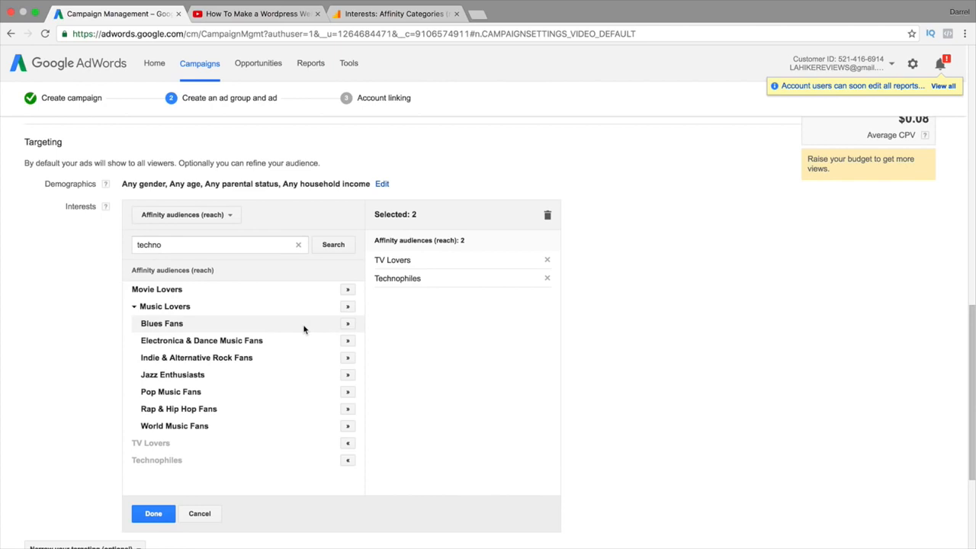
# Switch the interests picker to In-market audiences (ROI), clear the 'techno' search, and return to Analytics
pyautogui.click(229, 216)
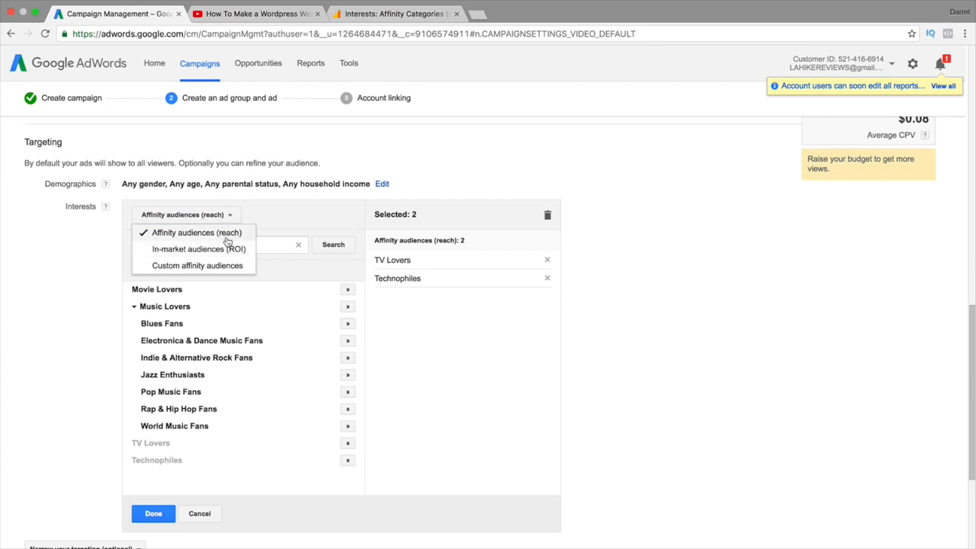
pyautogui.click(227, 236)
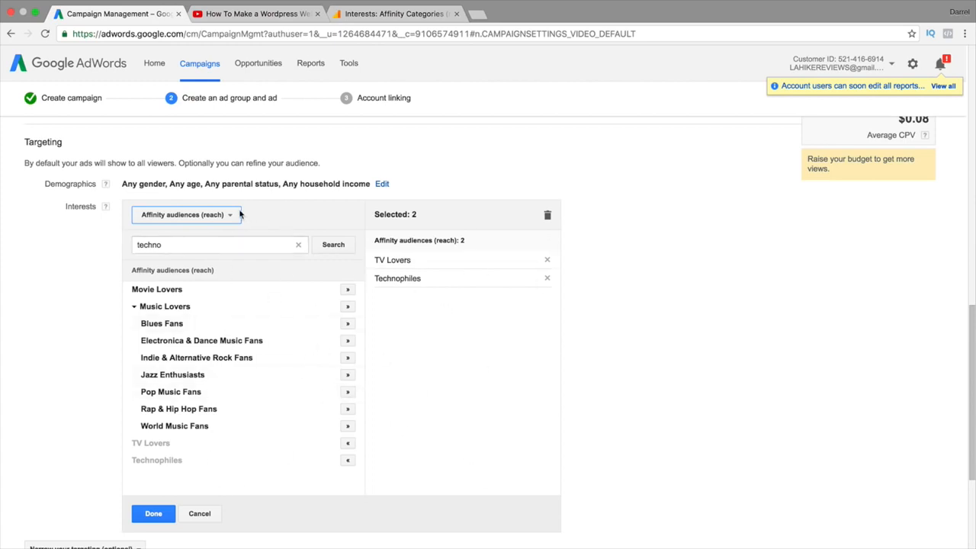
pyautogui.click(210, 215)
pyautogui.click(202, 248)
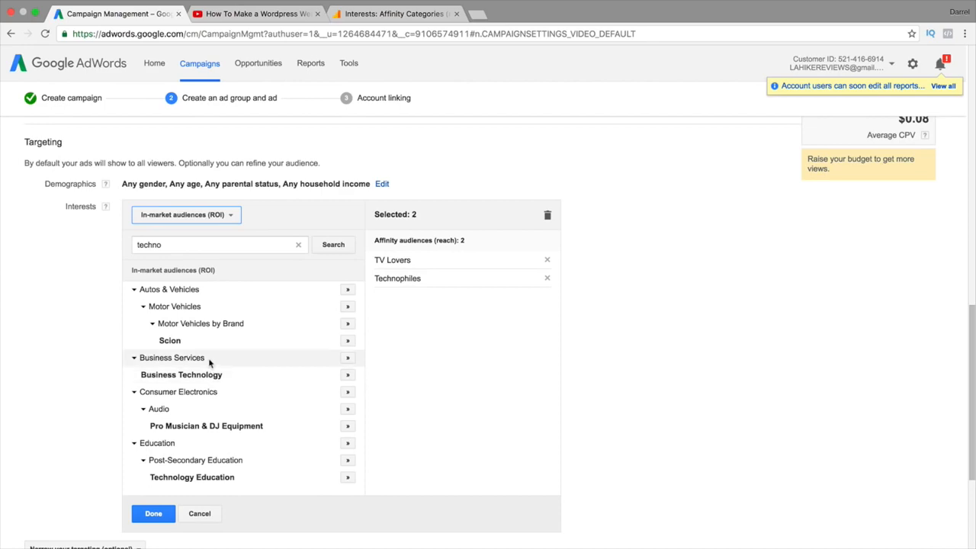
pyautogui.doubleClick(209, 241)
pyautogui.press('BackSpace')
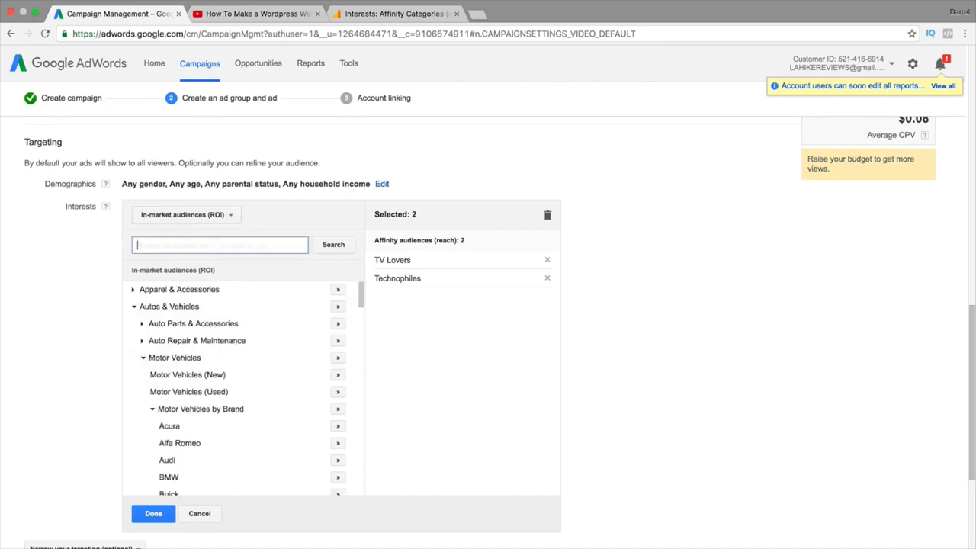
pyautogui.click(404, 15)
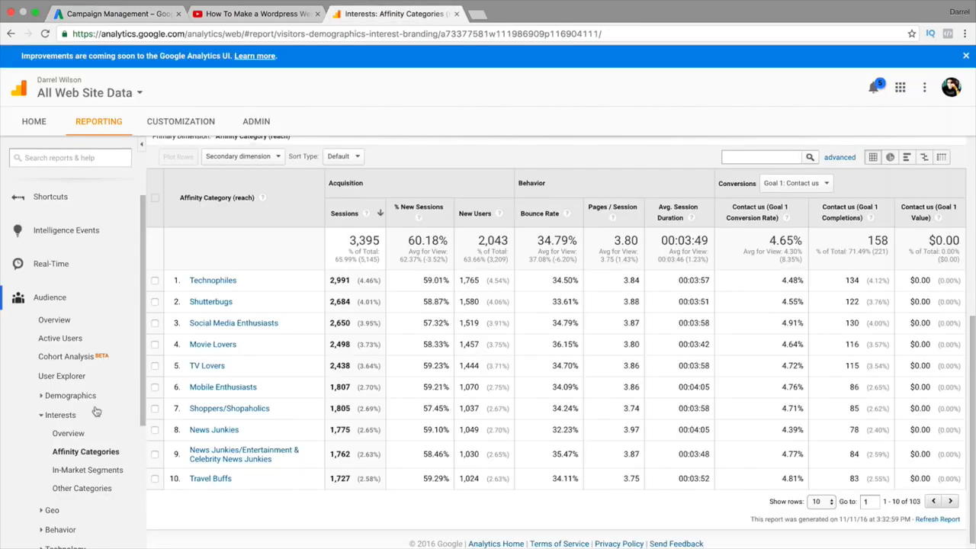
# Review the Analytics In-Market Segments sessions table, then go back to the AdWords interest targeting
pyautogui.click(97, 471)
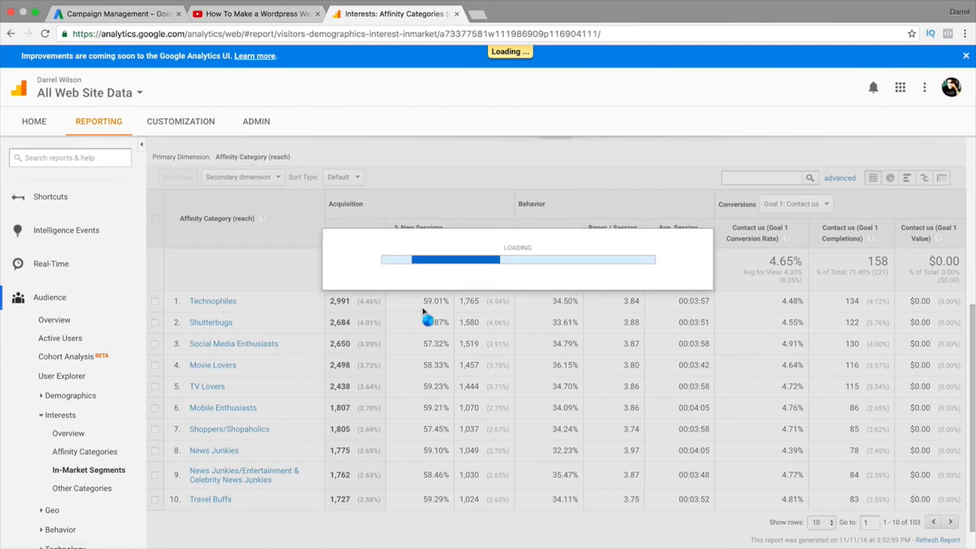
pyautogui.scroll(-4, 433, 343)
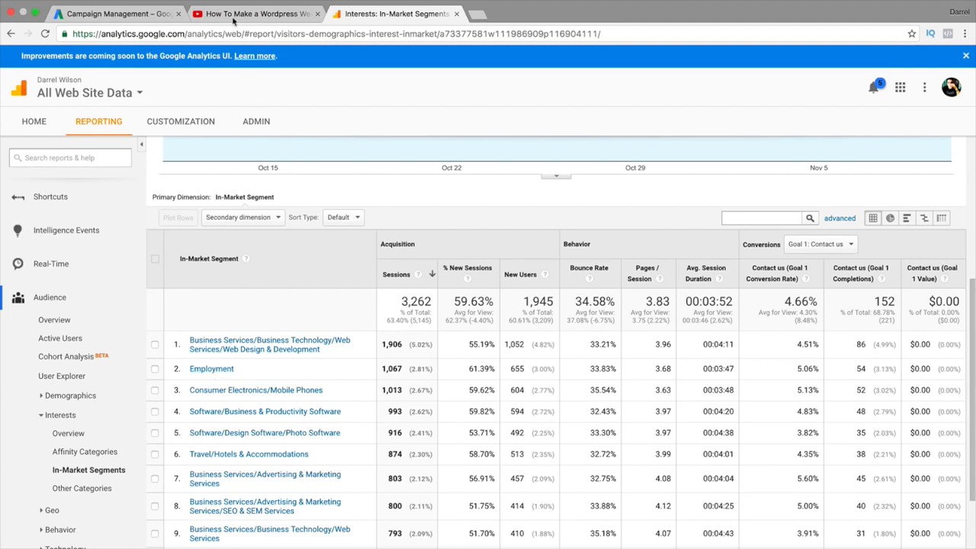
pyautogui.click(114, 14)
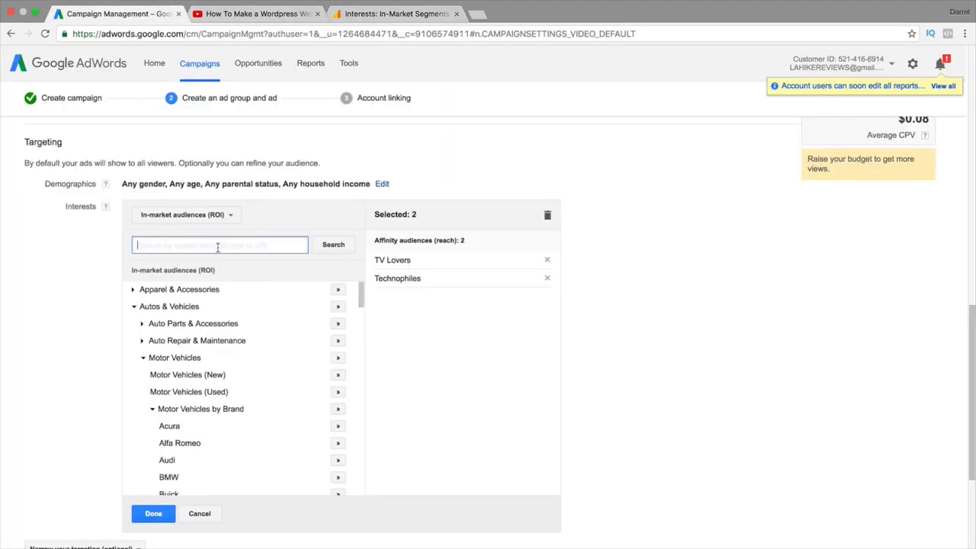
# Search the in-market audiences for 'business' and look through the results
pyautogui.write('business')
pyautogui.press('Return')
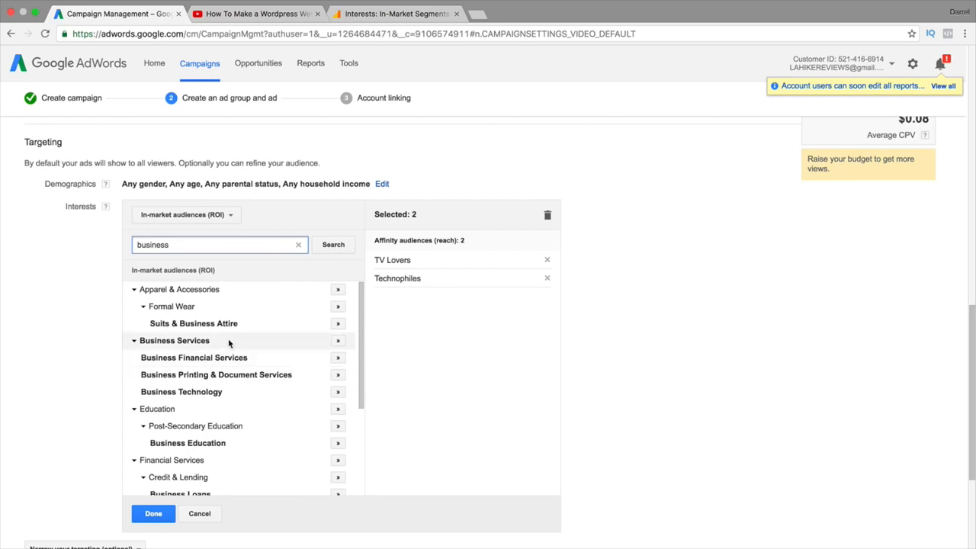
pyautogui.scroll(-5, 243, 402)
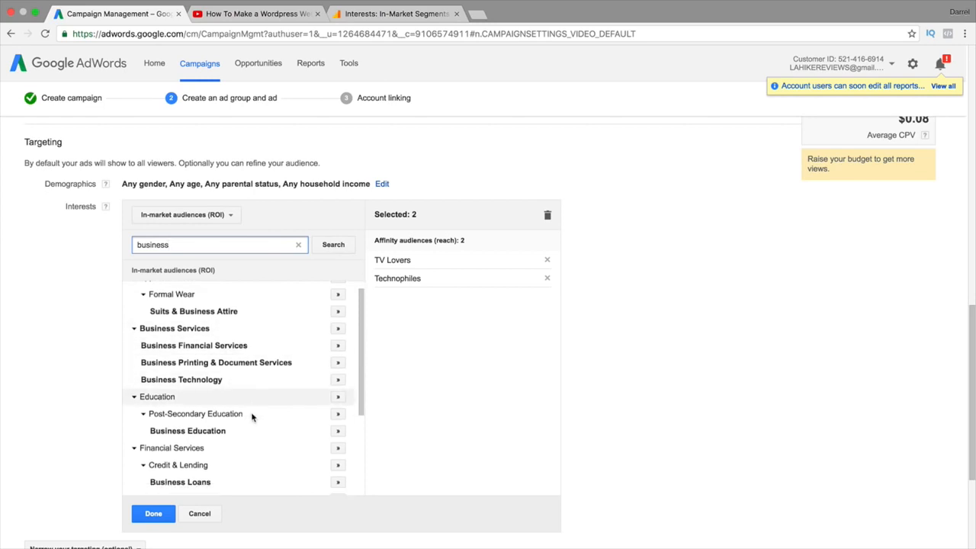
pyautogui.scroll(-1, 257, 413)
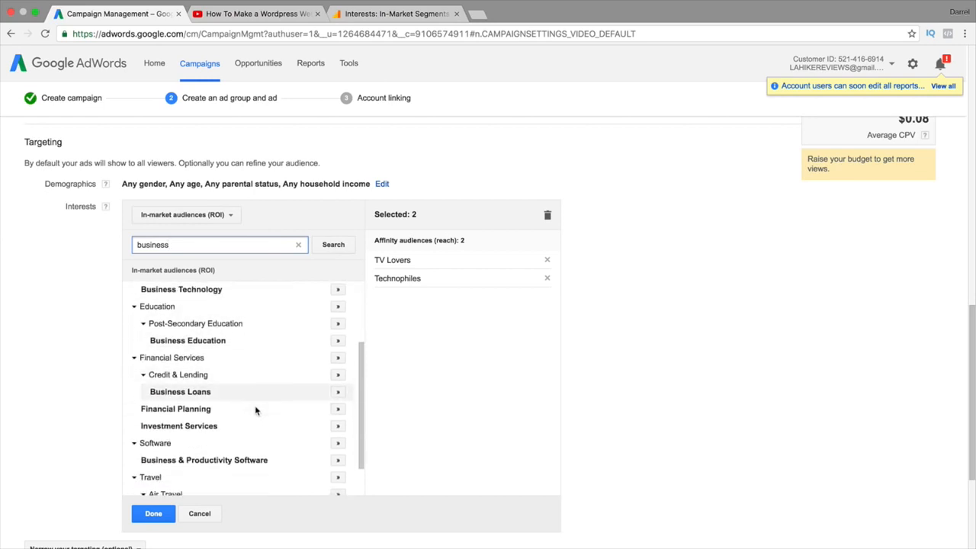
pyautogui.scroll(-2, 268, 414)
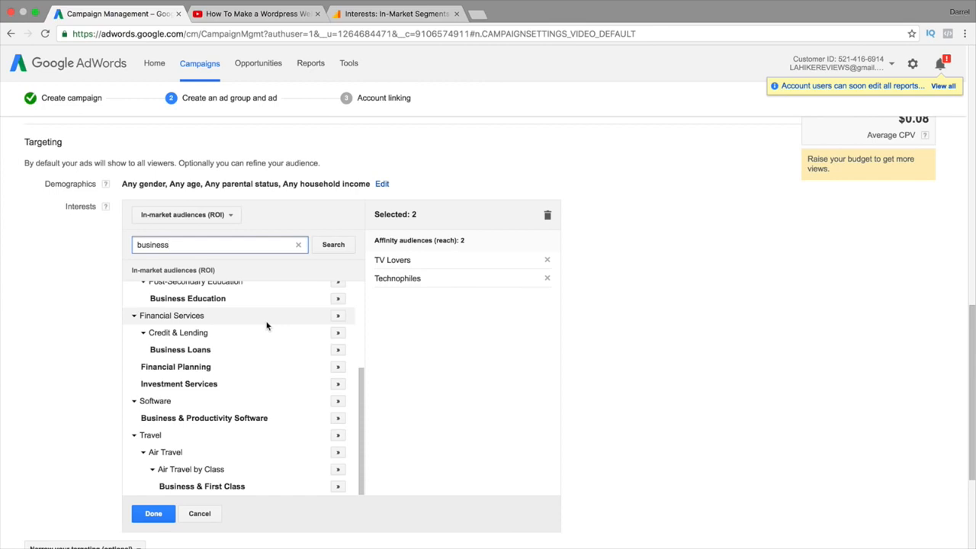
# Search 'employment', add the Employment audience, and compare with Analytics' In-Market Segments report
pyautogui.doubleClick(263, 245)
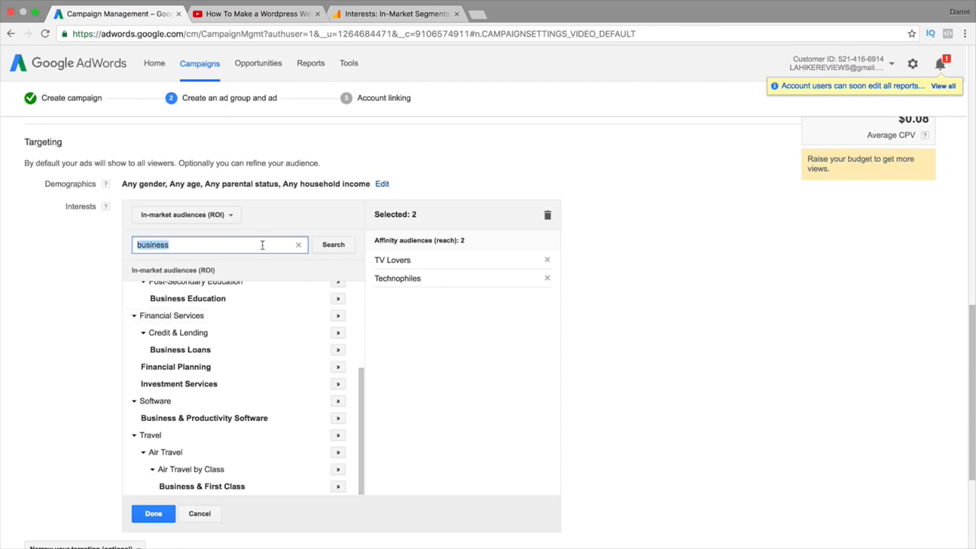
pyautogui.write('business')
pyautogui.press('BackSpace')
pyautogui.press('BackSpace')
pyautogui.press('BackSpace')
pyautogui.press('BackSpace')
pyautogui.press('BackSpace')
pyautogui.press('BackSpace')
pyautogui.press('BackSpace')
pyautogui.press('BackSpace')
pyautogui.write('employment')
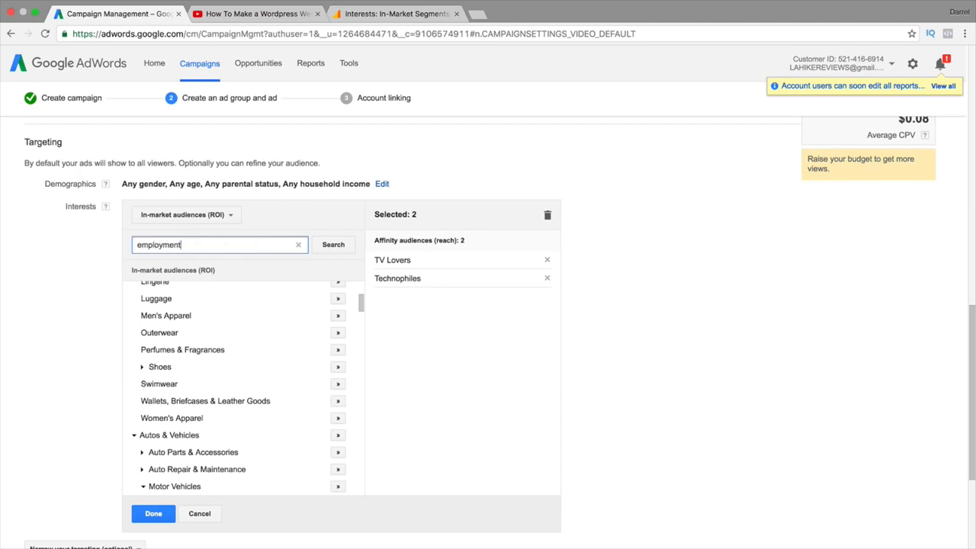
pyautogui.press('Return')
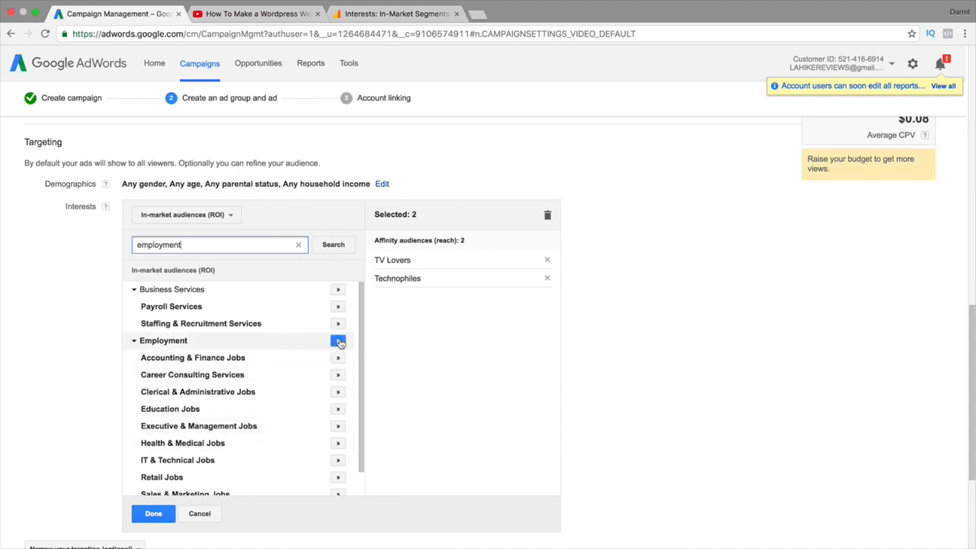
pyautogui.click(338, 342)
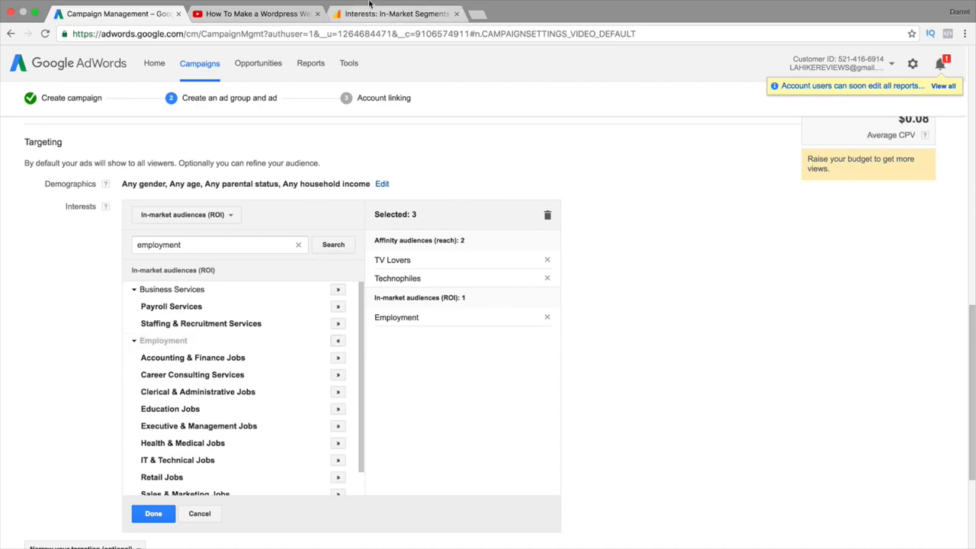
pyautogui.click(397, 13)
pyautogui.scroll(-2, 338, 396)
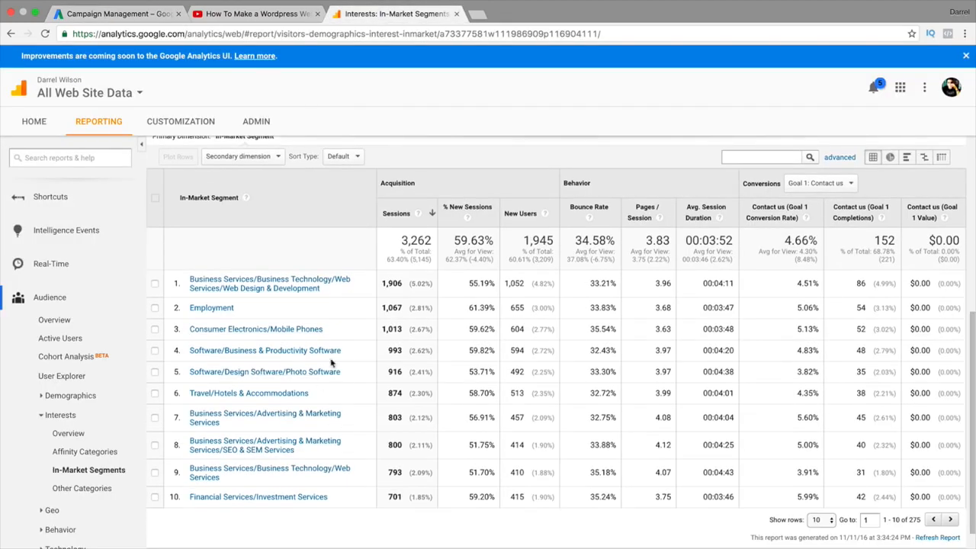
# Cancel the interest edits so Interests reads 'Any interest', then show the 'Narrow your targeting' choices
pyautogui.click(145, 13)
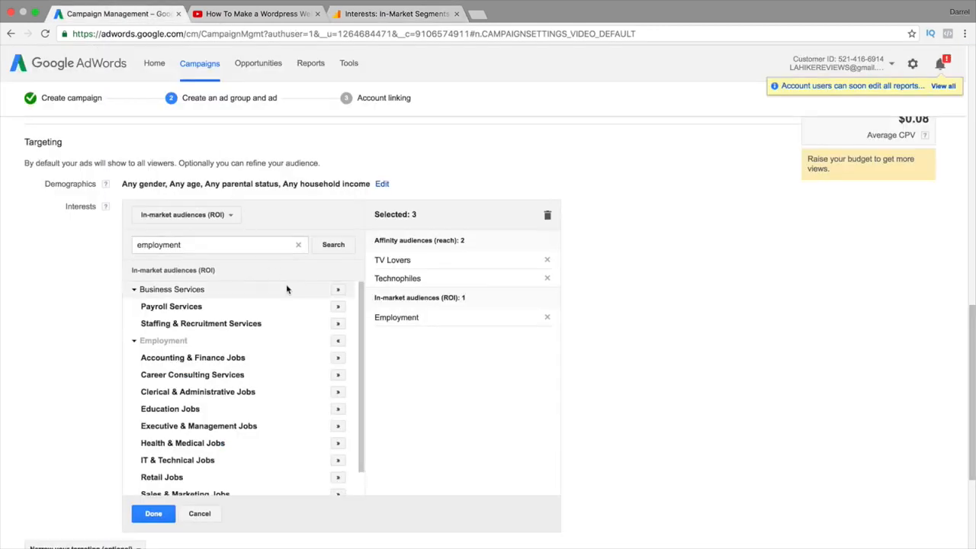
pyautogui.click(225, 214)
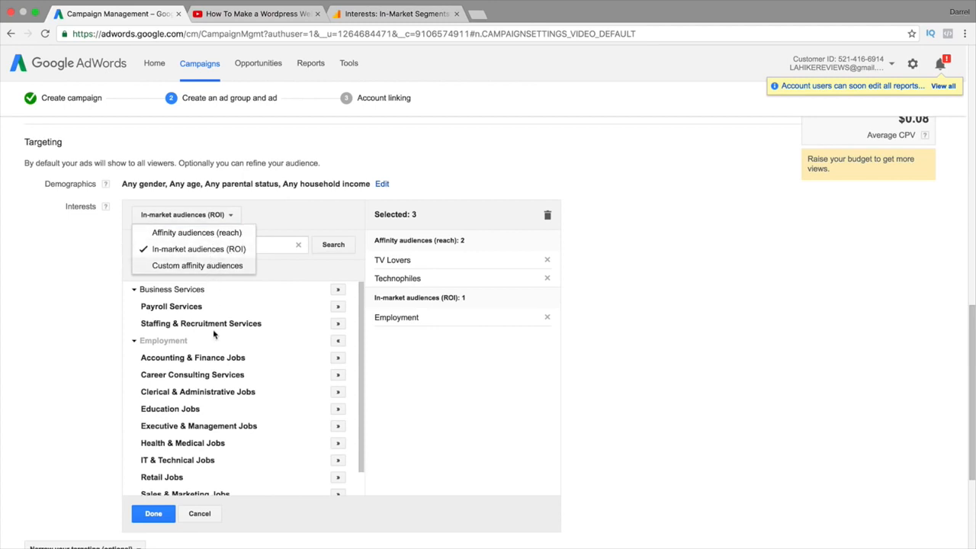
pyautogui.click(202, 514)
pyautogui.click(201, 514)
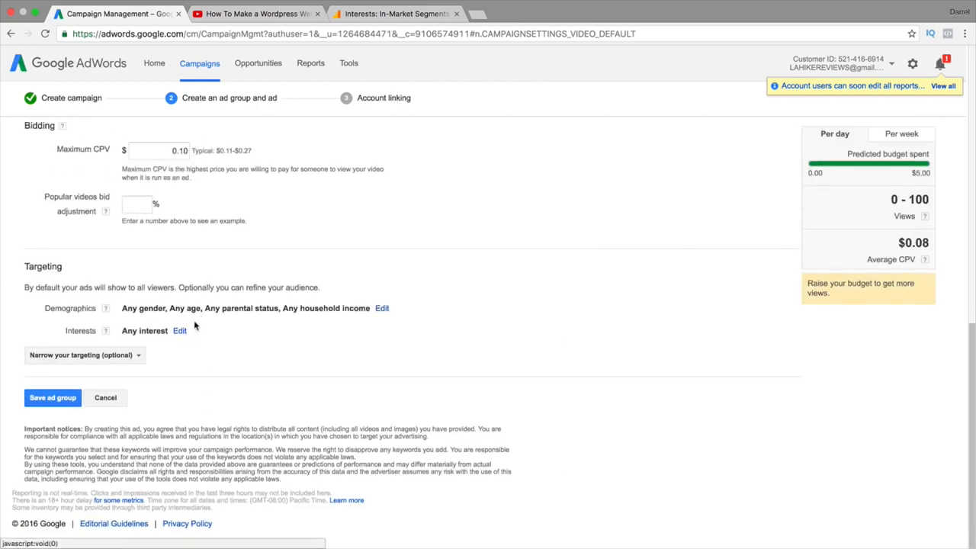
pyautogui.click(103, 356)
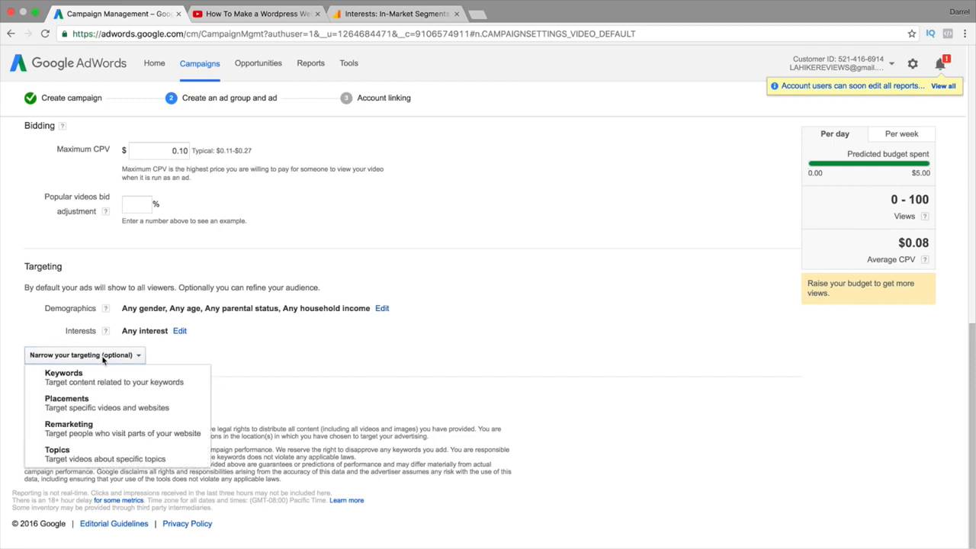
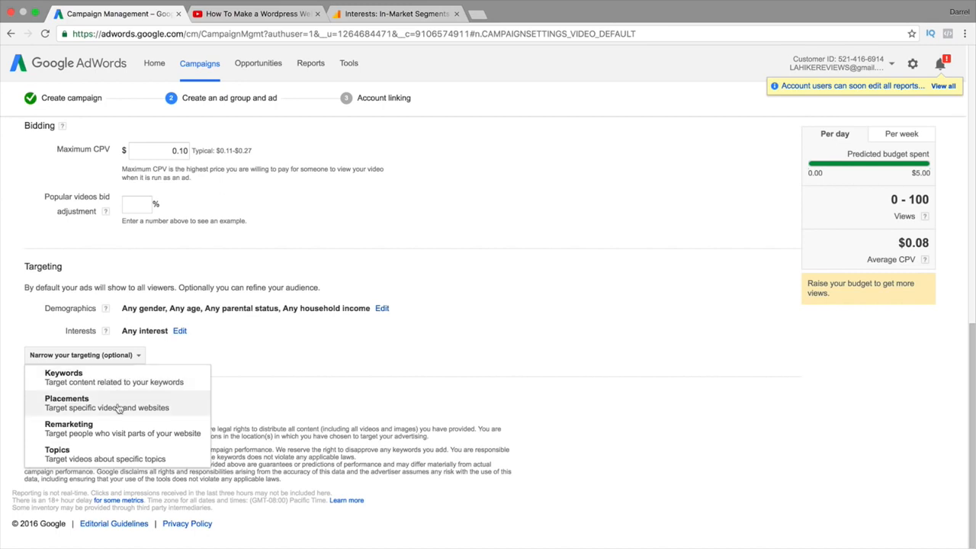
# Choose Placements under 'Narrow your targeting (optional)' and switch to searching for placements
pyautogui.click(118, 404)
pyautogui.scroll(-4, 117, 401)
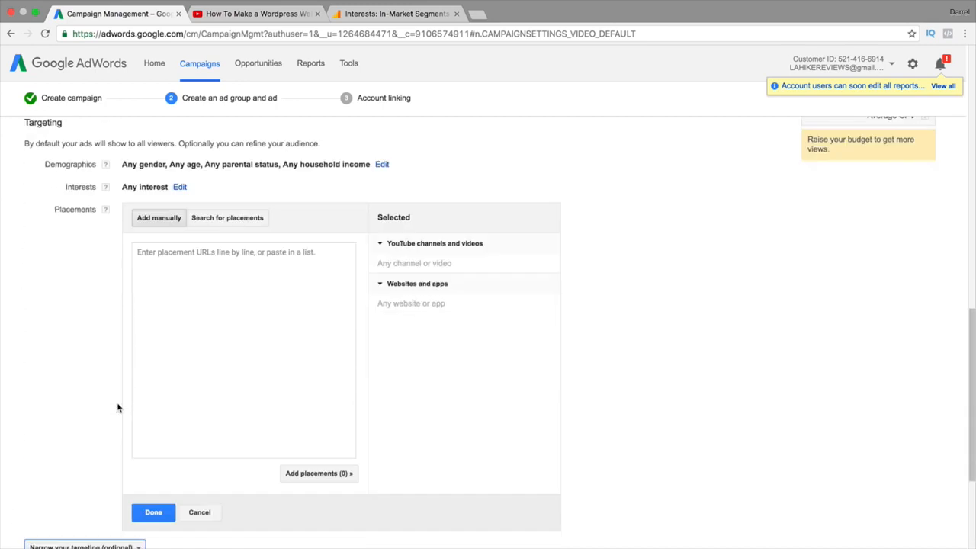
pyautogui.click(229, 221)
# Search placements for 'divi theme' and add the Elegant Themes YouTube channel
pyautogui.click(229, 248)
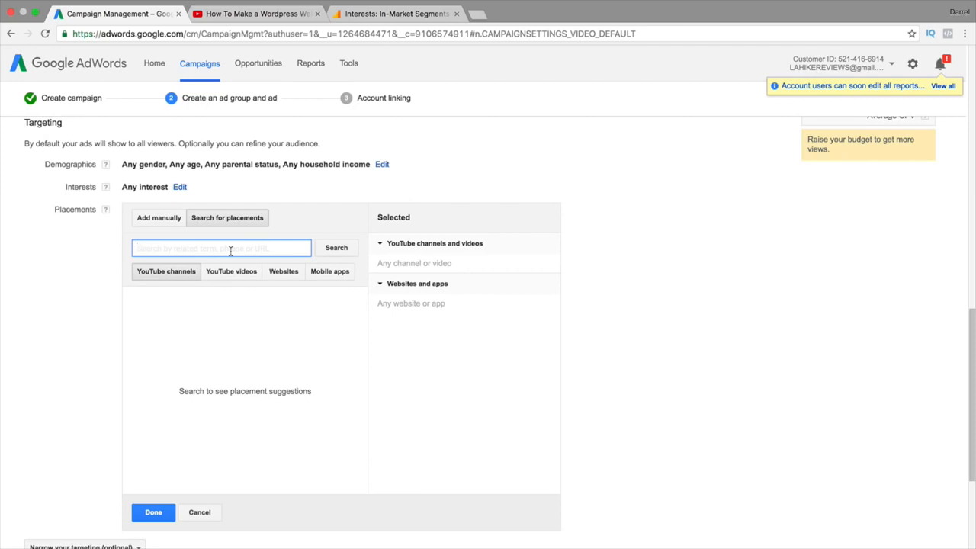
pyautogui.write('divi theme')
pyautogui.press('Return')
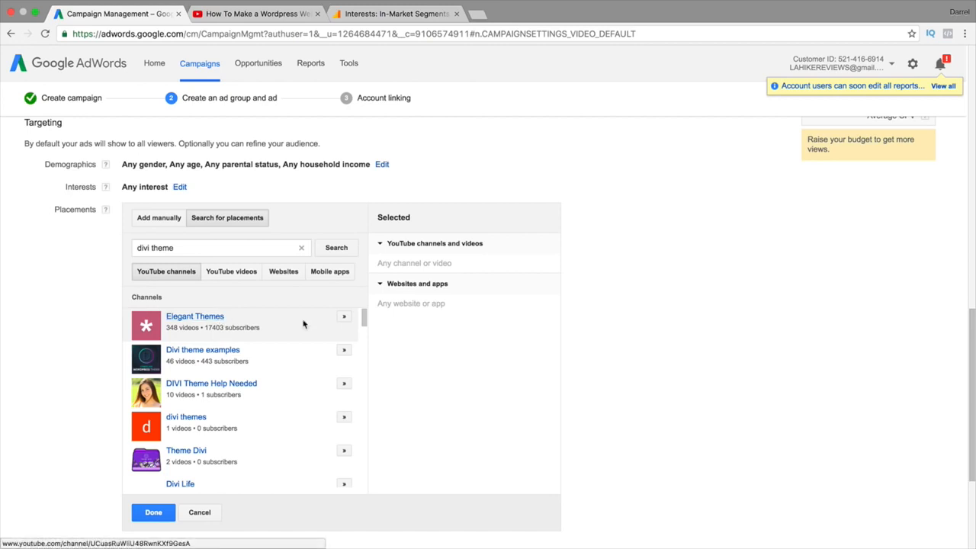
pyautogui.click(344, 316)
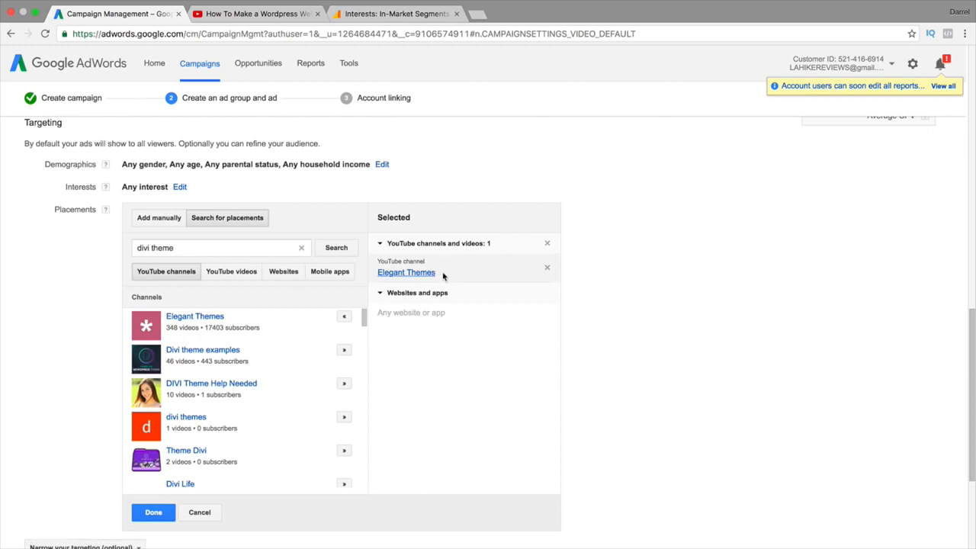
# Add the 'Introducing Divi 3.0' YouTube video as a placement and view the website results
pyautogui.click(244, 272)
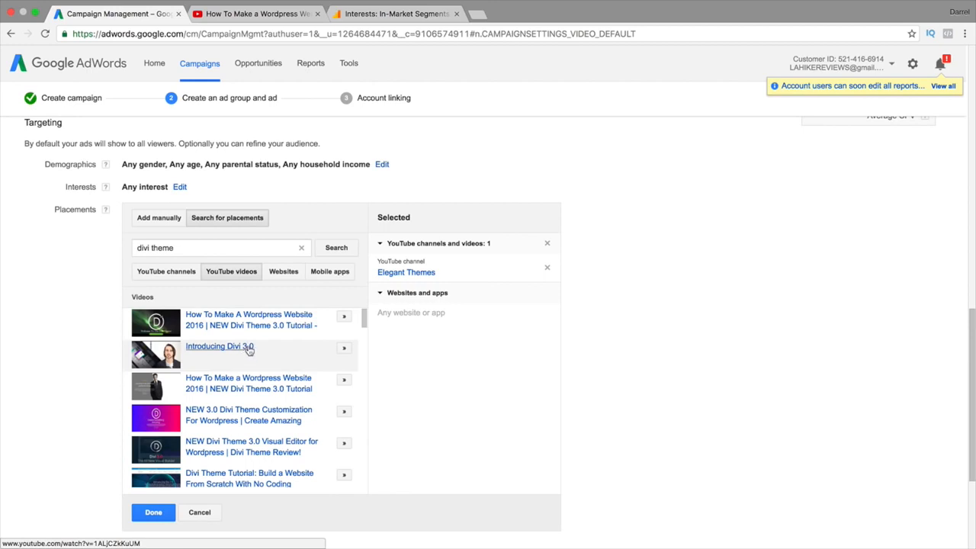
pyautogui.click(344, 349)
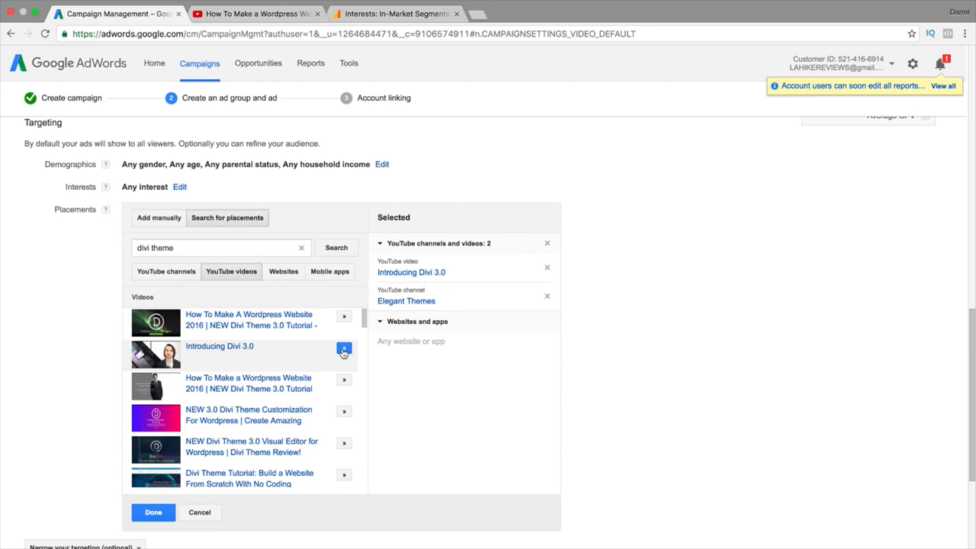
pyautogui.click(292, 276)
# Search placements for 'elegant themes' and scroll through the suggestions
pyautogui.tripleClick(280, 248)
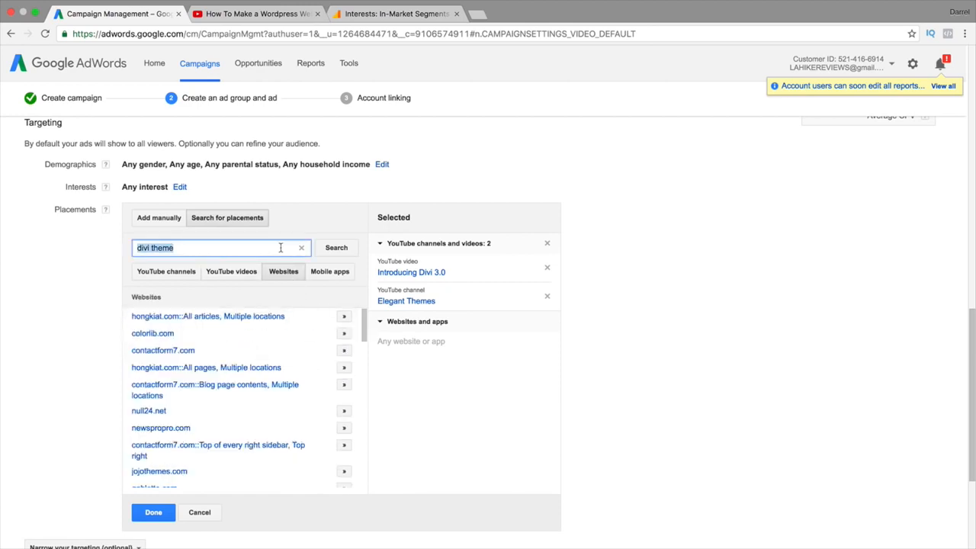
pyautogui.write('elegant themes')
pyautogui.press('Return')
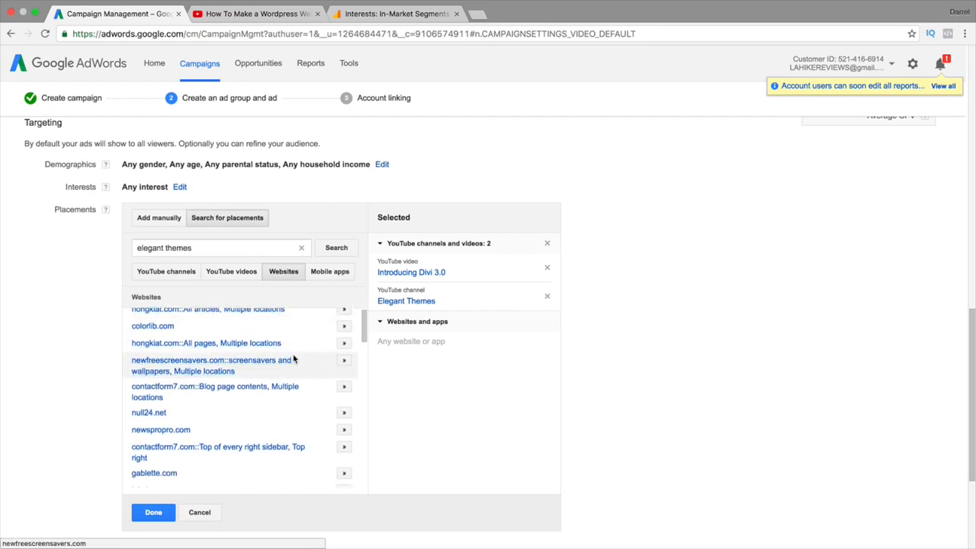
pyautogui.scroll(-3, 296, 363)
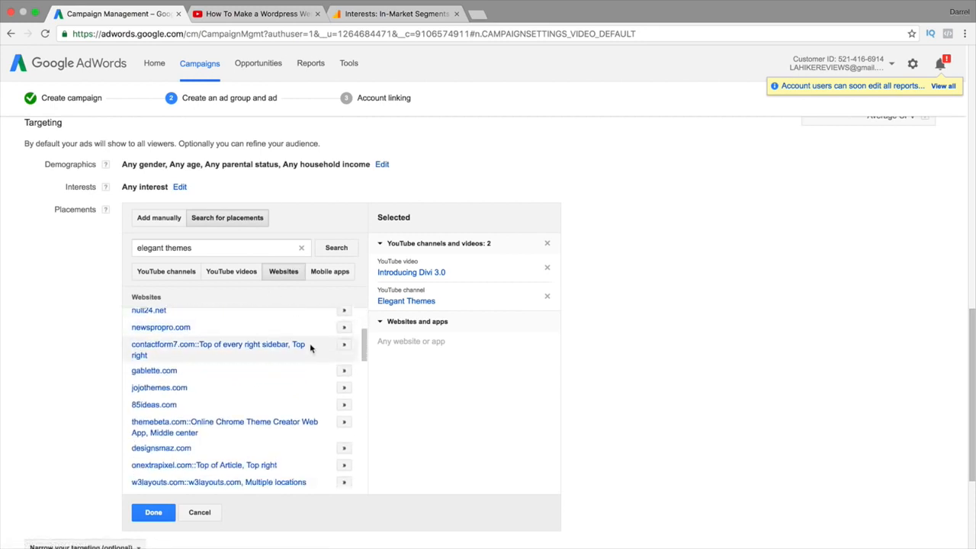
pyautogui.scroll(5, 311, 345)
pyautogui.scroll(-2, 231, 285)
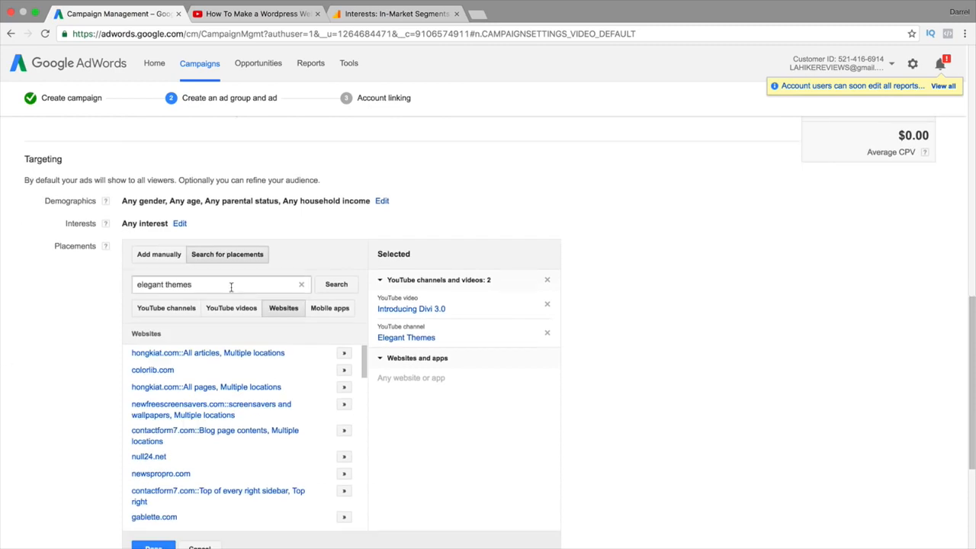
pyautogui.scroll(-1, 267, 314)
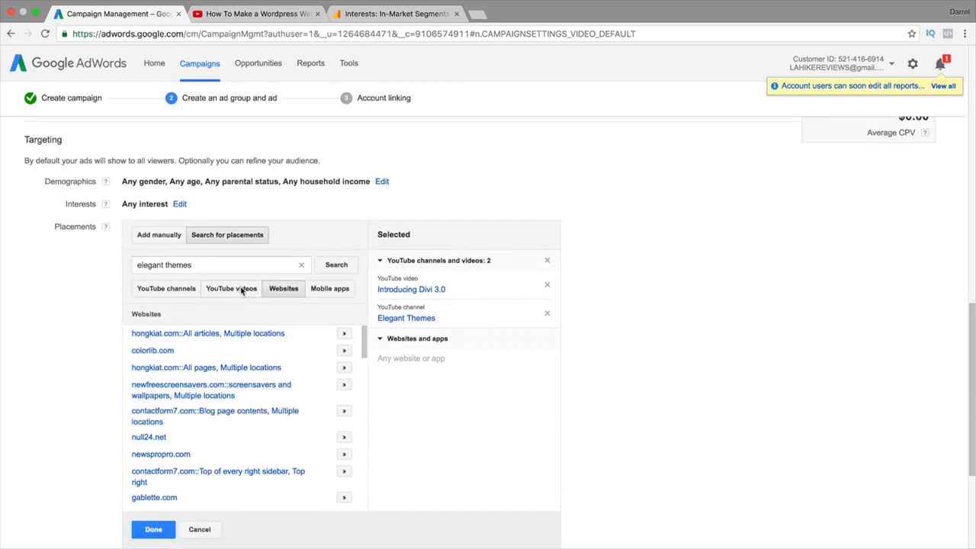
pyautogui.scroll(-1, 241, 291)
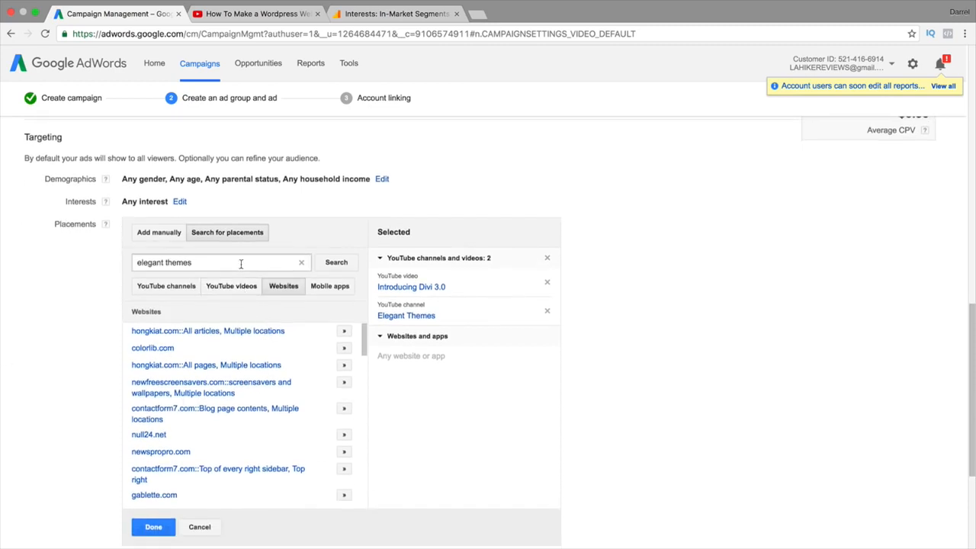
# Search placements for 'wordpress' and browse its video and channel results
pyautogui.tripleClick(240, 263)
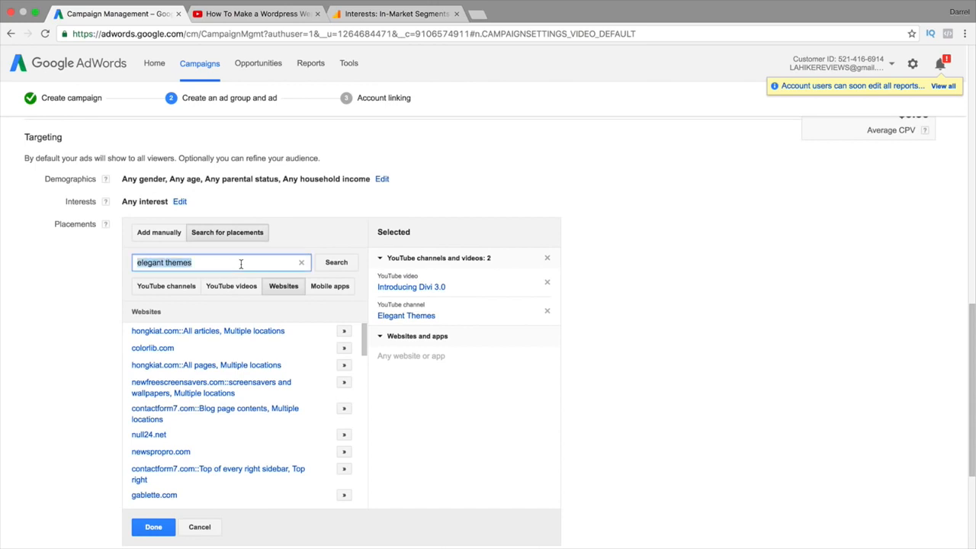
pyautogui.write('wordpress')
pyautogui.press('Return')
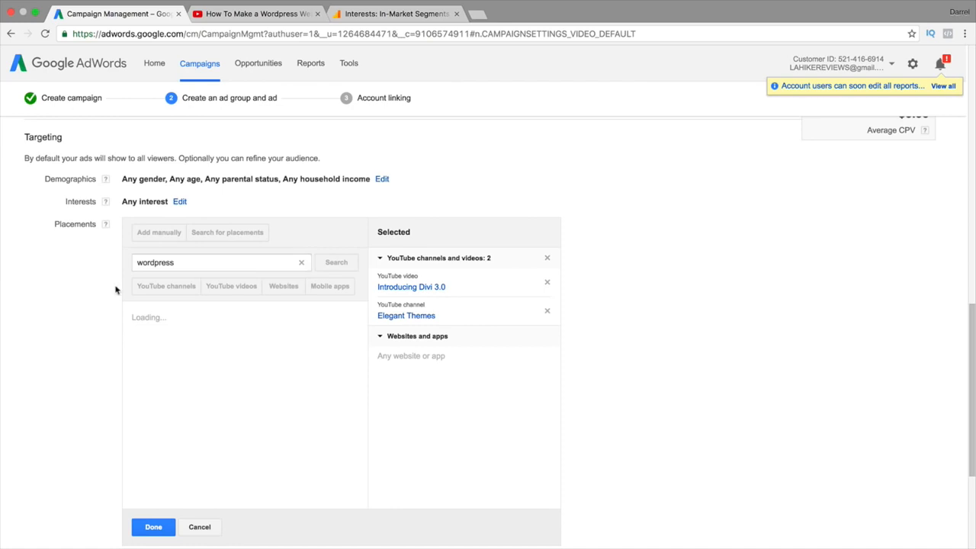
pyautogui.scroll(-1, 17, 306)
pyautogui.scroll(-1, 31, 308)
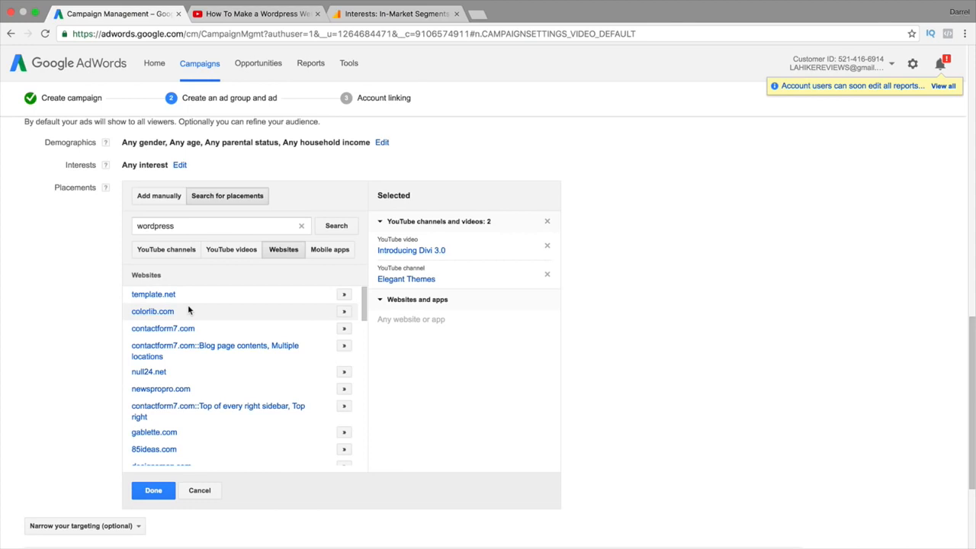
pyautogui.click(215, 255)
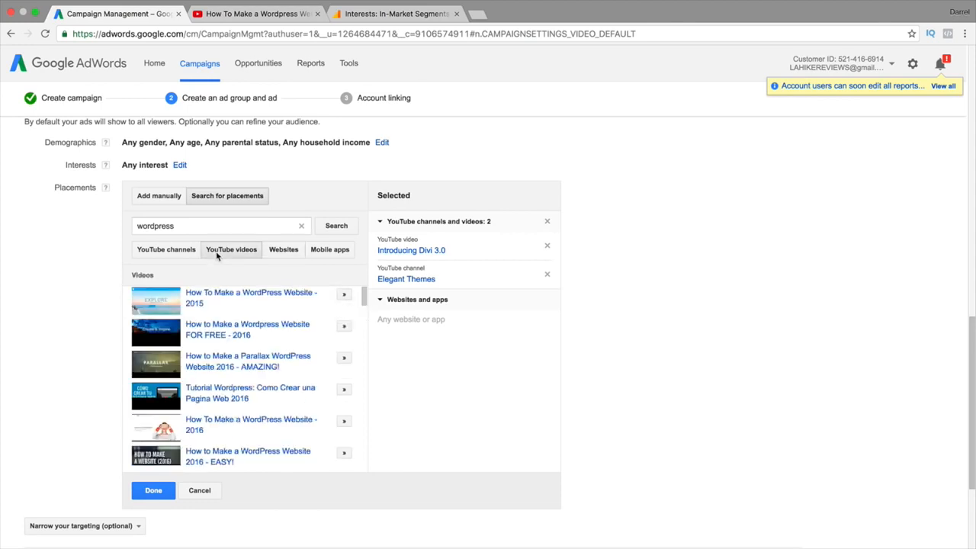
pyautogui.click(162, 254)
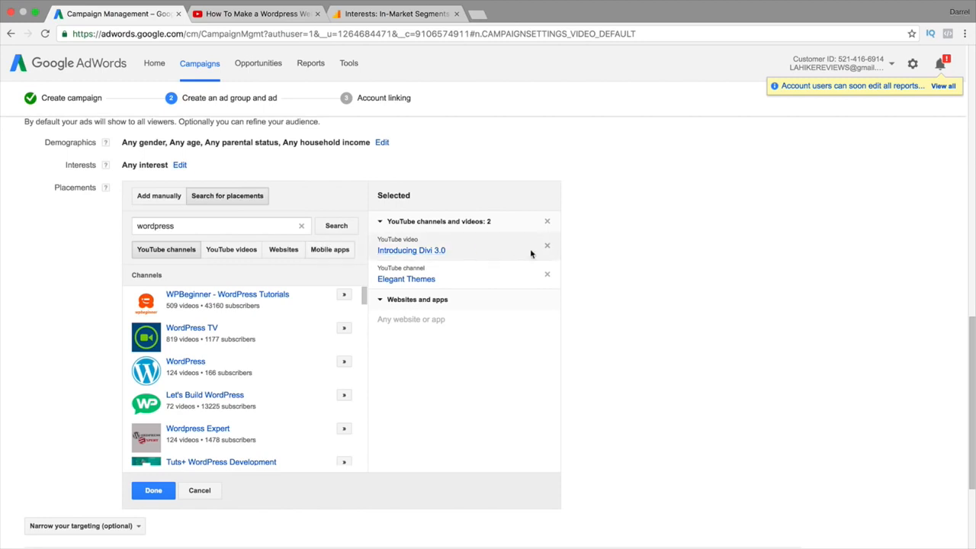
pyautogui.doubleClick(240, 228)
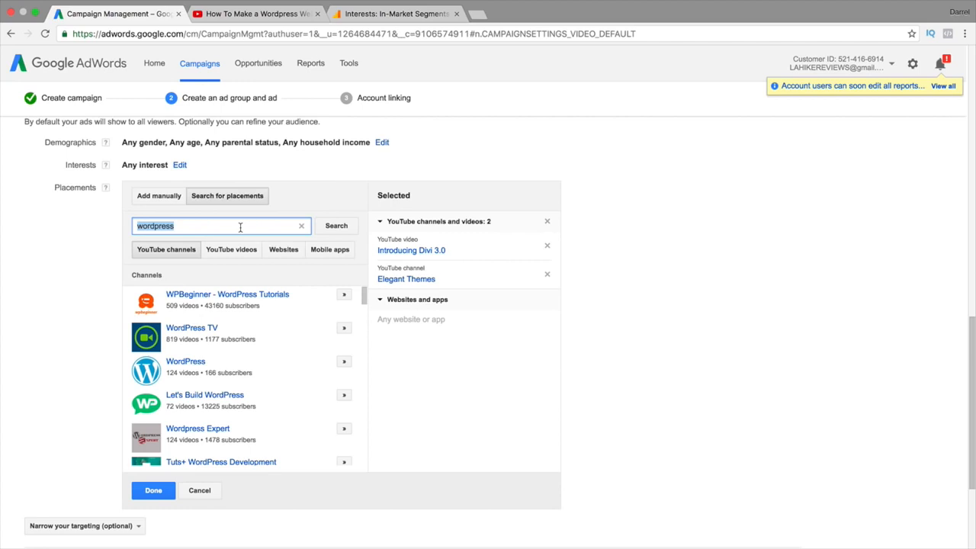
# Add the JCPenney channel from a 'jcpenny' search, then cancel all placement picks and reopen the narrowing options
pyautogui.write('jcpenny')
pyautogui.press('Return')
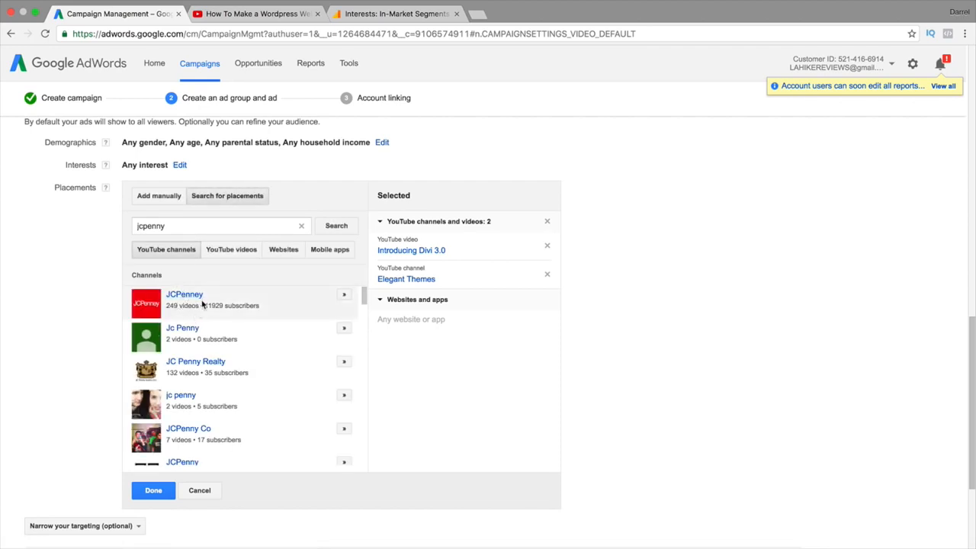
pyautogui.click(344, 297)
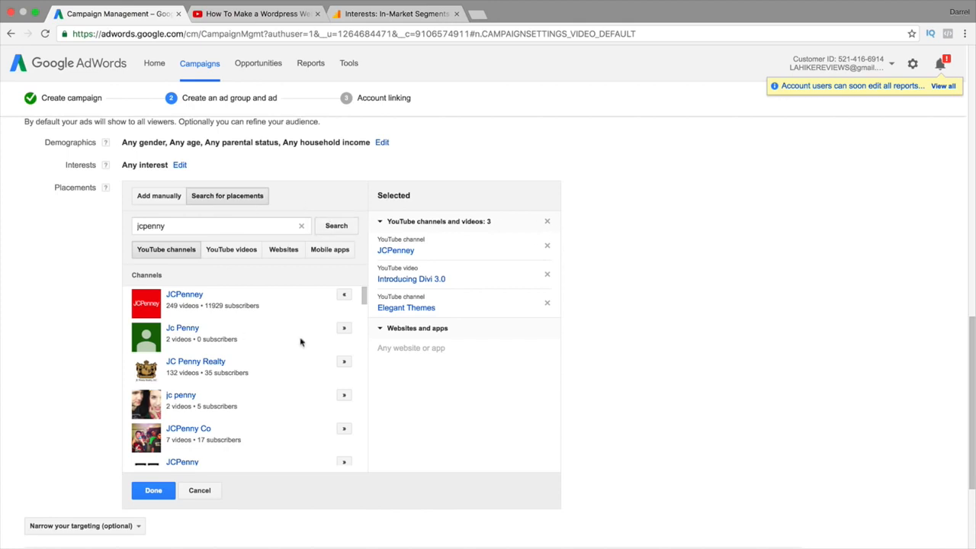
pyautogui.click(213, 491)
pyautogui.click(130, 355)
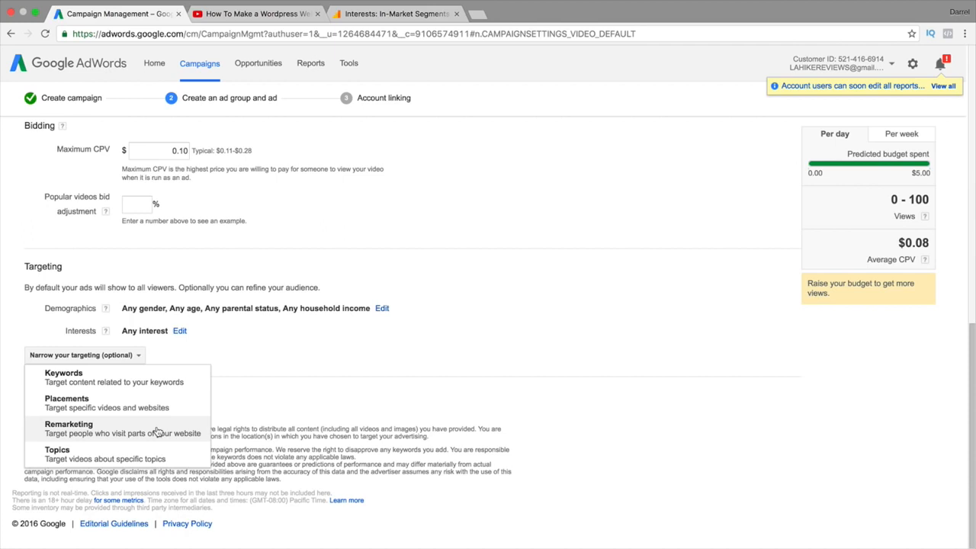
# Choose Topics targeting, search topics for 'wordpress', and scroll through the results
pyautogui.click(141, 455)
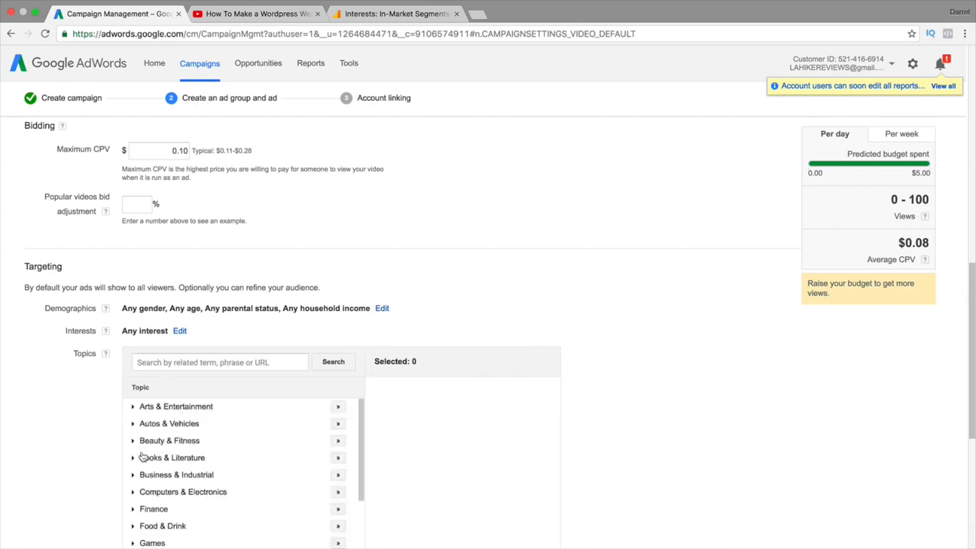
pyautogui.scroll(-1, 78, 396)
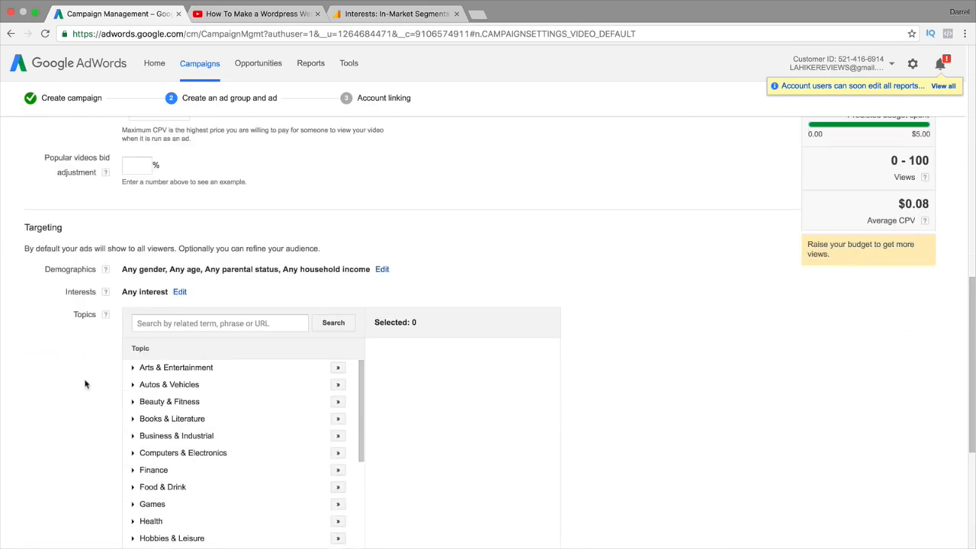
pyautogui.click(210, 323)
pyautogui.write('wordpress')
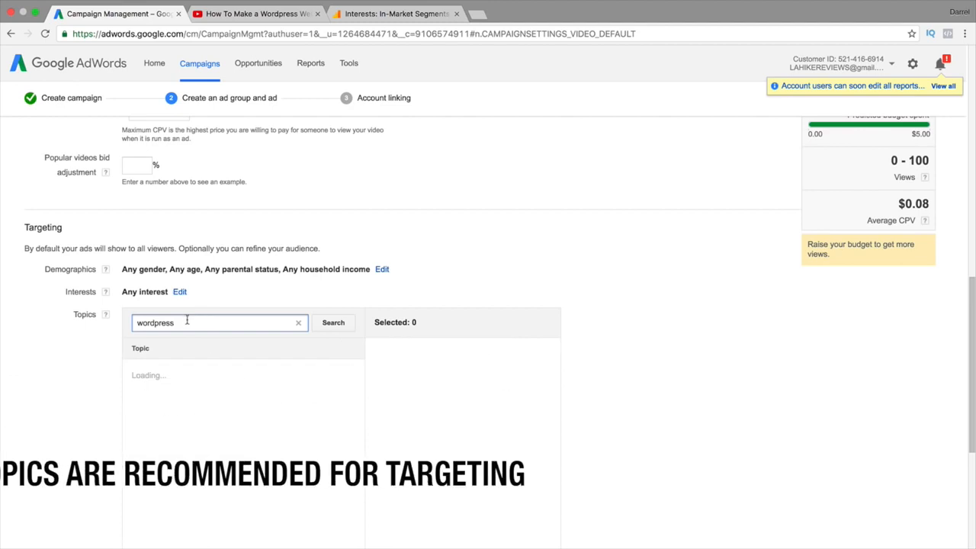
pyautogui.scroll(-1, 83, 340)
pyautogui.scroll(-1, 84, 350)
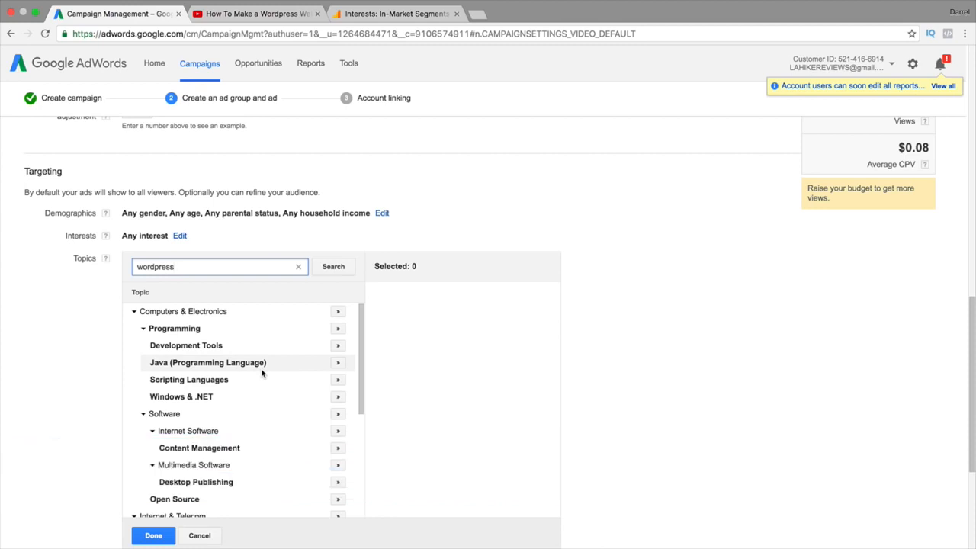
pyautogui.scroll(-1, 225, 366)
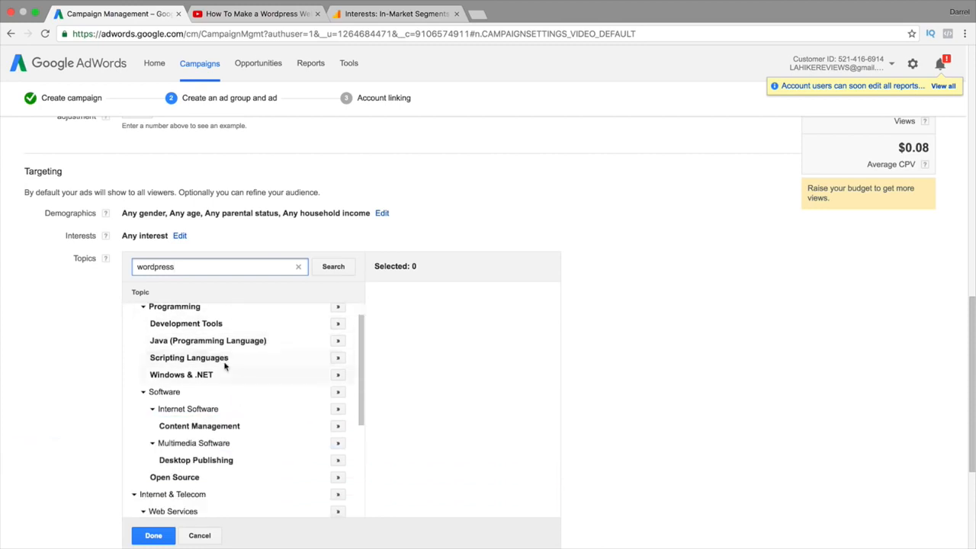
pyautogui.scroll(-4, 221, 459)
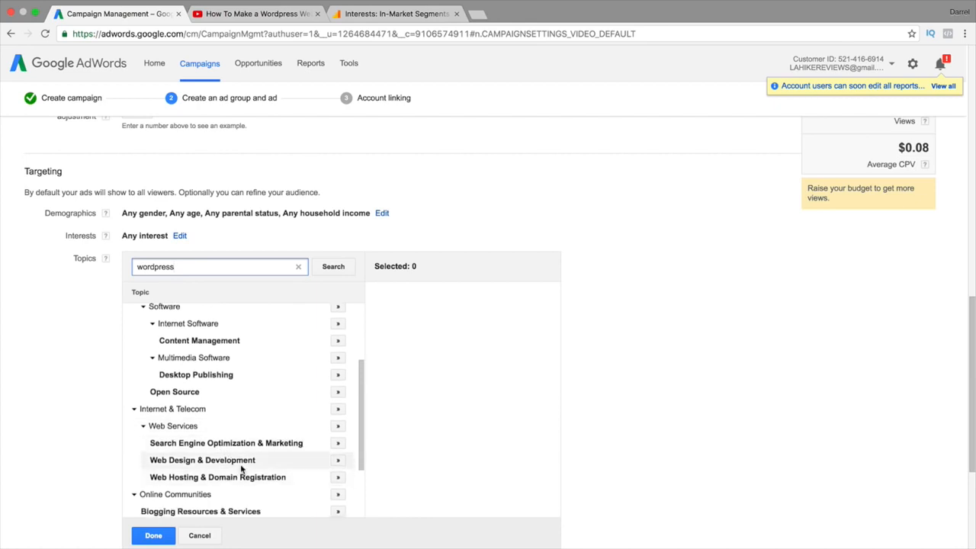
pyautogui.scroll(4, 240, 465)
pyautogui.scroll(1, 240, 457)
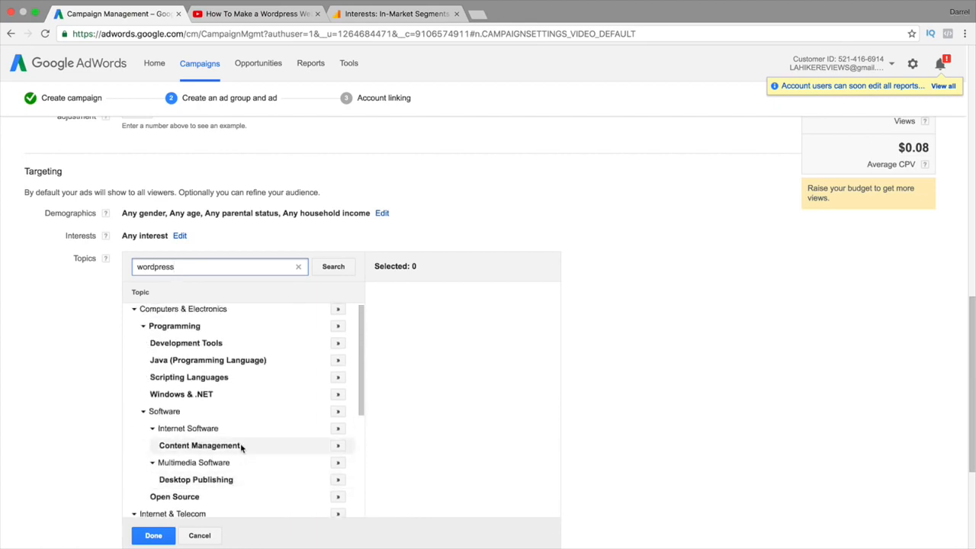
# Search topics for 'divi theme' and review results like Content Management and Web Services
pyautogui.doubleClick(225, 258)
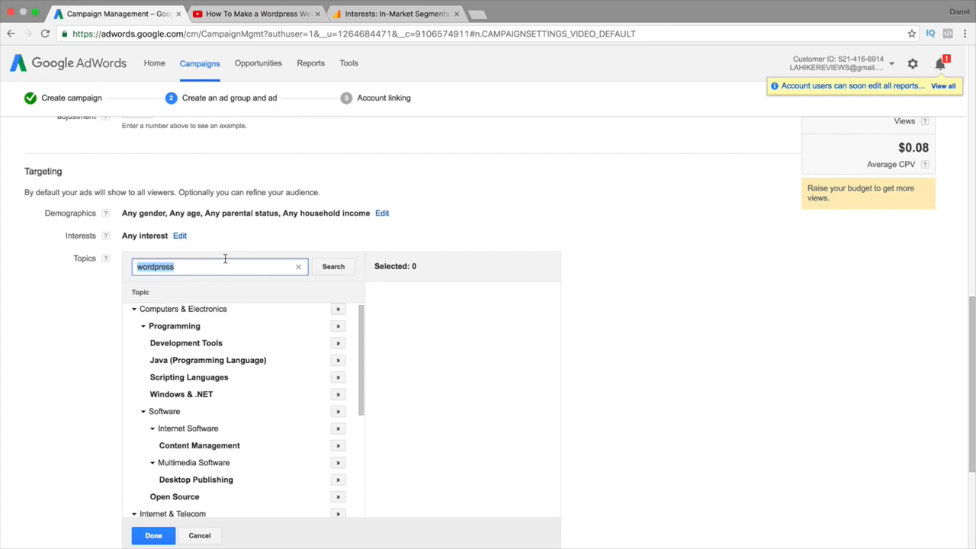
pyautogui.write('divi theme')
pyautogui.press('Return')
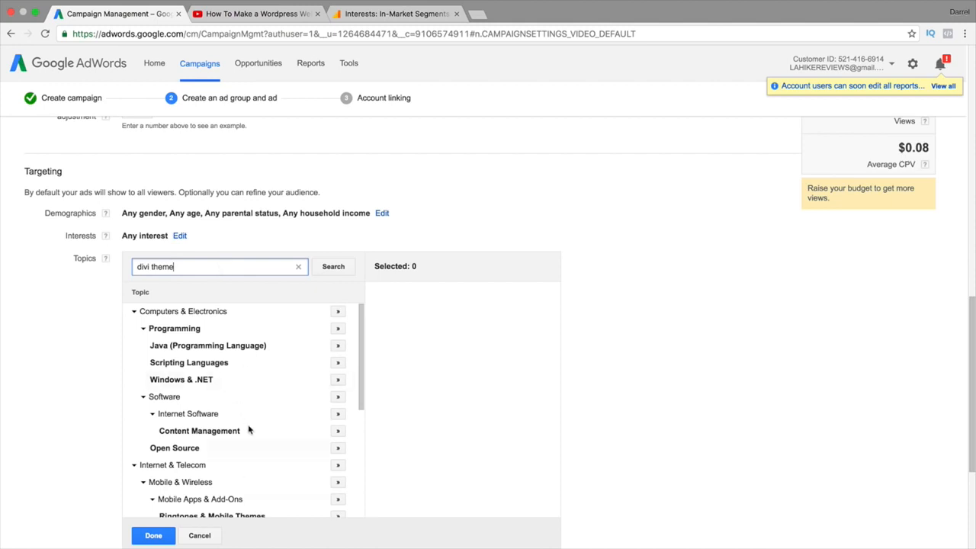
pyautogui.scroll(-1, 243, 404)
pyautogui.scroll(1, 251, 427)
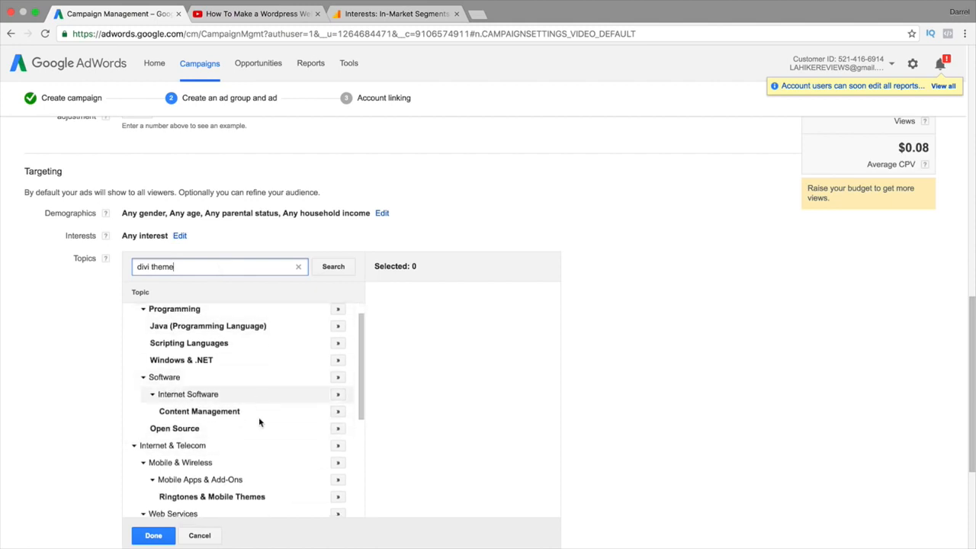
pyautogui.scroll(-3, 224, 411)
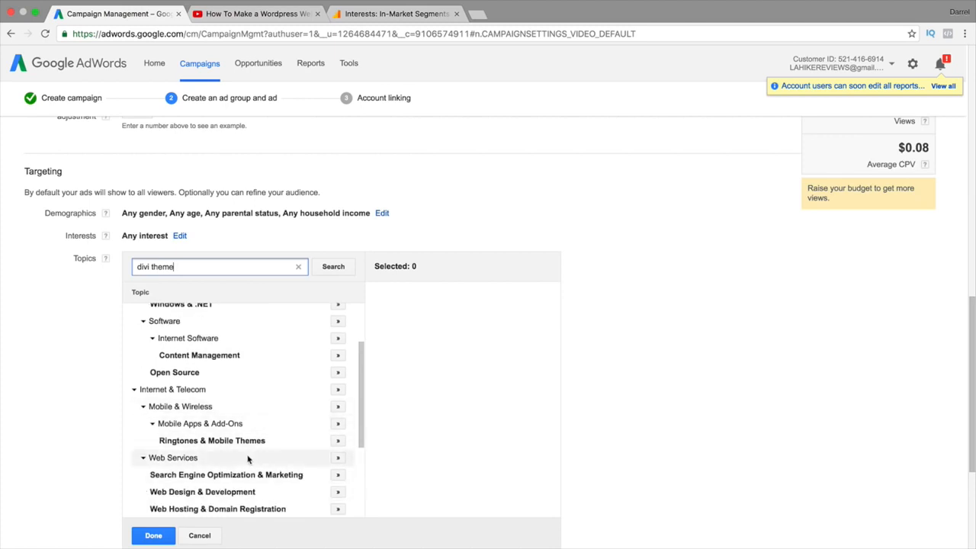
pyautogui.scroll(-1, 248, 458)
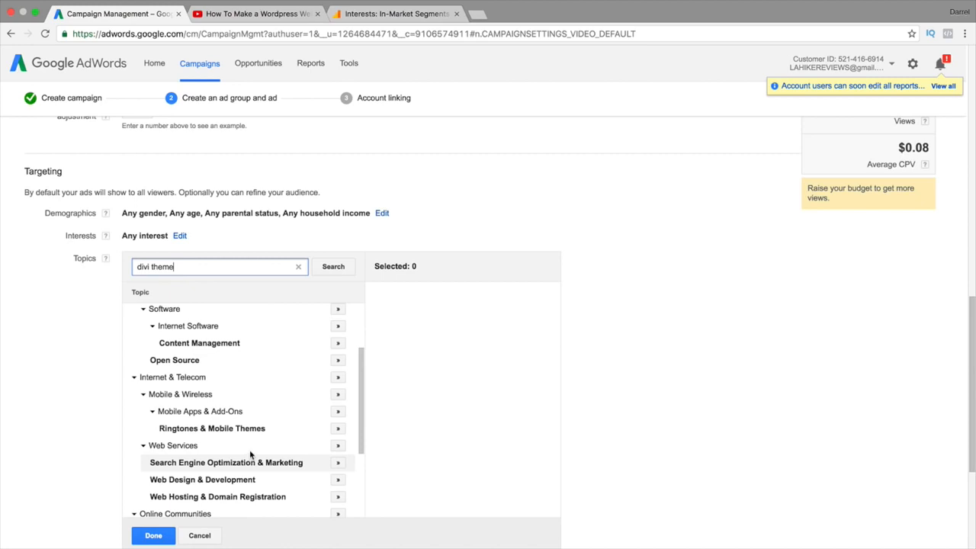
# Search topics for 'clothes' and add fashion topics like Fashion & Style, Apparel, Footwear, Formal Wear
pyautogui.tripleClick(214, 266)
pyautogui.write('clothes')
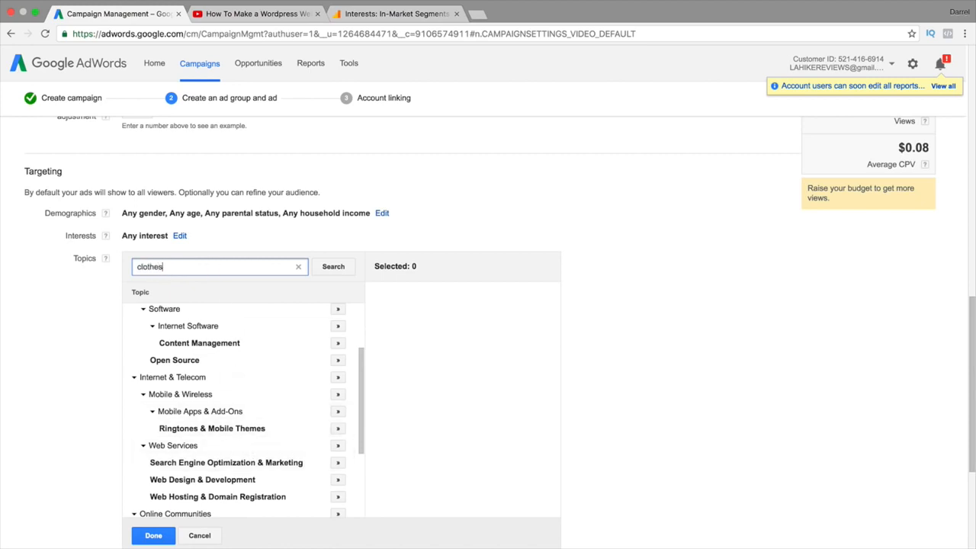
pyautogui.press('Return')
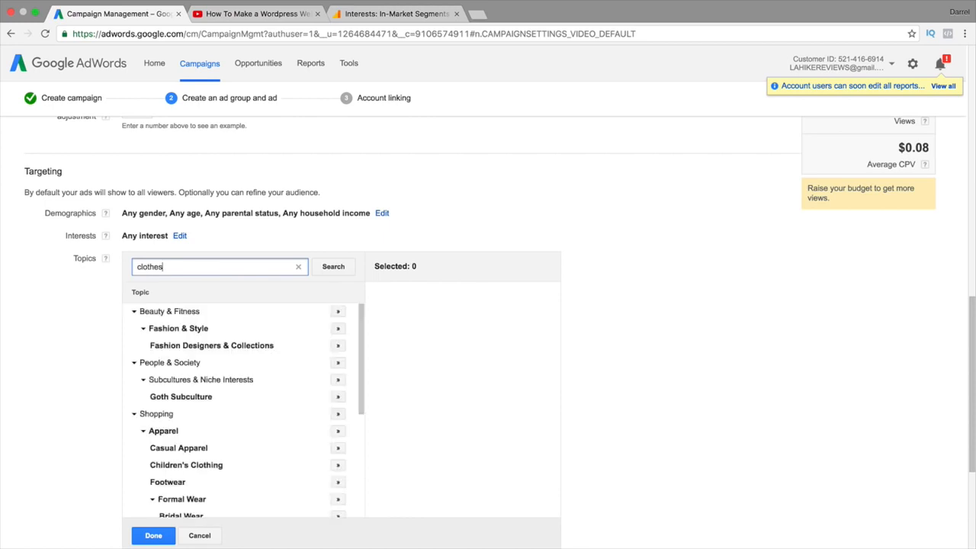
pyautogui.click(338, 349)
pyautogui.click(338, 347)
pyautogui.click(338, 328)
pyautogui.click(338, 311)
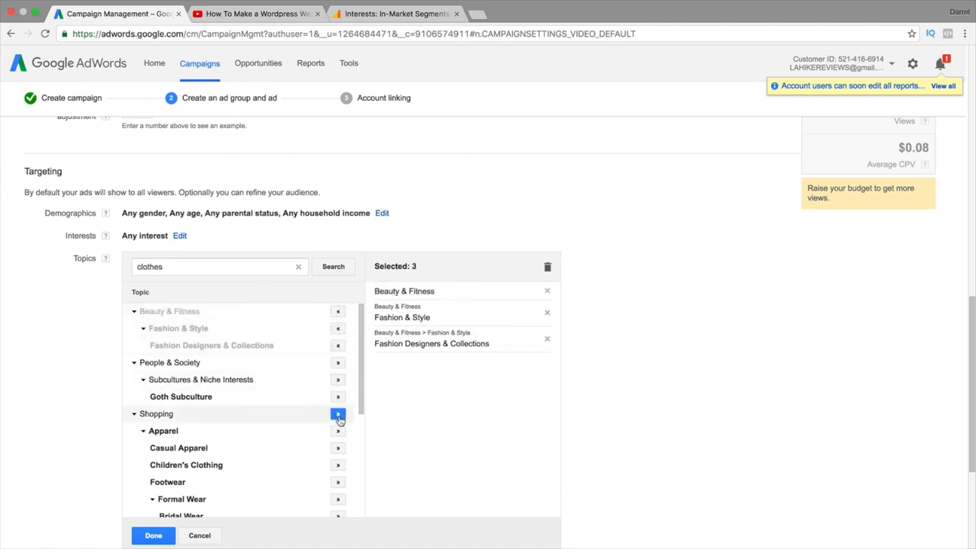
pyautogui.click(338, 430)
pyautogui.click(338, 448)
pyautogui.click(338, 464)
pyautogui.click(337, 482)
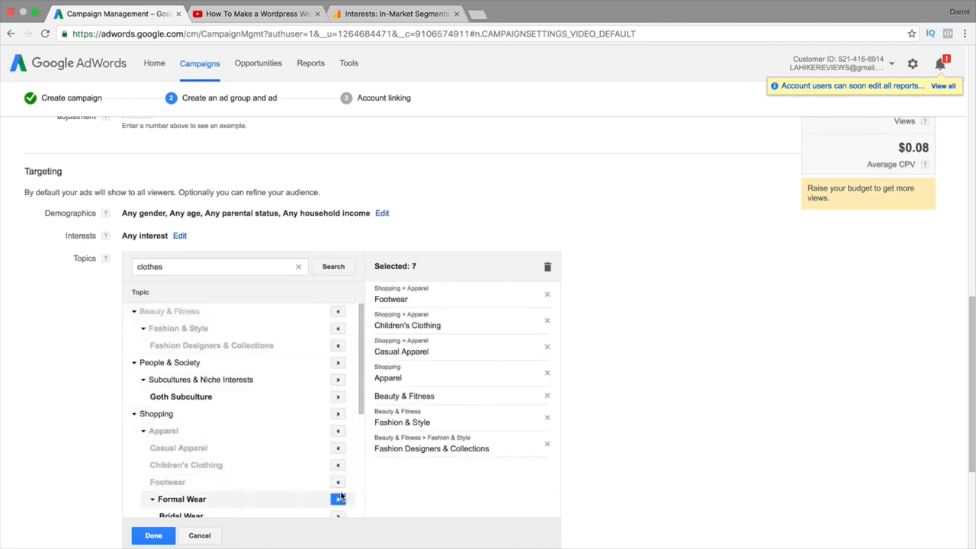
pyautogui.click(337, 499)
# Discard the chosen clothing topics and bring up the Interests audience choices
pyautogui.scroll(-2, 343, 485)
pyautogui.scroll(-2, 8, 416)
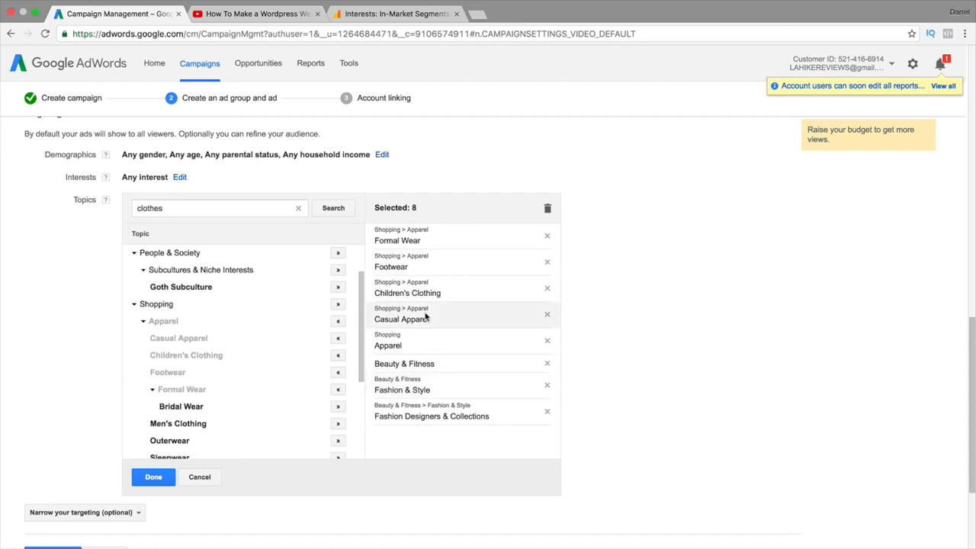
pyautogui.click(201, 477)
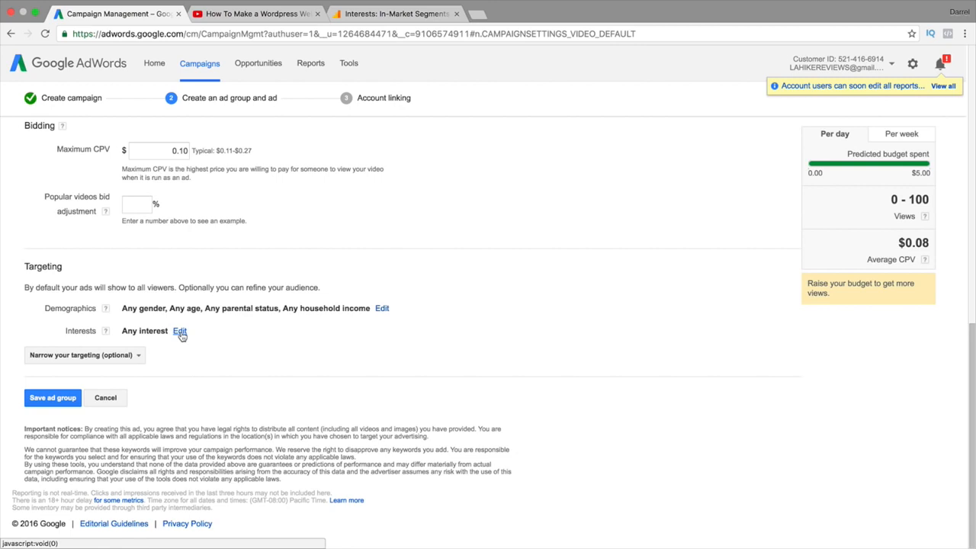
pyautogui.click(180, 333)
# Choose Keywords from 'Narrow your targeting (optional)' and place the cursor in the Enter keywords box
pyautogui.scroll(-5, 115, 353)
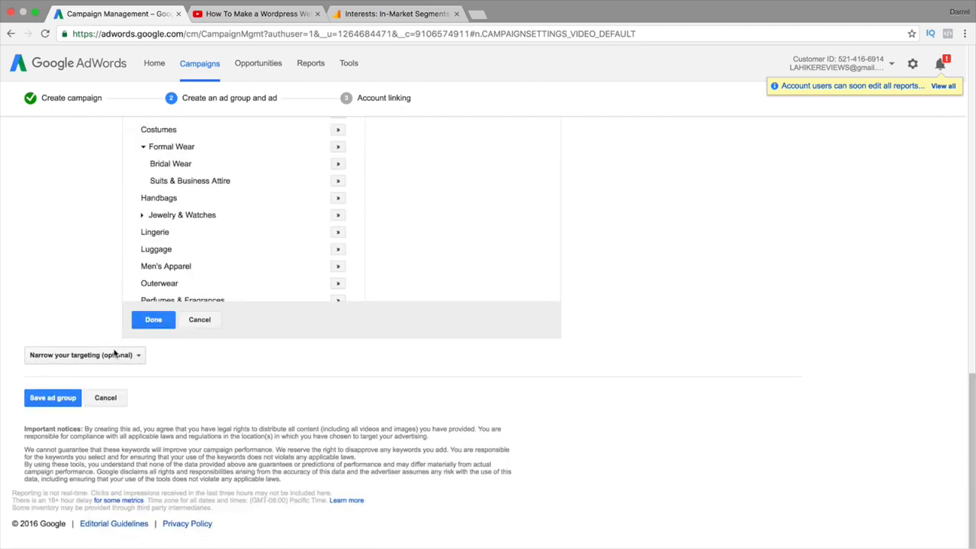
pyautogui.click(138, 356)
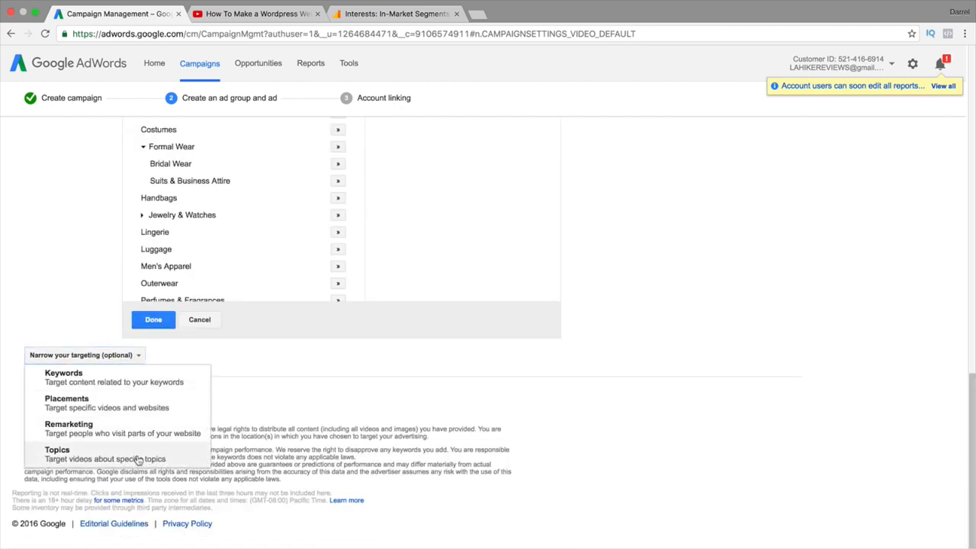
pyautogui.click(137, 385)
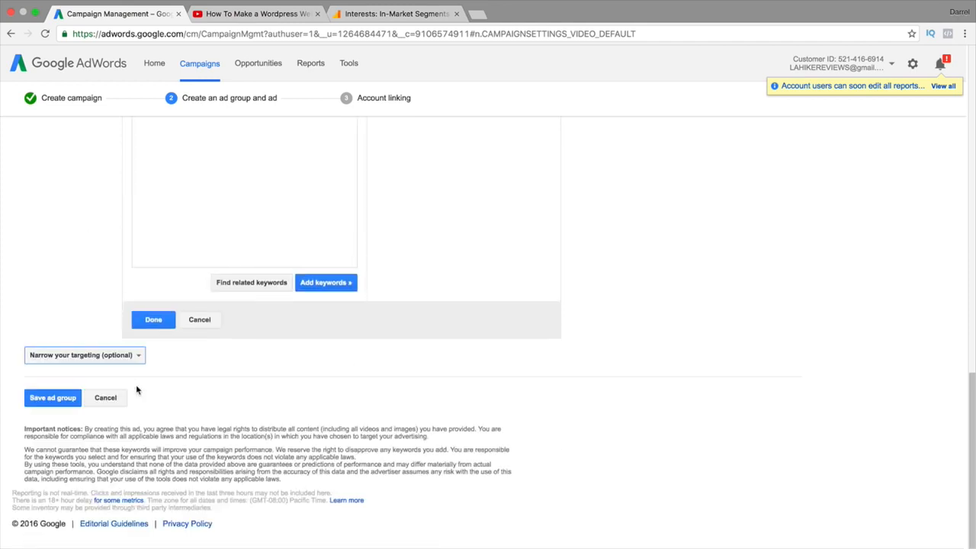
pyautogui.scroll(5, 204, 414)
pyautogui.click(208, 376)
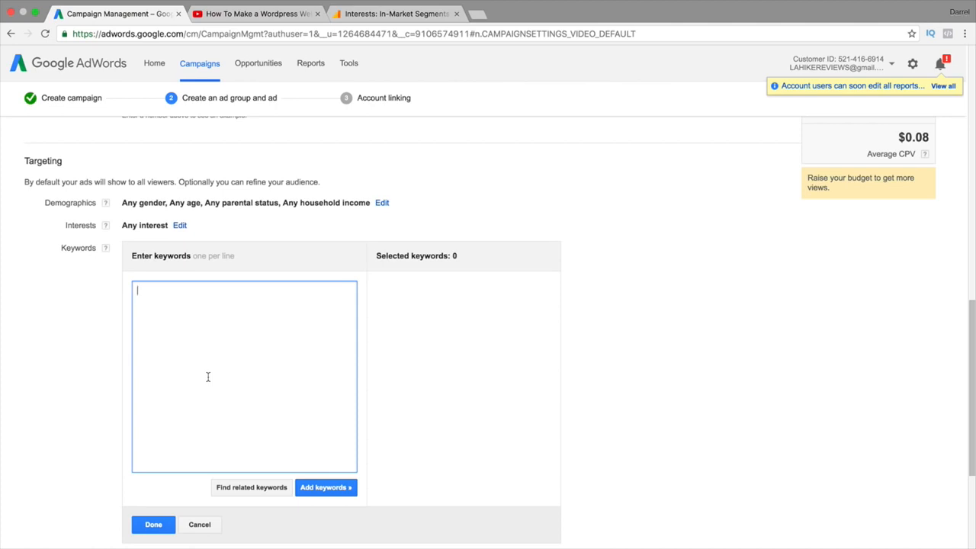
# Add 'wordpress' to the selected keywords
pyautogui.write('wordpress')
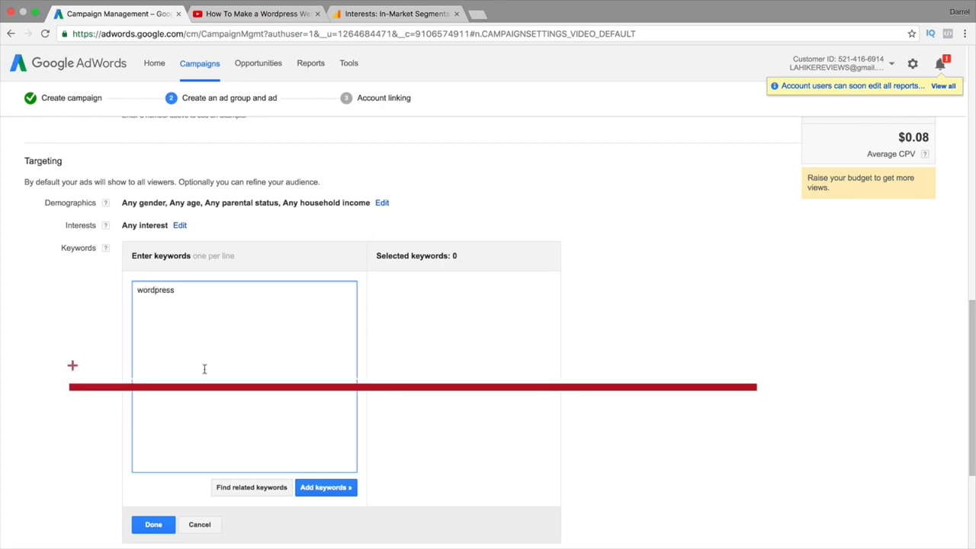
pyautogui.click(325, 487)
pyautogui.click(228, 383)
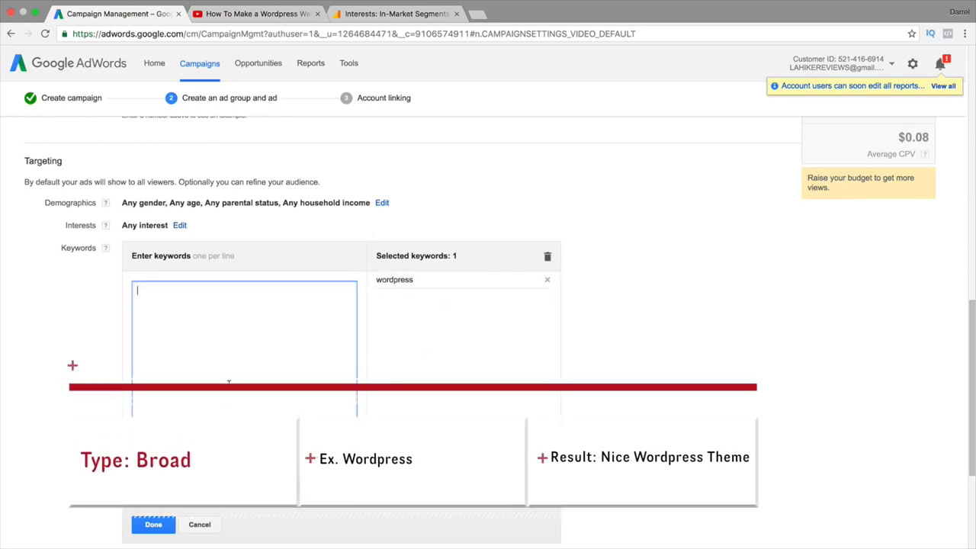
# Draft the keyword lines 'cool wordpress shirtts' and 'poremium wordpress plugins' in the entry box
pyautogui.write('cool wordpress shirtts')
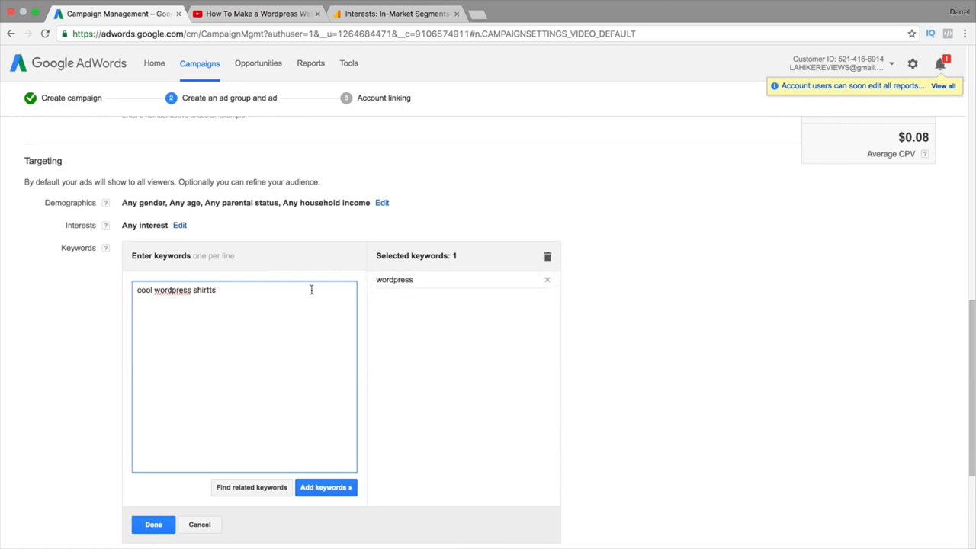
pyautogui.press('Return')
pyautogui.write('cool')
pyautogui.press('BackSpace')
pyautogui.press('BackSpace')
pyautogui.press('BackSpace')
pyautogui.press('BackSpace')
pyautogui.write('poremium wordpress plugins')
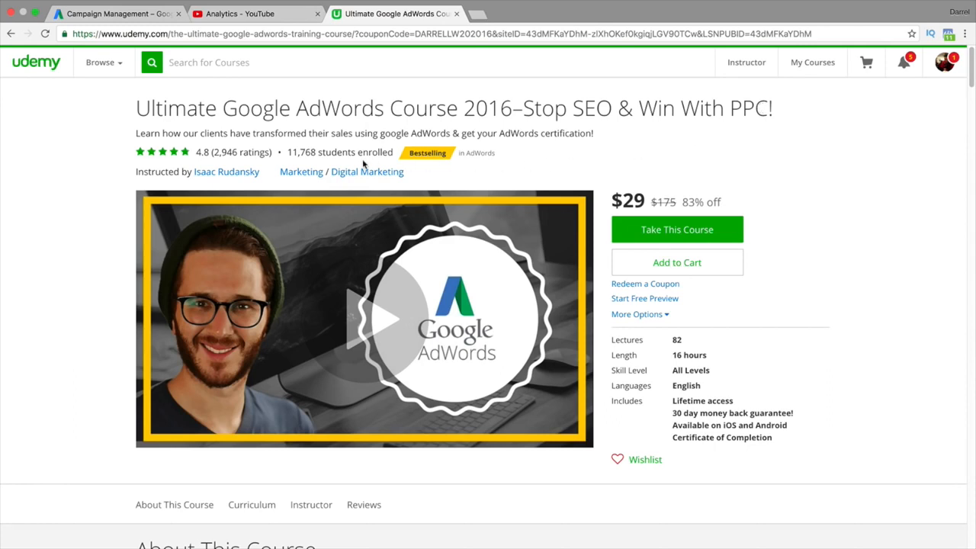
# Delete the two draft keyword lines and remove 'wordpress' from the selected keywords
pyautogui.moveTo(216, 153)
pyautogui.moveTo(305, 317); pyautogui.dragTo(127, 276)
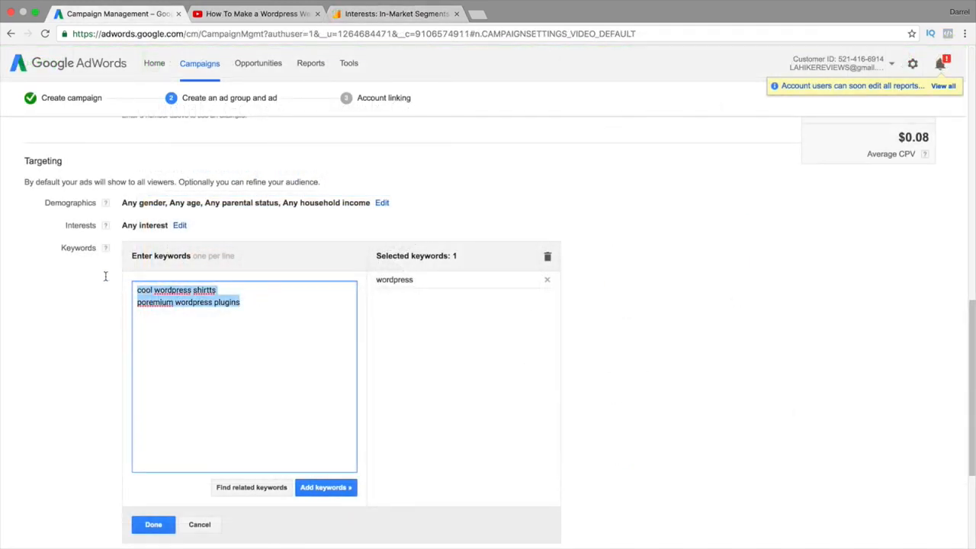
pyautogui.press('BackSpace')
pyautogui.click(546, 280)
# Add the broad-match-modifier keyword '+wordpress +themes'
pyautogui.click(247, 285)
pyautogui.write('+wordpress')
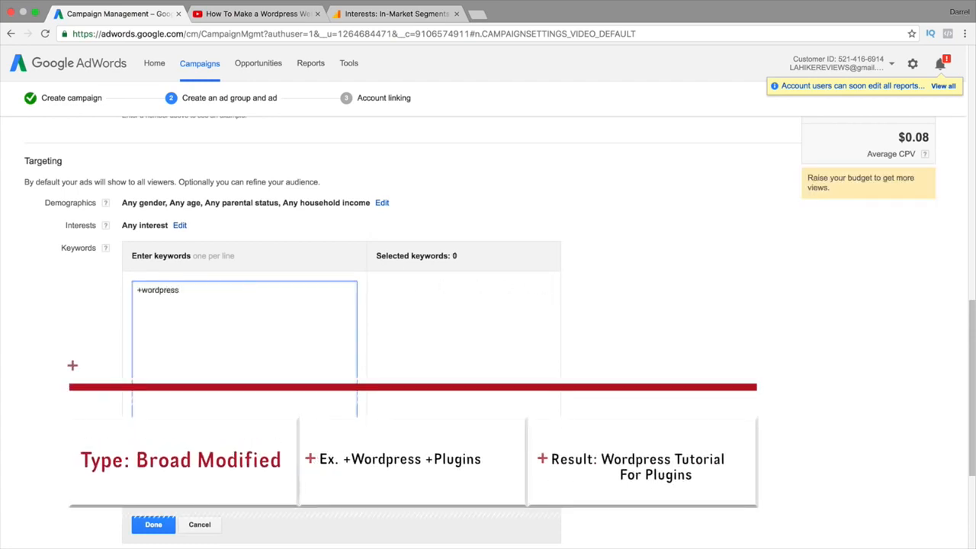
pyautogui.press('Return')
pyautogui.press('BackSpace')
pyautogui.write('+')
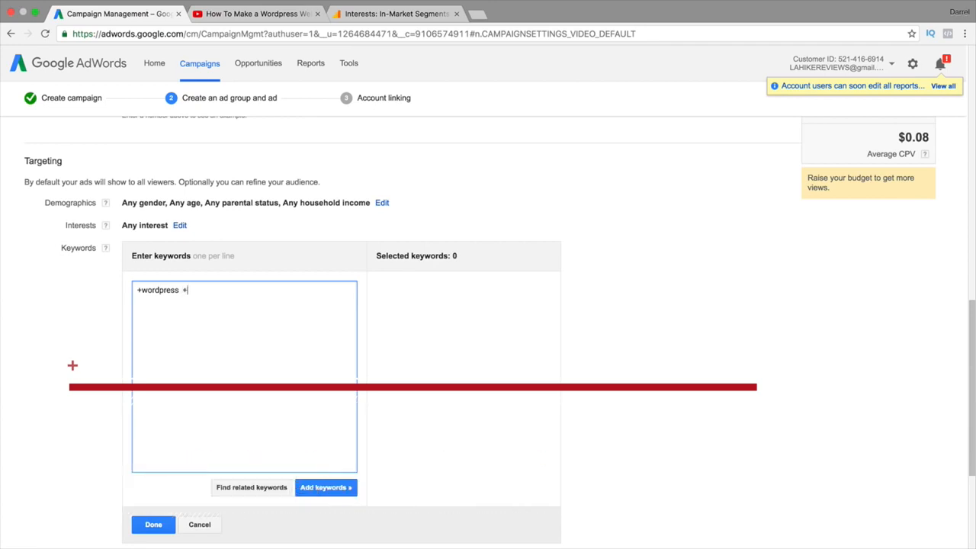
pyautogui.write('themes')
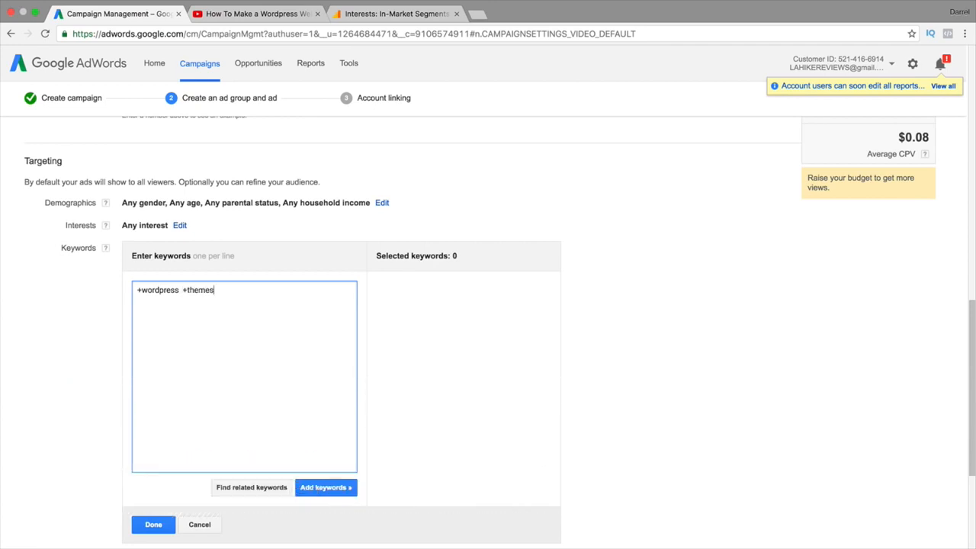
pyautogui.click(326, 486)
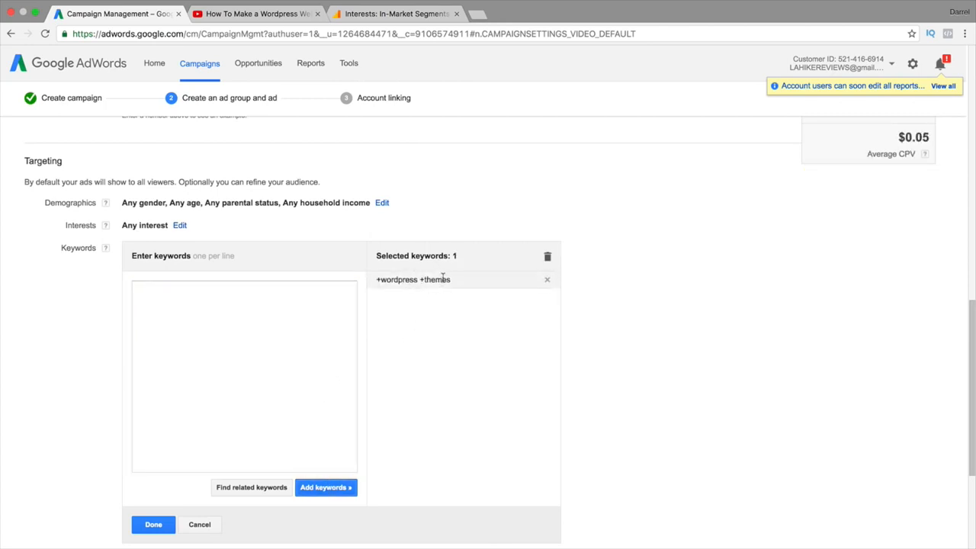
# Add '-free' as a negative keyword, discarding the 'free wordpress themes' line
pyautogui.click(323, 319)
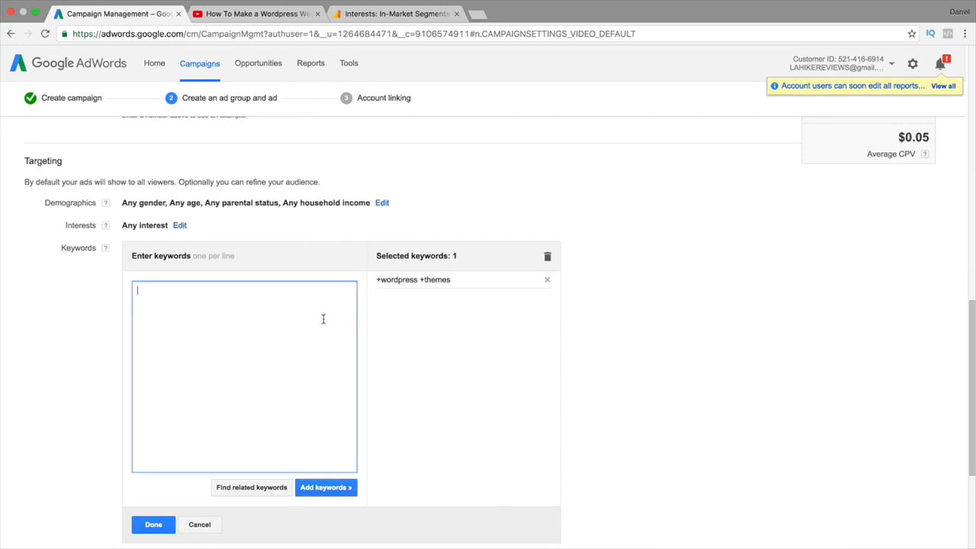
pyautogui.write('free wordpress themes')
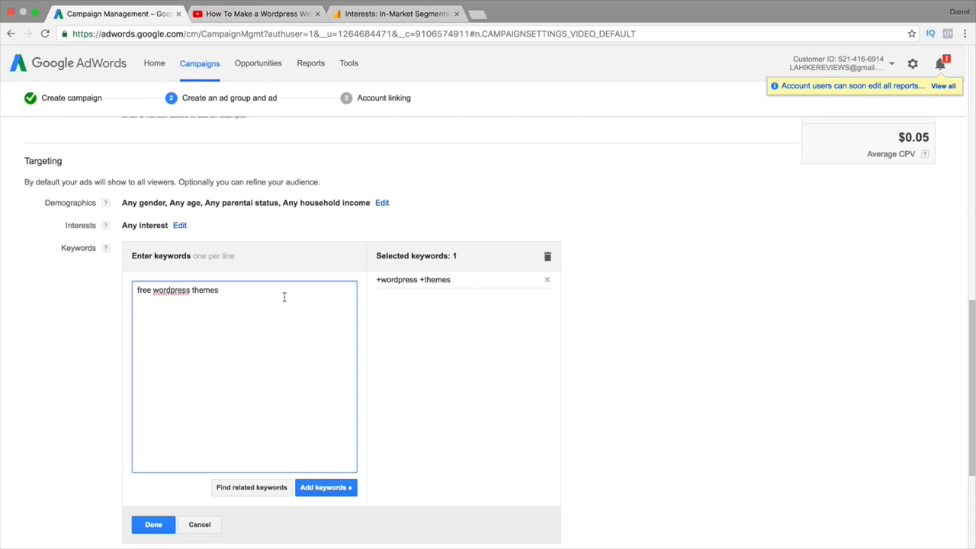
pyautogui.press('Return')
pyautogui.write('-free')
pyautogui.moveTo(257, 292); pyautogui.dragTo(28, 281)
pyautogui.press('BackSpace')
pyautogui.click(320, 488)
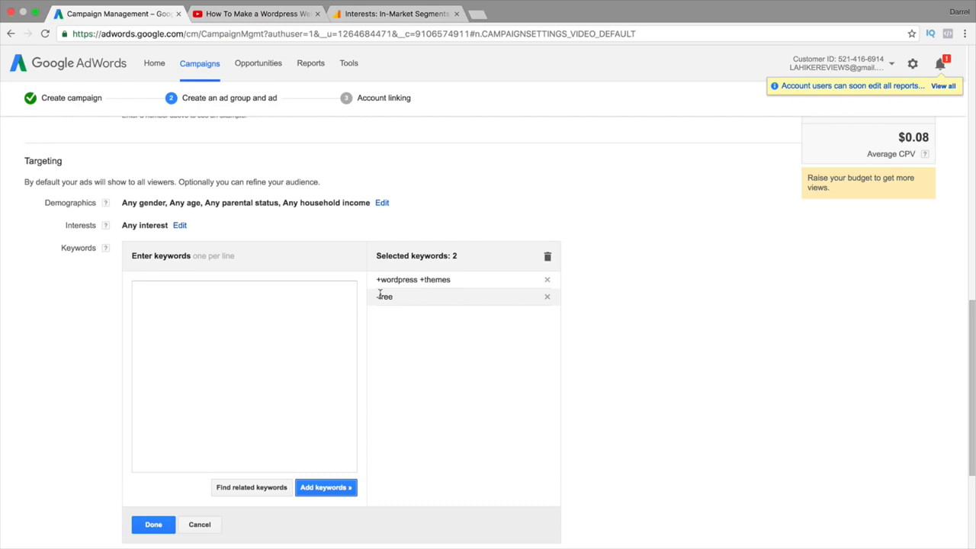
# Remove the '-free' and '+wordpress +themes' keywords, leaving the list empty
pyautogui.click(546, 297)
pyautogui.click(546, 279)
pyautogui.click(300, 305)
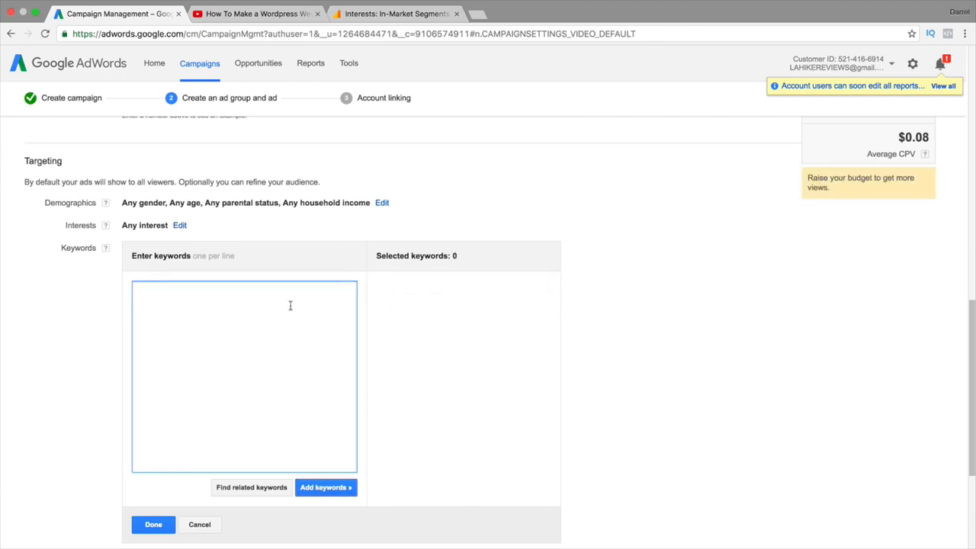
# Add the phrase-match keyword "wordpress plugins" and the keyword free wordpress plugins
pyautogui.write('"')
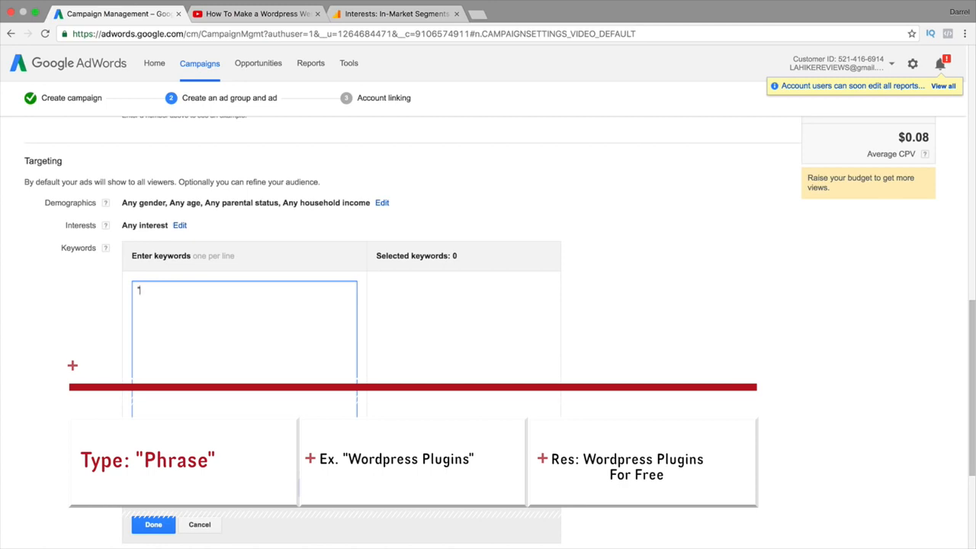
pyautogui.write('wordpress plugins')
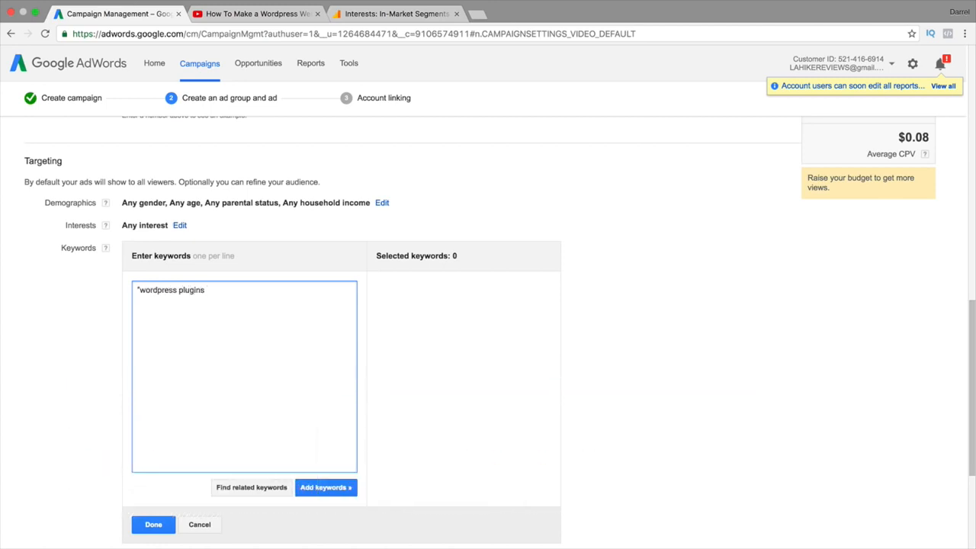
pyautogui.write('"')
pyautogui.click(356, 494)
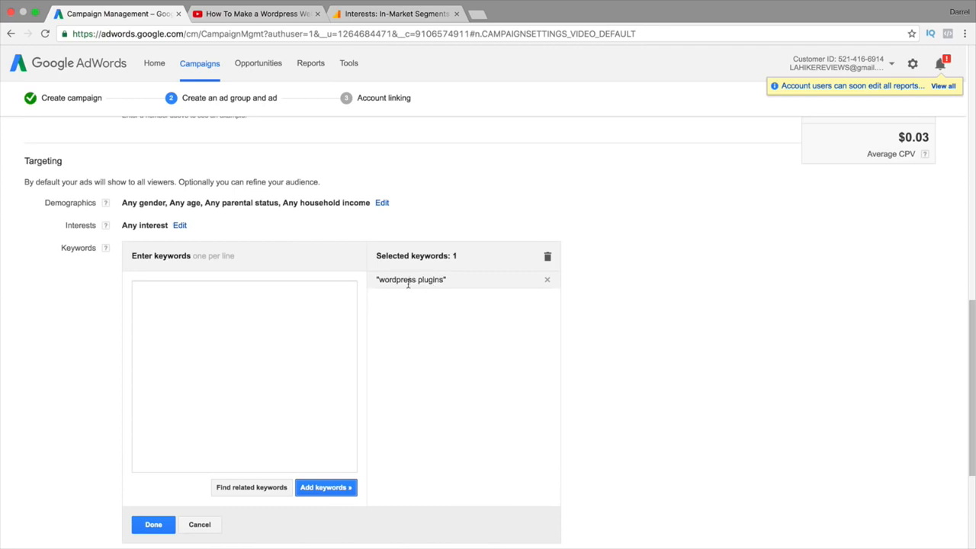
pyautogui.click(312, 316)
pyautogui.write('f')
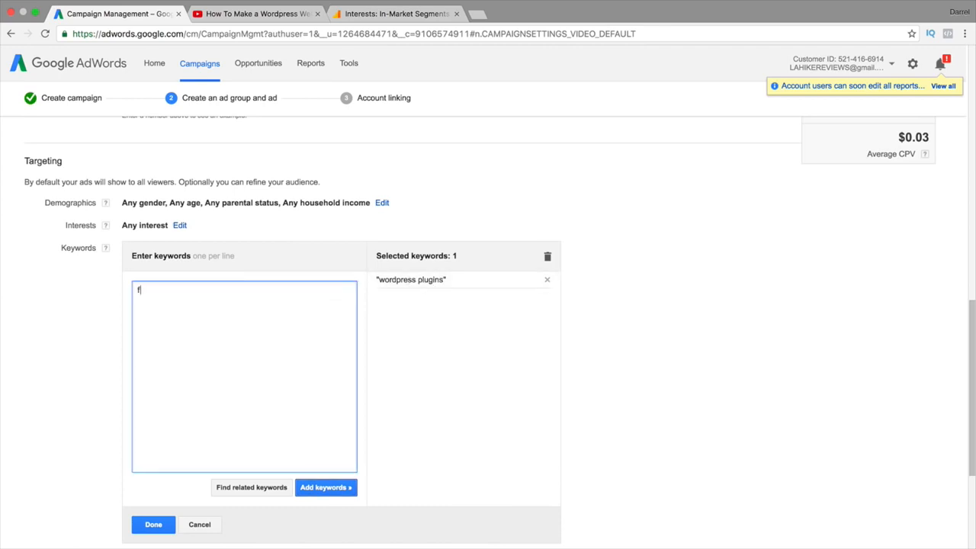
pyautogui.write('ree wordpress plugins')
pyautogui.click(330, 492)
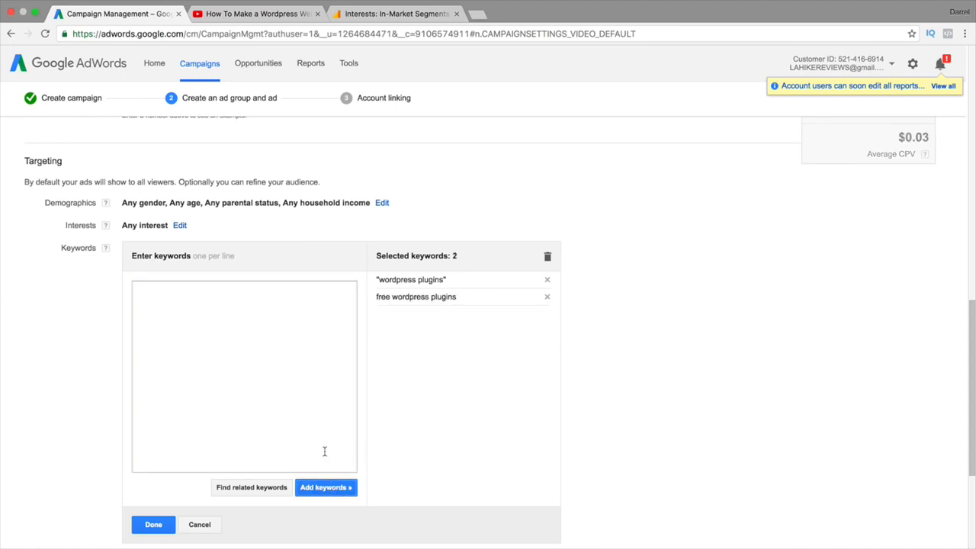
# Type 'wordpress free plugins', wrap it in quotes, then delete the whole entry
pyautogui.click(299, 375)
pyautogui.write('wordpress free plugins')
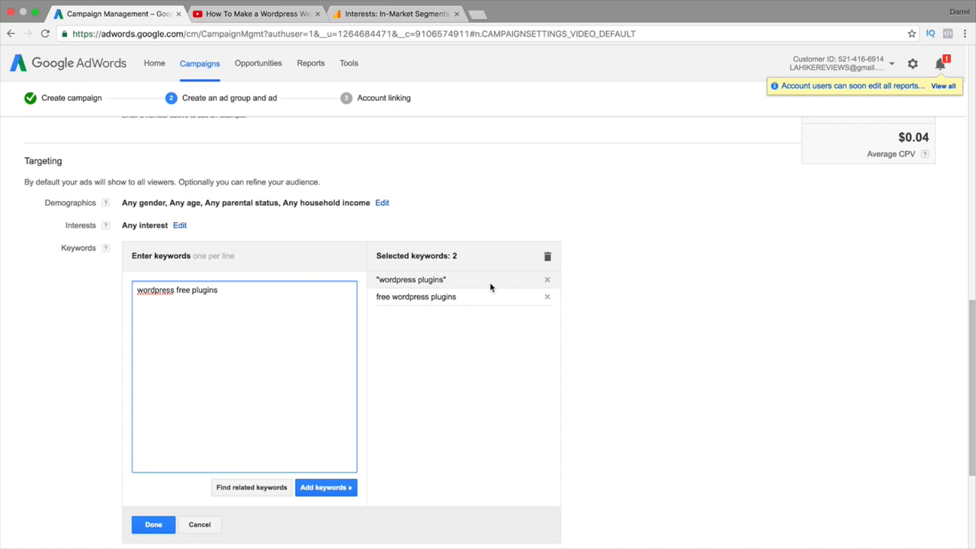
pyautogui.click(138, 289)
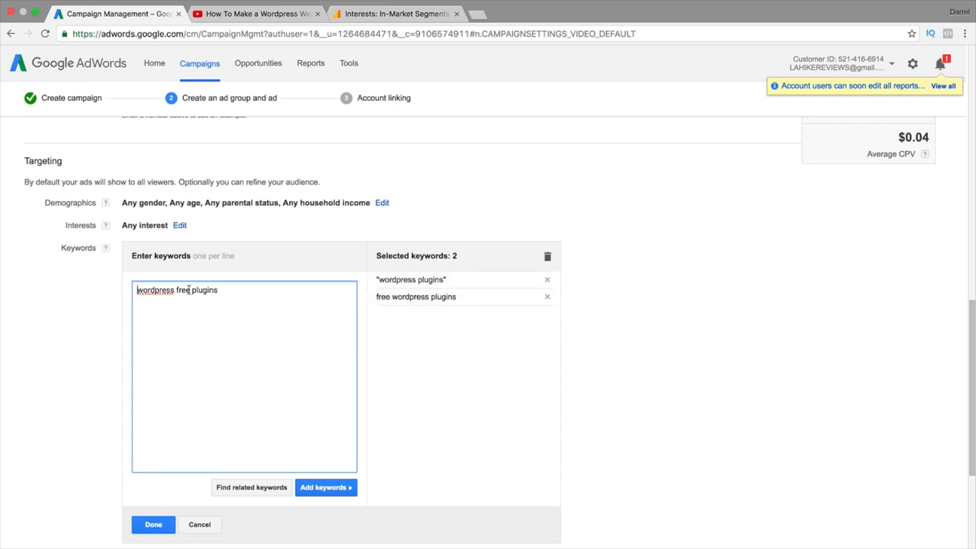
pyautogui.write('"')
pyautogui.click(273, 292)
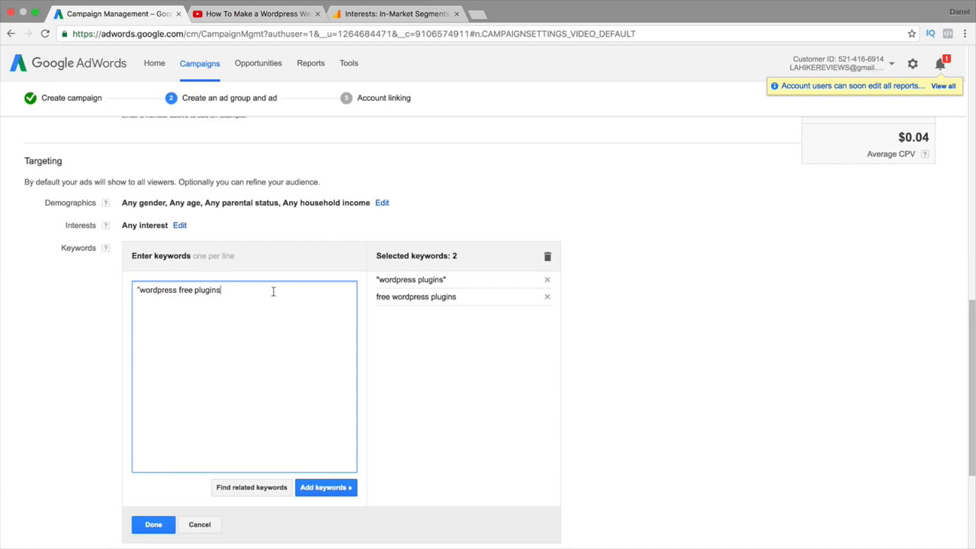
pyautogui.write('"')
pyautogui.tripleClick(191, 291)
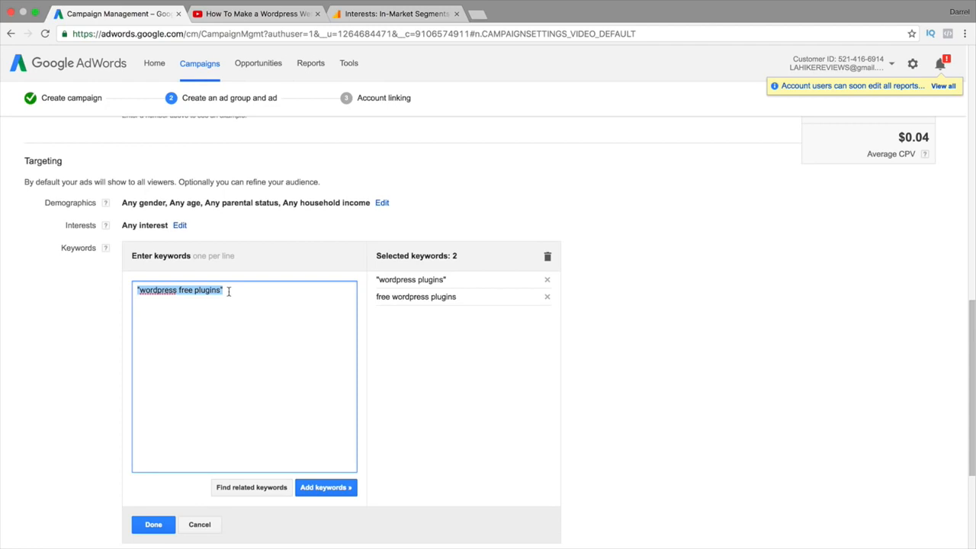
pyautogui.press('BackSpace')
# Remove 'wordpress plugins' and 'free wordpress plugins' and add the exact-match keyword [wordpress themes]
pyautogui.click(546, 297)
pyautogui.click(547, 280)
pyautogui.click(224, 308)
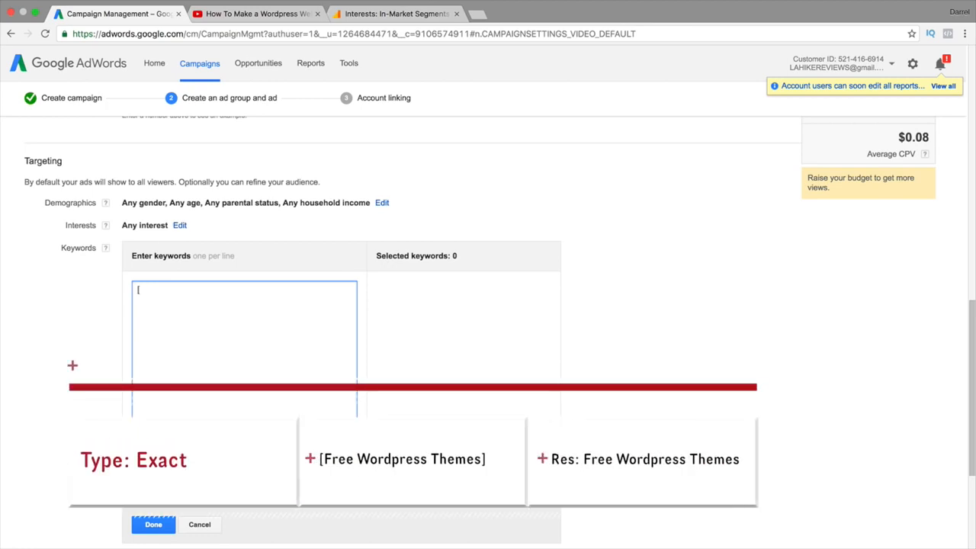
pyautogui.write('[wordpress themes')
pyautogui.click(435, 293)
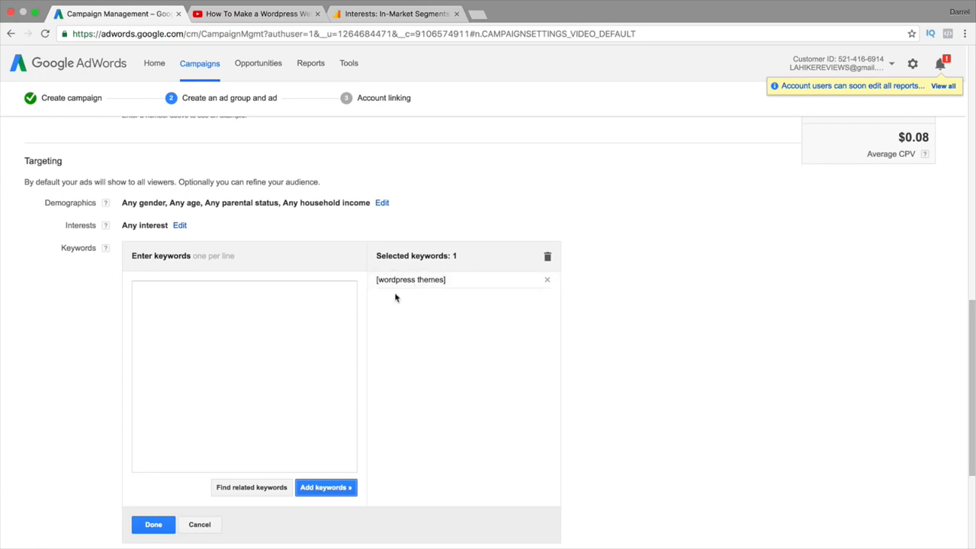
# Draft 'cool wordpress themes' in the keyword box and select that text
pyautogui.click(279, 320)
pyautogui.write('cool wordpress themes')
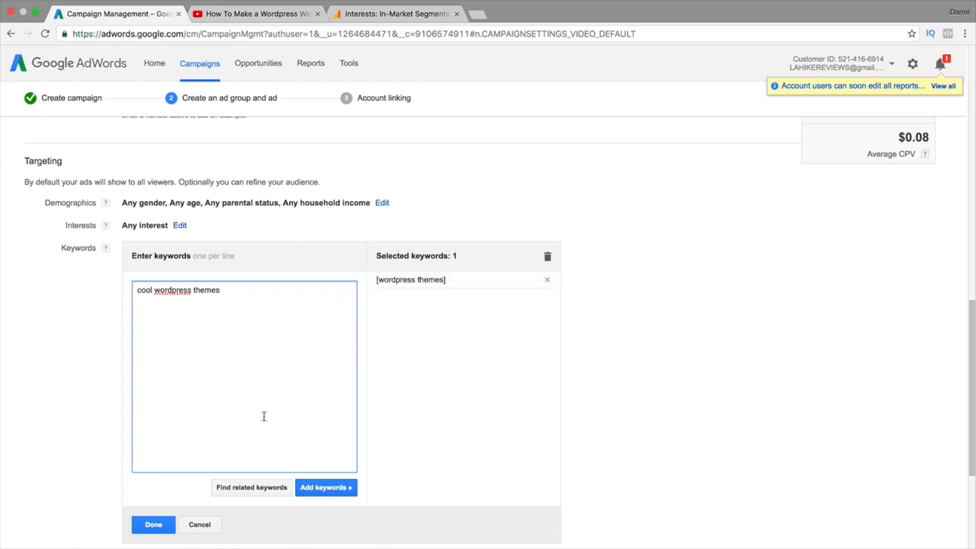
pyautogui.click(234, 278)
pyautogui.press('super+a')
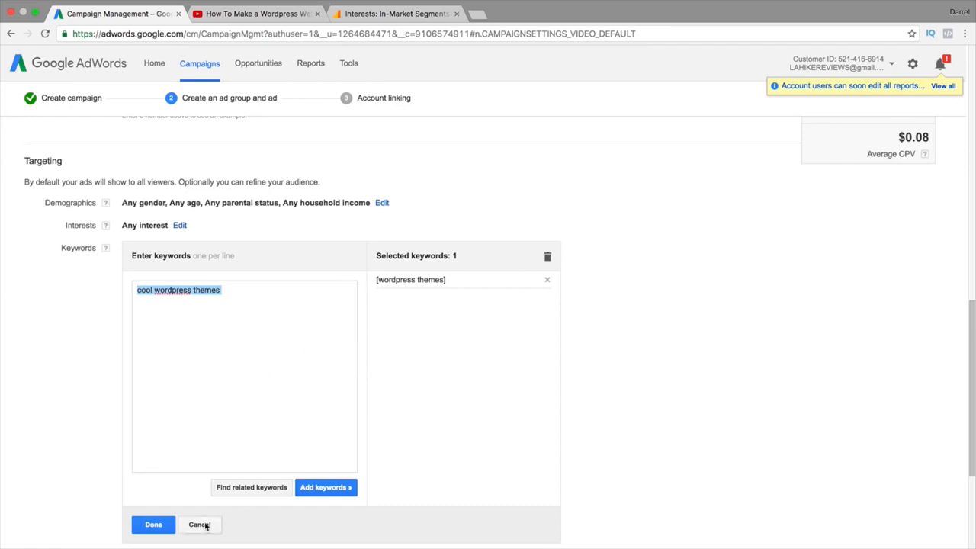
pyautogui.click(199, 524)
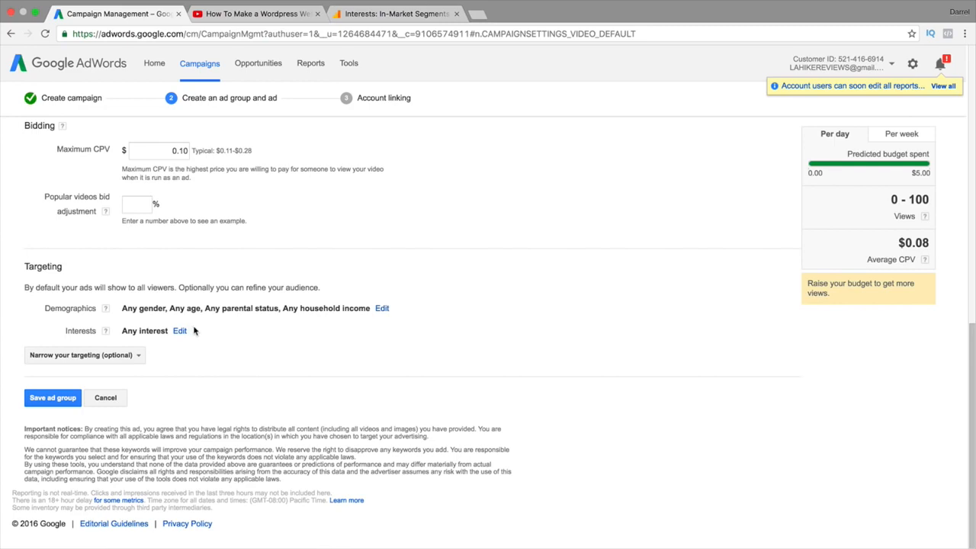
pyautogui.scroll(3, 212, 320)
pyautogui.scroll(2, 244, 320)
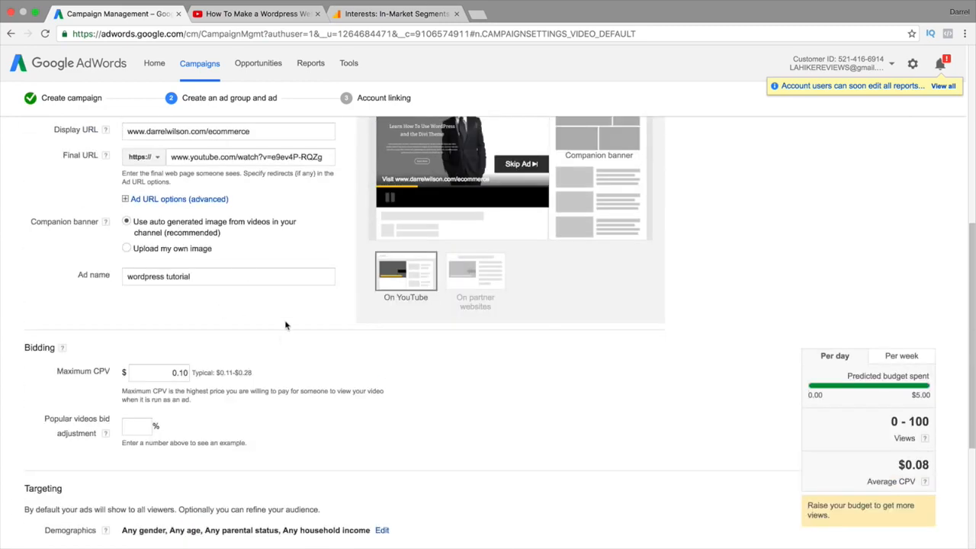
pyautogui.scroll(5, 285, 324)
pyautogui.scroll(-5, 259, 343)
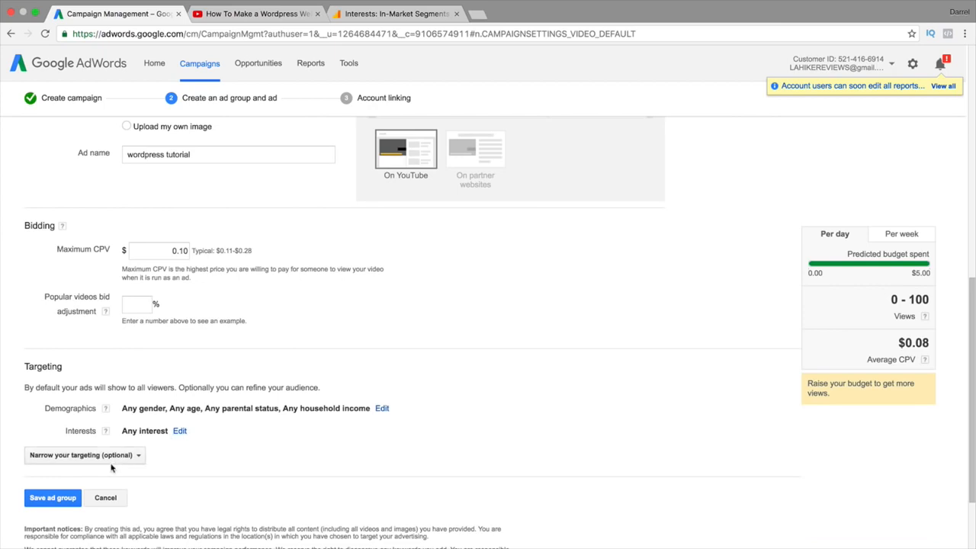
pyautogui.click(62, 500)
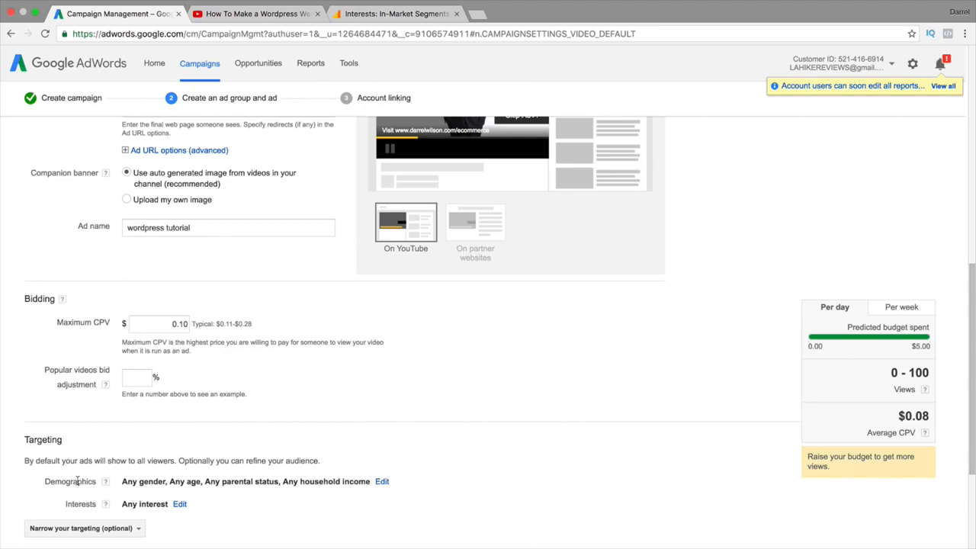
pyautogui.scroll(4, 79, 485)
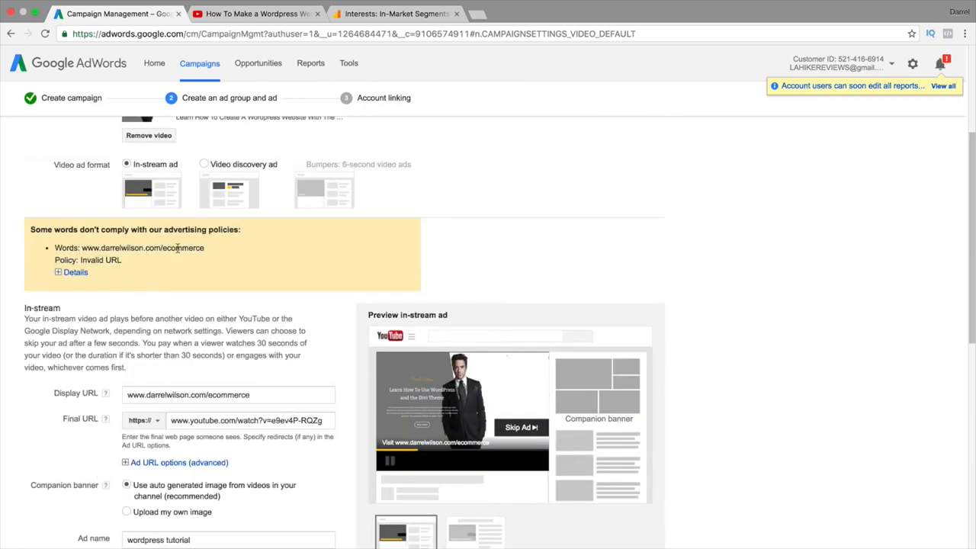
pyautogui.moveTo(50, 229); pyautogui.dragTo(237, 229)
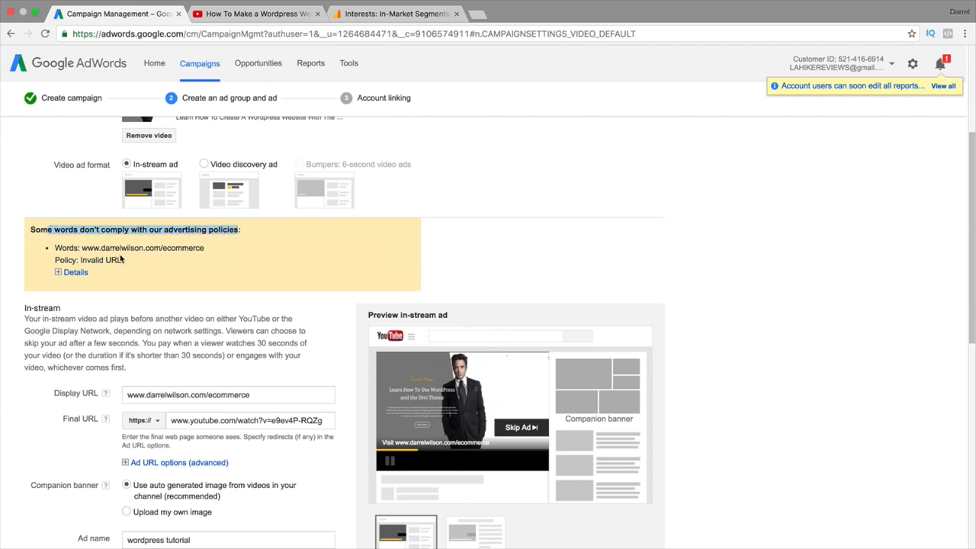
# Clear the display URL and copy the YouTube video address from Final URL
pyautogui.tripleClick(272, 393)
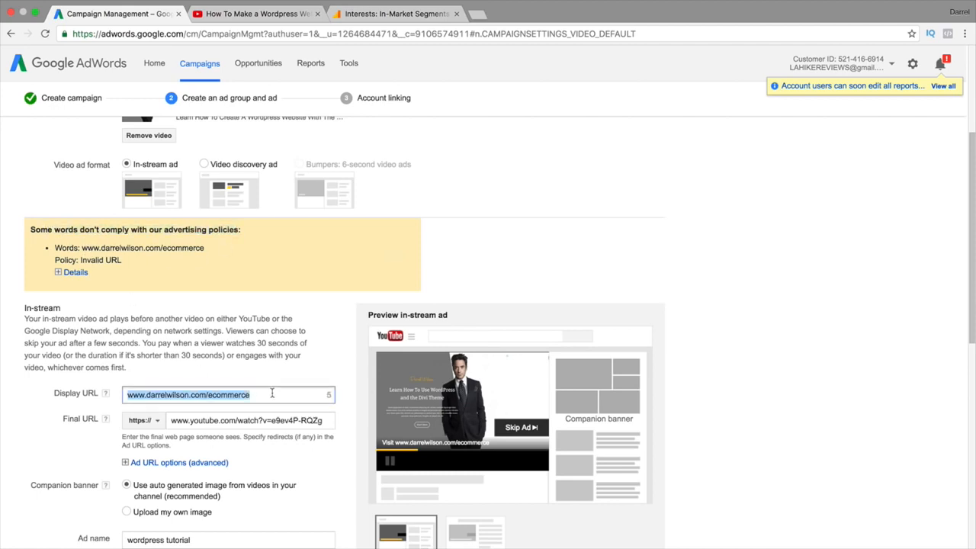
pyautogui.press('BackSpace')
pyautogui.tripleClick(241, 420)
pyautogui.rightClick(240, 420)
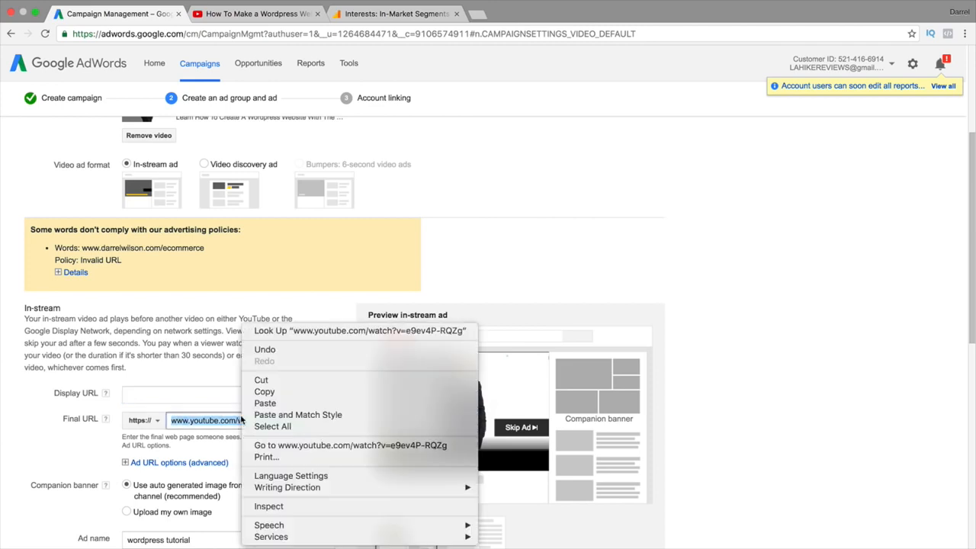
pyautogui.click(264, 391)
pyautogui.click(175, 394)
pyautogui.tripleClick(174, 394)
pyautogui.press('BackSpace')
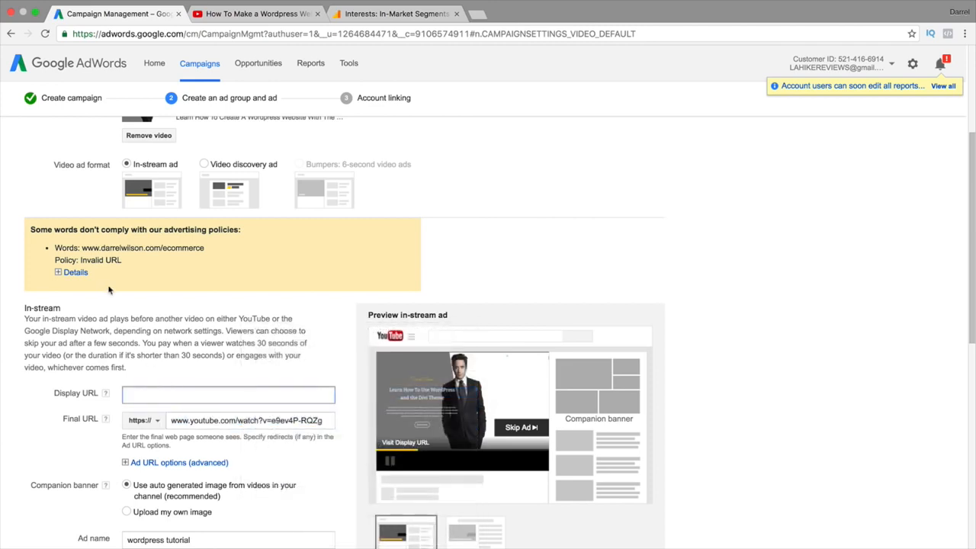
pyautogui.click(74, 272)
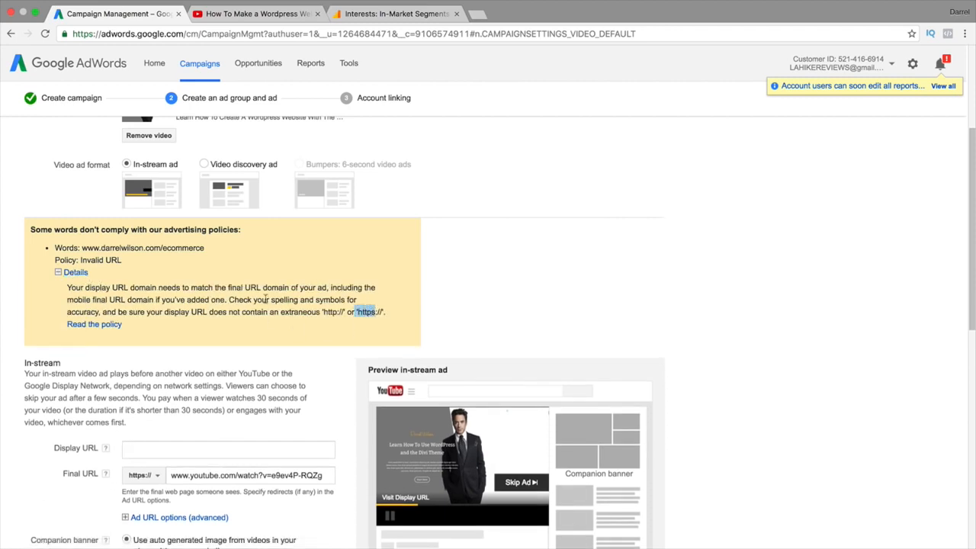
pyautogui.click(74, 273)
# Paste the YouTube video URL into Display URL and save the ad group
pyautogui.click(150, 394)
pyautogui.rightClick(150, 394)
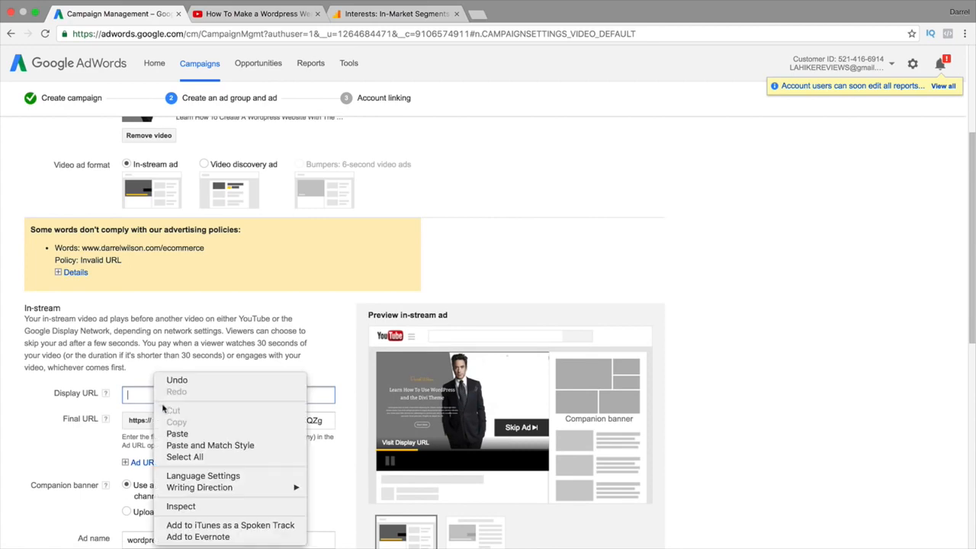
pyautogui.click(176, 431)
pyautogui.scroll(-10, 91, 434)
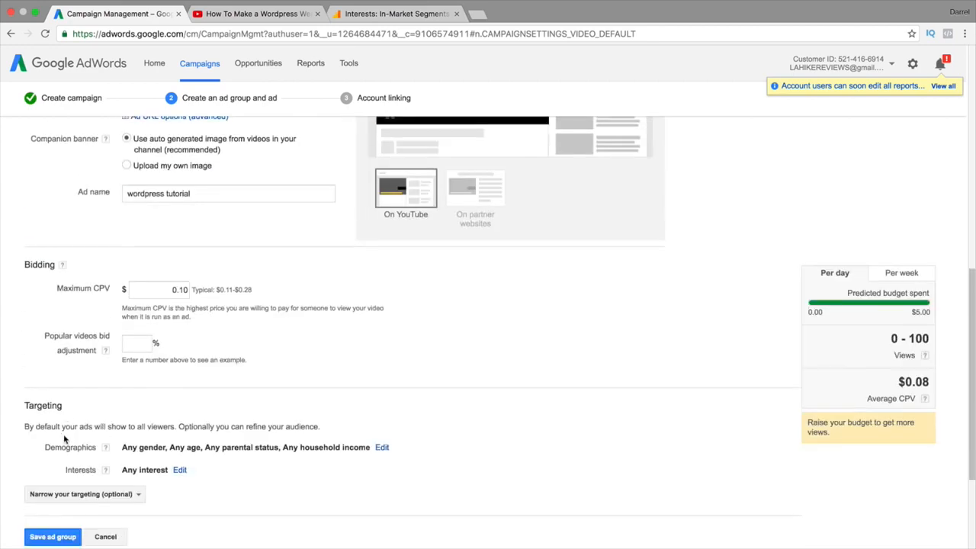
pyautogui.click(53, 466)
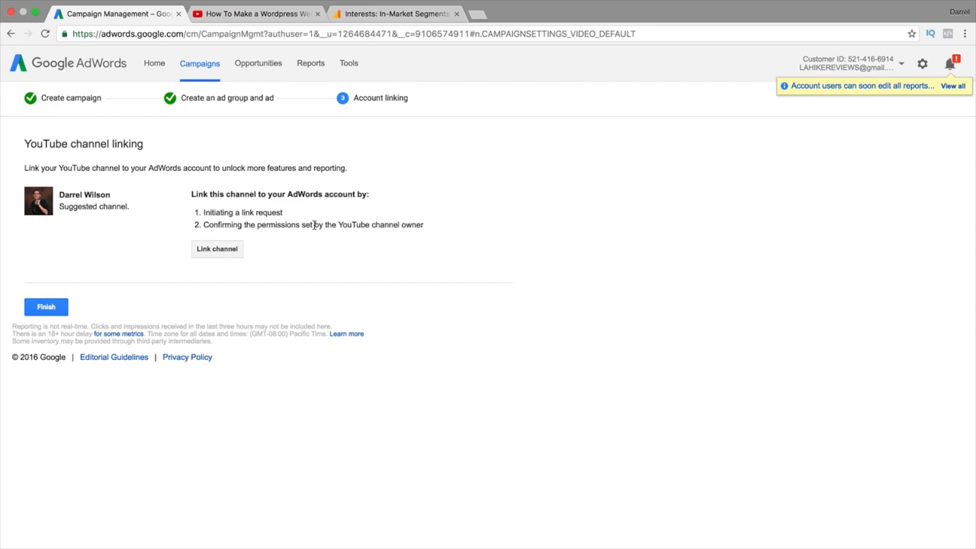
# Finish account linking, then view the 'How To Make a Wordpress Website 2016' YouTube tab
pyautogui.click(59, 307)
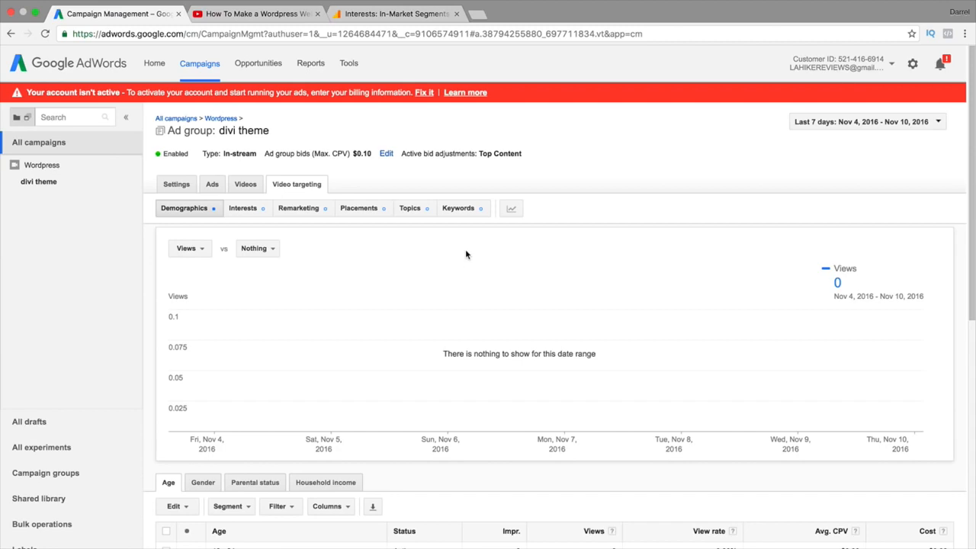
pyautogui.click(259, 14)
pyautogui.scroll(5, 328, 190)
pyautogui.scroll(15, 329, 202)
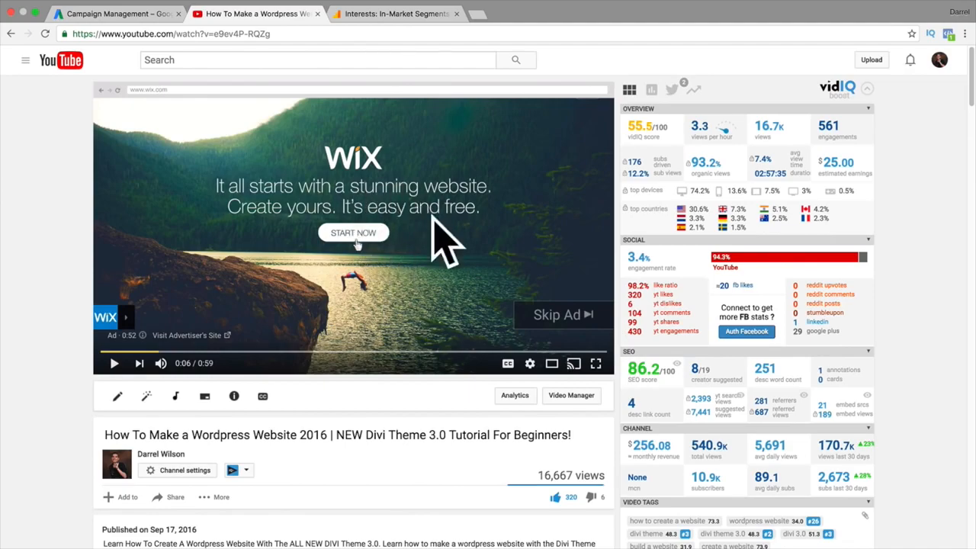
# Restore the dismissed Get More Website Leads ad, then return to the AdWords divi theme ad group
pyautogui.scroll(-20, 454, 308)
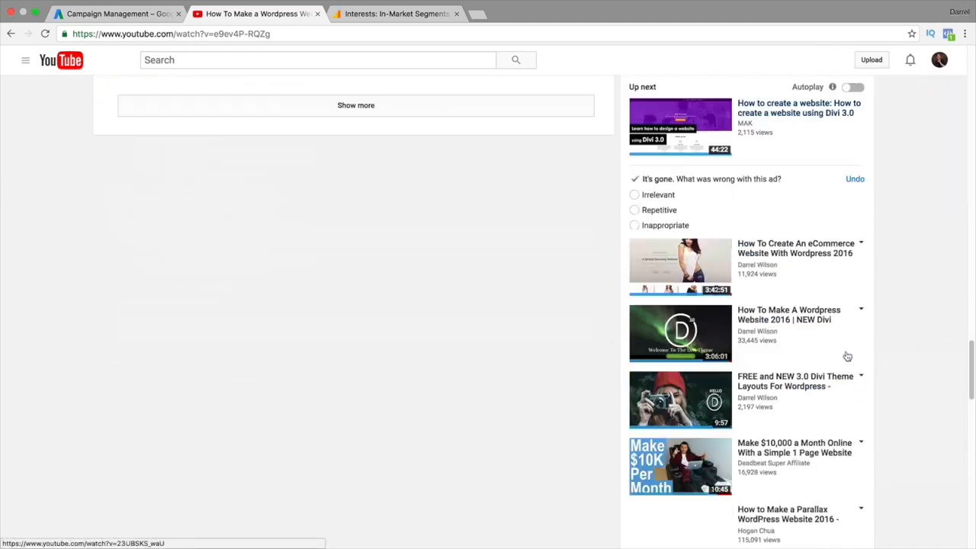
pyautogui.click(855, 179)
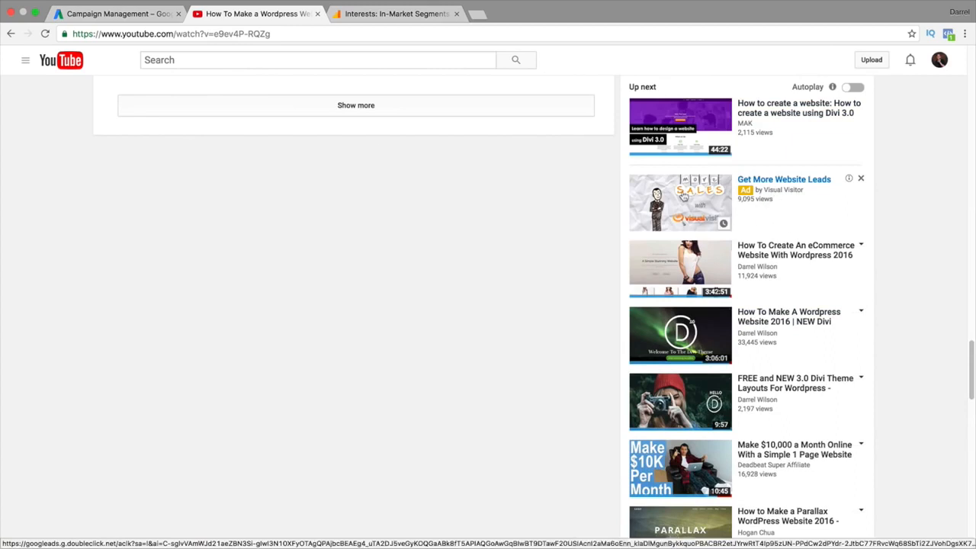
pyautogui.click(153, 14)
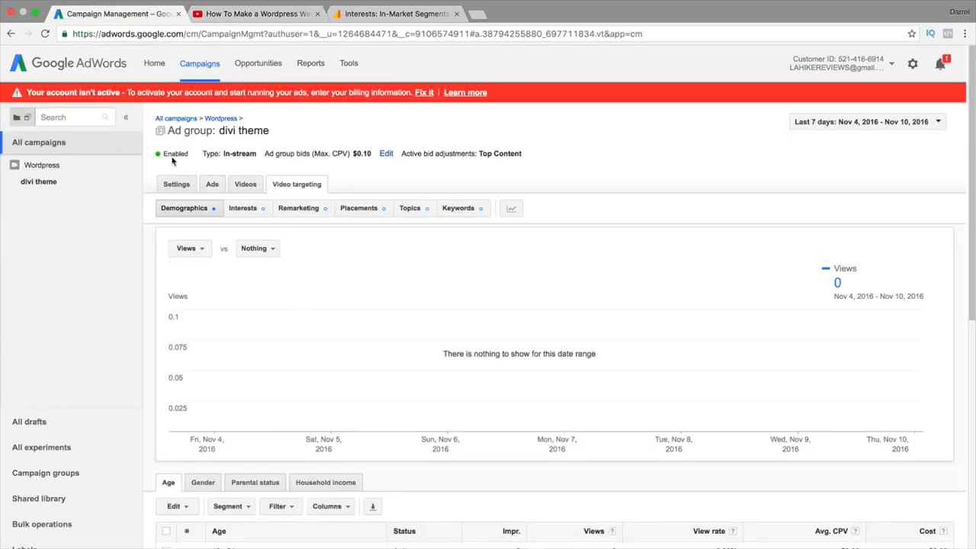
# Leave the ad group without saving and start a new campaign of type Video
pyautogui.click(202, 65)
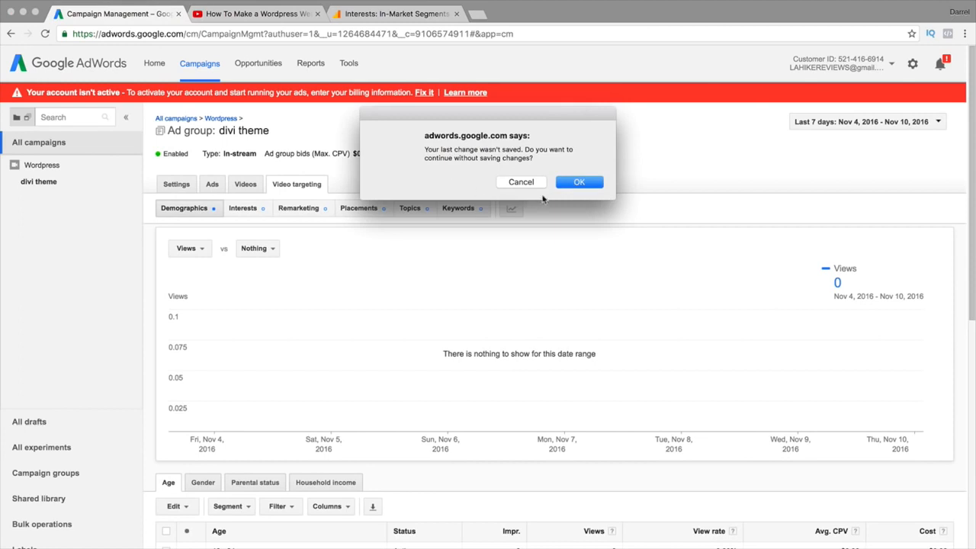
pyautogui.click(578, 183)
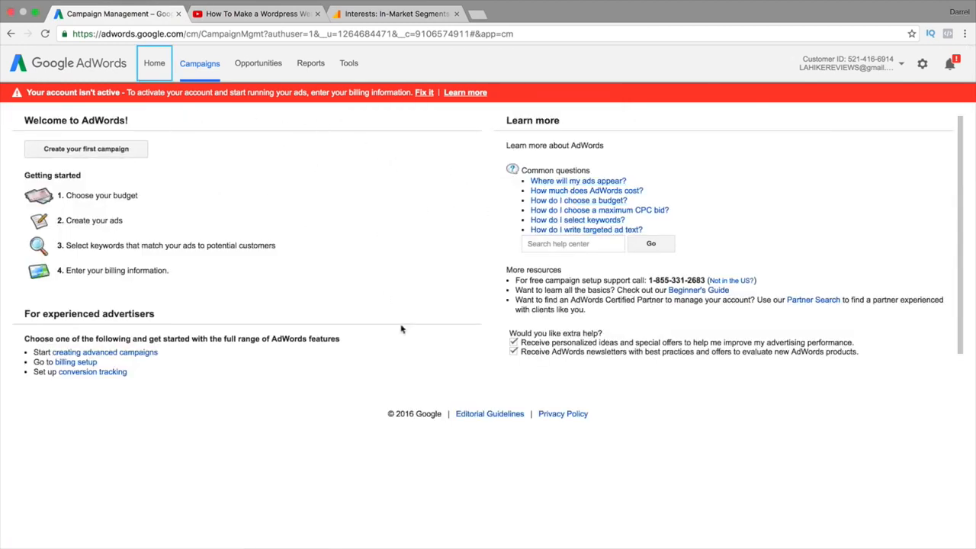
pyautogui.click(106, 152)
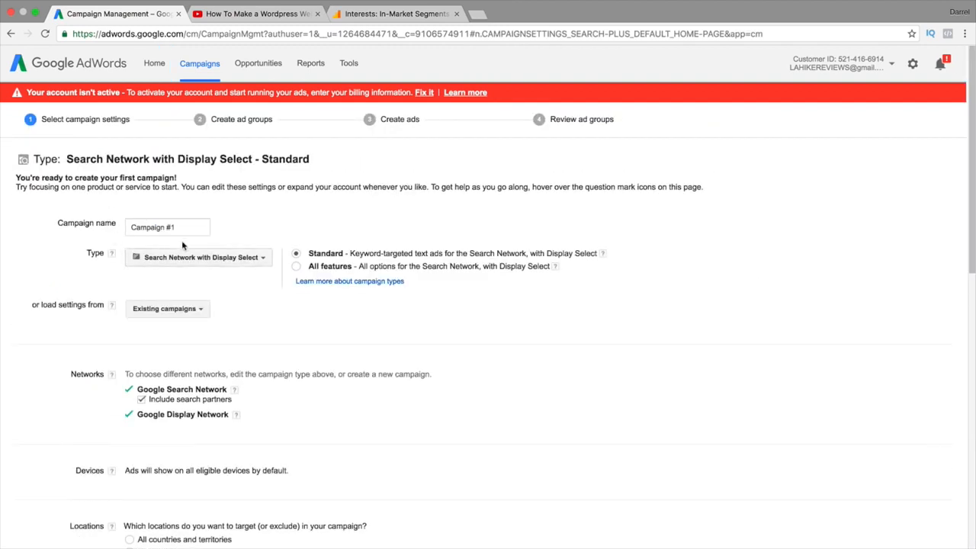
pyautogui.click(197, 259)
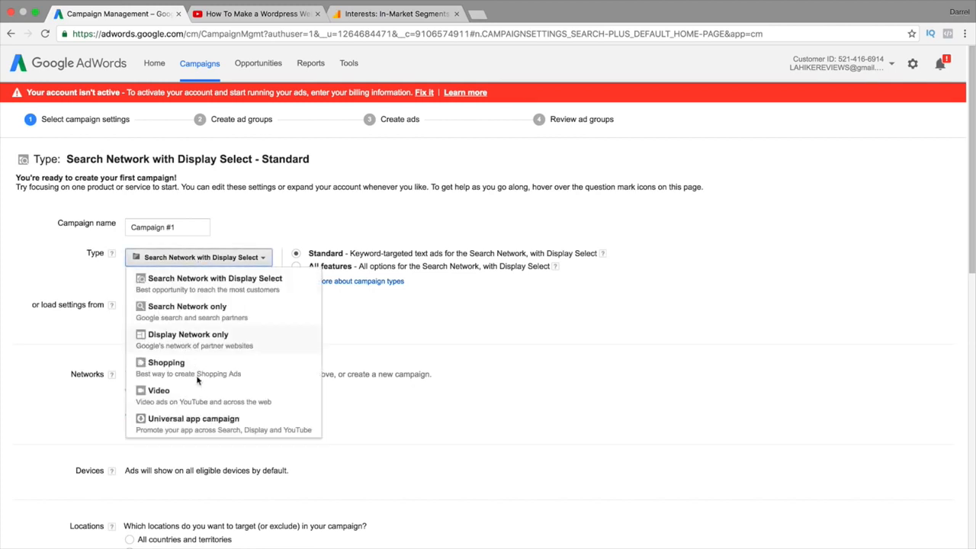
pyautogui.click(197, 396)
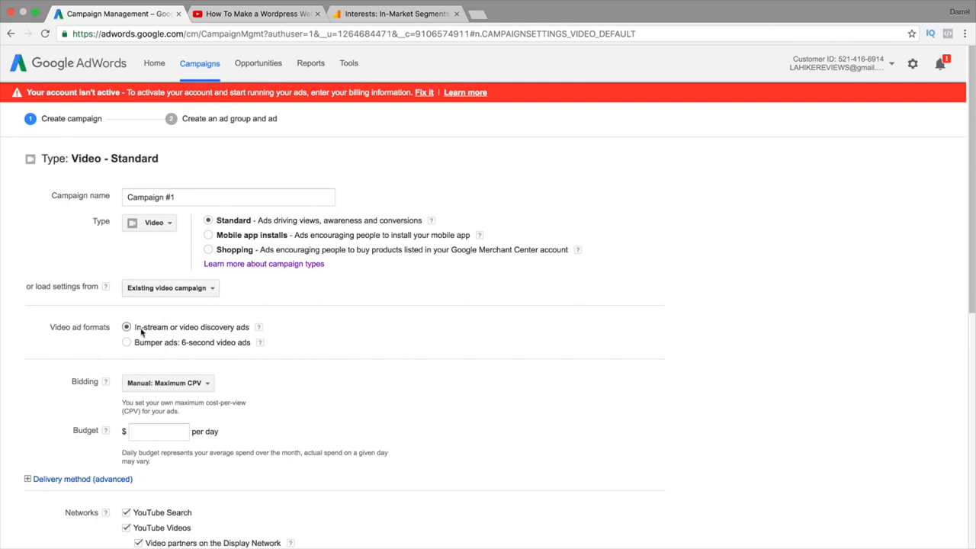
# Set a $5.00 daily budget, exclude video partners, target United States only, and save
pyautogui.scroll(-1, 191, 343)
pyautogui.click(183, 395)
pyautogui.scroll(-1, 237, 391)
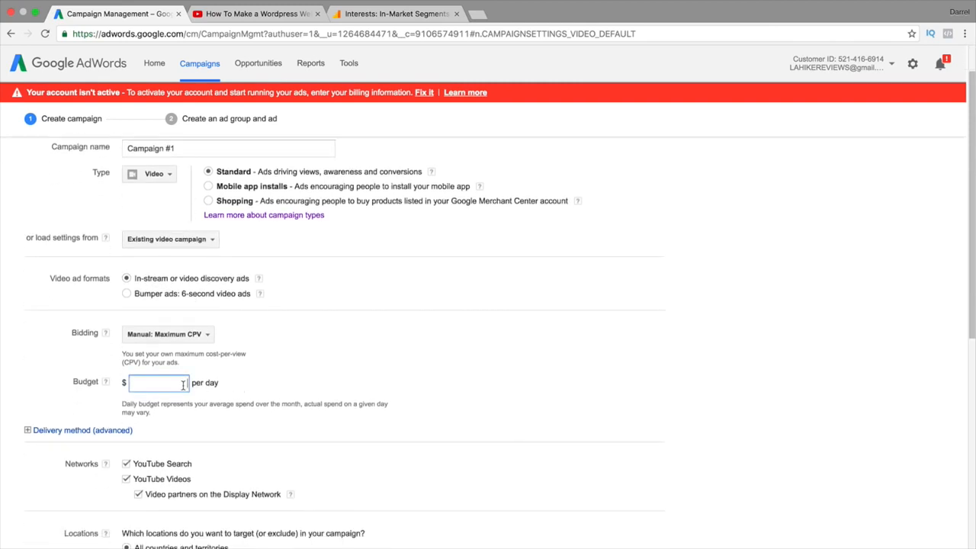
pyautogui.write('5.00')
pyautogui.scroll(-3, 325, 402)
pyautogui.click(138, 350)
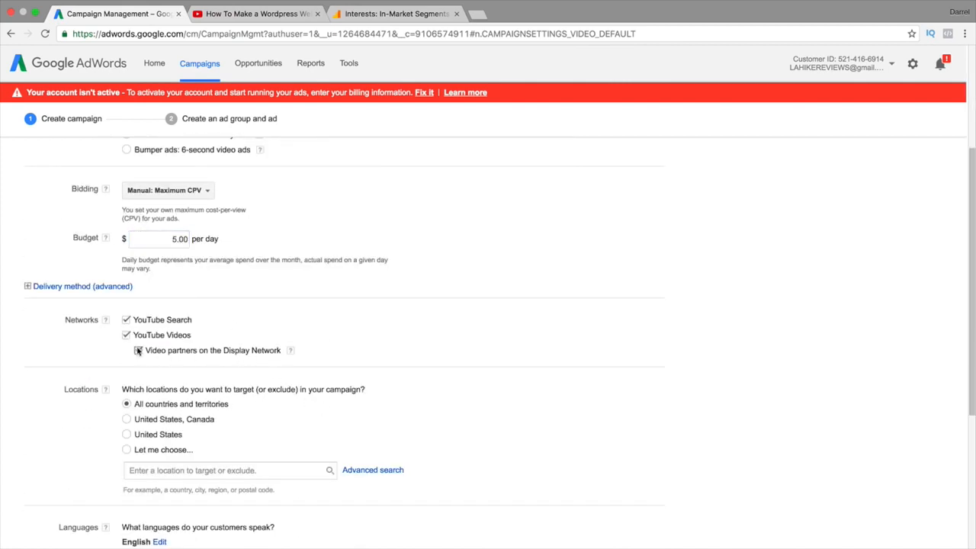
pyautogui.click(127, 435)
pyautogui.scroll(-5, 153, 423)
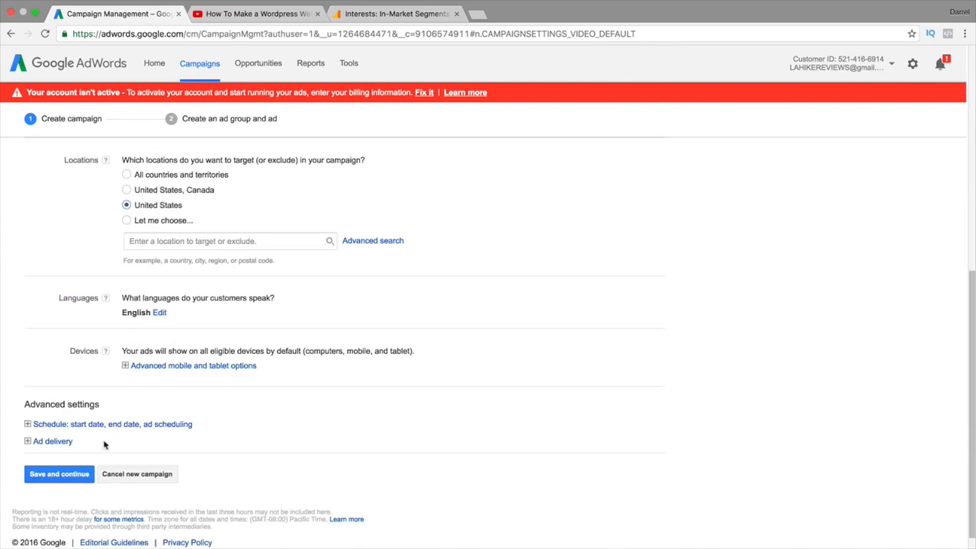
pyautogui.click(80, 473)
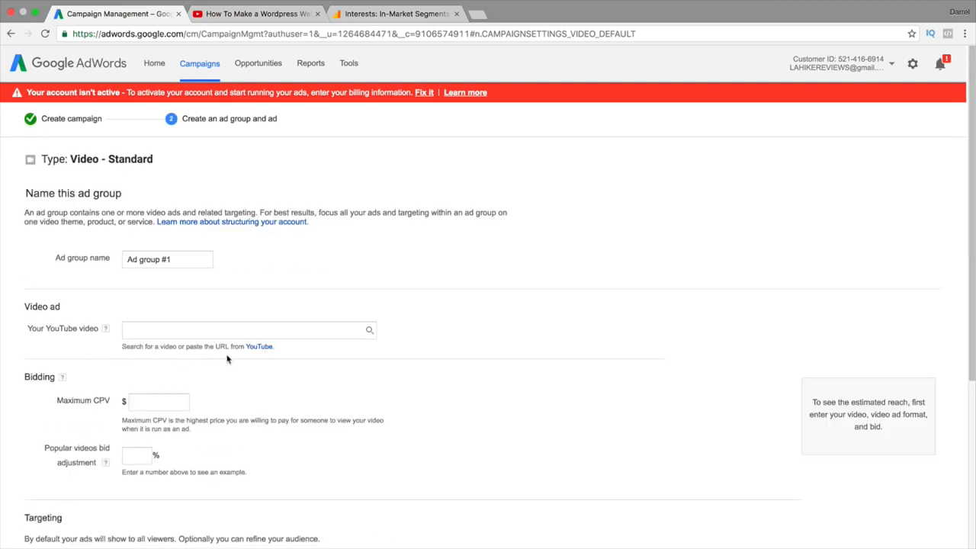
# Paste the 'How To Make a Wordpress Website 2016' video URL and choose Video discovery ad
pyautogui.rightClick(184, 318)
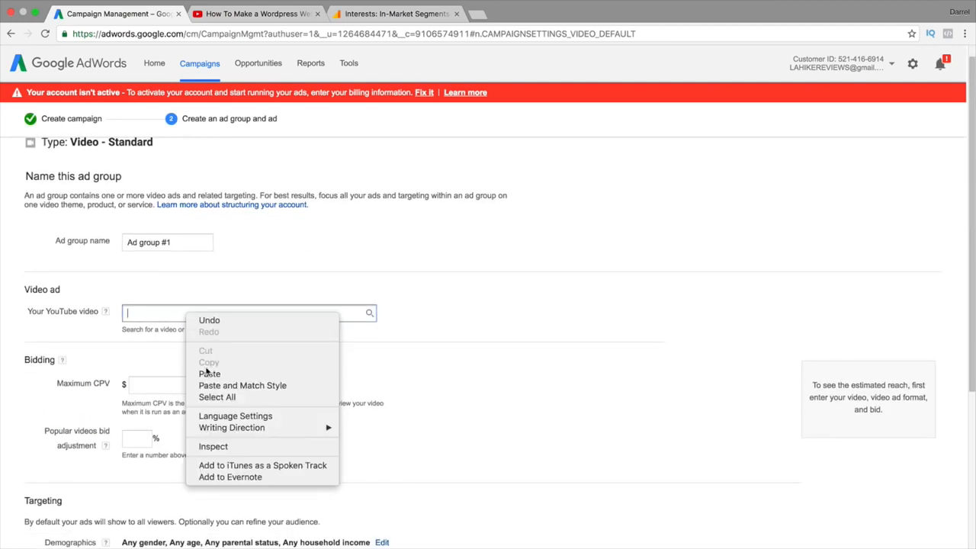
pyautogui.click(206, 371)
pyautogui.rightClick(160, 310)
pyautogui.click(185, 371)
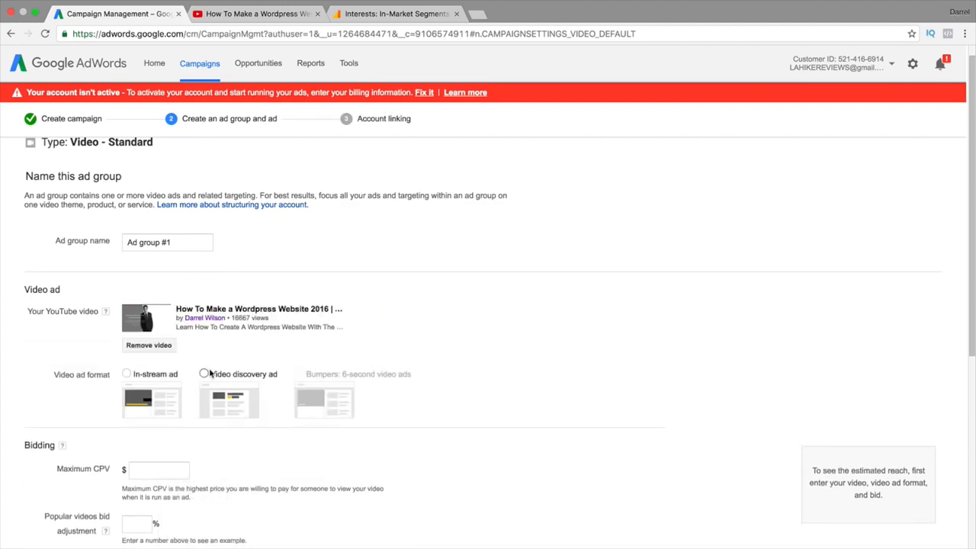
pyautogui.click(205, 373)
pyautogui.scroll(-4, 241, 364)
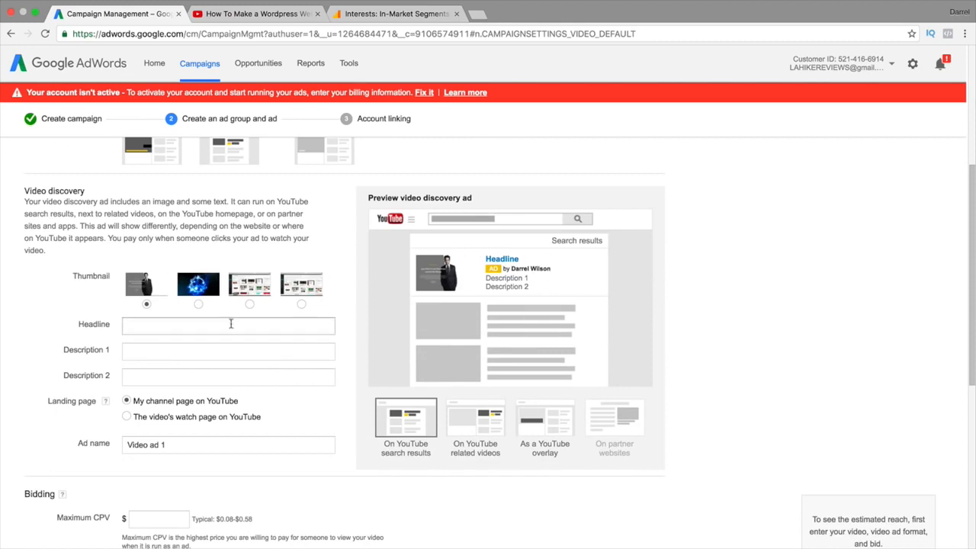
# Type the headline 'how to make an ecommerce website with divi'
pyautogui.click(243, 331)
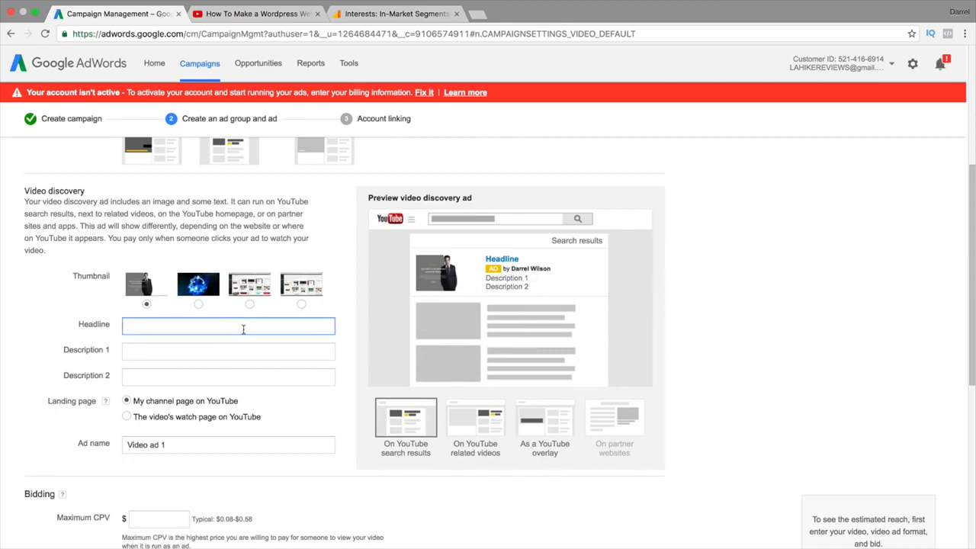
pyautogui.write('how to make an ecommer e')
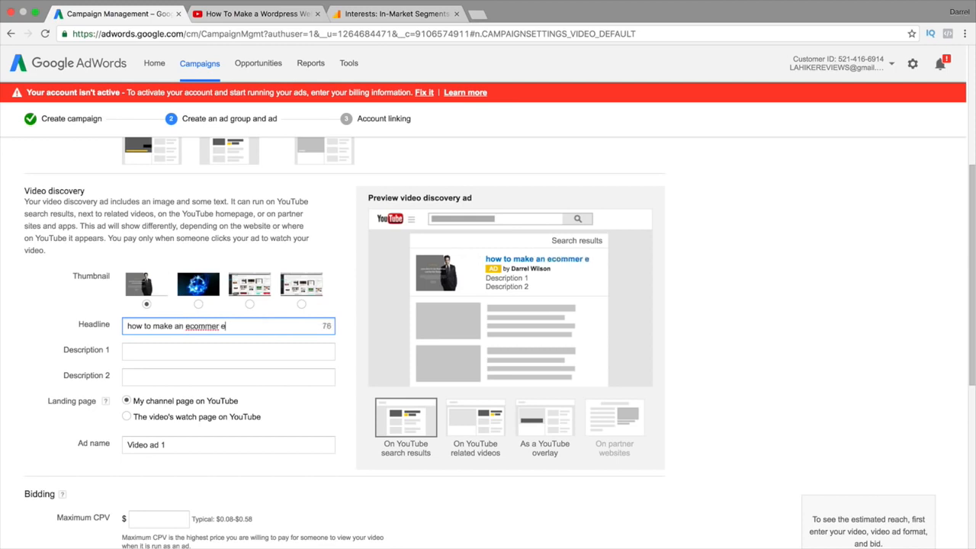
pyautogui.press('BackSpace')
pyautogui.press('BackSpace')
pyautogui.press('BackSpace')
pyautogui.write('ce website')
pyautogui.write(' with th')
pyautogui.press('BackSpace')
pyautogui.write('divi')
# Recapitalise the headline to 'How To Make An eCommerce Website With divi'
pyautogui.click(133, 327)
pyautogui.press('BackSpace')
pyautogui.write('H')
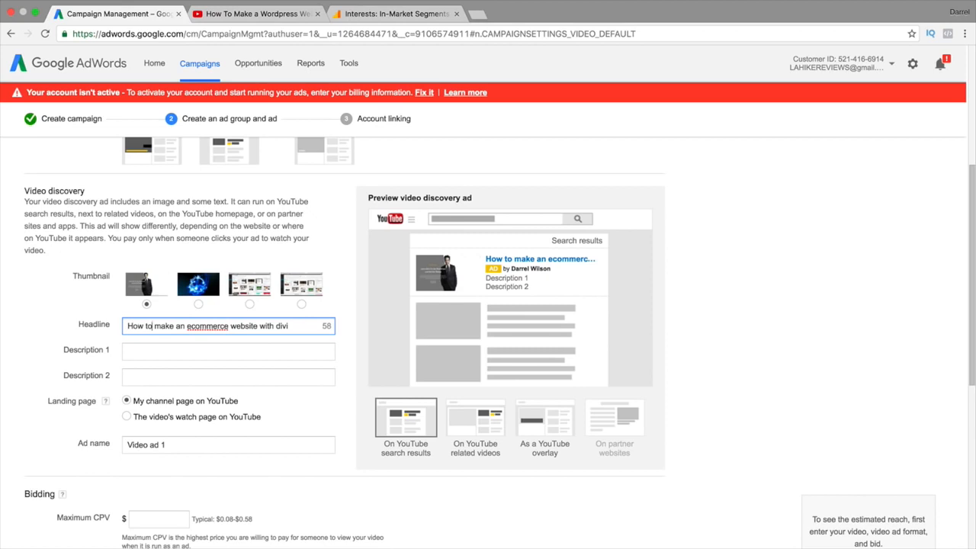
pyautogui.press('BackSpace')
pyautogui.write('T')
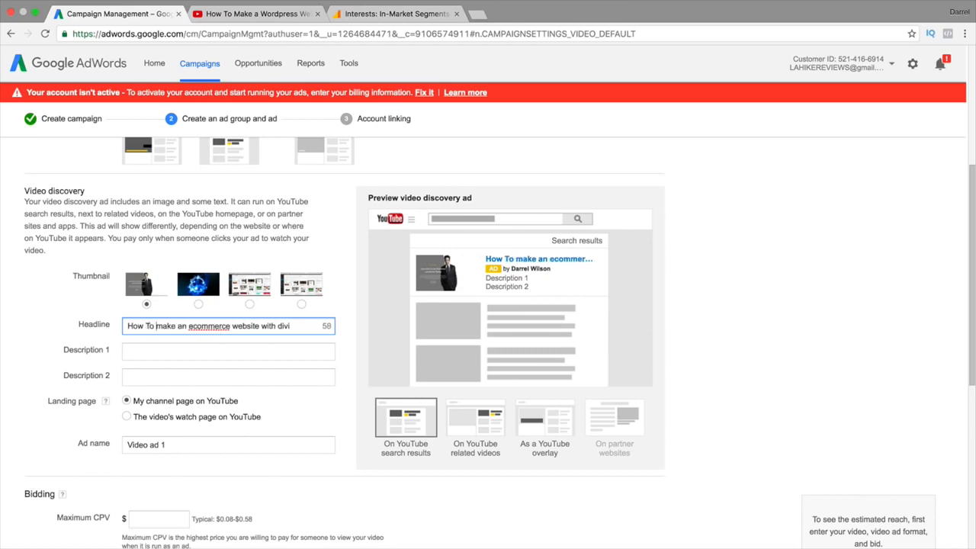
pyautogui.click(159, 325)
pyautogui.press('BackSpace')
pyautogui.write('M')
pyautogui.press('BackSpace')
pyautogui.write('A')
pyautogui.click(194, 325)
pyautogui.press('BackSpace')
pyautogui.write('e')
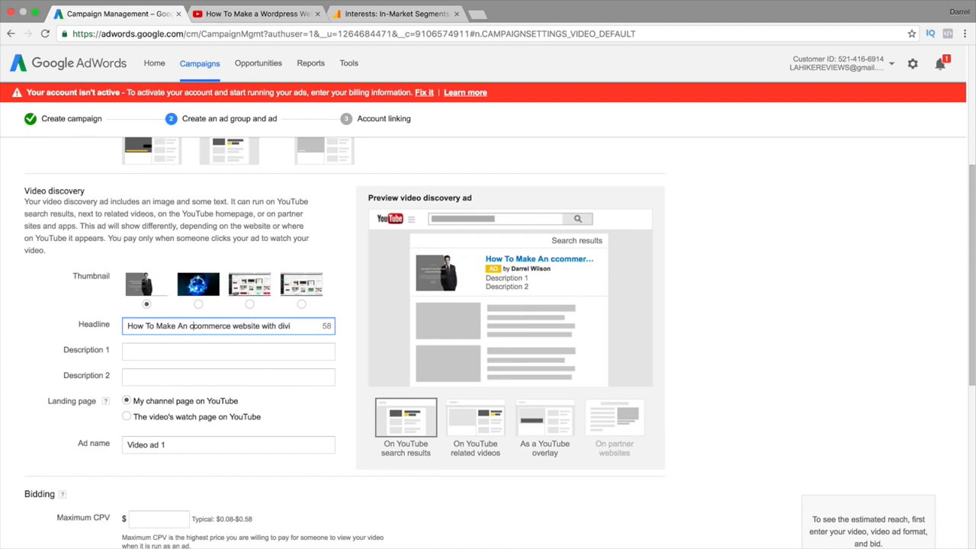
pyautogui.click(196, 326)
pyautogui.press('BackSpace')
pyautogui.write('C')
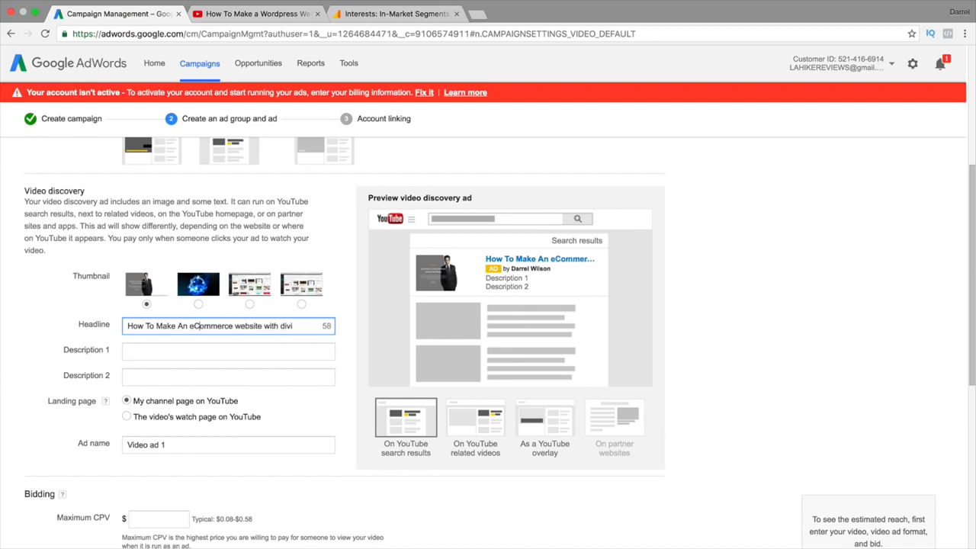
pyautogui.click(236, 326)
pyautogui.press('BackSpace')
pyautogui.write('W')
pyautogui.press('BackSpace')
pyautogui.write('W')
# Enter descriptions 'learn how to make a wordpress site' and 'i show you step by step'
pyautogui.click(146, 352)
pyautogui.write('l;ear')
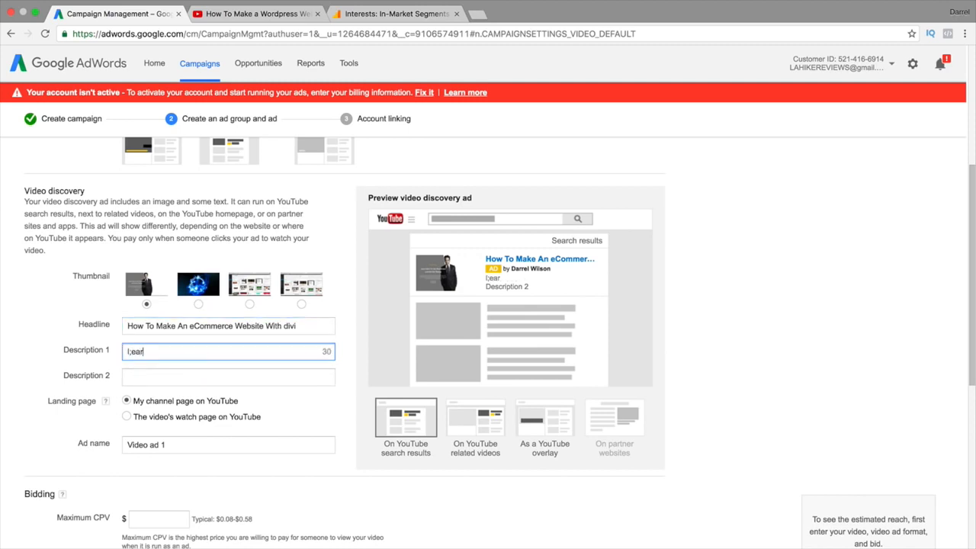
pyautogui.press('BackSpace')
pyautogui.press('BackSpace')
pyautogui.press('BackSpace')
pyautogui.press('BackSpace')
pyautogui.press('BackSpace')
pyautogui.write('learn hiow')
pyautogui.press('BackSpace')
pyautogui.press('BackSpace')
pyautogui.press('BackSpace')
pyautogui.write('ow to make a wordpress website')
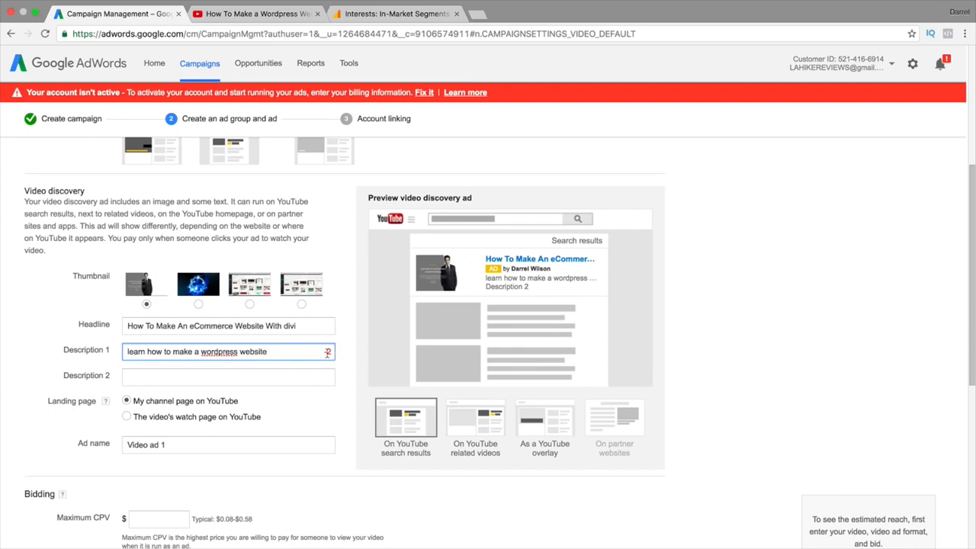
pyautogui.doubleClick(263, 349)
pyautogui.write('site')
pyautogui.click(149, 375)
pyautogui.write('i')
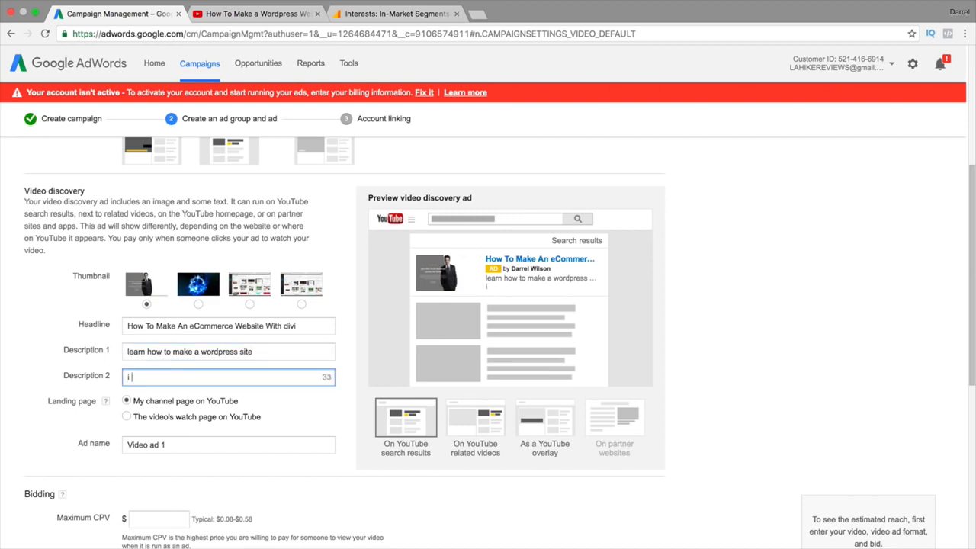
pyautogui.write(' show you step by step')
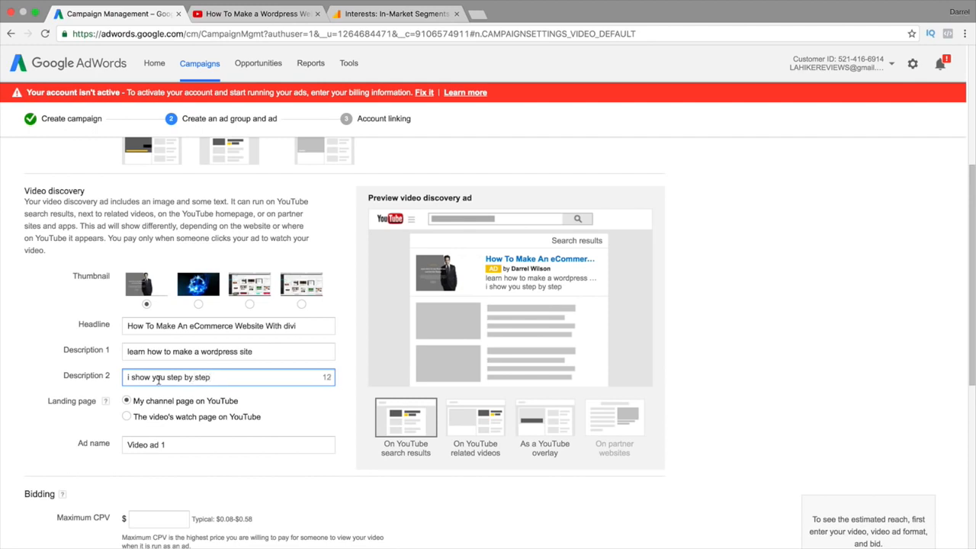
pyautogui.scroll(-1, 179, 404)
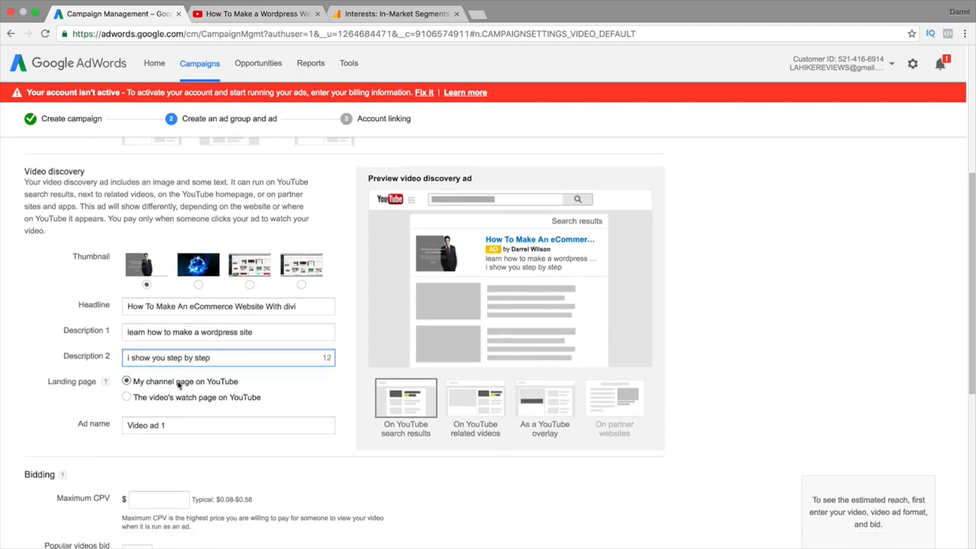
# Rename the ad to 'divi theme tutorial'
pyautogui.scroll(-3, 227, 396)
pyautogui.click(229, 372)
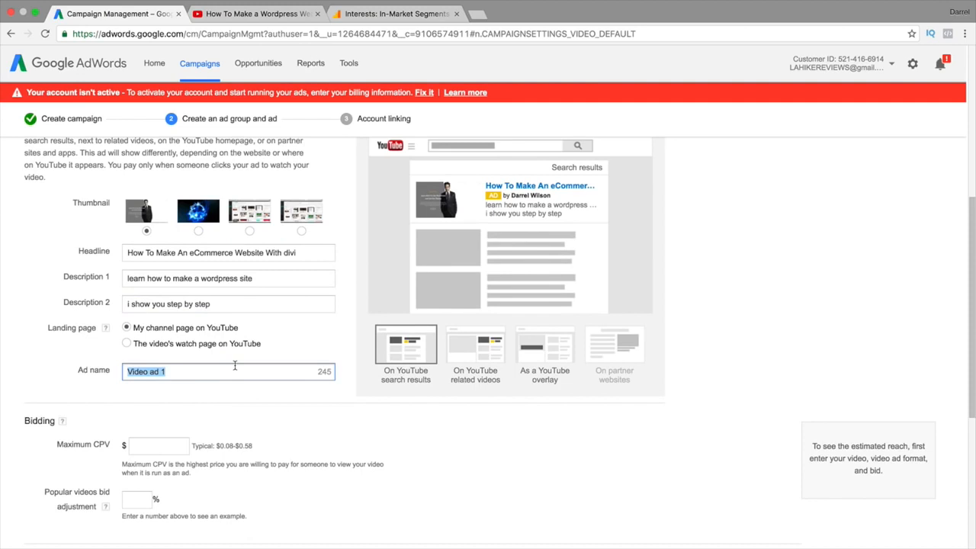
pyautogui.write('divi them,e')
pyautogui.write('e ')
pyautogui.write('tutorial')
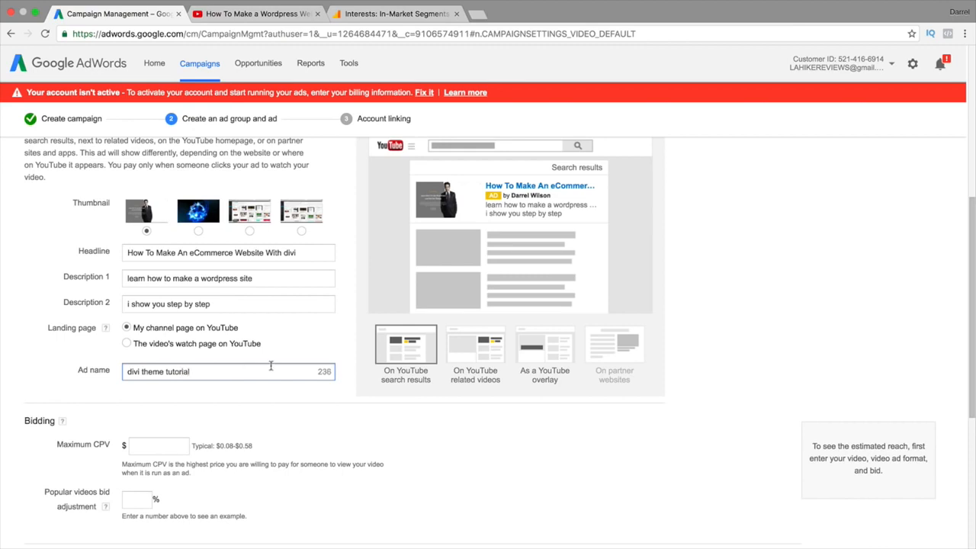
# Compare the ad previews in YouTube search results, beside related videos, and as an overlay
pyautogui.click(474, 349)
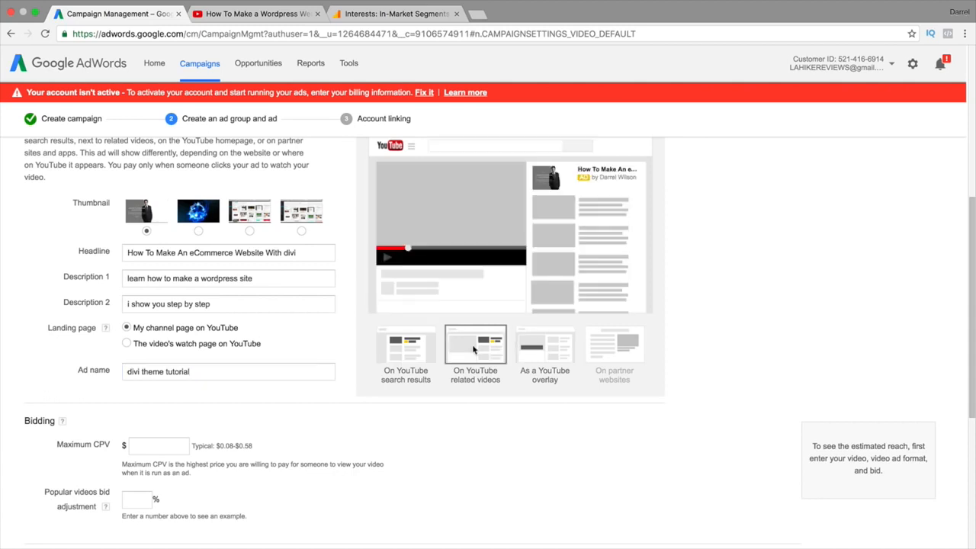
pyautogui.click(538, 347)
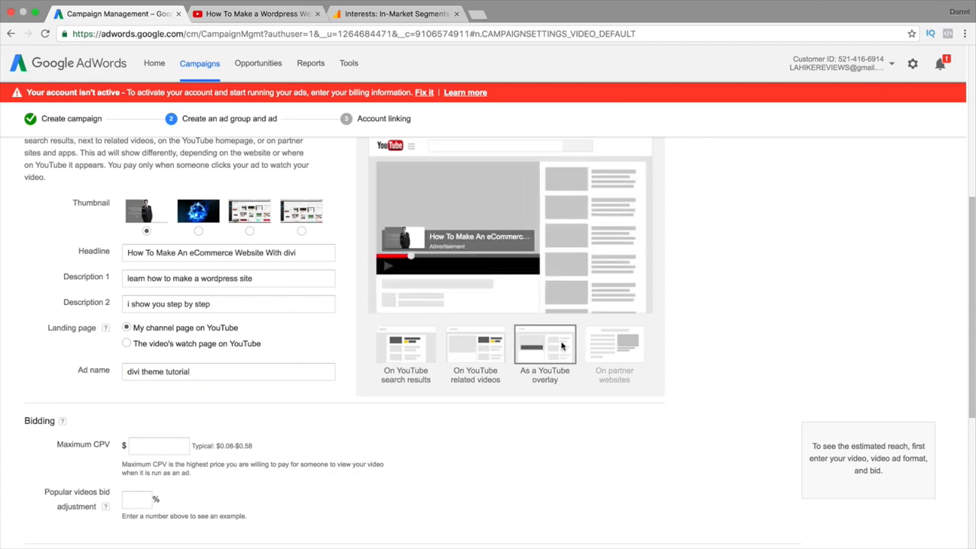
pyautogui.click(479, 347)
pyautogui.click(397, 347)
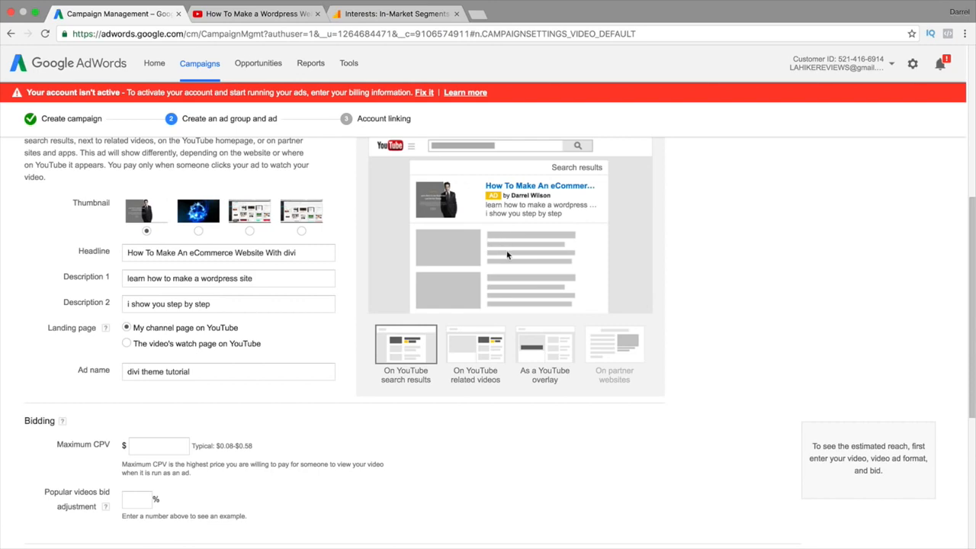
pyautogui.click(465, 356)
pyautogui.scroll(3, 751, 329)
pyautogui.scroll(-3, 751, 340)
pyautogui.click(408, 352)
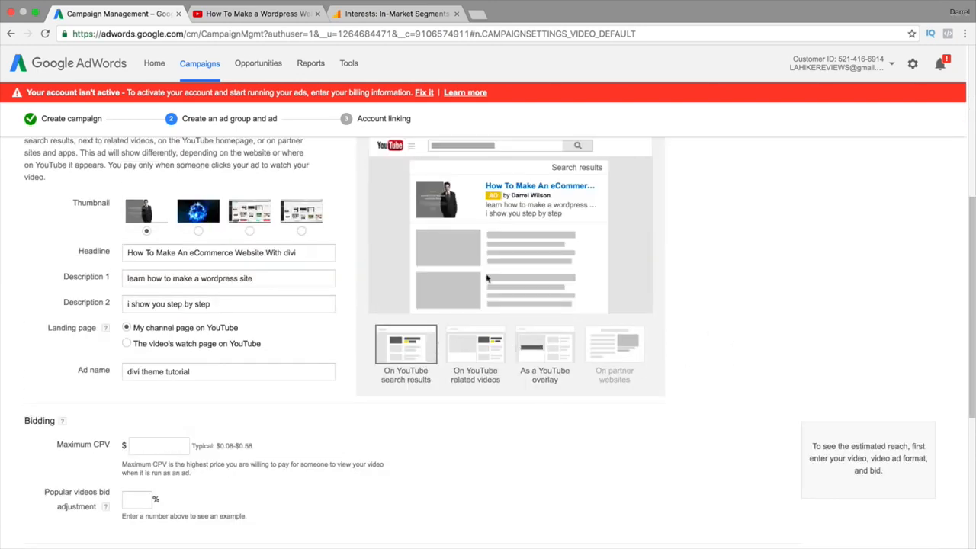
pyautogui.click(482, 354)
pyautogui.click(556, 360)
pyautogui.scroll(1, 551, 343)
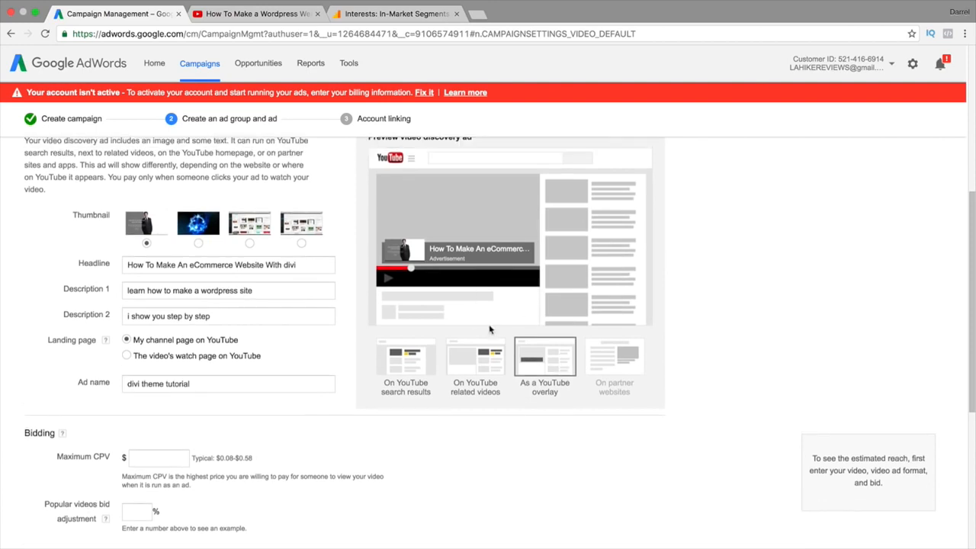
pyautogui.scroll(2, 478, 328)
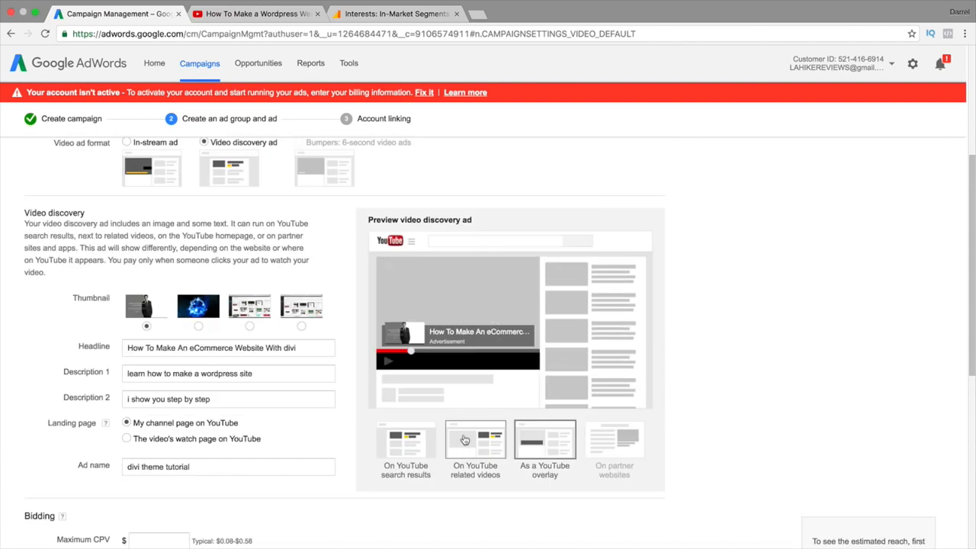
pyautogui.click(463, 445)
pyautogui.click(409, 440)
pyautogui.click(455, 436)
pyautogui.click(403, 448)
pyautogui.click(451, 444)
pyautogui.scroll(-3, 427, 427)
# Set the Maximum CPV bid to $0.10
pyautogui.click(153, 343)
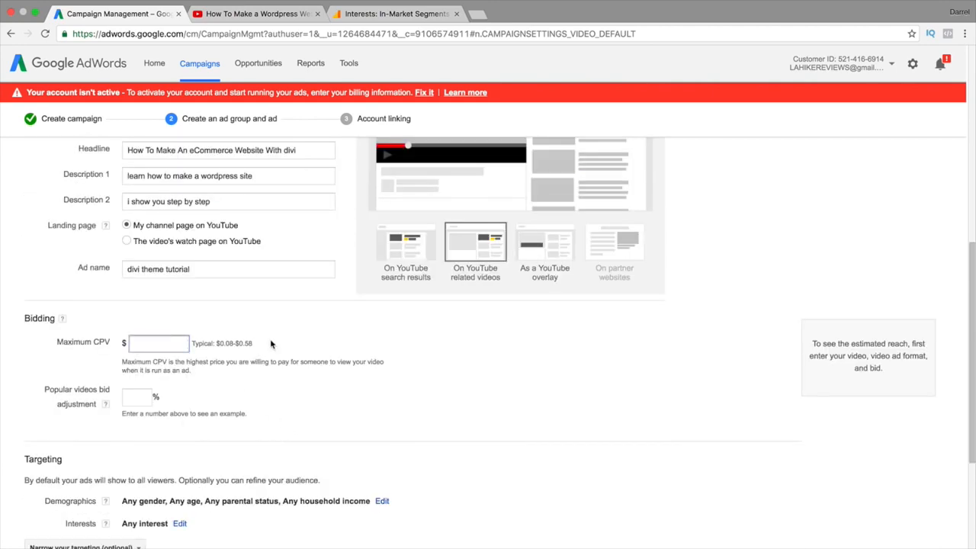
pyautogui.write('0.10')
pyautogui.press('Tab')
pyautogui.scroll(-3, 220, 319)
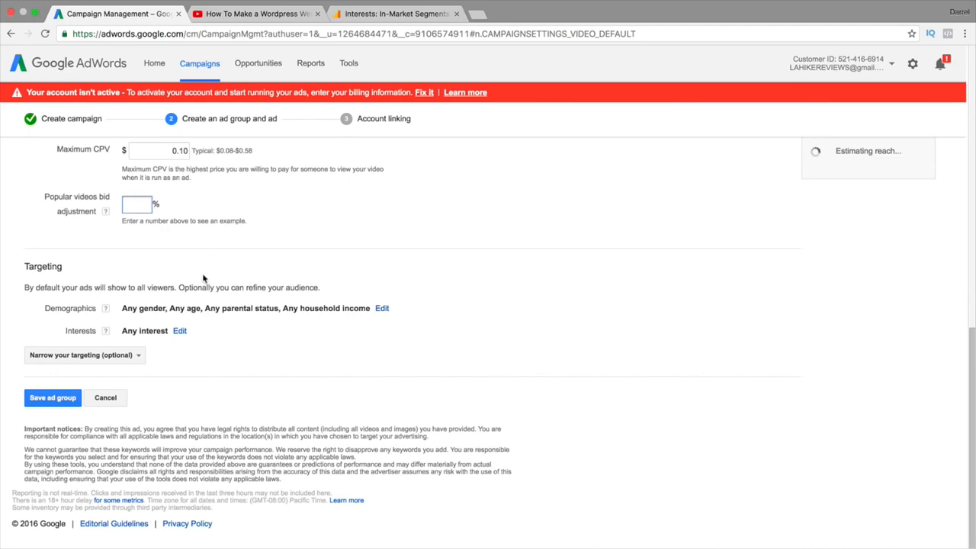
pyautogui.scroll(4, 221, 220)
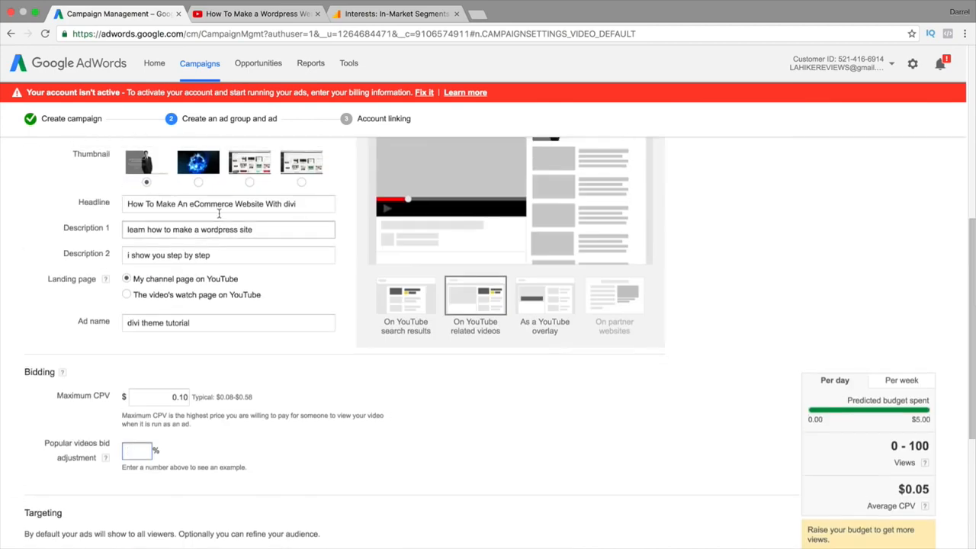
pyautogui.scroll(3, 221, 221)
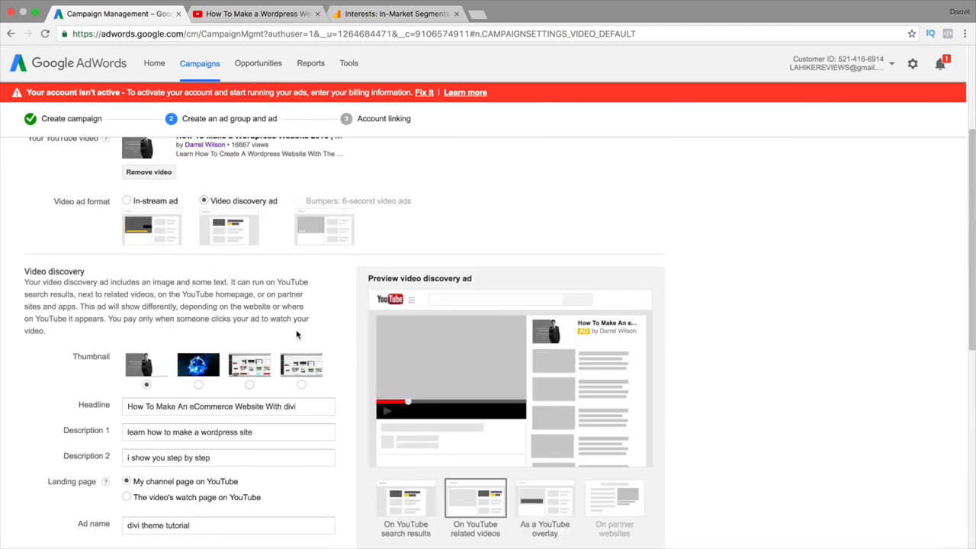
pyautogui.scroll(1, 295, 333)
pyautogui.scroll(-1, 295, 332)
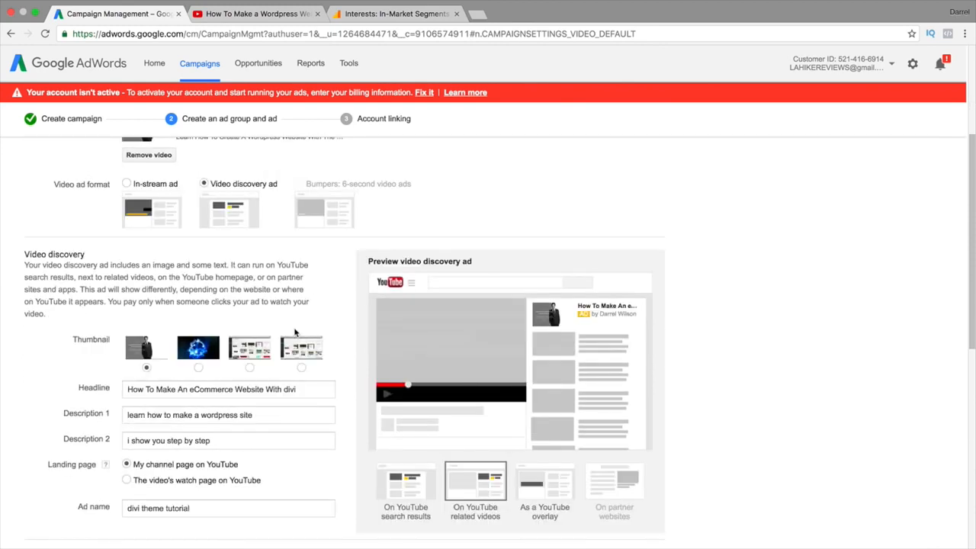
pyautogui.scroll(-1, 331, 339)
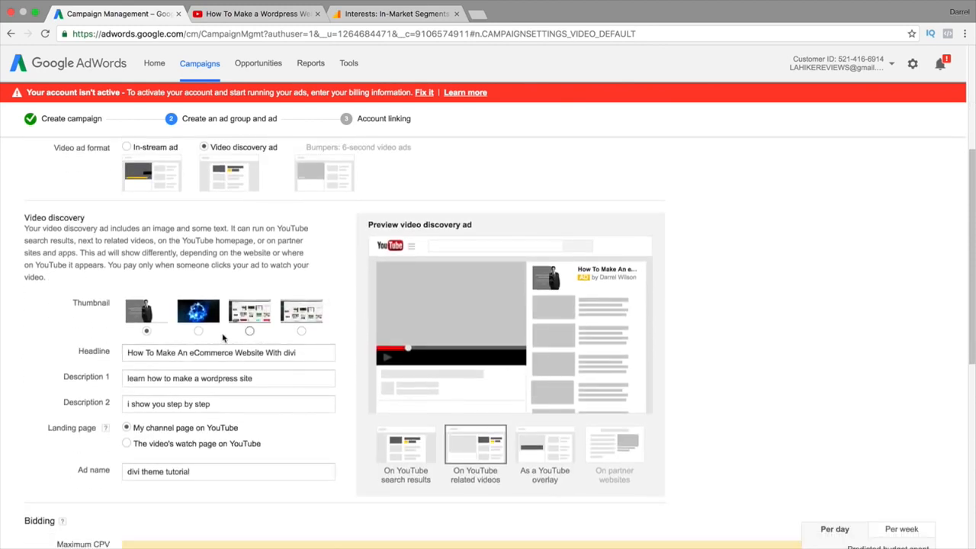
pyautogui.click(198, 330)
pyautogui.click(255, 334)
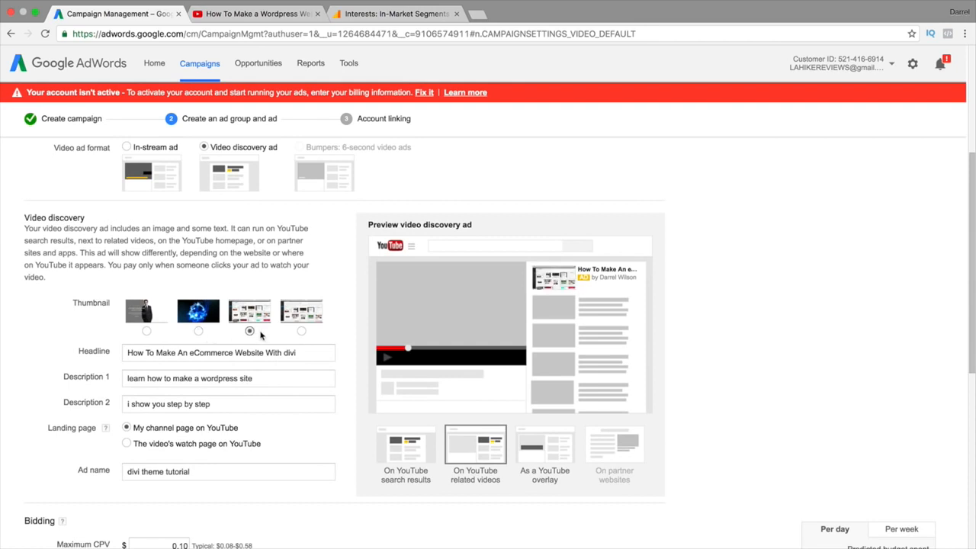
pyautogui.click(304, 333)
pyautogui.click(146, 331)
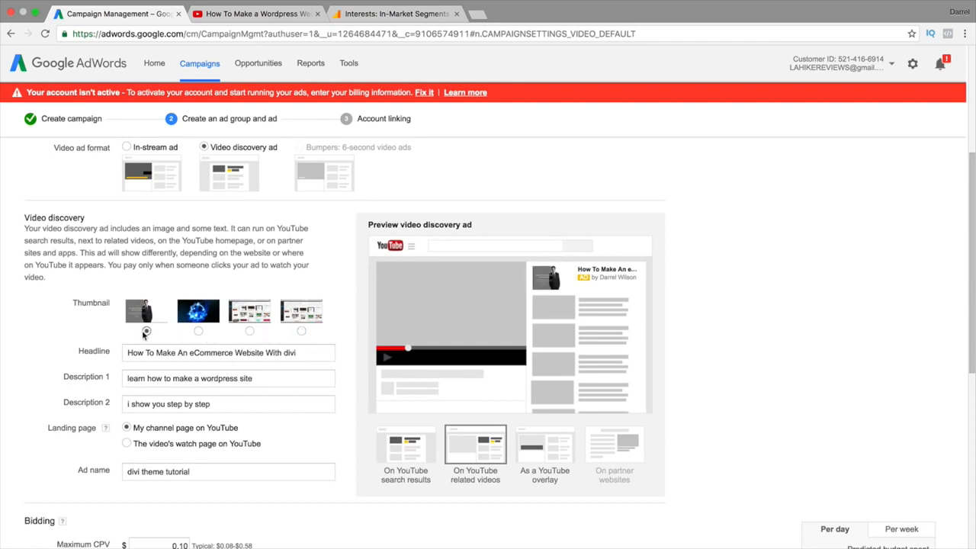
pyautogui.scroll(-1, 144, 333)
pyautogui.scroll(-1, 143, 331)
pyautogui.click(198, 265)
pyautogui.click(250, 264)
pyautogui.click(301, 264)
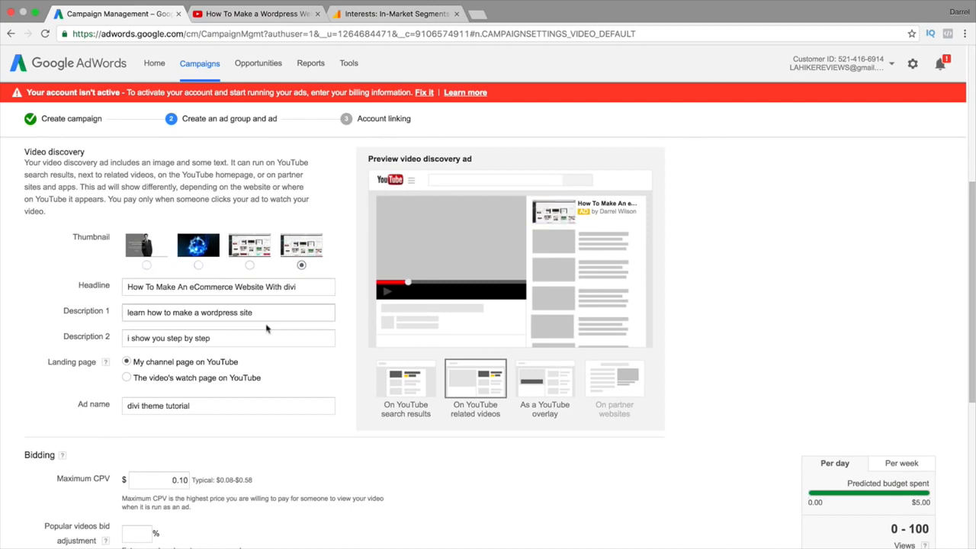
pyautogui.scroll(1, 190, 286)
pyautogui.click(145, 268)
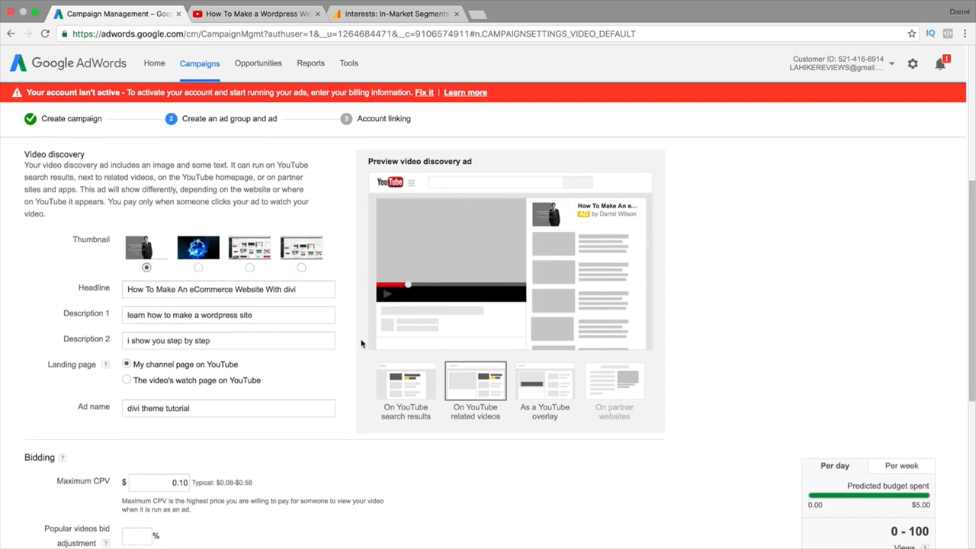
pyautogui.scroll(3, 407, 326)
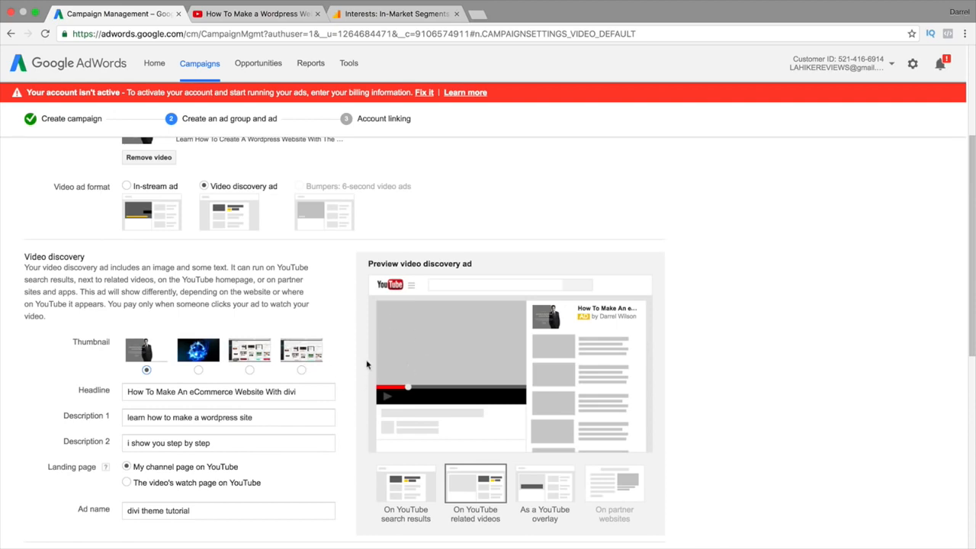
pyautogui.scroll(1, 367, 372)
pyautogui.scroll(-2, 310, 338)
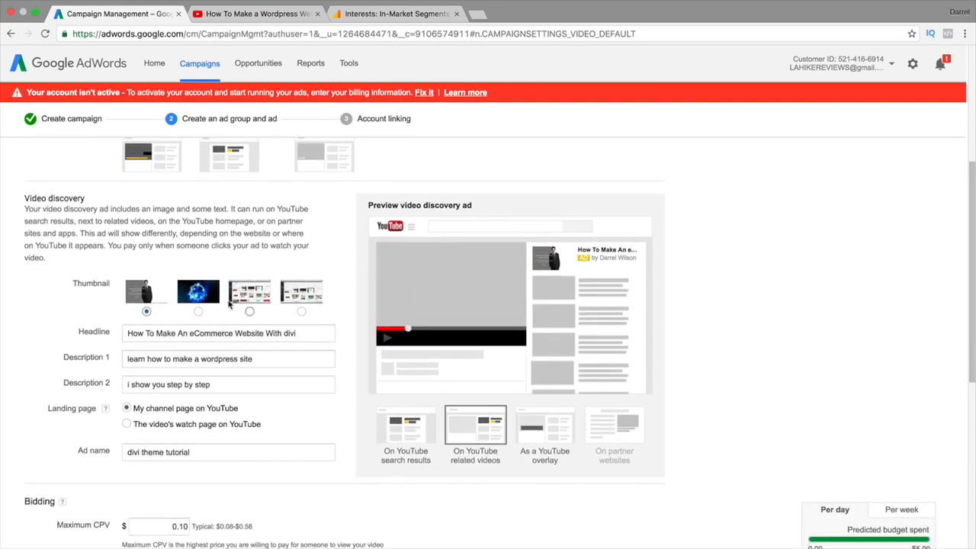
pyautogui.scroll(-3, 200, 357)
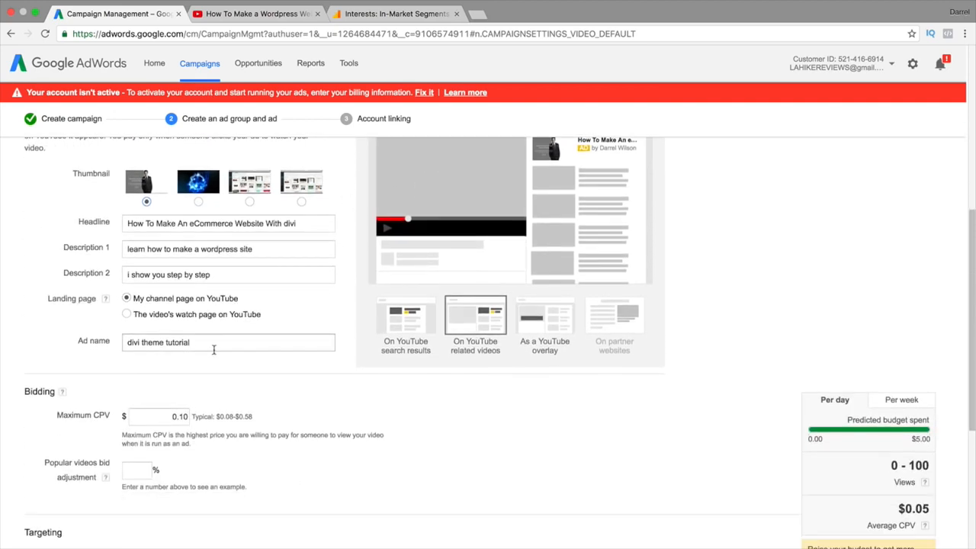
pyautogui.scroll(3, 208, 350)
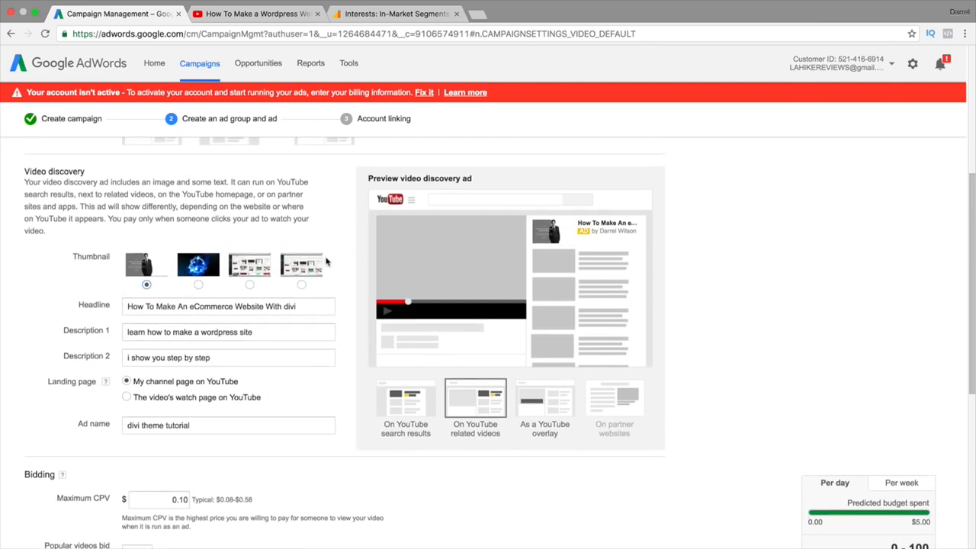
pyautogui.scroll(-5, 327, 263)
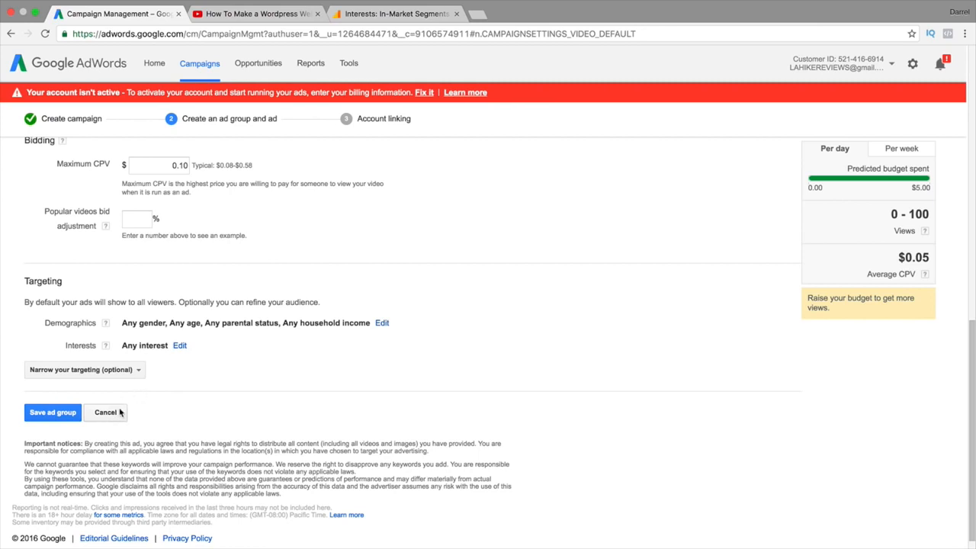
# Discard the ad group draft and review remarketing list options in Shared library > Audiences
pyautogui.click(106, 412)
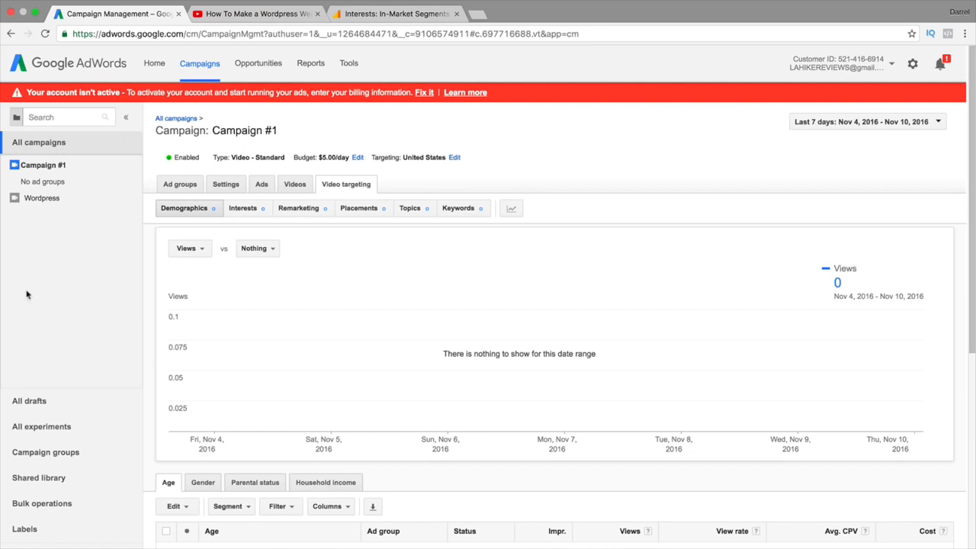
pyautogui.click(39, 478)
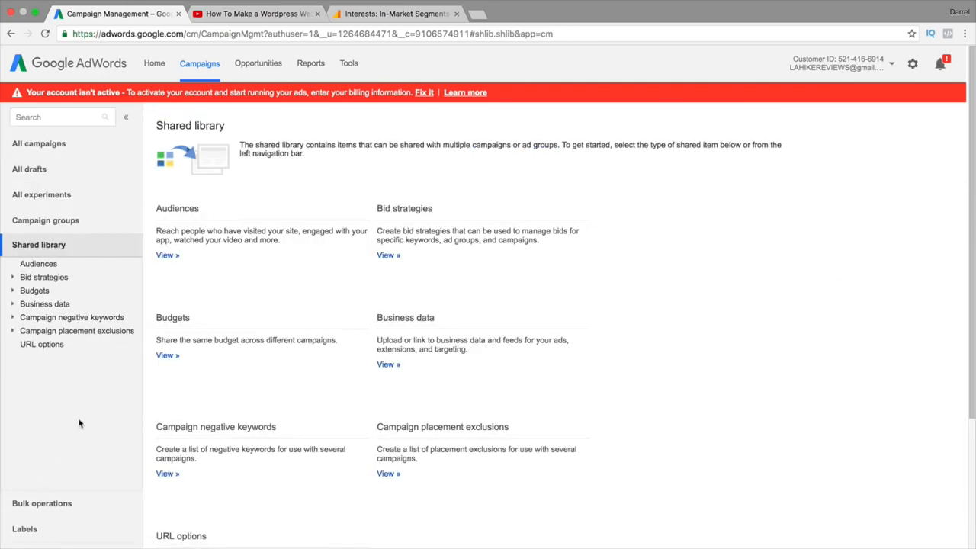
pyautogui.click(168, 255)
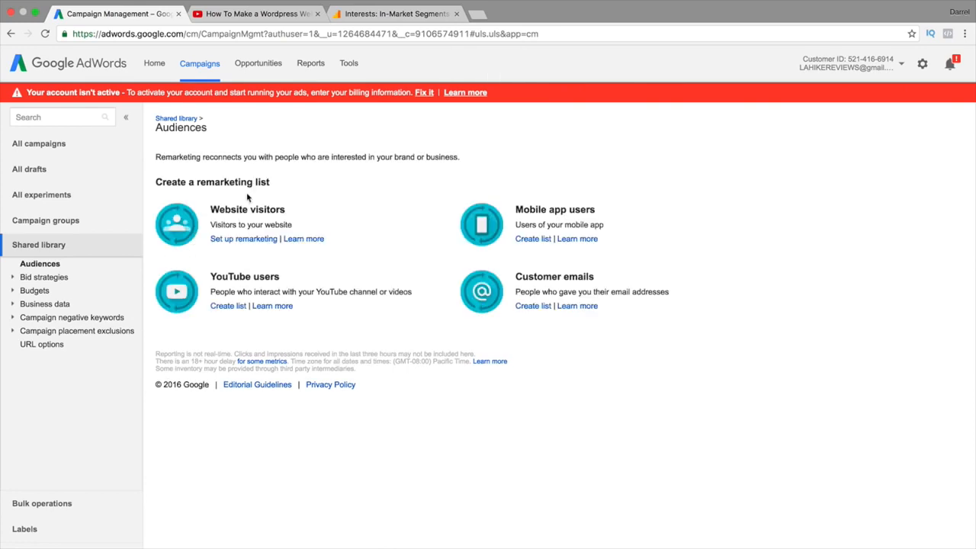
pyautogui.moveTo(263, 183); pyautogui.dragTo(147, 182)
pyautogui.moveTo(237, 224); pyautogui.dragTo(294, 225)
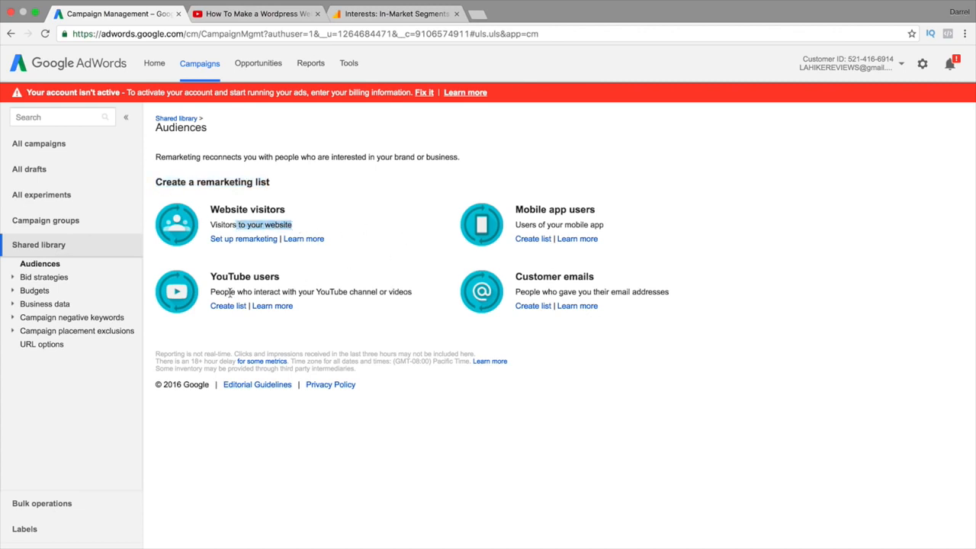
pyautogui.moveTo(230, 293); pyautogui.dragTo(411, 293)
pyautogui.click(378, 292)
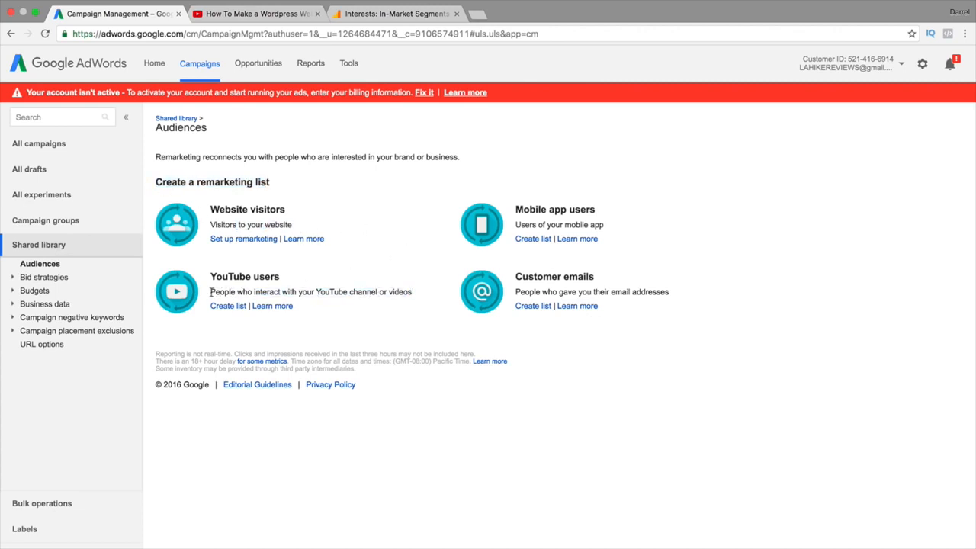
pyautogui.moveTo(213, 292); pyautogui.dragTo(398, 292)
# Start a YouTube users list, then open the other account's All campaigns in a new tab
pyautogui.click(240, 307)
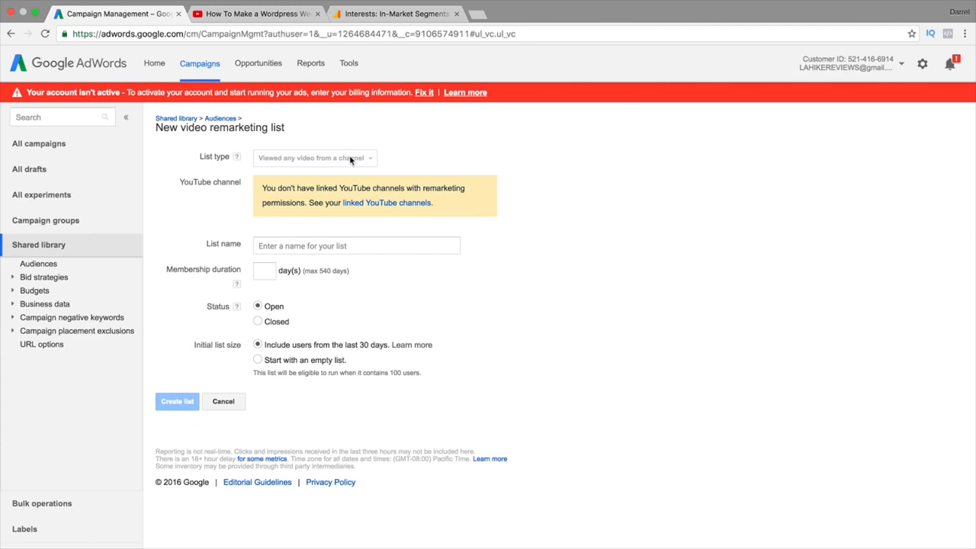
pyautogui.click(900, 66)
pyautogui.click(832, 191)
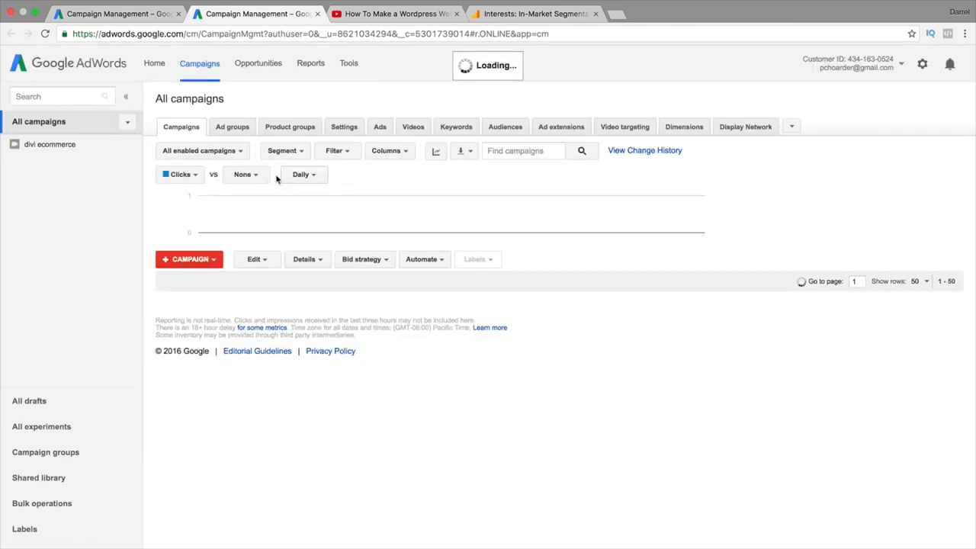
# In the second account's Shared library Audiences, start a new YouTube users remarketing list
pyautogui.click(59, 481)
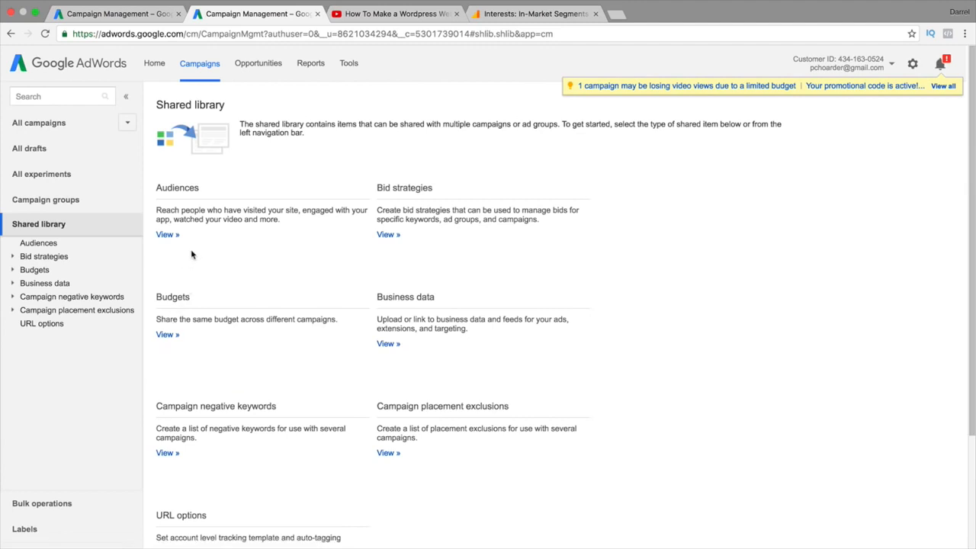
pyautogui.click(164, 237)
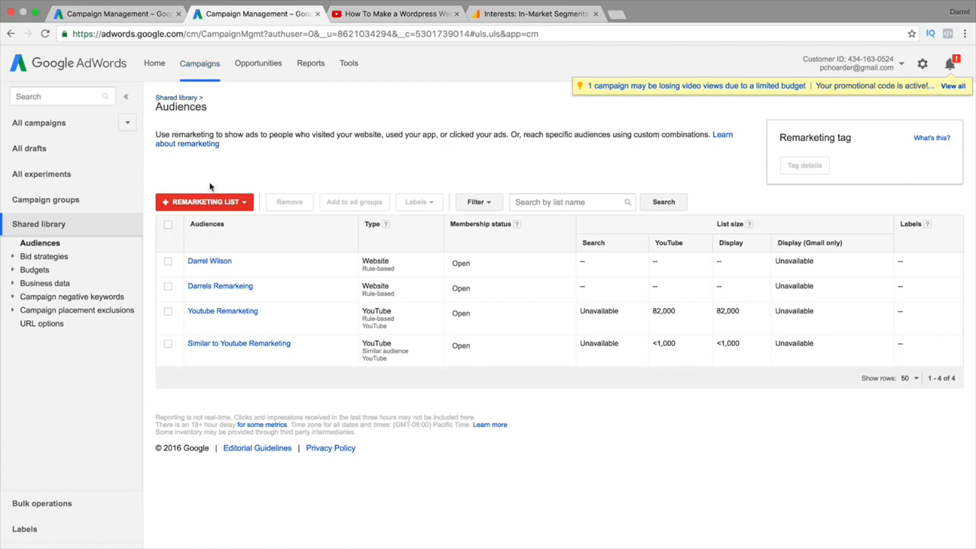
pyautogui.click(207, 233)
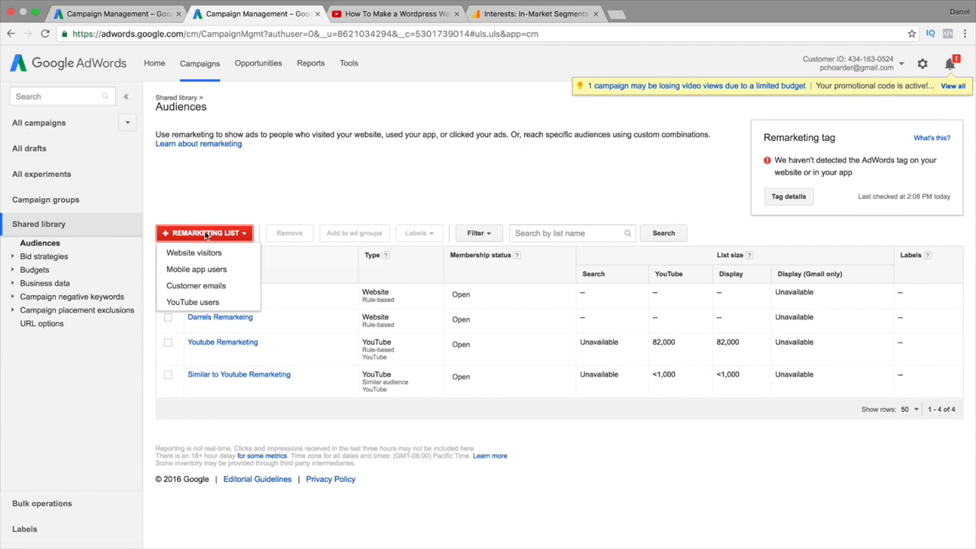
pyautogui.click(206, 234)
pyautogui.click(204, 233)
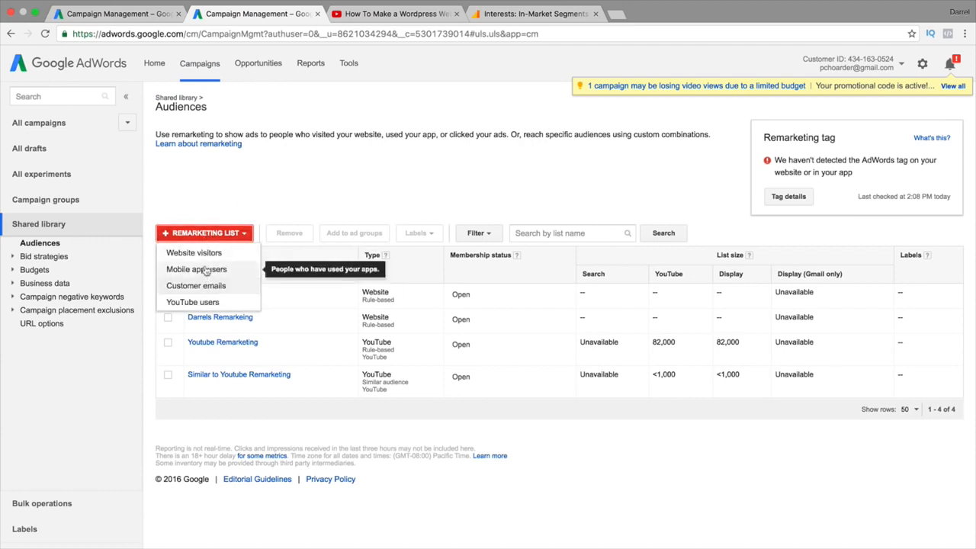
pyautogui.click(200, 302)
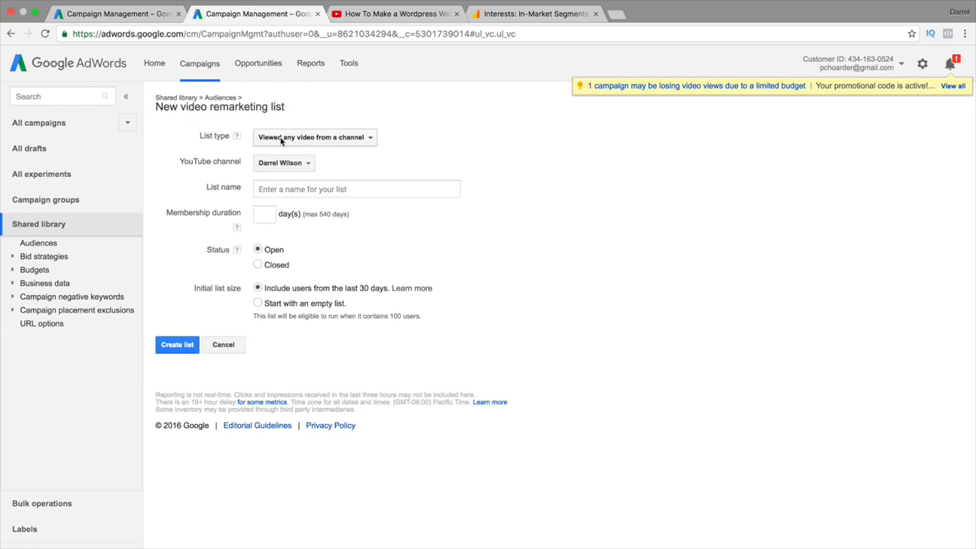
# Keep 'Viewed any video from a channel' as list type and view the Membership duration help
pyautogui.click(299, 140)
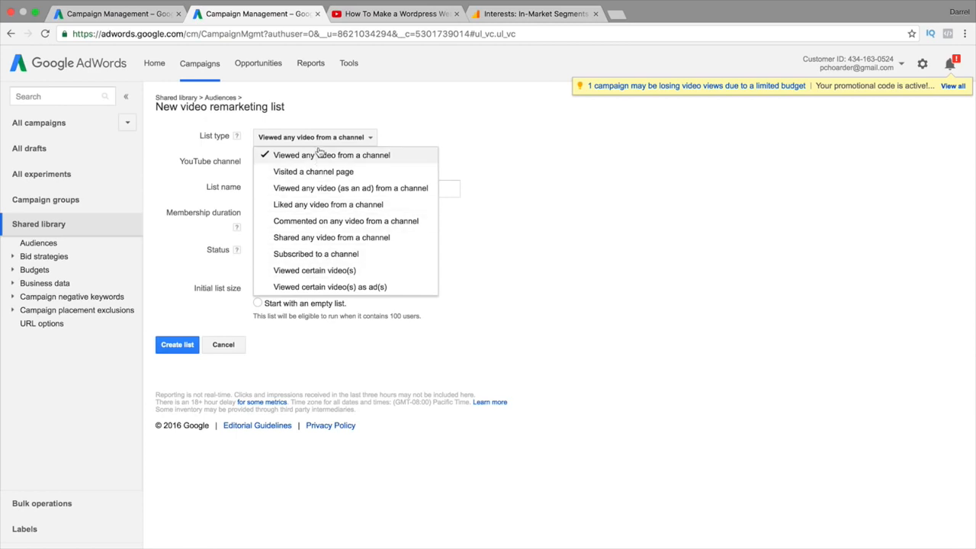
pyautogui.click(401, 156)
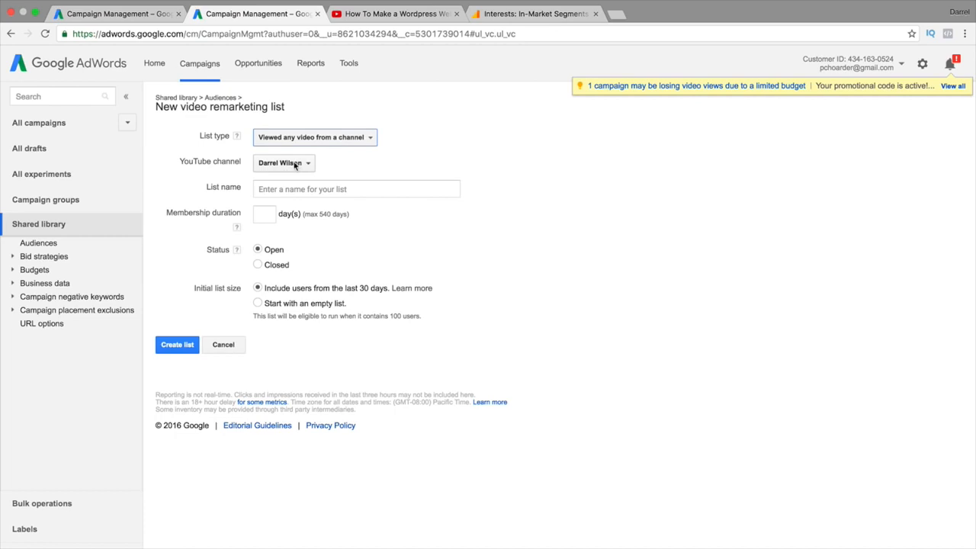
pyautogui.click(308, 192)
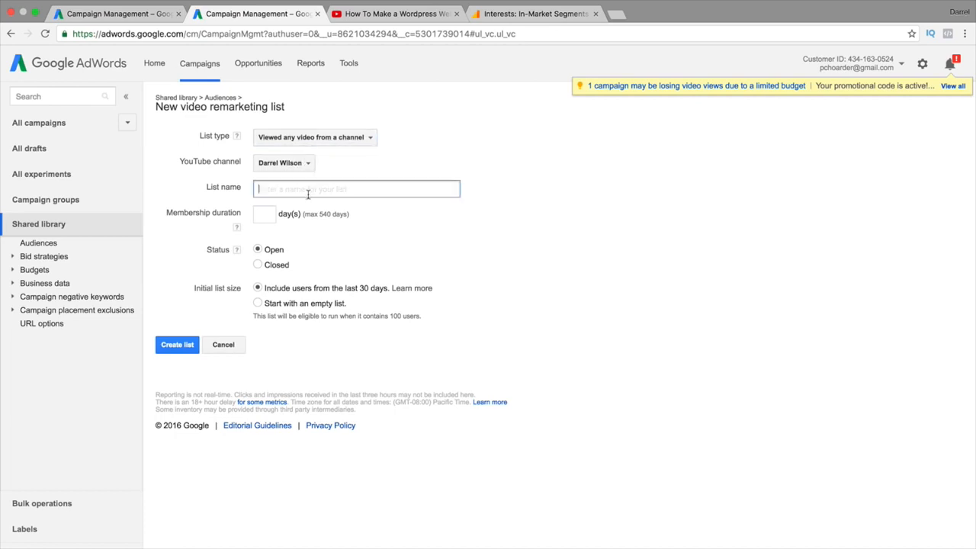
pyautogui.click(268, 214)
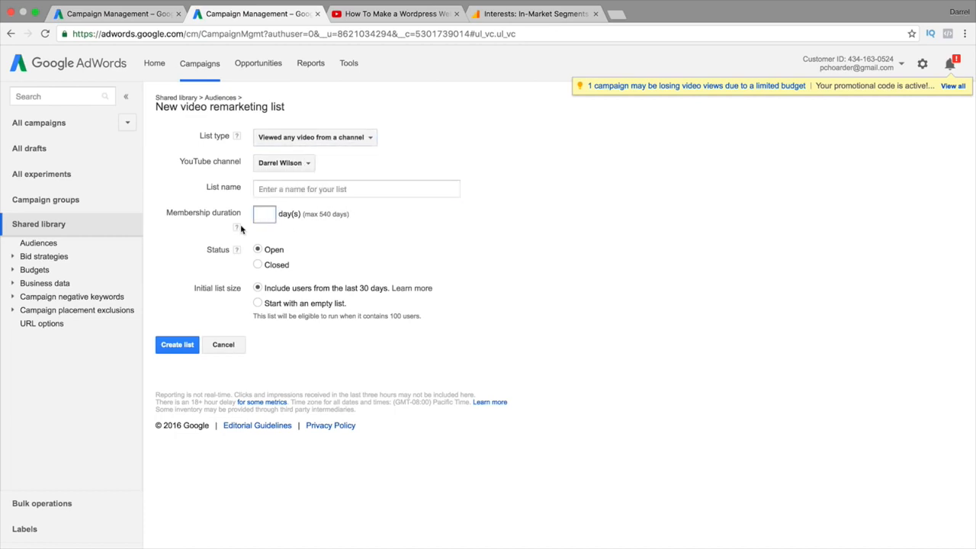
pyautogui.moveTo(236, 228)
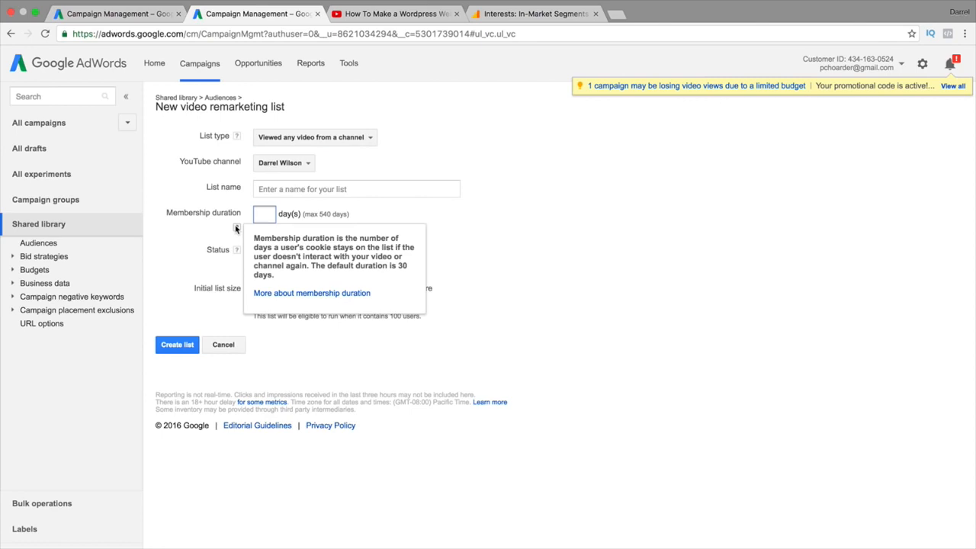
pyautogui.click(236, 228)
# Set membership duration to 30 days and choose to start with an empty list
pyautogui.click(263, 214)
pyautogui.write('30')
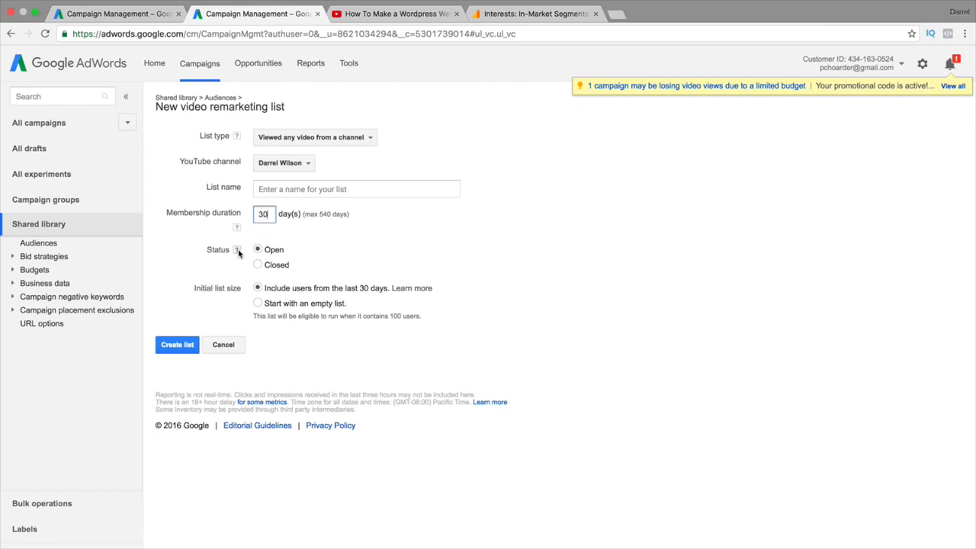
pyautogui.moveTo(237, 251)
pyautogui.click(280, 305)
pyautogui.click(180, 347)
# Name the remarketing list 'tass' and create it
pyautogui.click(300, 188)
pyautogui.write('tass')
pyautogui.click(187, 343)
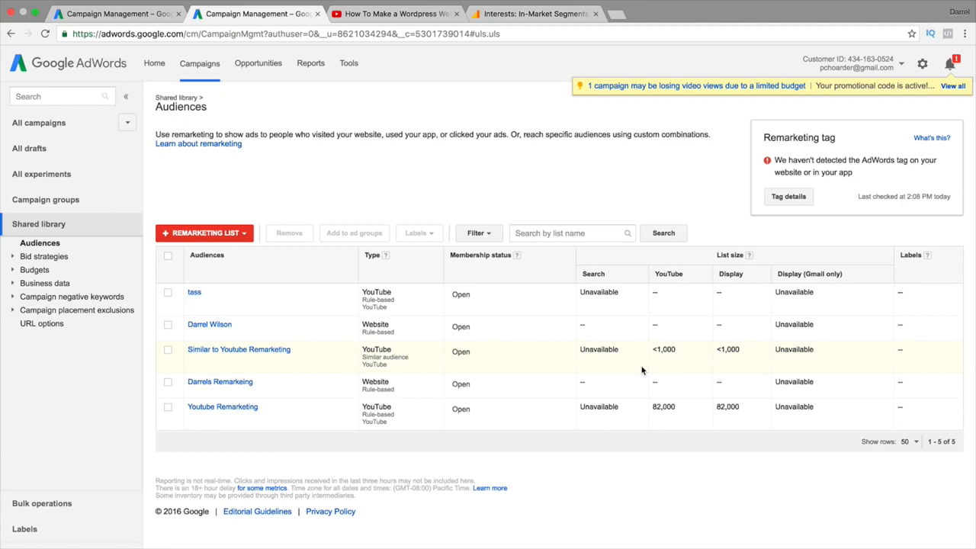
pyautogui.click(150, 15)
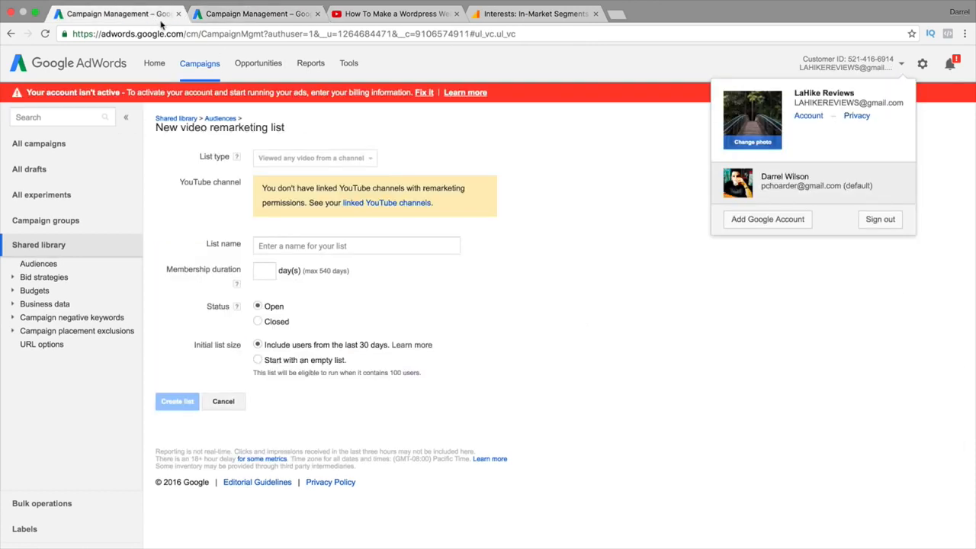
# Close the extra tab and start a new Video campaign from the Campaigns overview
pyautogui.click(179, 14)
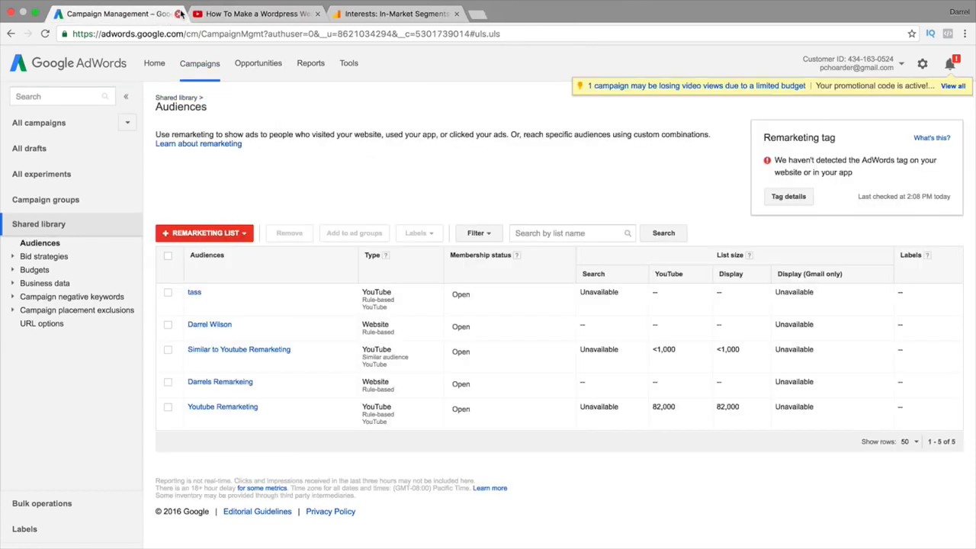
pyautogui.click(197, 66)
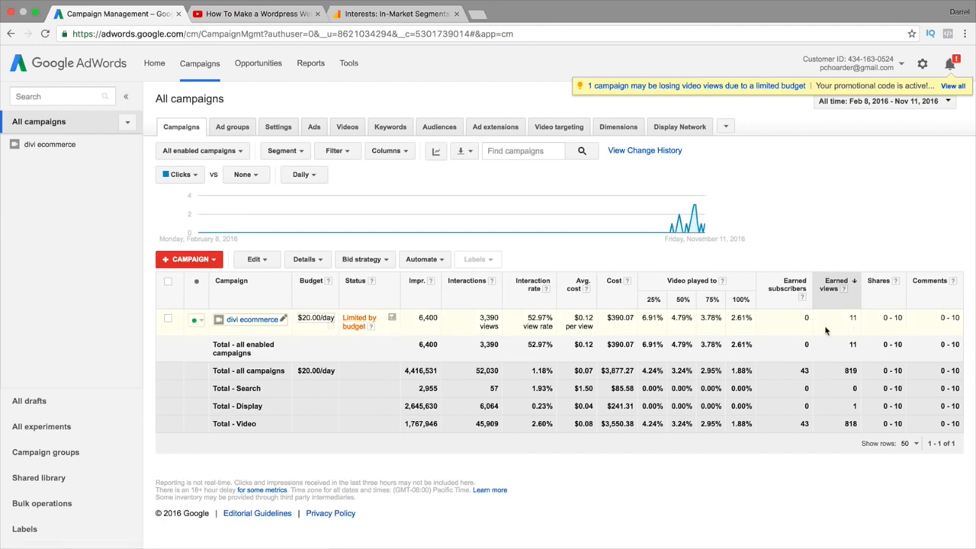
pyautogui.click(201, 261)
pyautogui.click(191, 392)
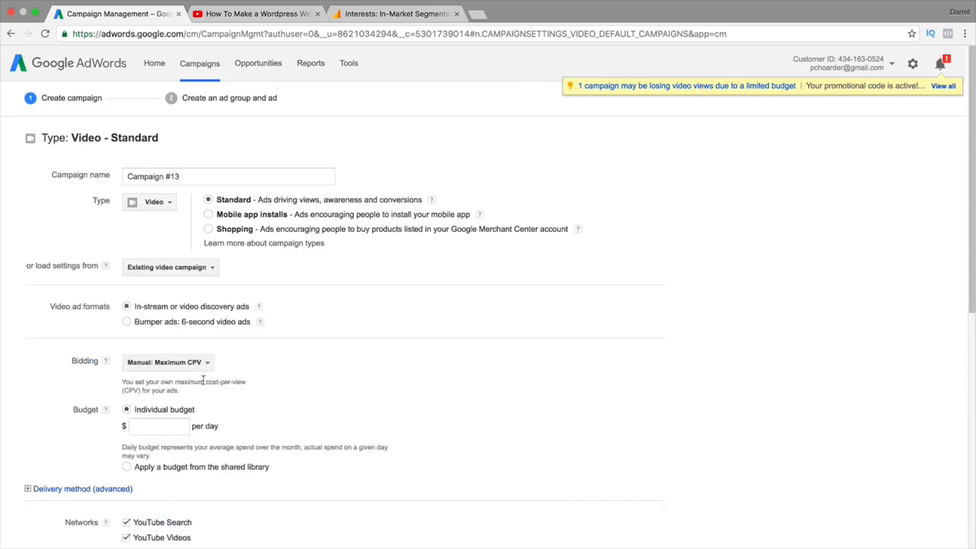
pyautogui.scroll(-2, 204, 378)
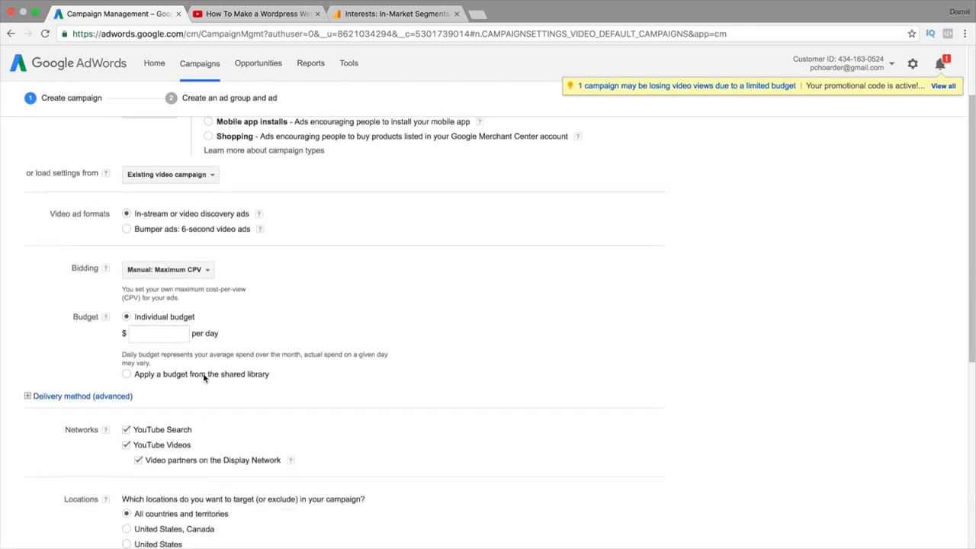
pyautogui.scroll(-3, 204, 374)
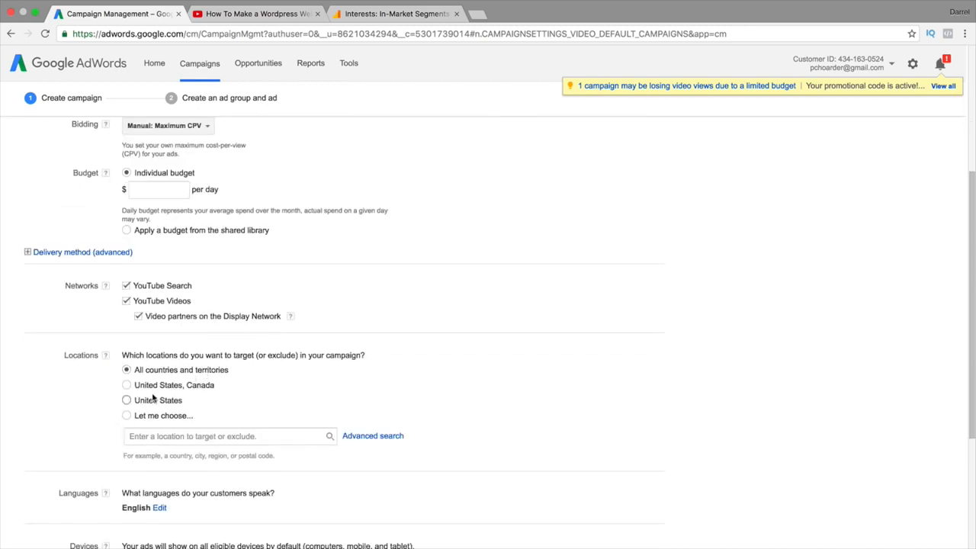
# Target the United States, exclude Display Network video partners, and save with a $5.00 daily budget
pyautogui.click(128, 400)
pyautogui.click(138, 316)
pyautogui.scroll(-4, 142, 312)
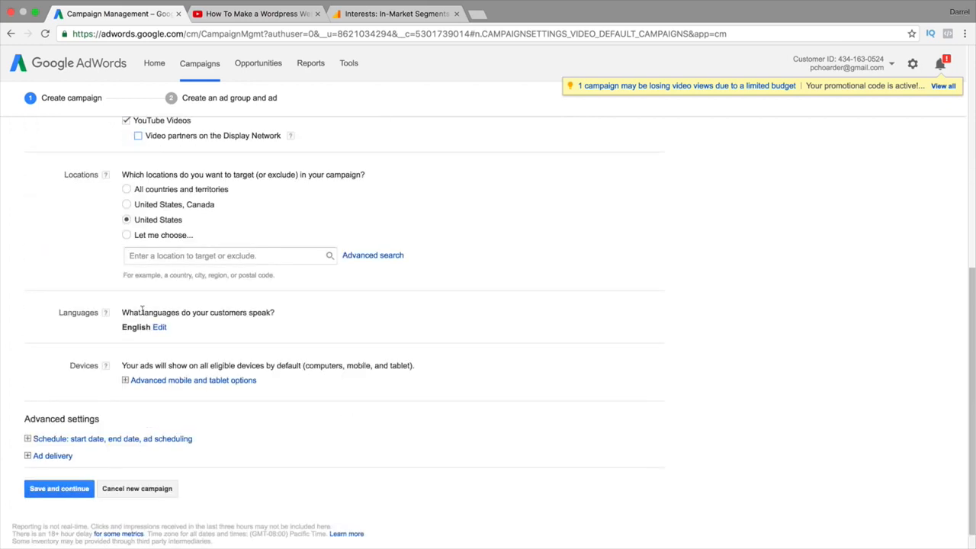
pyautogui.click(67, 490)
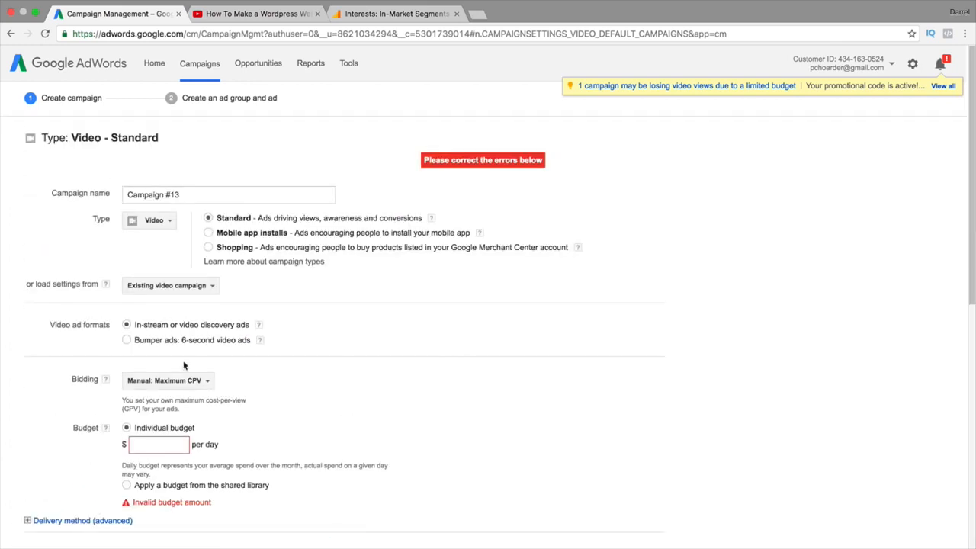
pyautogui.click(161, 448)
pyautogui.write('5.00')
pyautogui.scroll(-10, 352, 362)
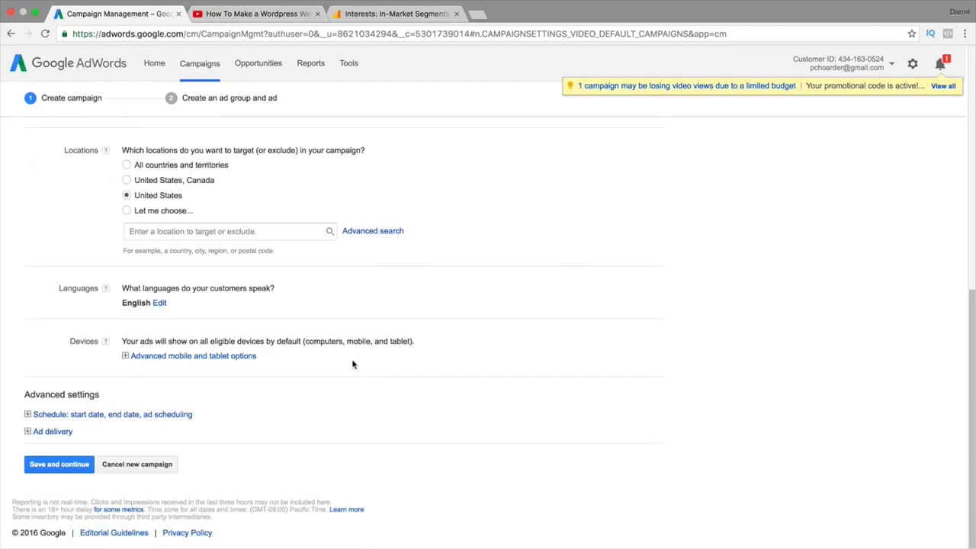
pyautogui.click(61, 463)
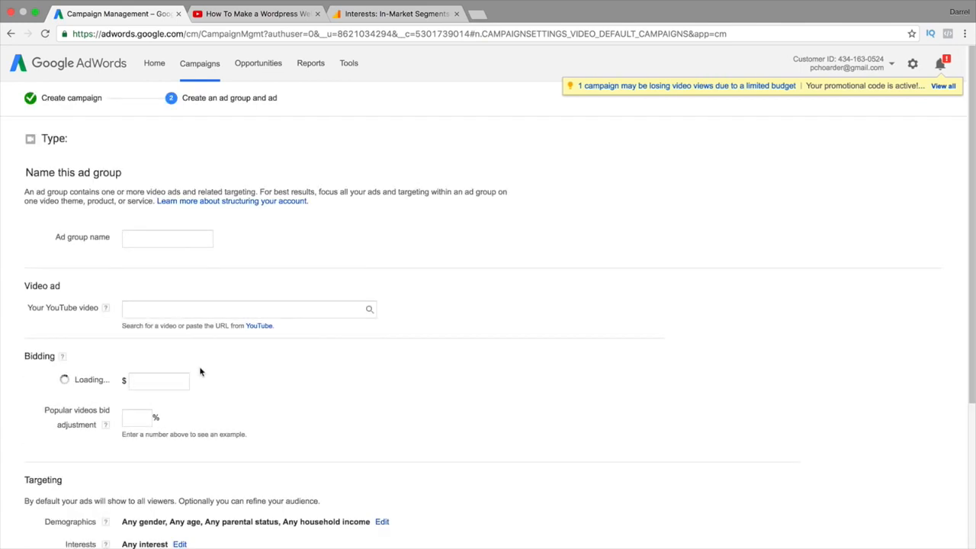
# Paste the WordPress tutorial's YouTube address as the ad video and choose the in-stream format
pyautogui.click(267, 308)
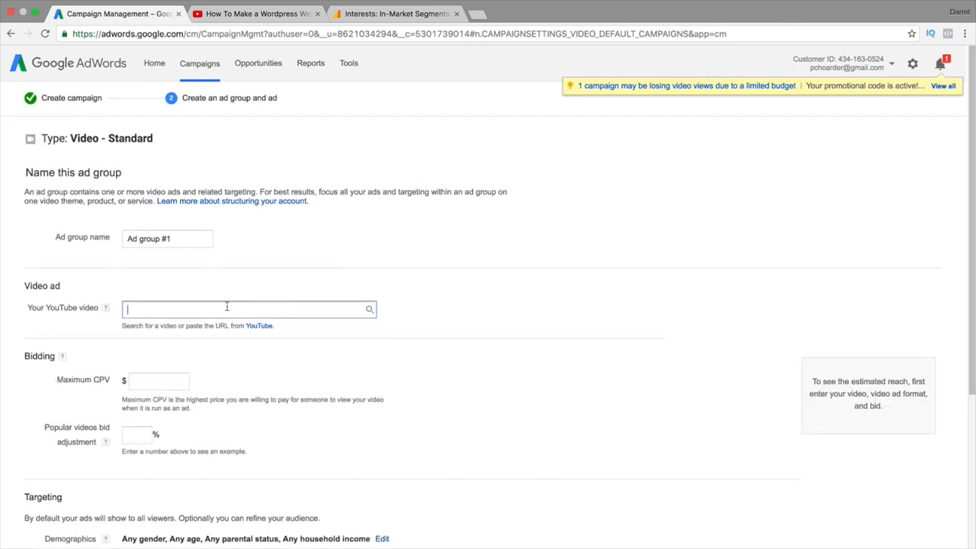
pyautogui.rightClick(227, 310)
pyautogui.click(251, 365)
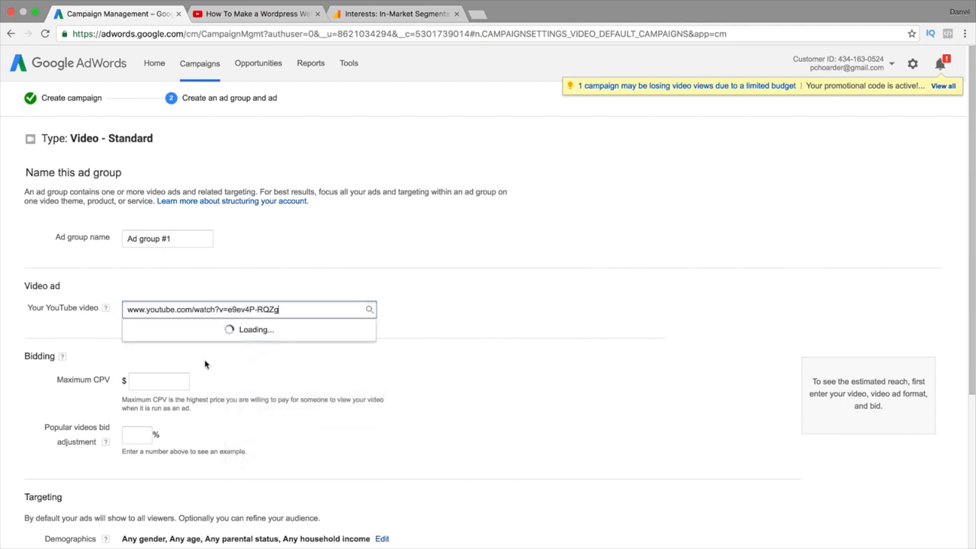
pyautogui.scroll(-1, 156, 364)
pyautogui.click(146, 324)
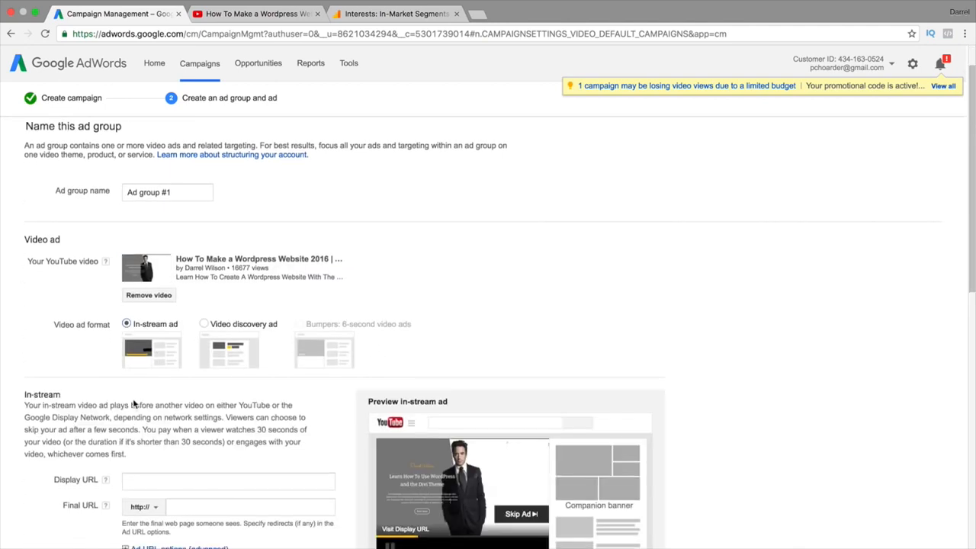
pyautogui.scroll(-3, 138, 404)
# Use the video's YouTube address as both the display URL and the final URL
pyautogui.click(156, 379)
pyautogui.rightClick(169, 377)
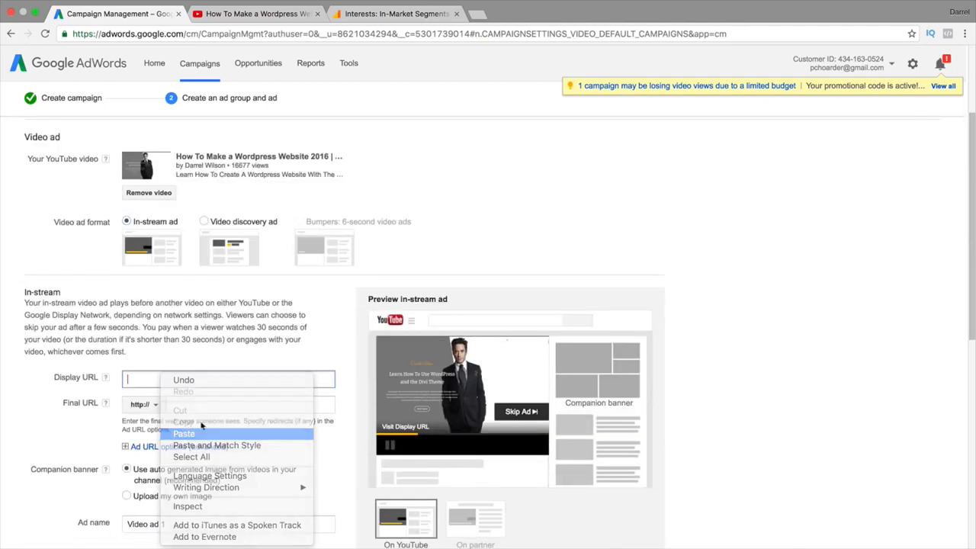
pyautogui.click(187, 432)
pyautogui.click(220, 408)
pyautogui.rightClick(220, 406)
pyautogui.click(43, 427)
pyautogui.scroll(-5, 65, 432)
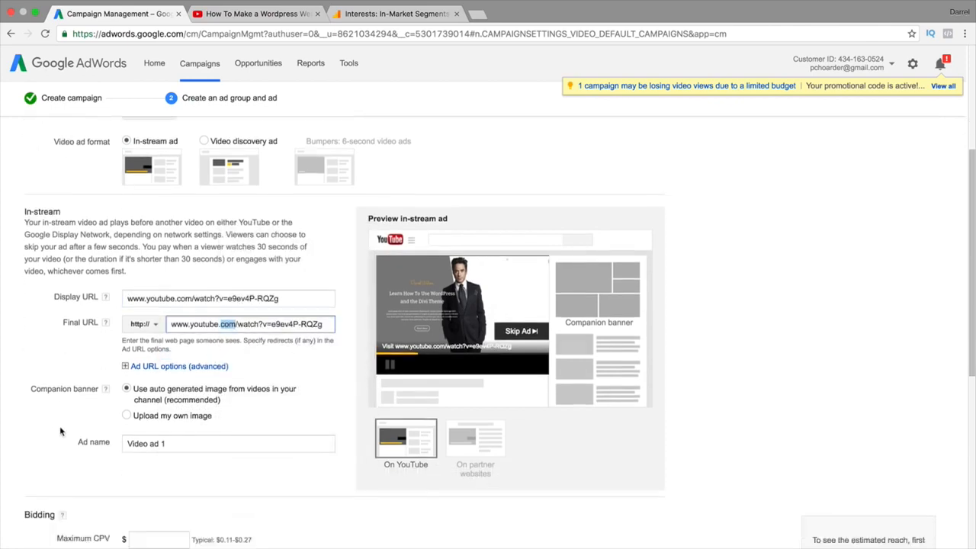
pyautogui.scroll(-2, 66, 432)
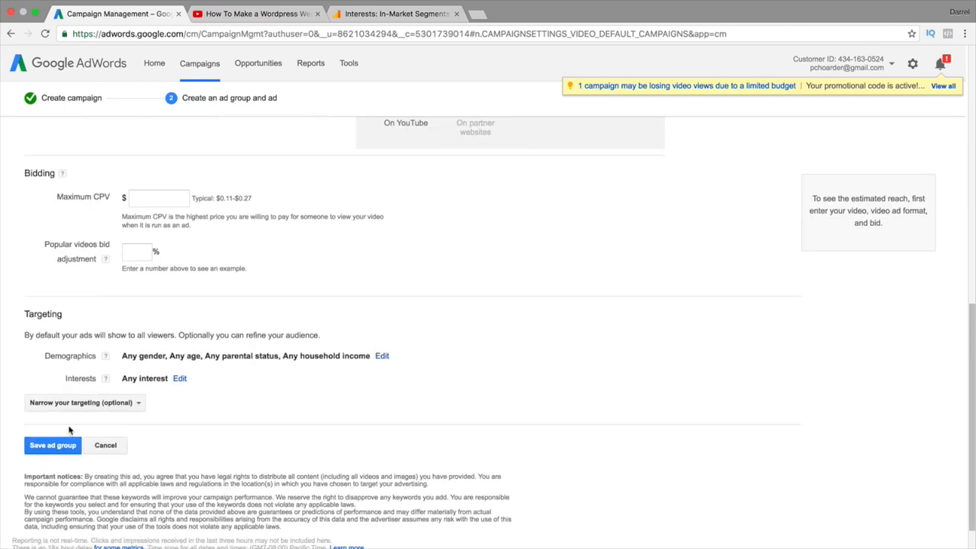
pyautogui.click(115, 404)
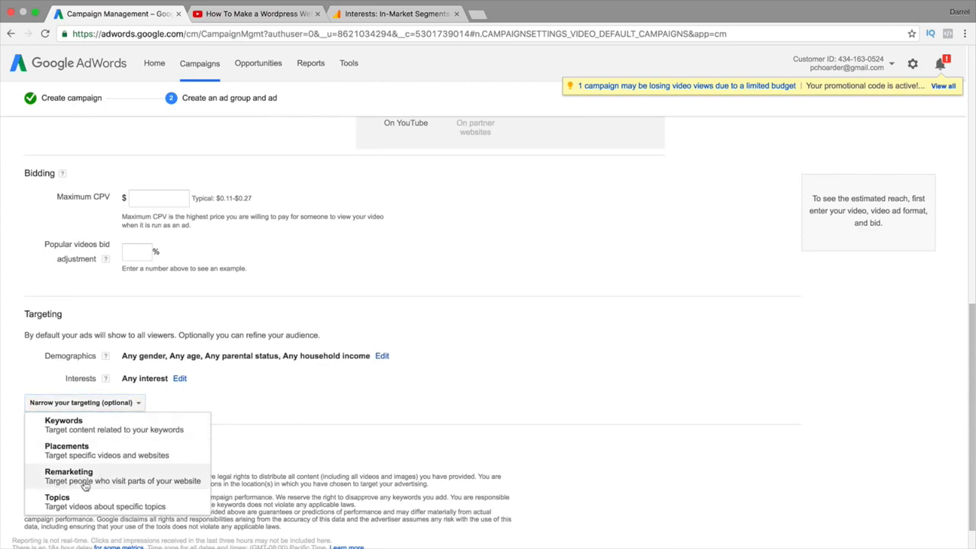
# Add the Youtube Remarketing list as the ad group's remarketing targeting
pyautogui.click(130, 479)
pyautogui.scroll(-2, 135, 472)
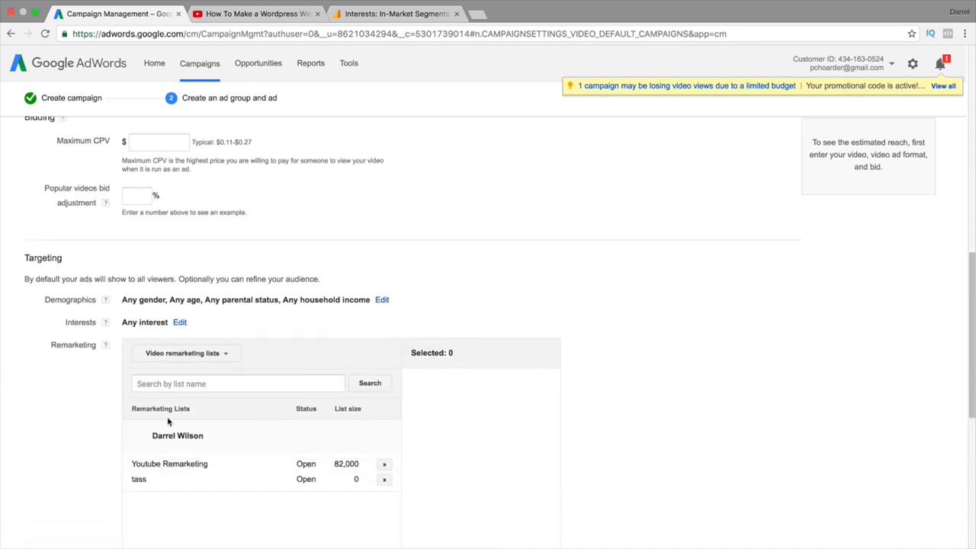
pyautogui.scroll(-3, 244, 468)
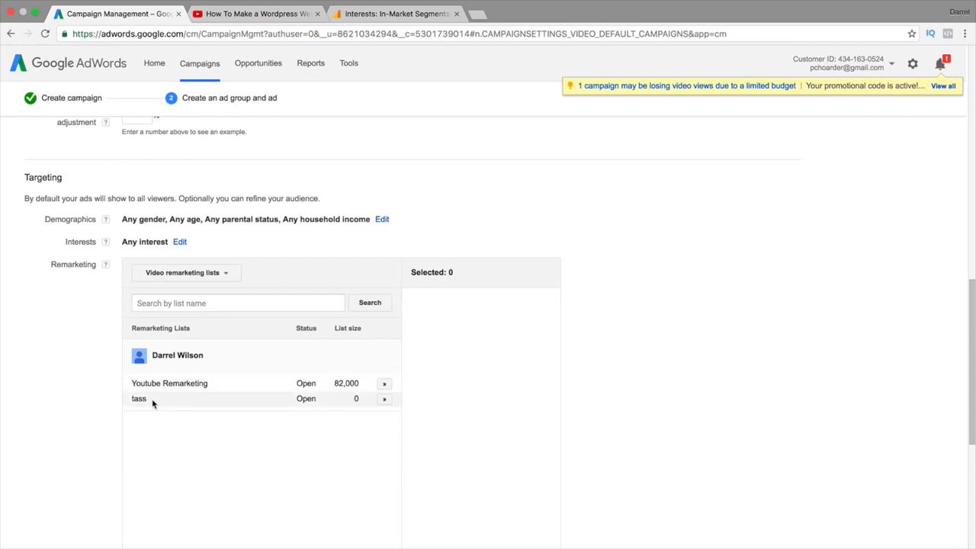
pyautogui.click(385, 384)
pyautogui.scroll(-5, 408, 371)
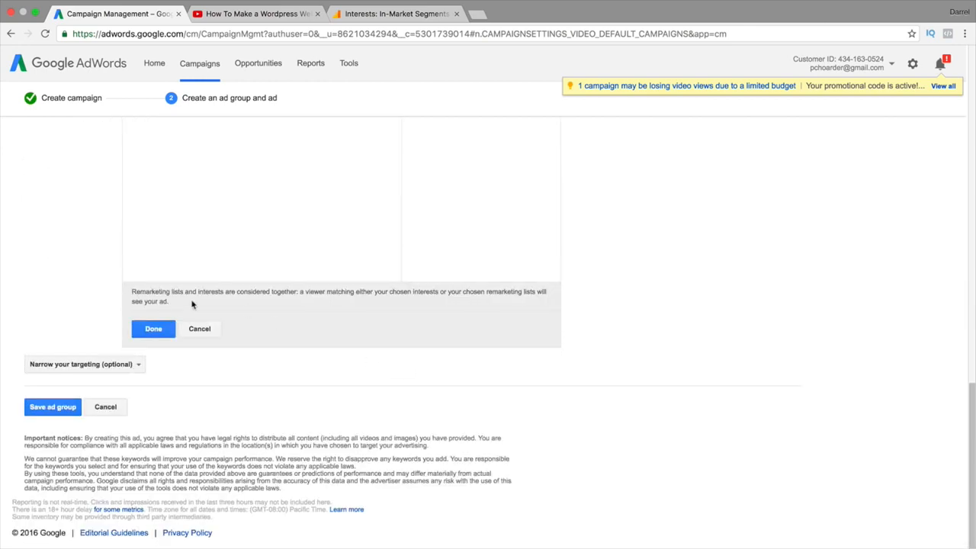
pyautogui.click(154, 329)
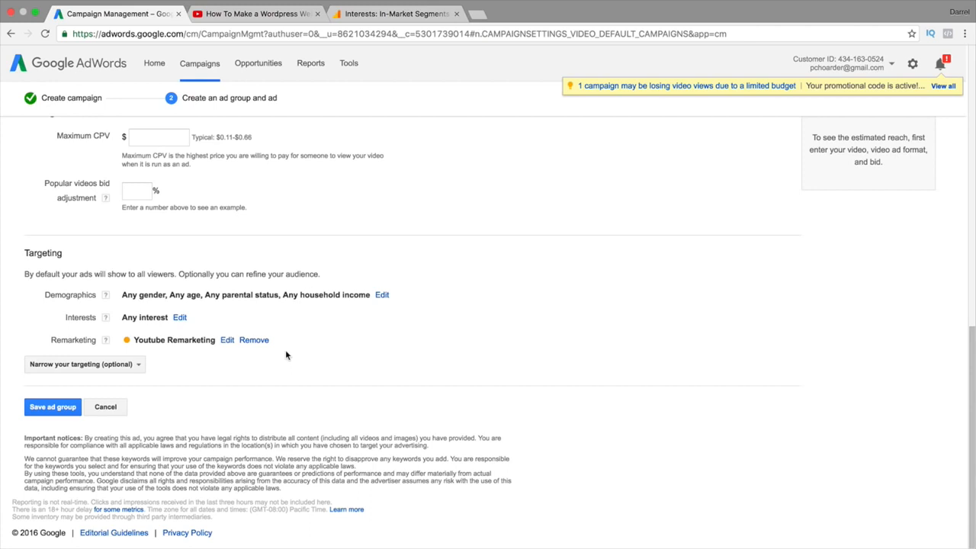
pyautogui.scroll(1, 286, 355)
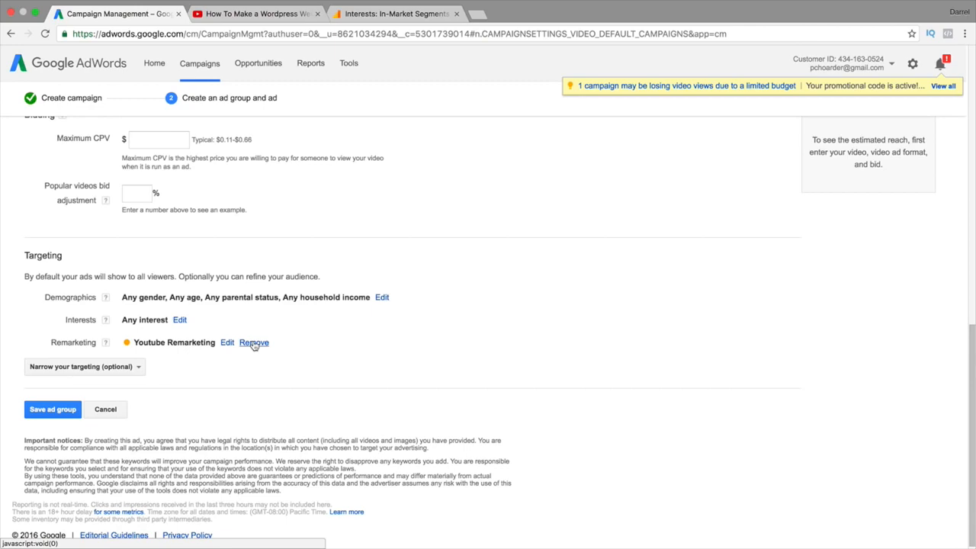
pyautogui.scroll(10, 252, 318)
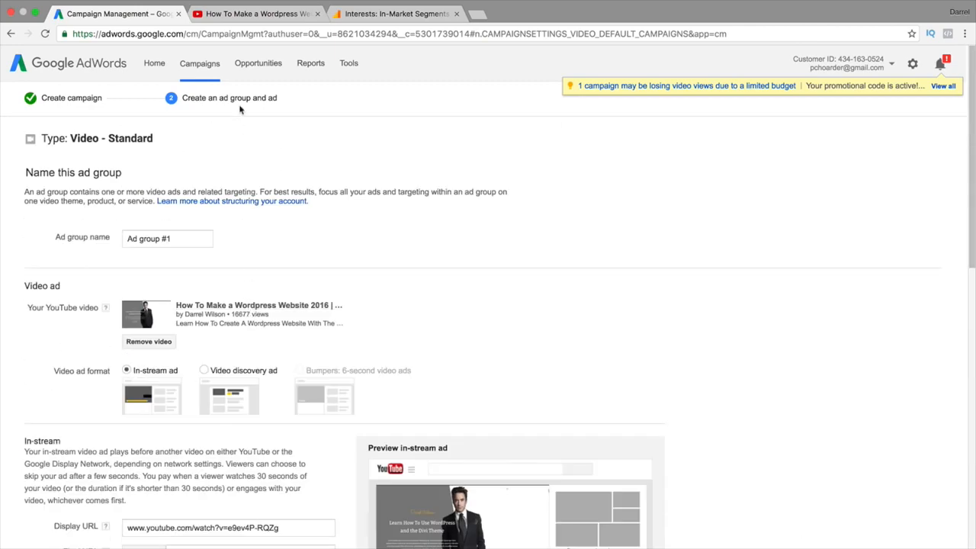
pyautogui.click(213, 65)
# Discard the ad group draft and read the Impr., Interactions and Interaction rate column help
pyautogui.click(573, 185)
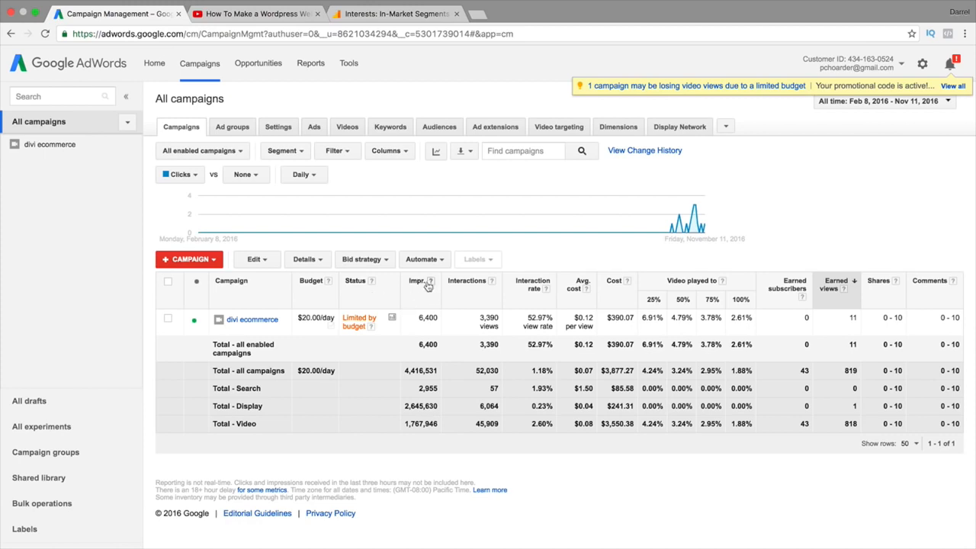
pyautogui.moveTo(430, 282)
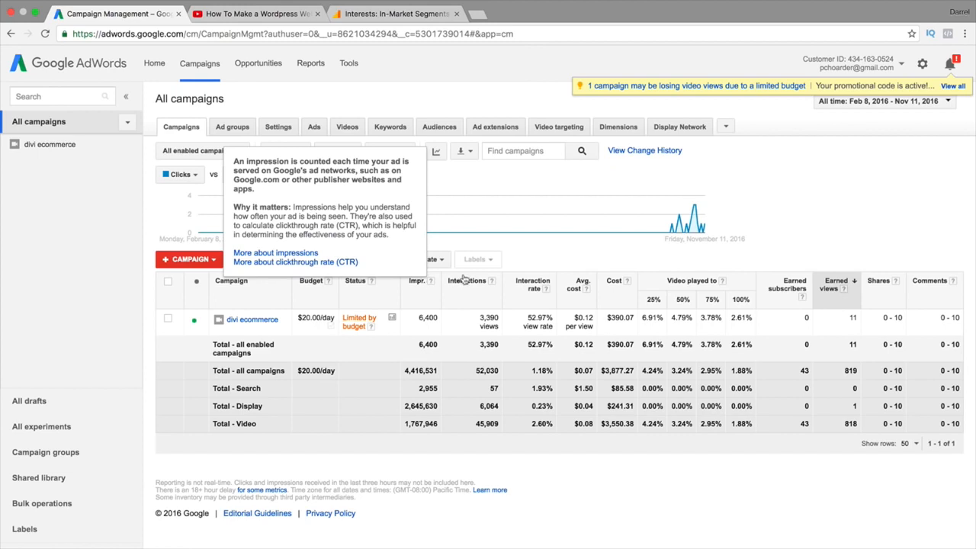
pyautogui.moveTo(490, 282)
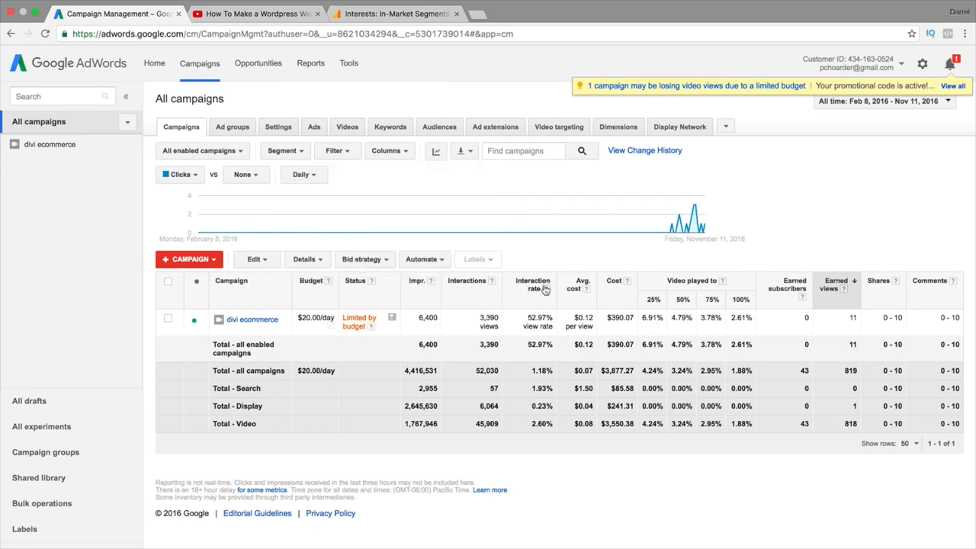
pyautogui.moveTo(544, 289)
pyautogui.click(584, 289)
pyautogui.tripleClick(624, 373)
pyautogui.click(722, 281)
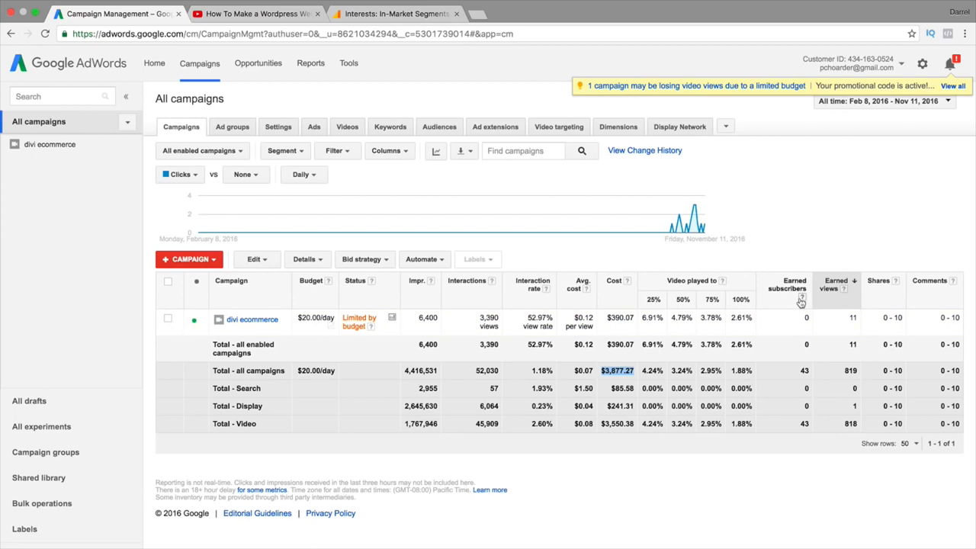
pyautogui.moveTo(800, 300)
pyautogui.moveTo(845, 292)
pyautogui.click(953, 281)
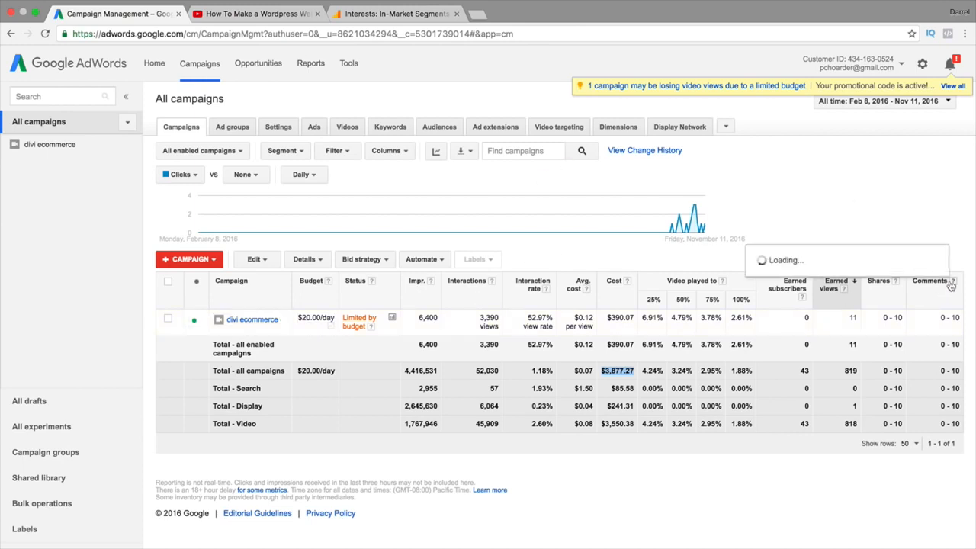
# Check the divi ecommerce campaign's $20.00 daily budget in Settings, cancelling without changes
pyautogui.click(258, 321)
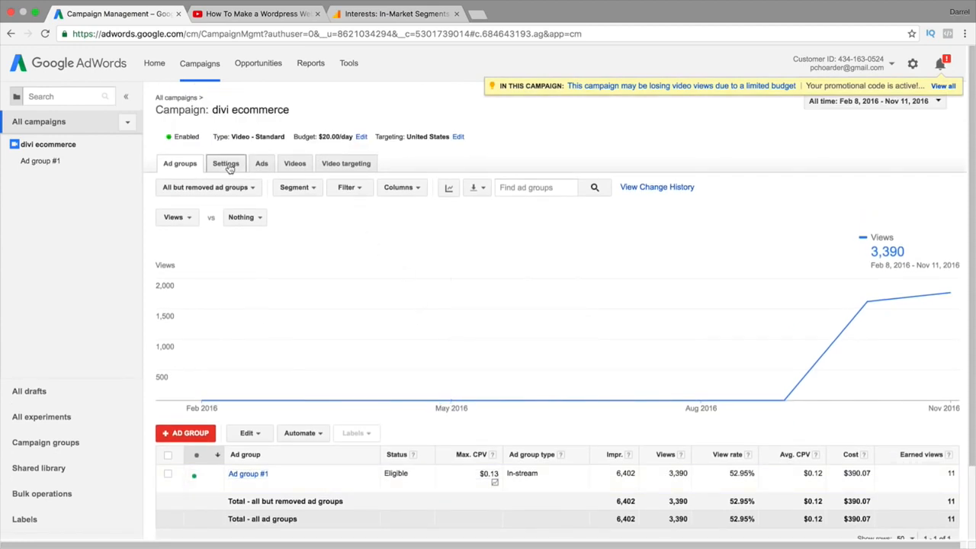
pyautogui.click(226, 167)
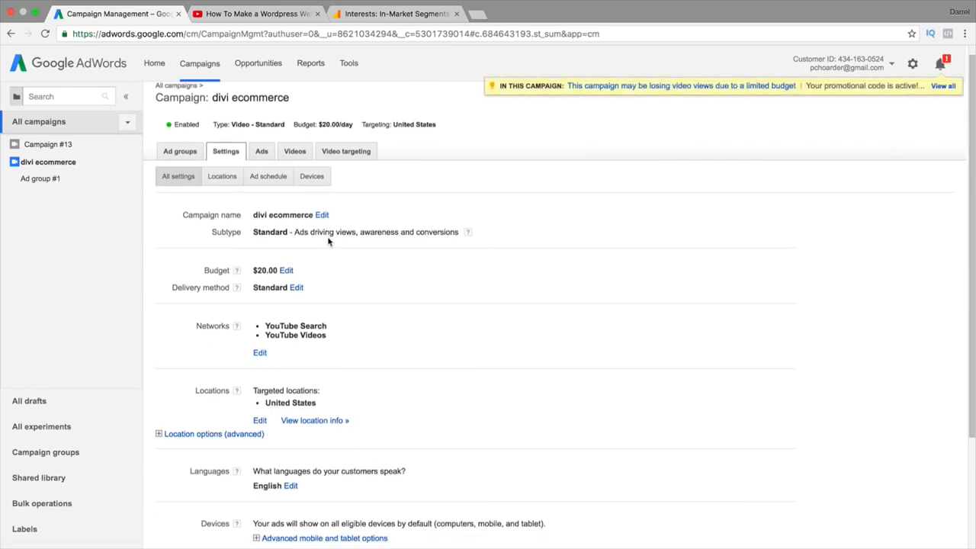
pyautogui.click(283, 271)
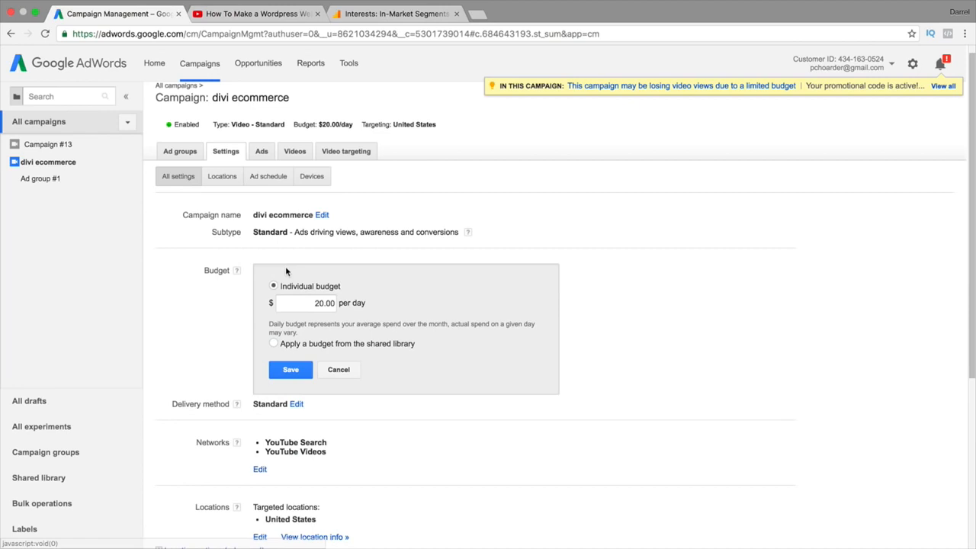
pyautogui.click(337, 369)
pyautogui.scroll(-3, 356, 358)
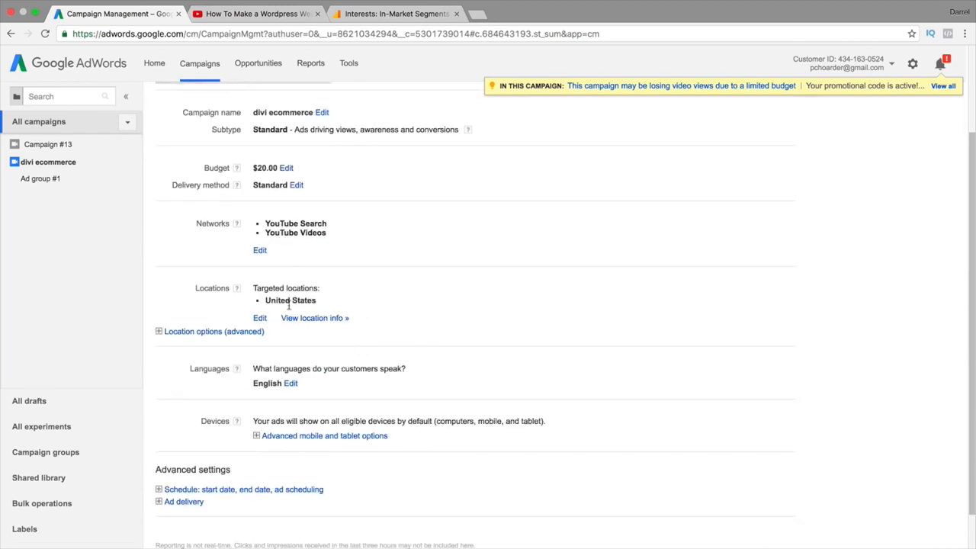
pyautogui.scroll(3, 311, 328)
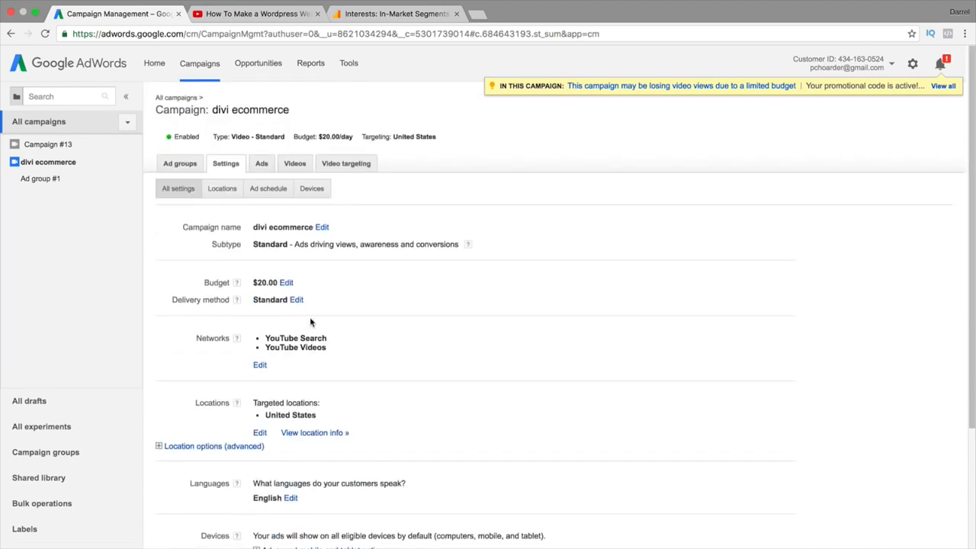
# Browse the divi ecommerce campaign's Ads and Videos, then its video targeting results by age
pyautogui.click(262, 165)
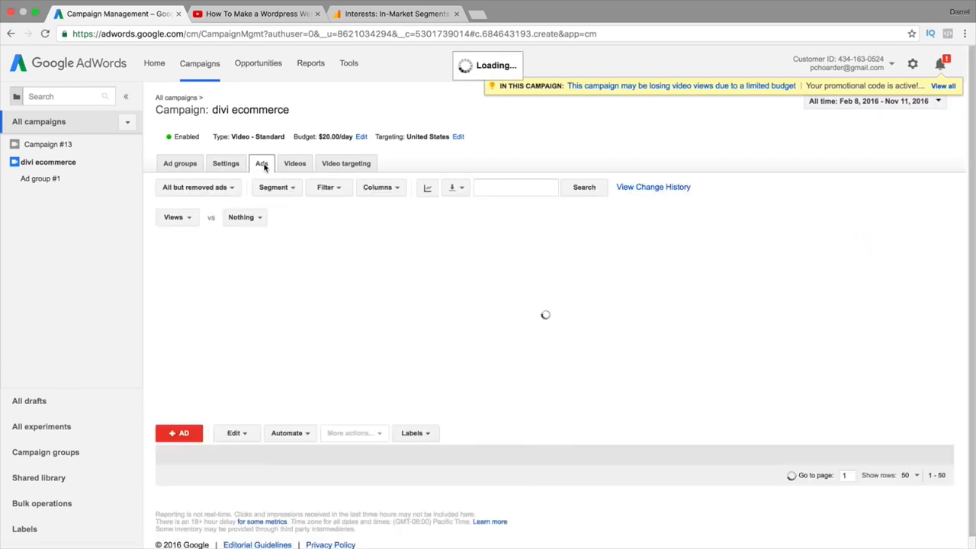
pyautogui.scroll(-2, 277, 296)
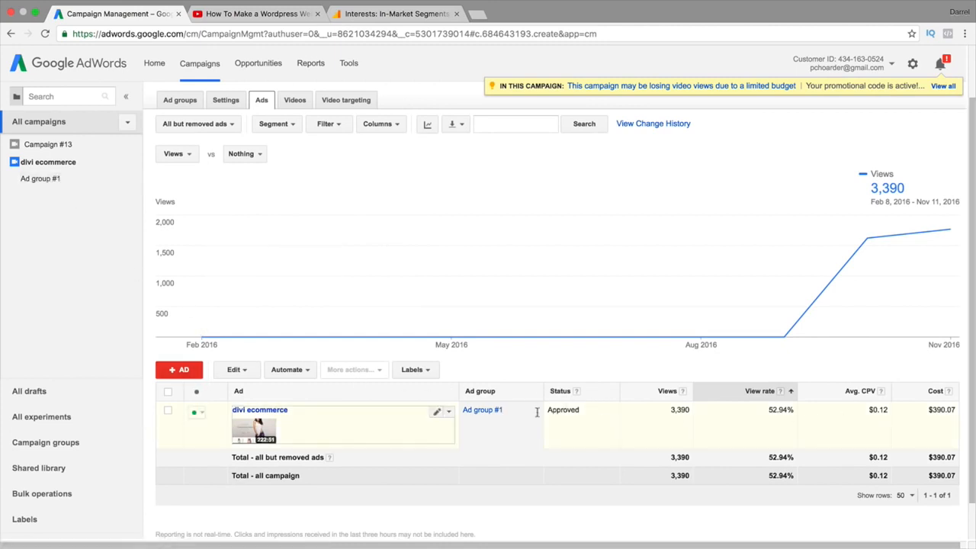
pyautogui.scroll(1, 381, 229)
pyautogui.click(305, 119)
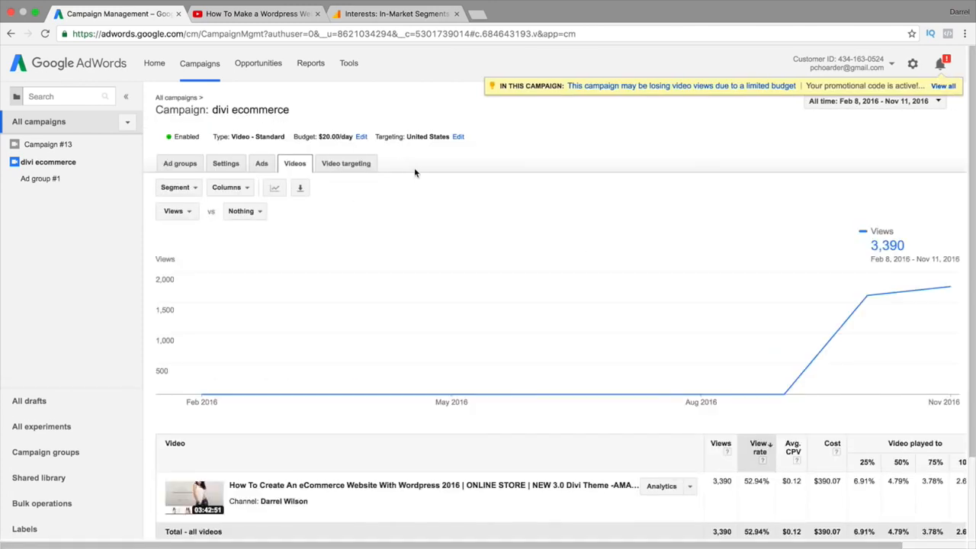
pyautogui.moveTo(871, 326)
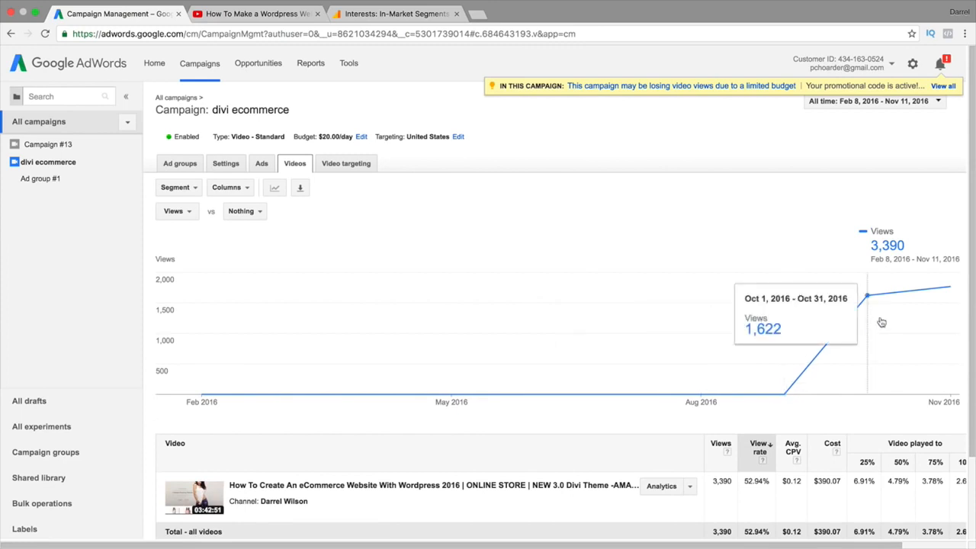
pyautogui.click(352, 166)
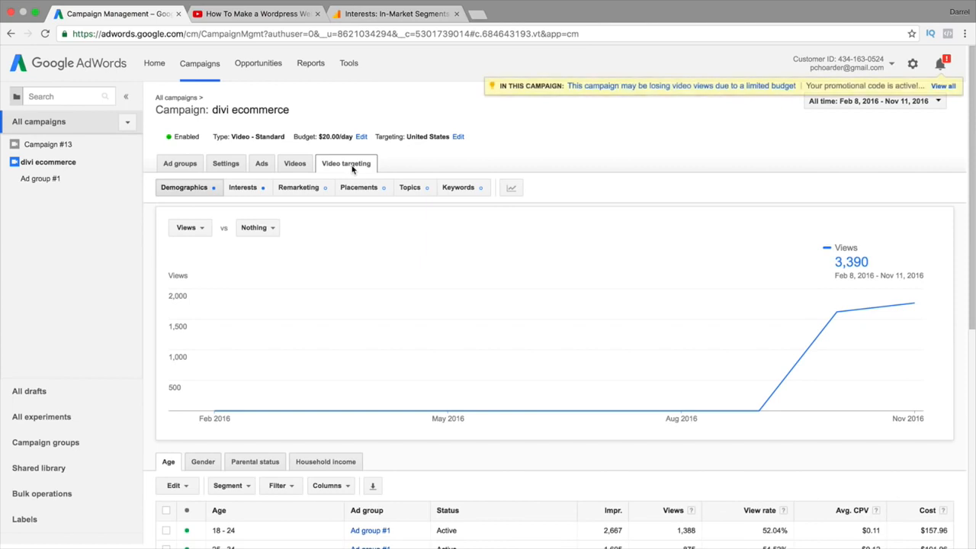
pyautogui.scroll(-3, 365, 343)
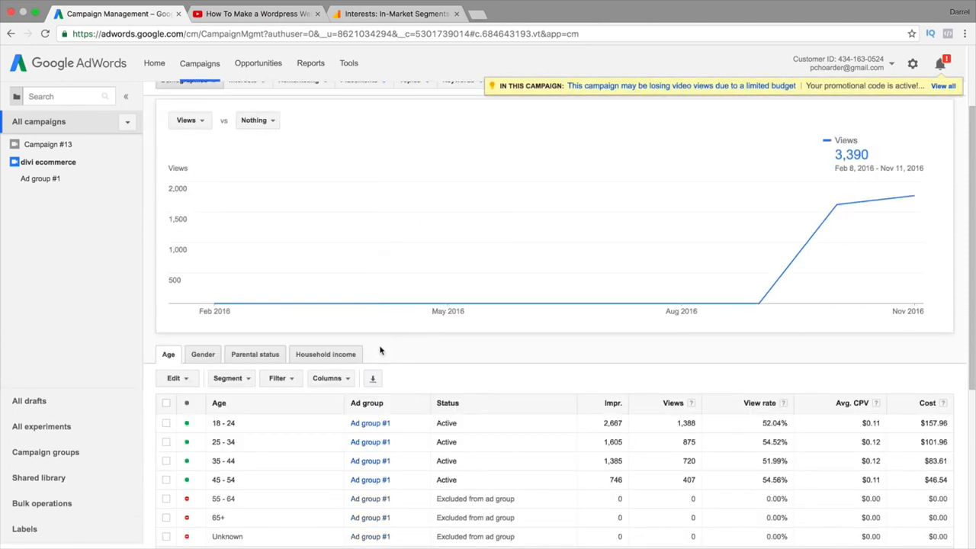
pyautogui.scroll(-1, 381, 350)
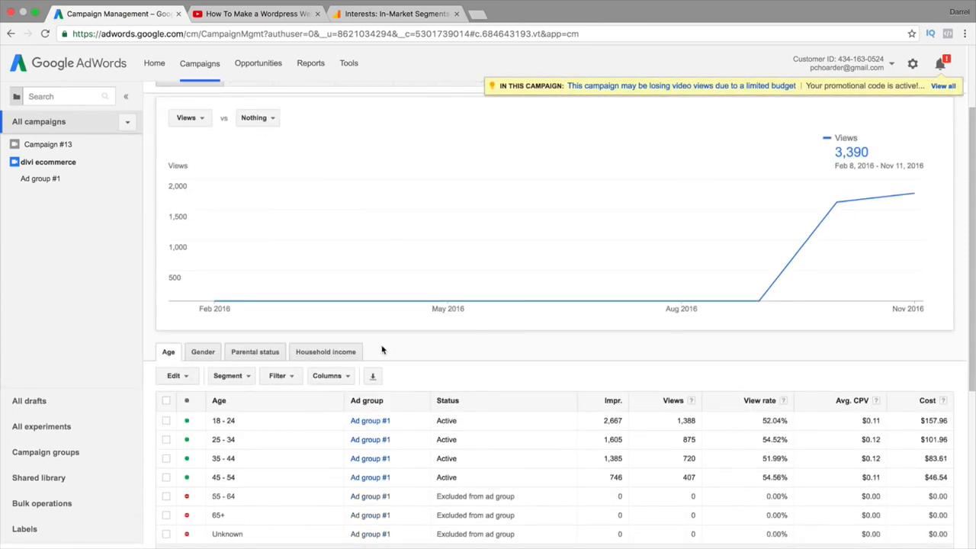
pyautogui.scroll(3, 382, 350)
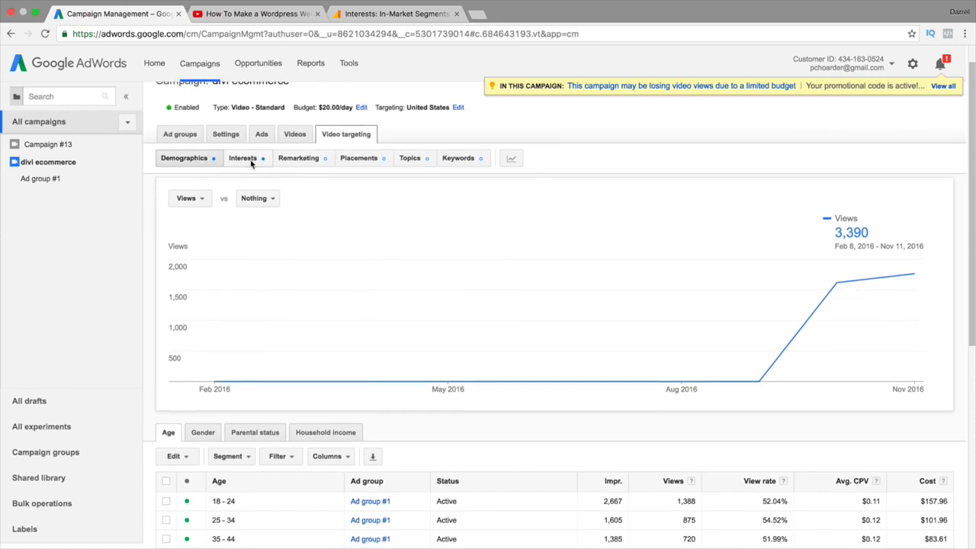
# Review the Interests targeting performance table, then return to the YouTube video page
pyautogui.click(252, 163)
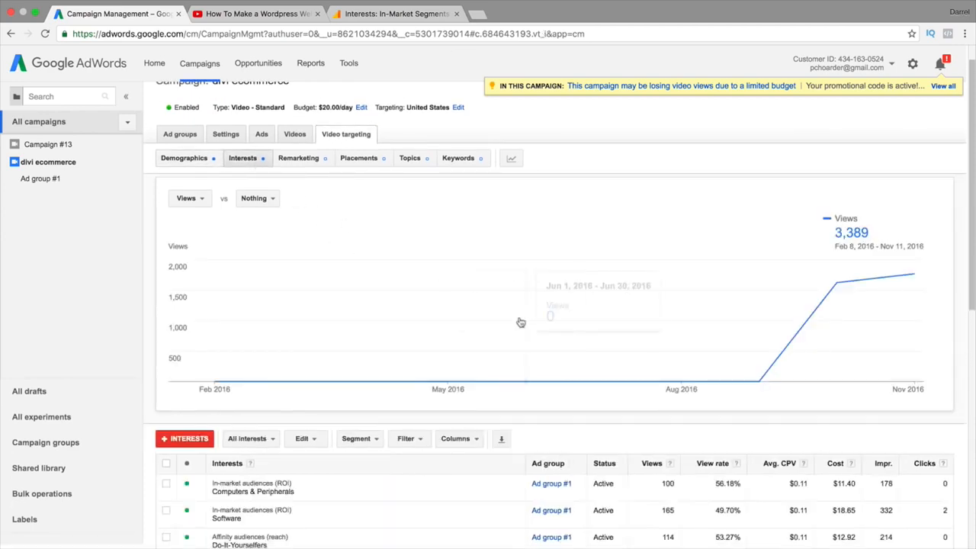
pyautogui.scroll(-5, 545, 341)
pyautogui.scroll(-3, 556, 341)
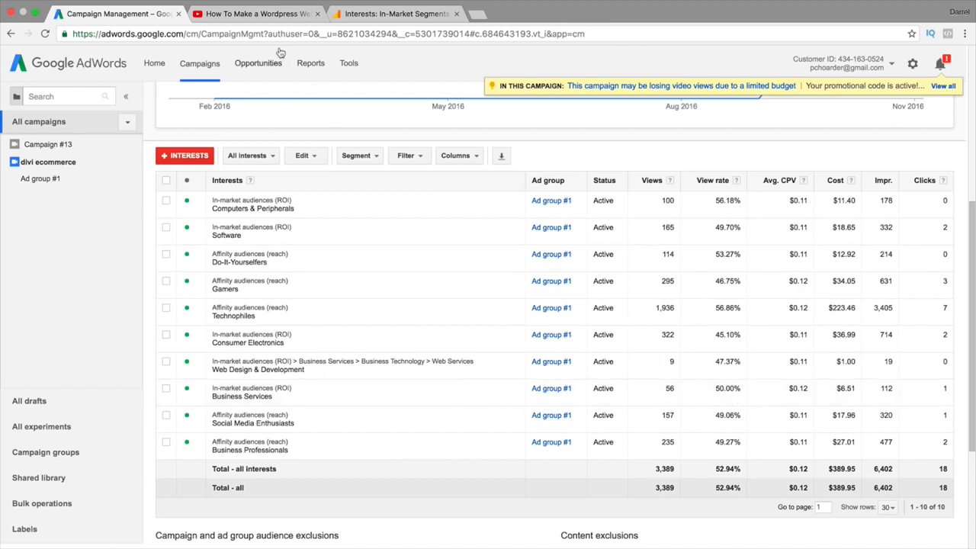
pyautogui.scroll(1, 282, 203)
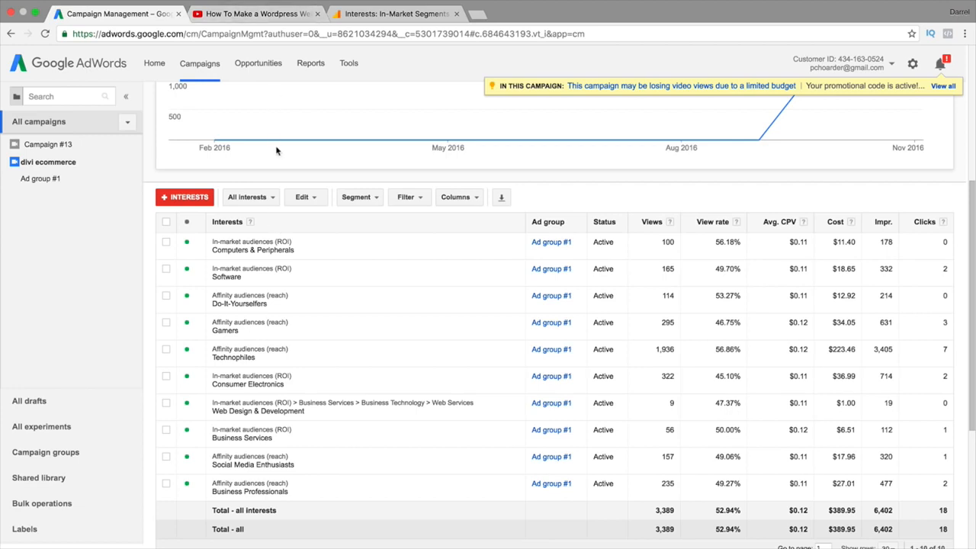
pyautogui.click(277, 17)
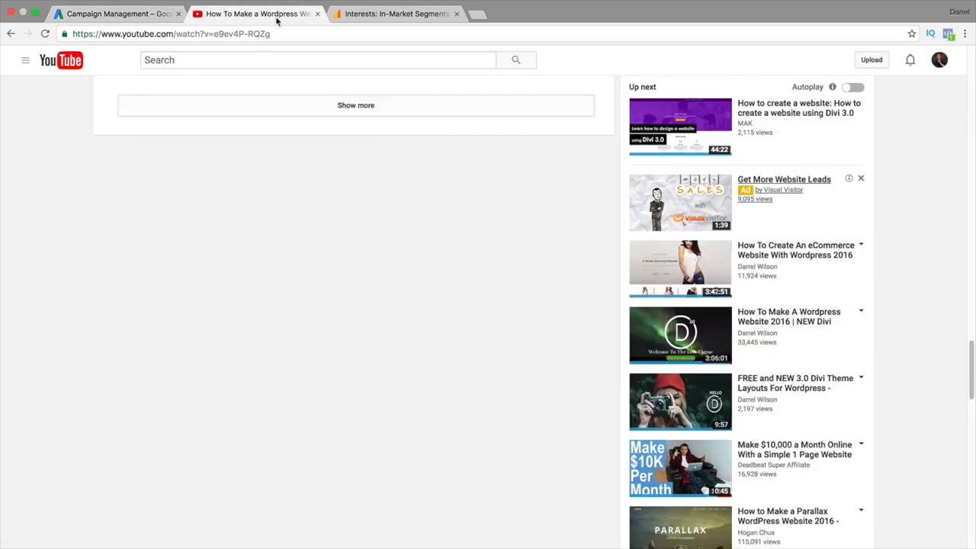
# Open the 'How To Create An eCommerce Website With Wordpress 2016' video's 28-day Analytics overview
pyautogui.click(789, 259)
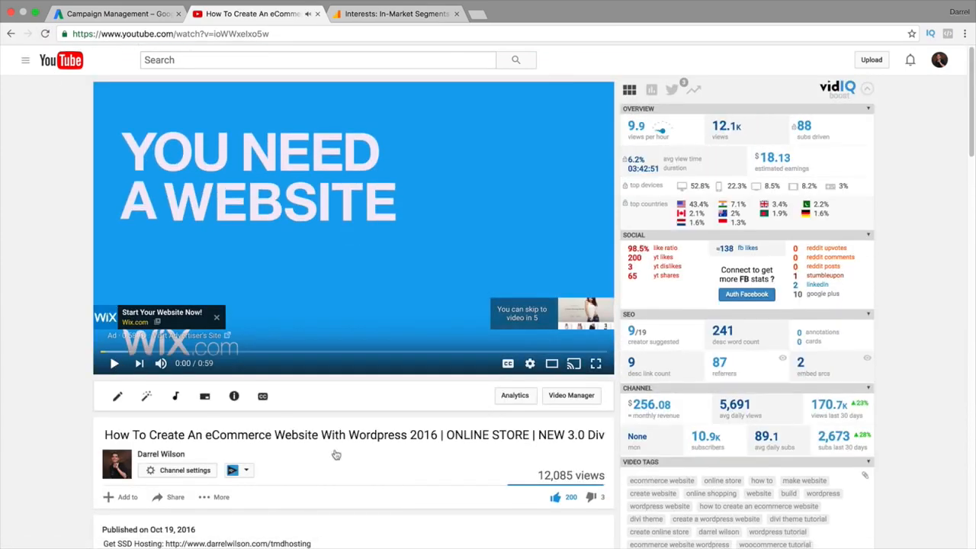
pyautogui.click(523, 395)
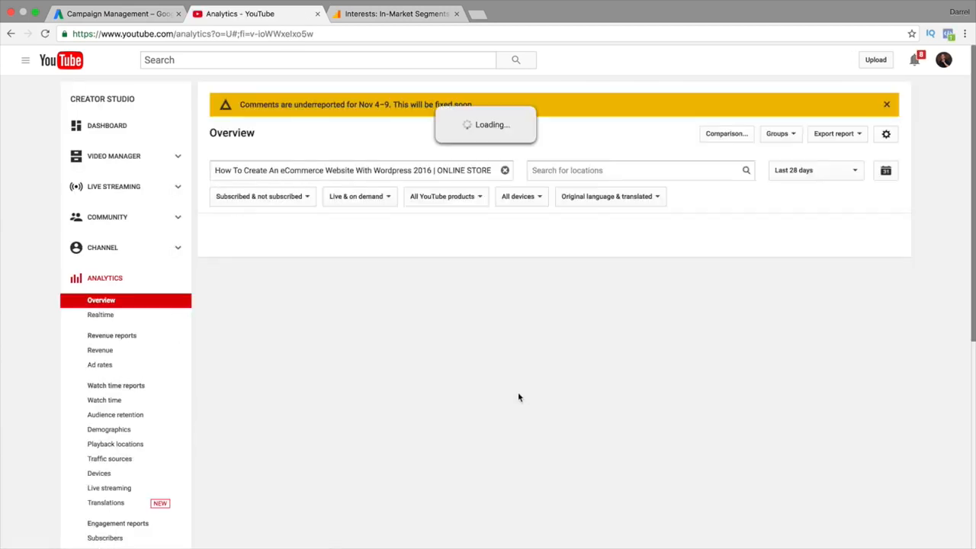
# On page 2 of Video Manager uploads, open 'How To Create A Beautiful and Free eCommerce Website with Wordpress - 2016'
pyautogui.scroll(-2, 458, 400)
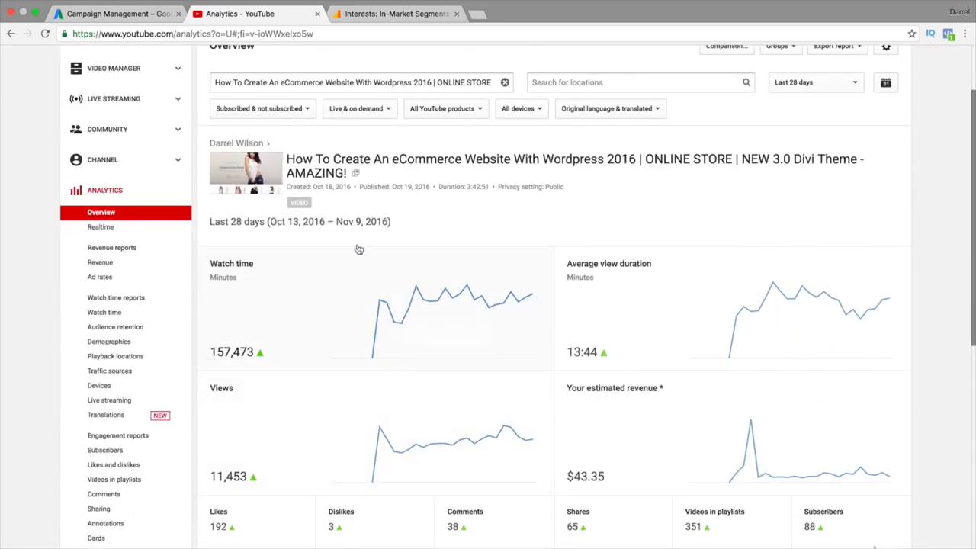
pyautogui.scroll(-5, 225, 258)
pyautogui.scroll(5, 237, 275)
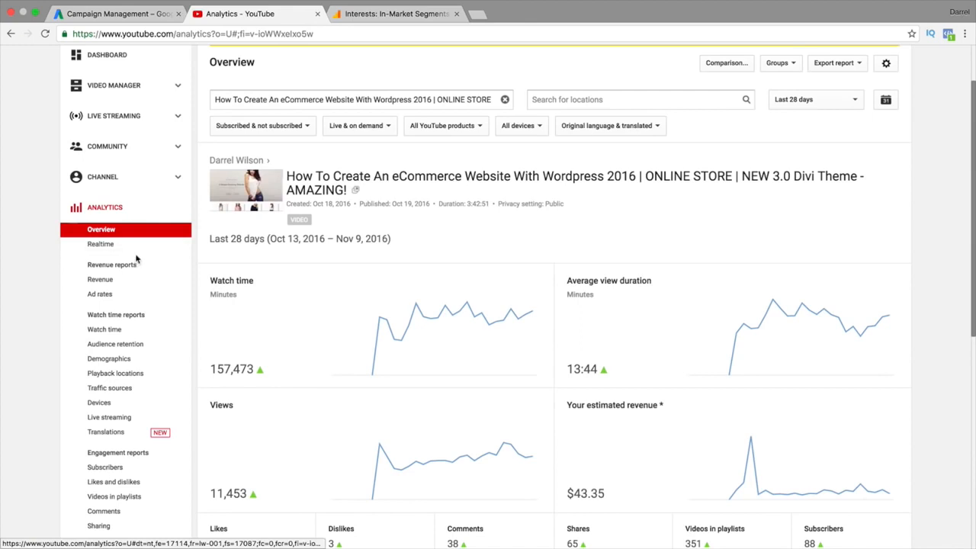
pyautogui.click(131, 91)
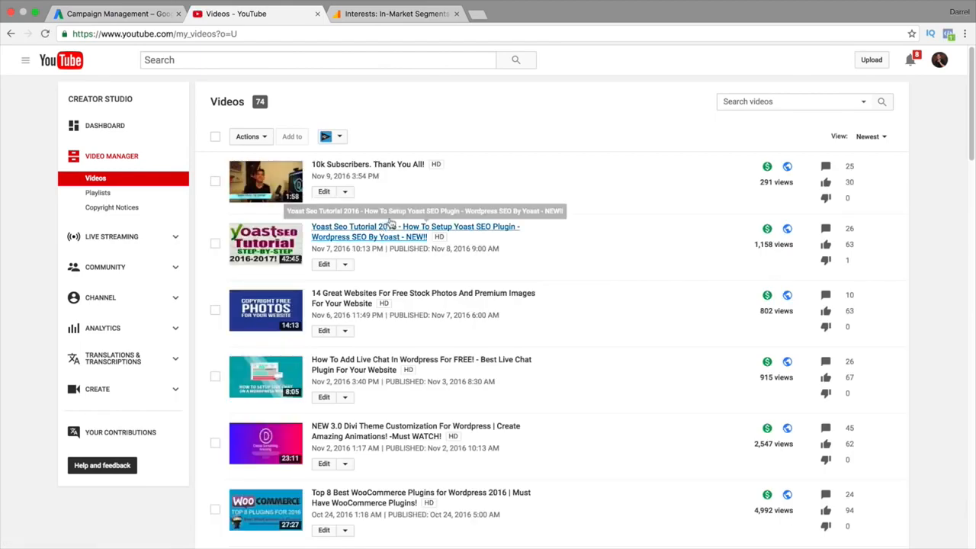
pyautogui.scroll(-5, 403, 231)
pyautogui.scroll(-20, 402, 231)
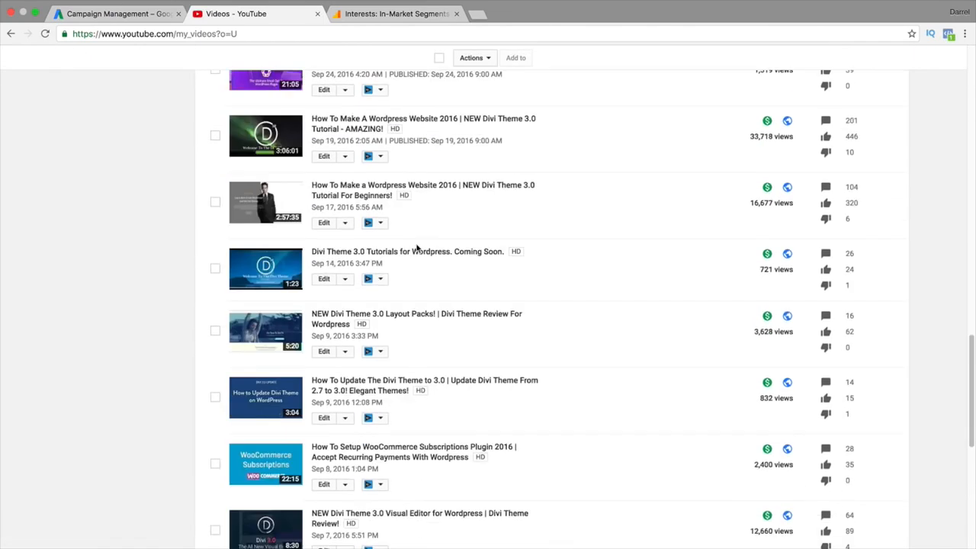
pyautogui.click(237, 415)
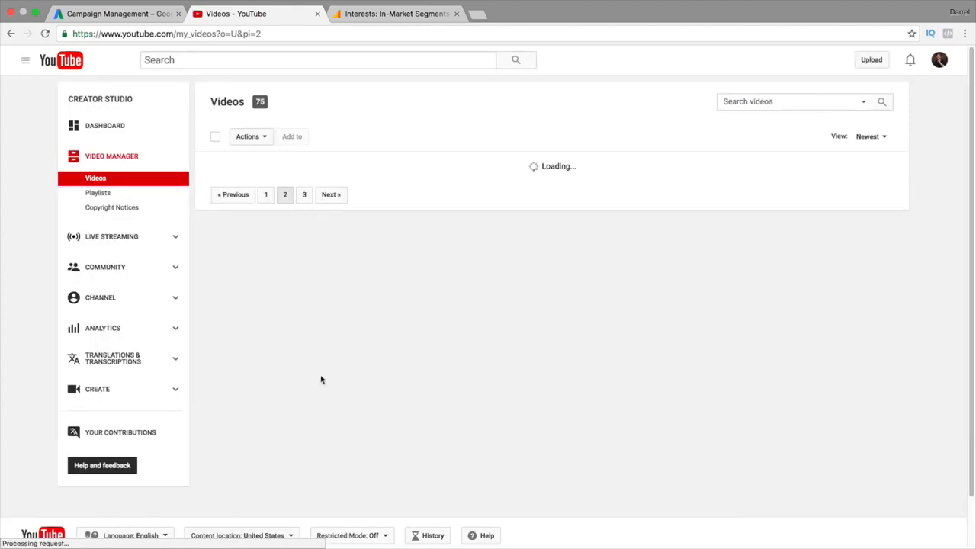
pyautogui.scroll(-12, 495, 305)
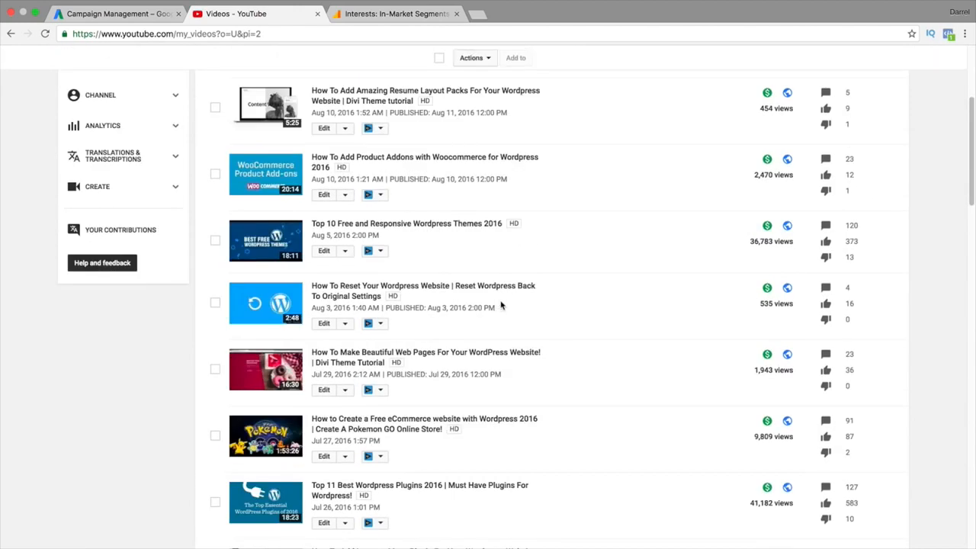
pyautogui.scroll(-8, 509, 296)
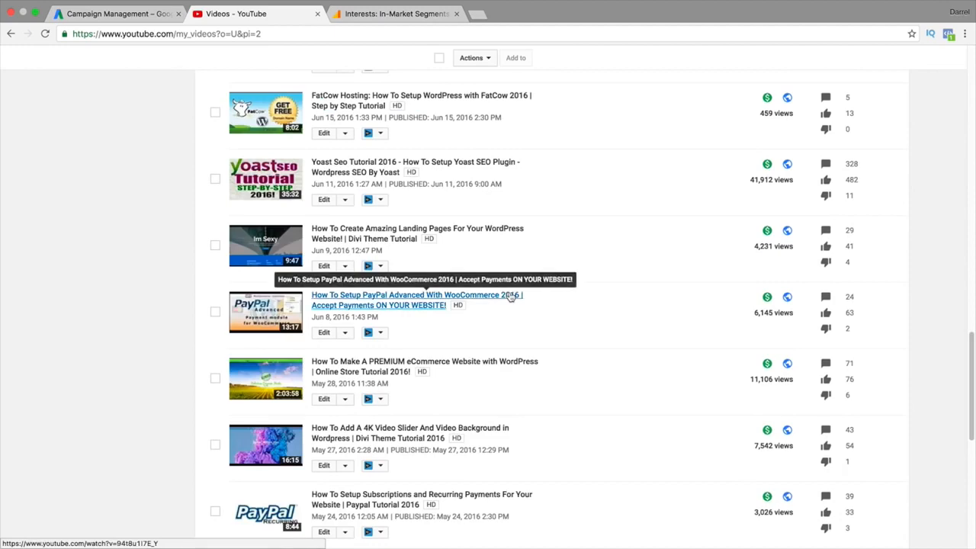
pyautogui.click(354, 460)
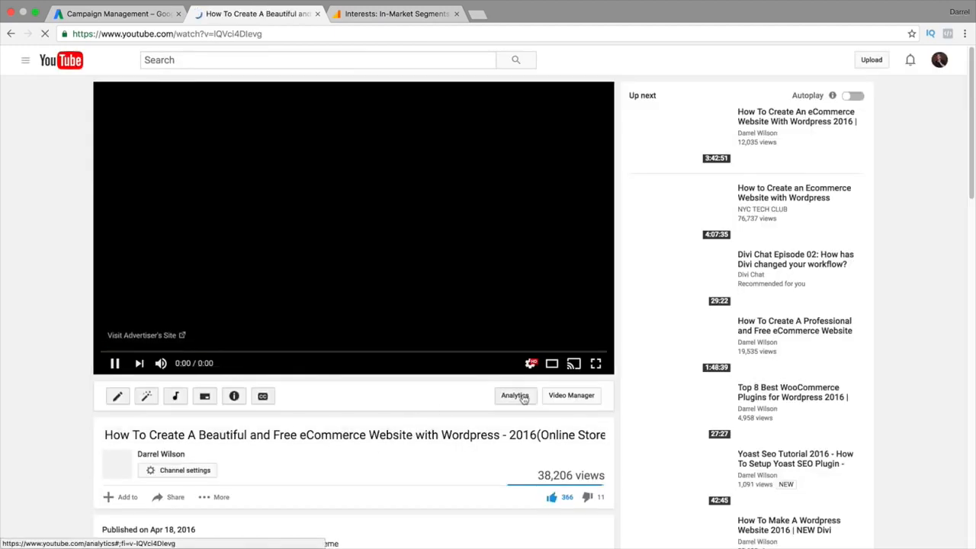
# Open this video's analytics and go to its Traffic sources report
pyautogui.click(516, 395)
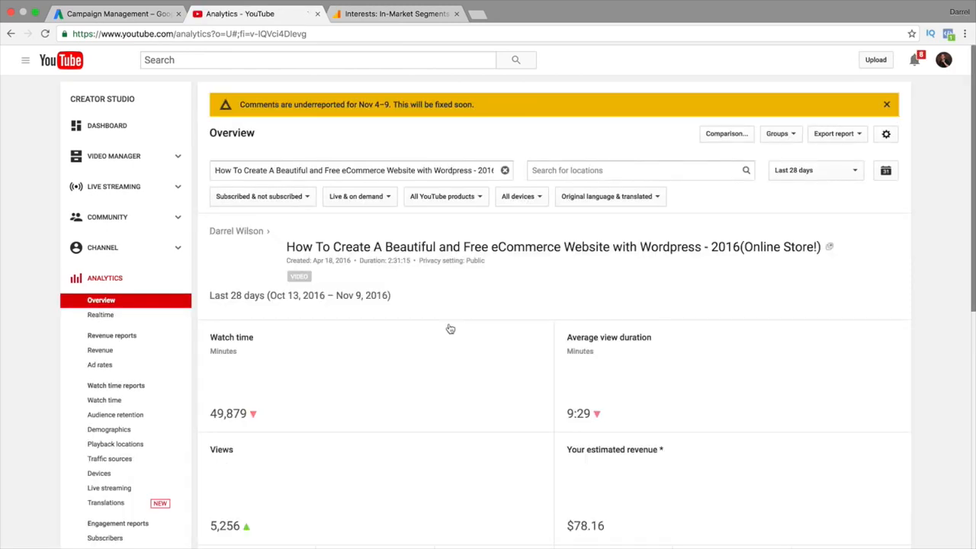
pyautogui.scroll(-10, 450, 329)
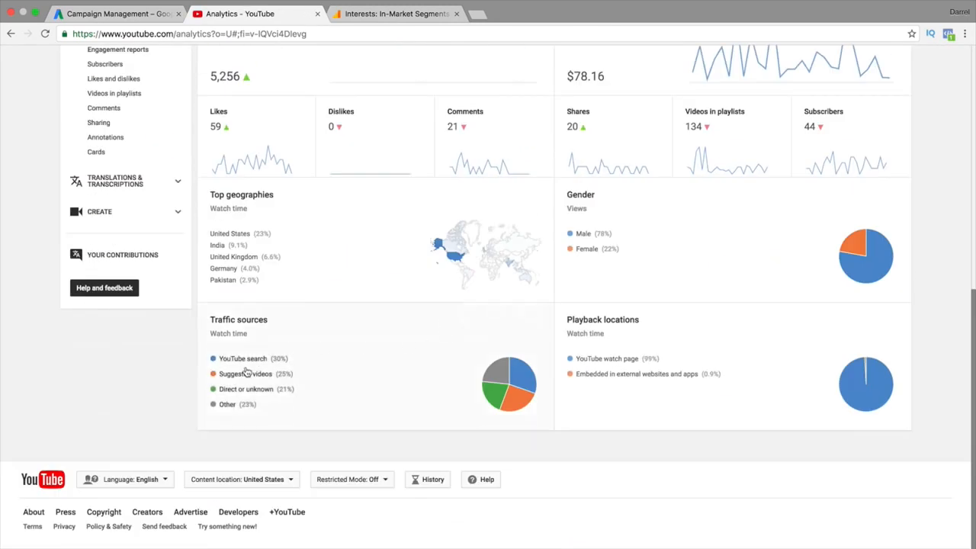
pyautogui.click(248, 372)
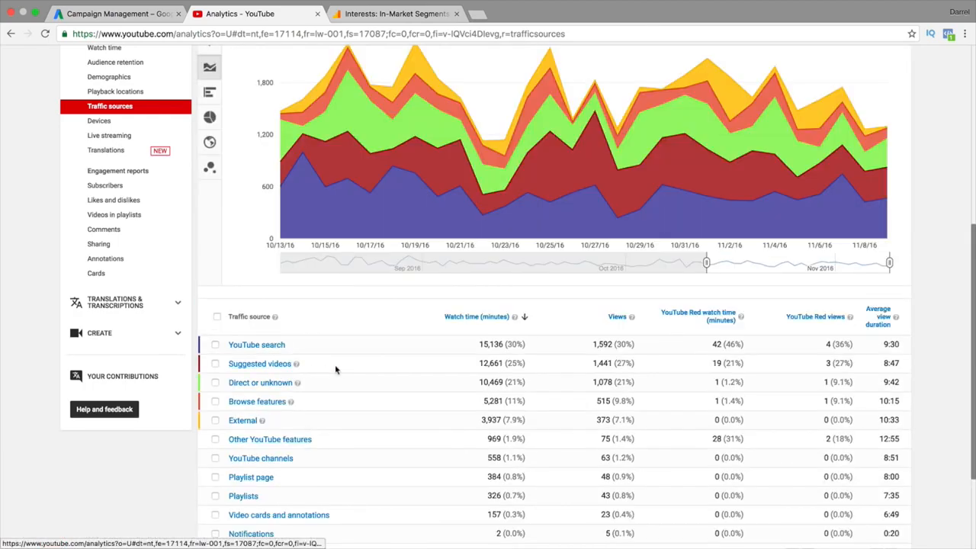
# Set the range to Lifetime and drill into YouTube advertising's TrueView in-stream and discovery sources
pyautogui.scroll(5, 338, 369)
pyautogui.click(869, 137)
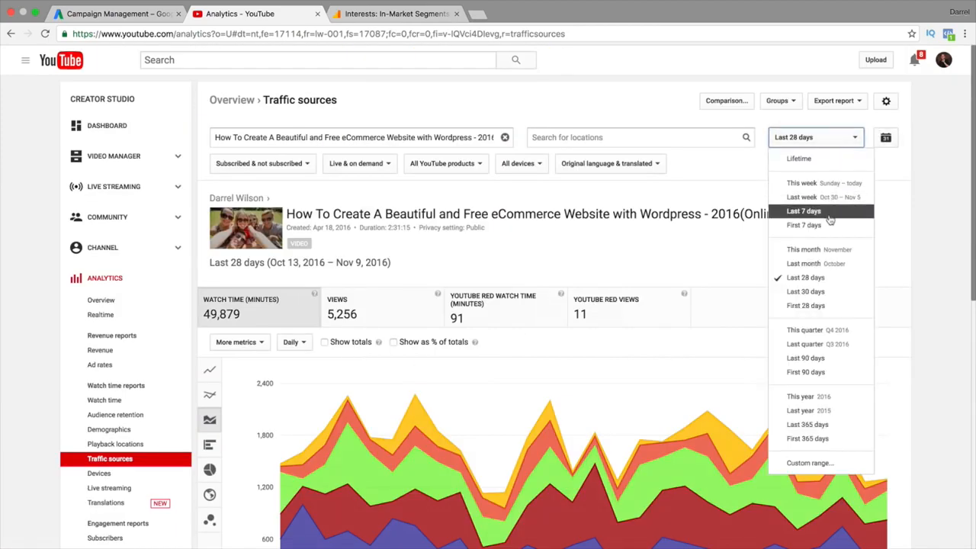
pyautogui.click(808, 160)
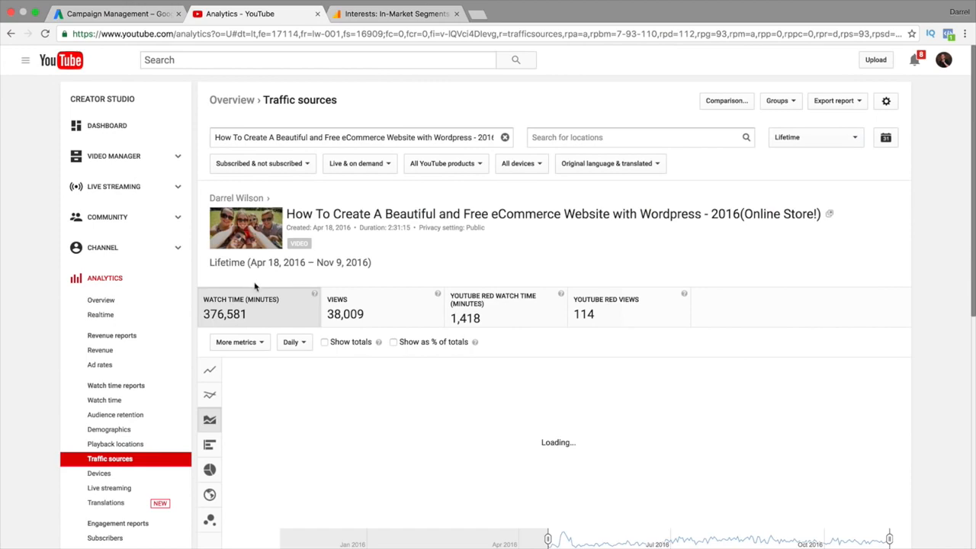
pyautogui.scroll(-10, 259, 293)
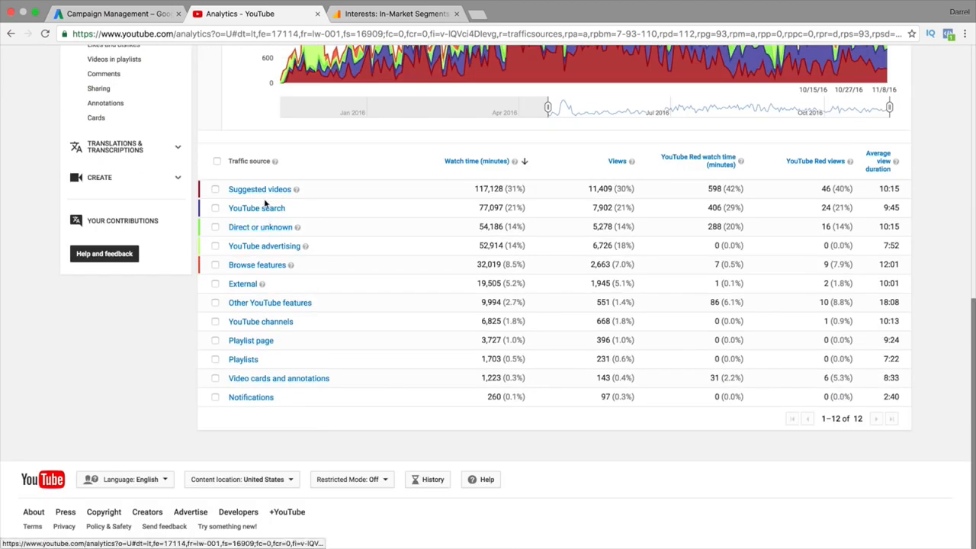
pyautogui.click(264, 246)
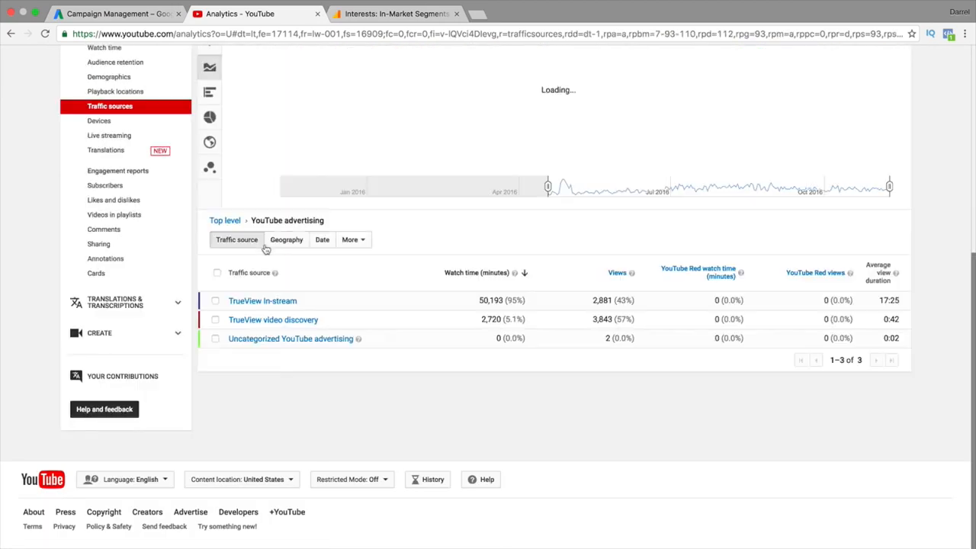
# Highlight TrueView In-stream's 50,193 watch minutes, 2,881 views and 17:25 average view duration
pyautogui.scroll(-1, 346, 336)
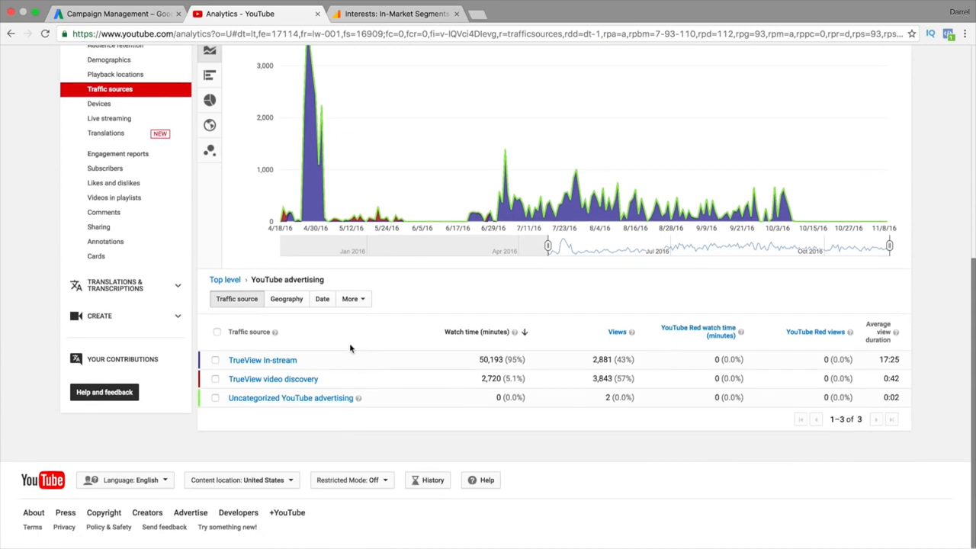
pyautogui.moveTo(298, 361)
pyautogui.mouseDown()
pyautogui.moveTo(244, 363)
pyautogui.moveTo(302, 360)
pyautogui.mouseUp()
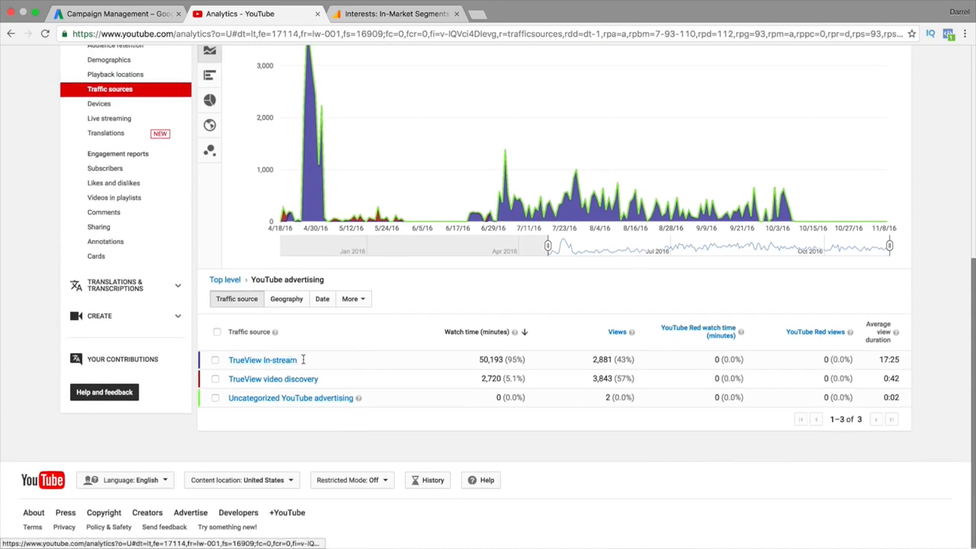
pyautogui.moveTo(481, 363); pyautogui.dragTo(529, 365)
pyautogui.moveTo(591, 362); pyautogui.dragTo(652, 360)
pyautogui.moveTo(877, 360); pyautogui.dragTo(906, 361)
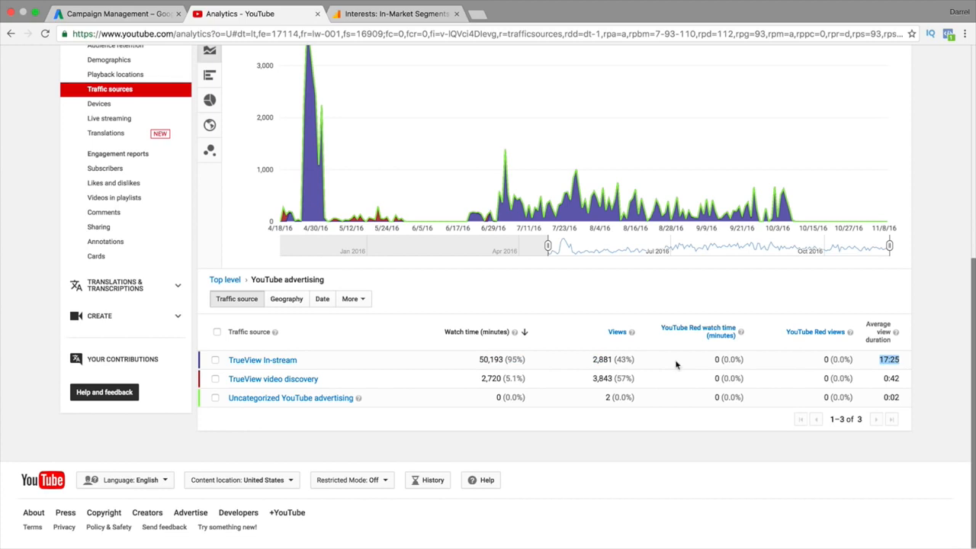
# Compare the TrueView video discovery row's 3,843 views against the in-stream row, then return to AdWords
pyautogui.moveTo(336, 381); pyautogui.dragTo(225, 379)
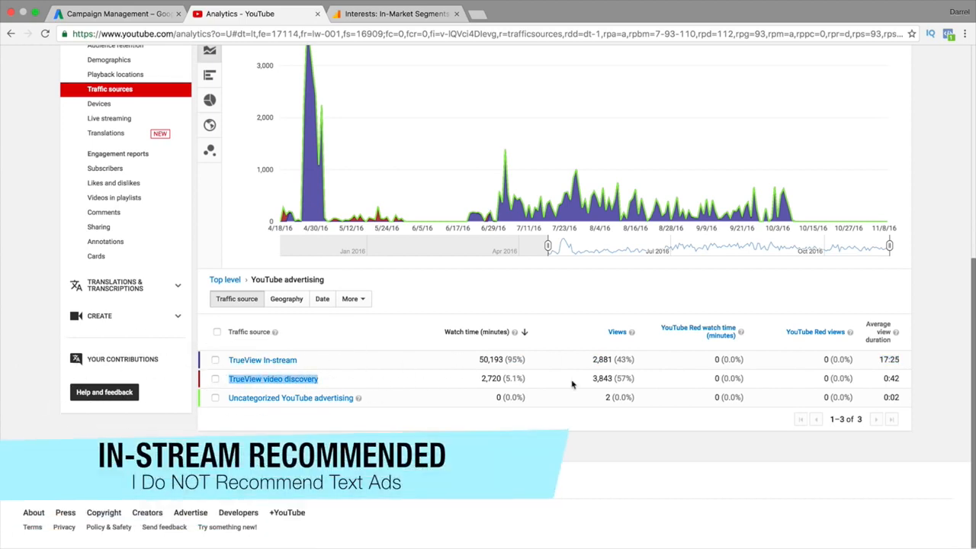
pyautogui.moveTo(590, 379); pyautogui.dragTo(637, 378)
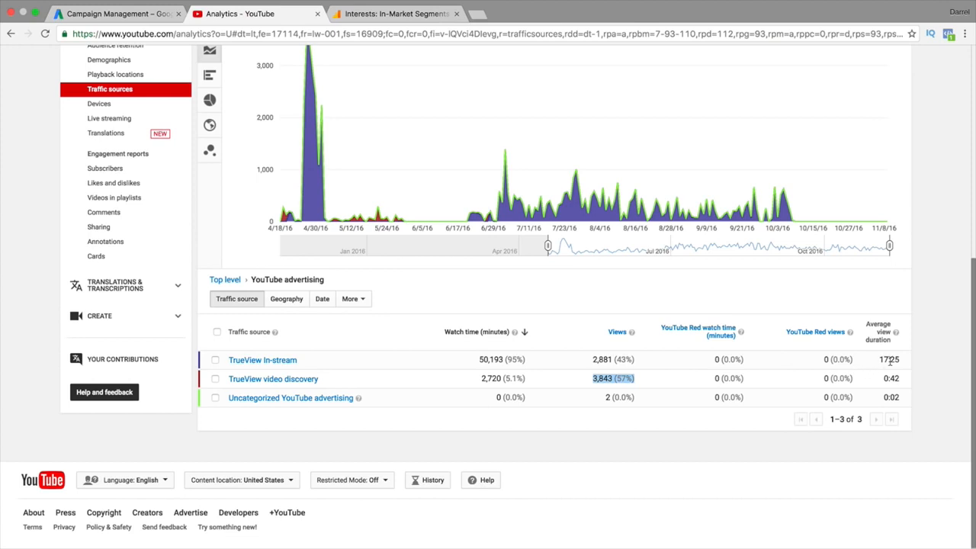
pyautogui.moveTo(906, 362); pyautogui.dragTo(233, 365)
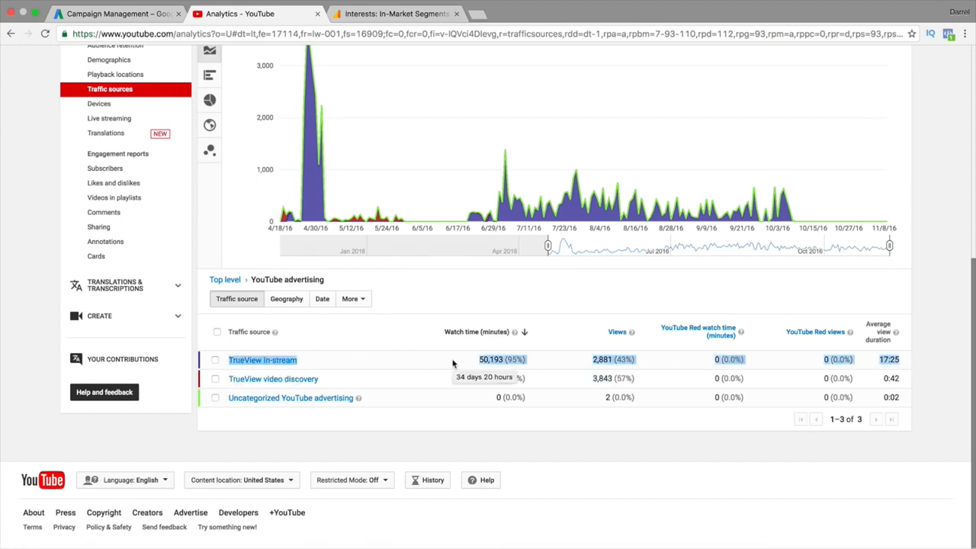
pyautogui.click(431, 386)
pyautogui.moveTo(890, 378); pyautogui.dragTo(318, 381)
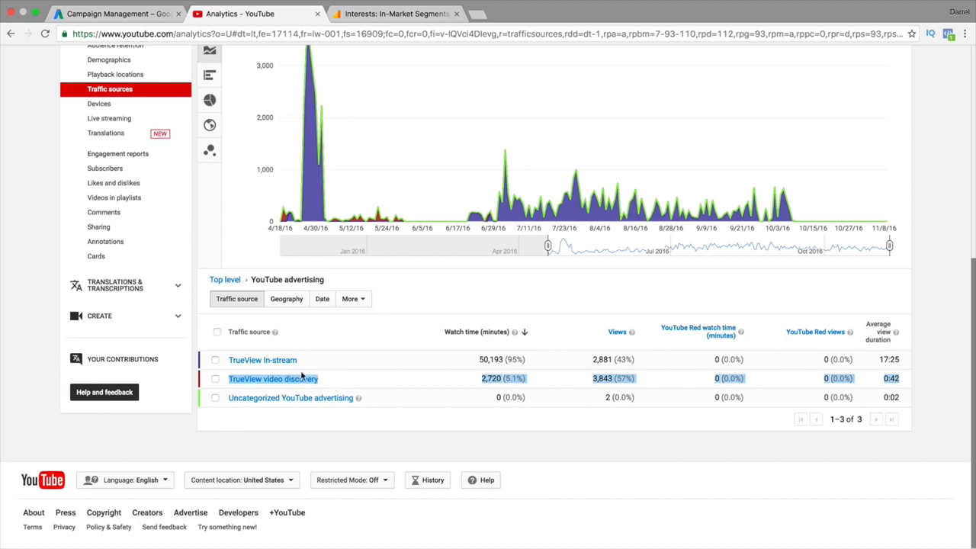
pyautogui.click(141, 13)
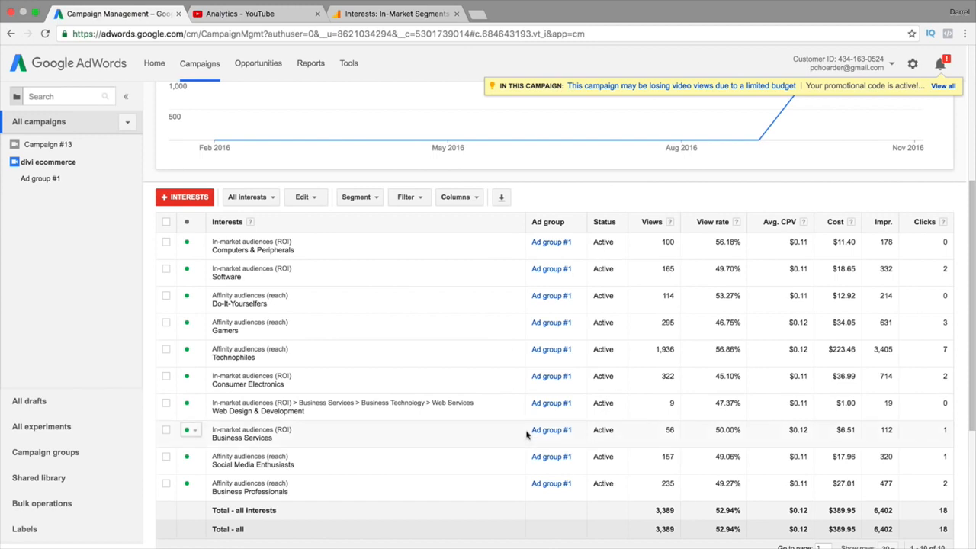
# Highlight Technophiles' 1,936 views, 56.86% view rate and 3,405 impressions in the Interests table
pyautogui.scroll(-1, 525, 436)
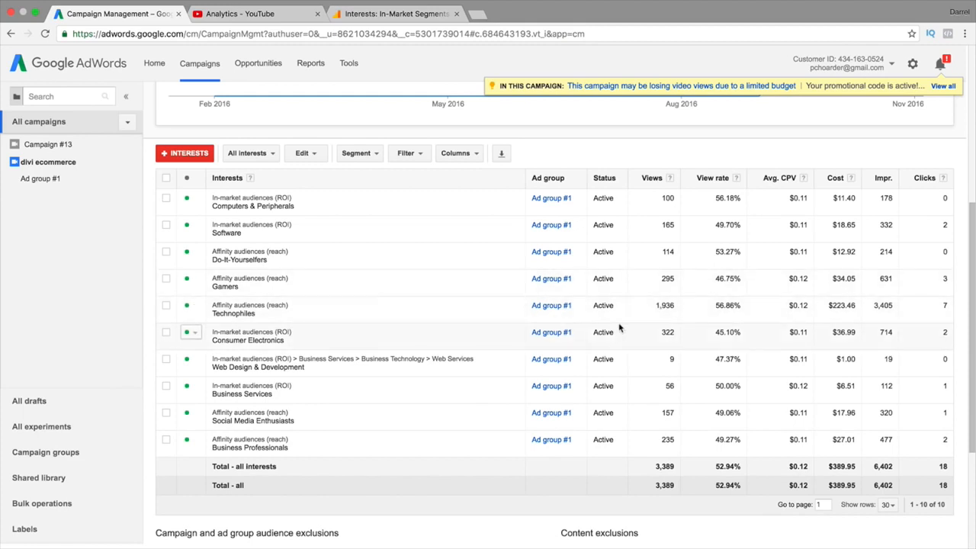
pyautogui.moveTo(238, 315); pyautogui.dragTo(688, 313)
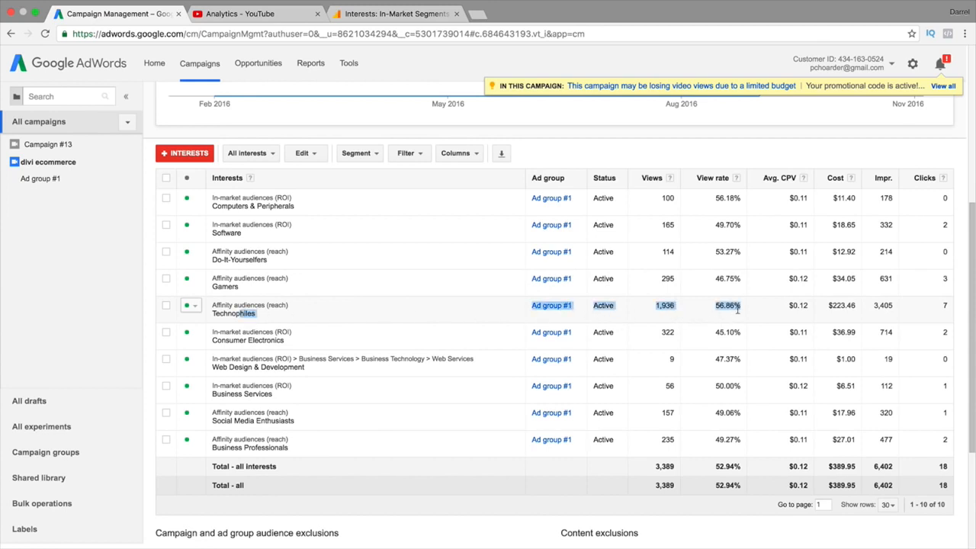
pyautogui.doubleClick(881, 305)
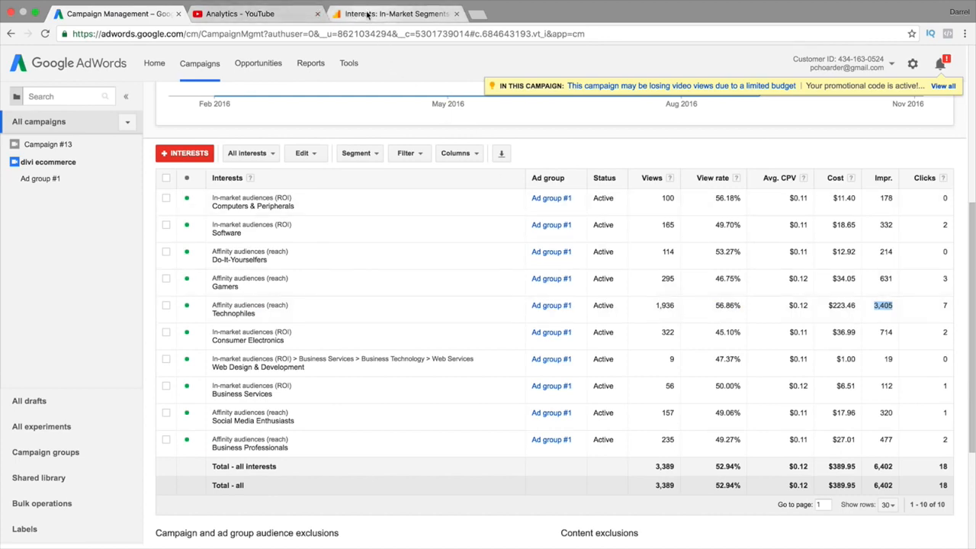
pyautogui.click(367, 14)
# View the Affinity Categories table in Google Analytics, then go back to the divi ecommerce campaign's Interests
pyautogui.click(102, 455)
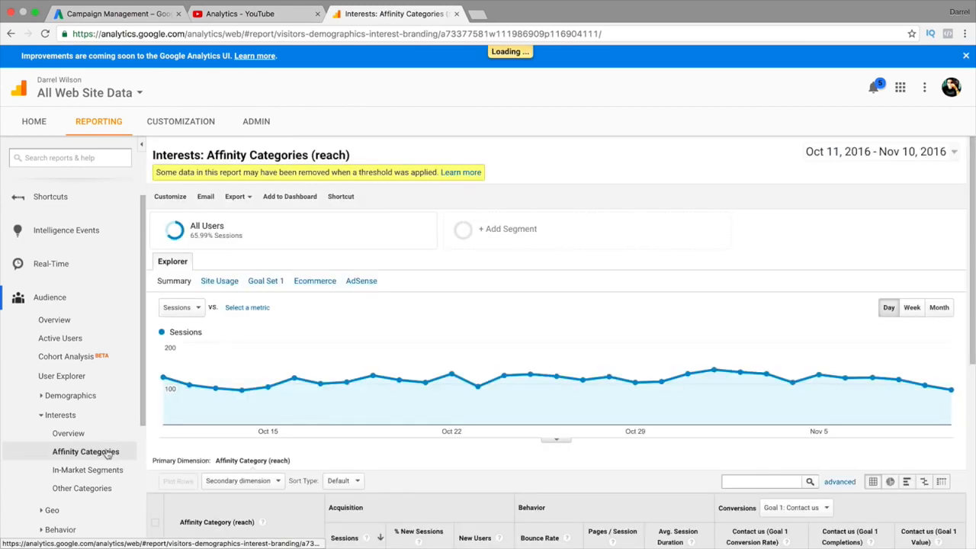
pyautogui.scroll(-3, 243, 403)
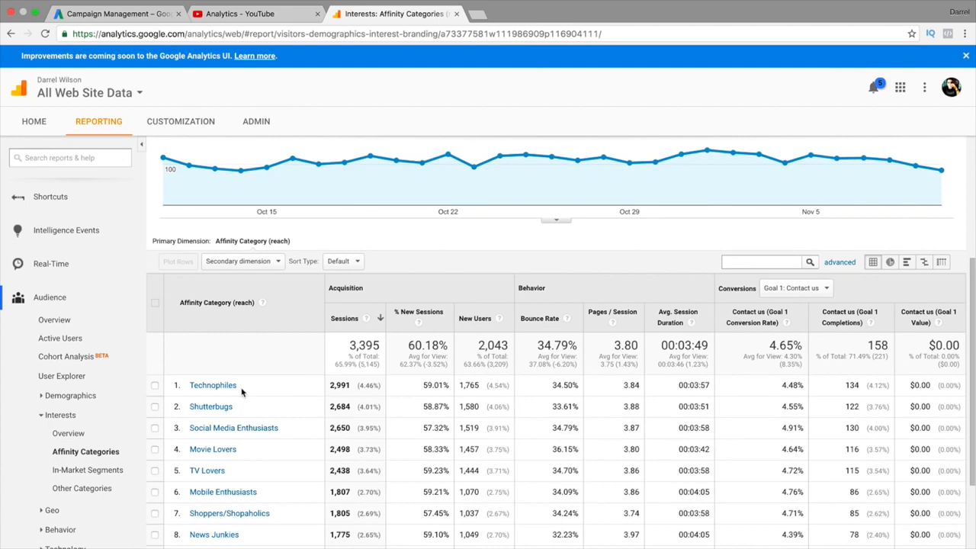
pyautogui.click(236, 14)
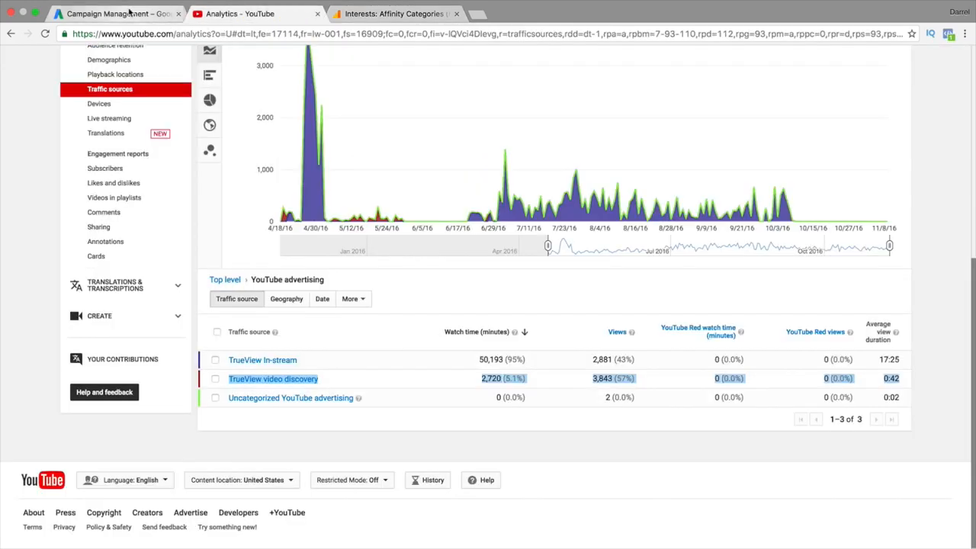
pyautogui.click(128, 13)
pyautogui.scroll(4, 395, 293)
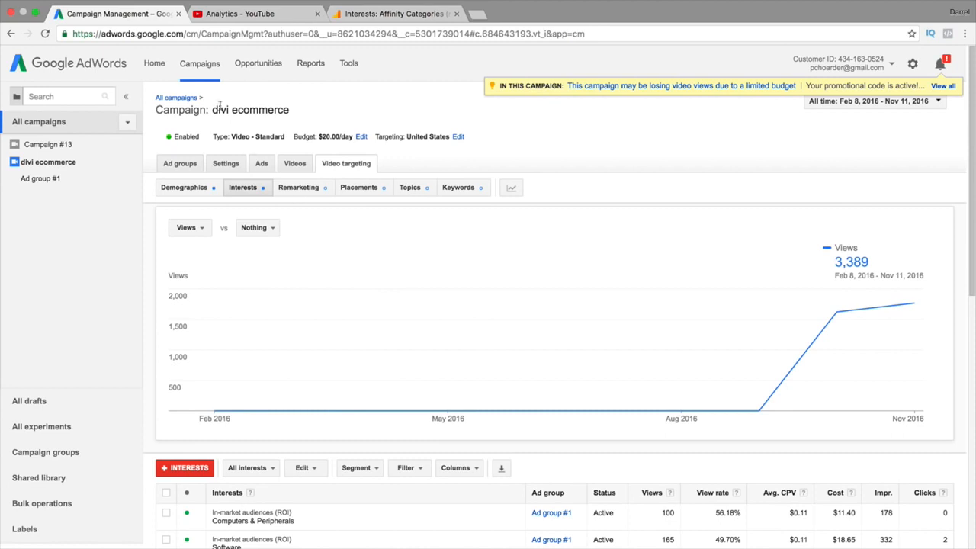
# Compare divi ecommerce's 6,403 impressions and $0.12 average cost across campaigns, then open its ad groups
pyautogui.click(196, 64)
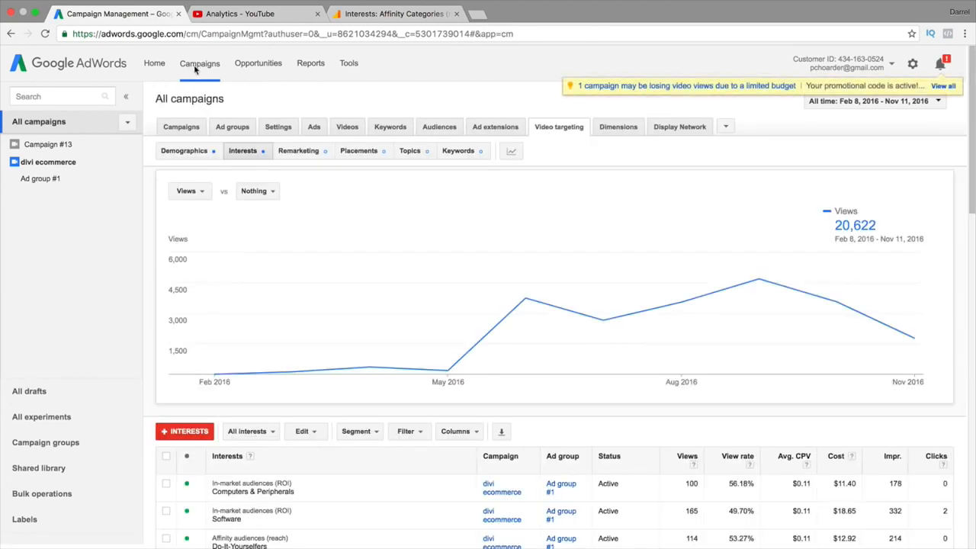
pyautogui.click(200, 127)
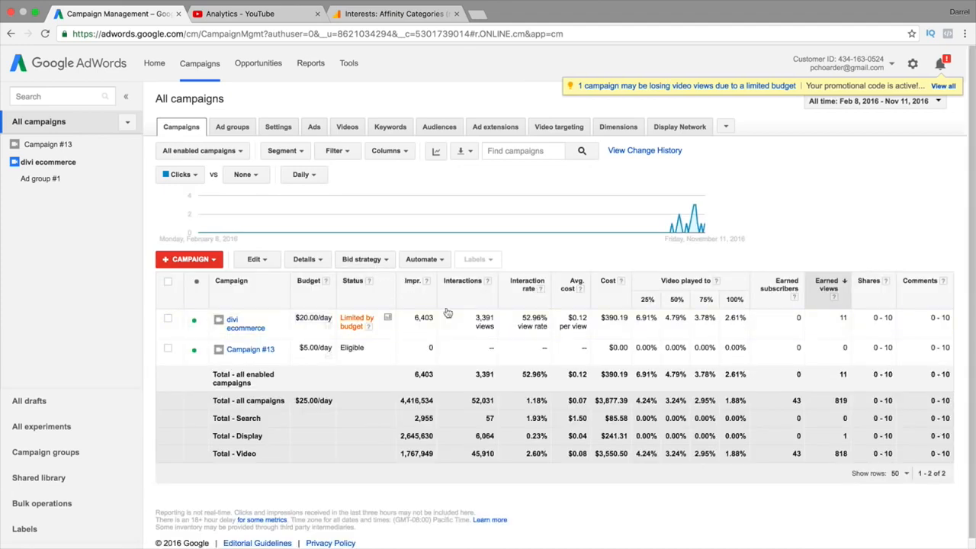
pyautogui.moveTo(414, 317); pyautogui.dragTo(431, 320)
pyautogui.moveTo(567, 318); pyautogui.dragTo(586, 320)
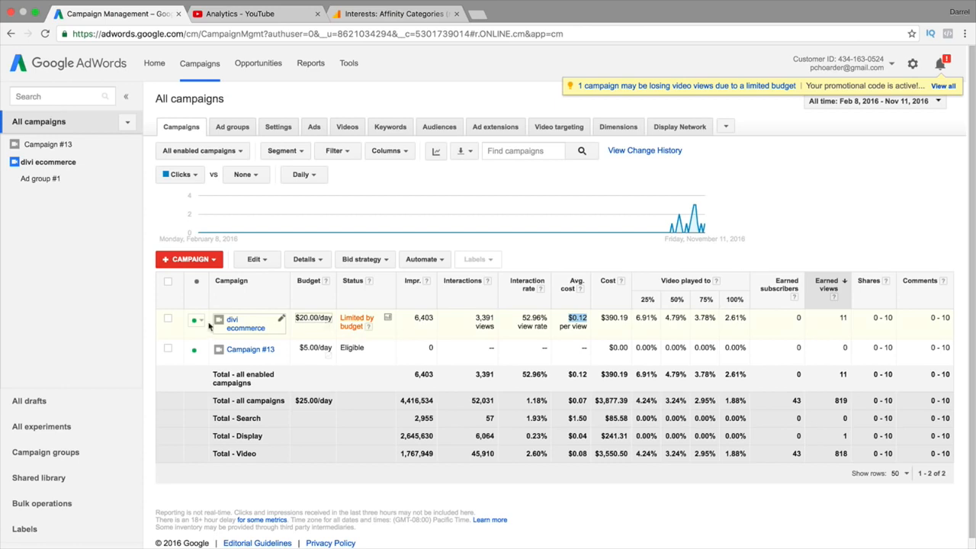
pyautogui.click(245, 326)
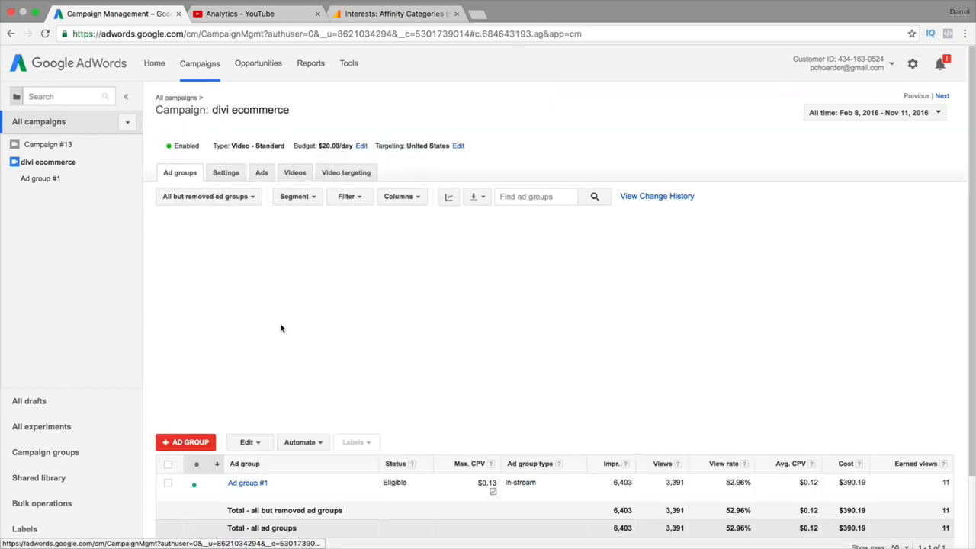
pyautogui.scroll(-2, 432, 386)
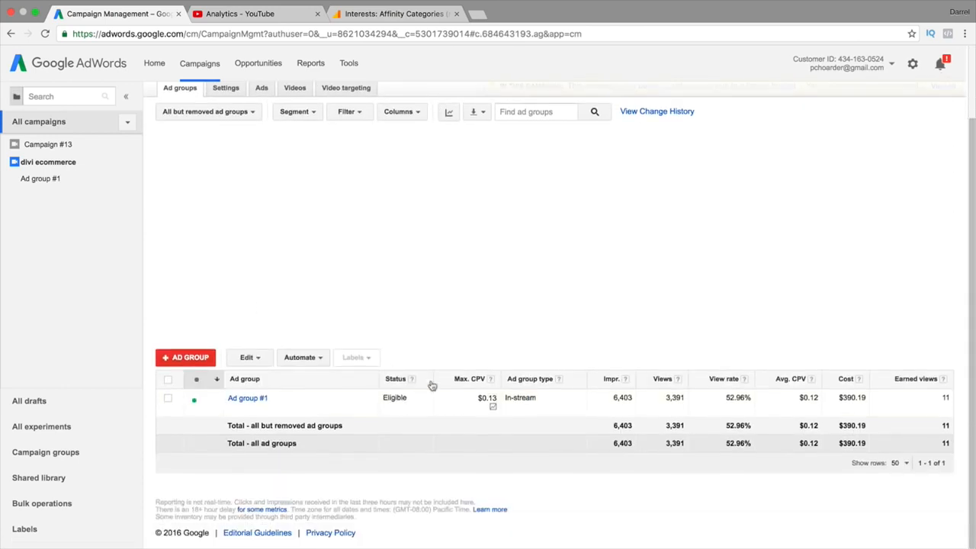
pyautogui.click(489, 401)
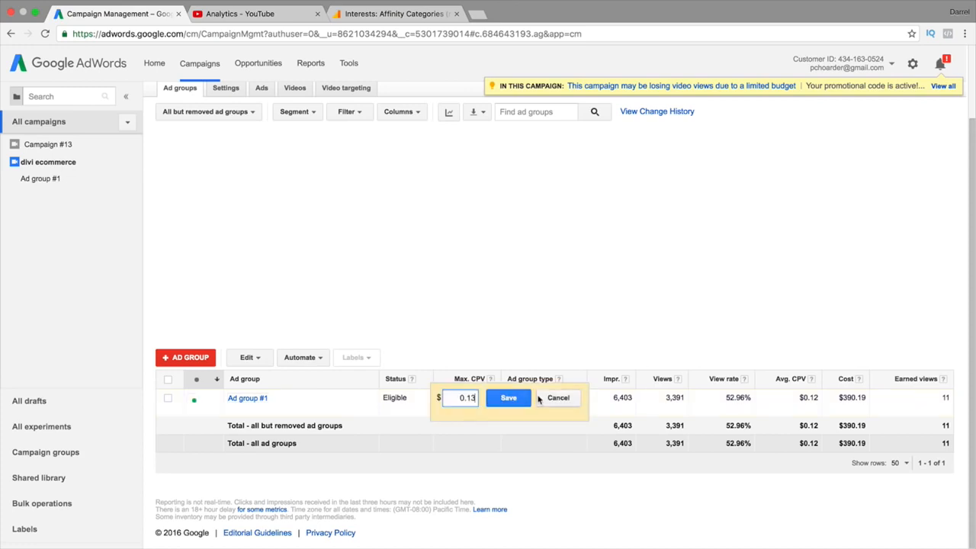
pyautogui.click(554, 398)
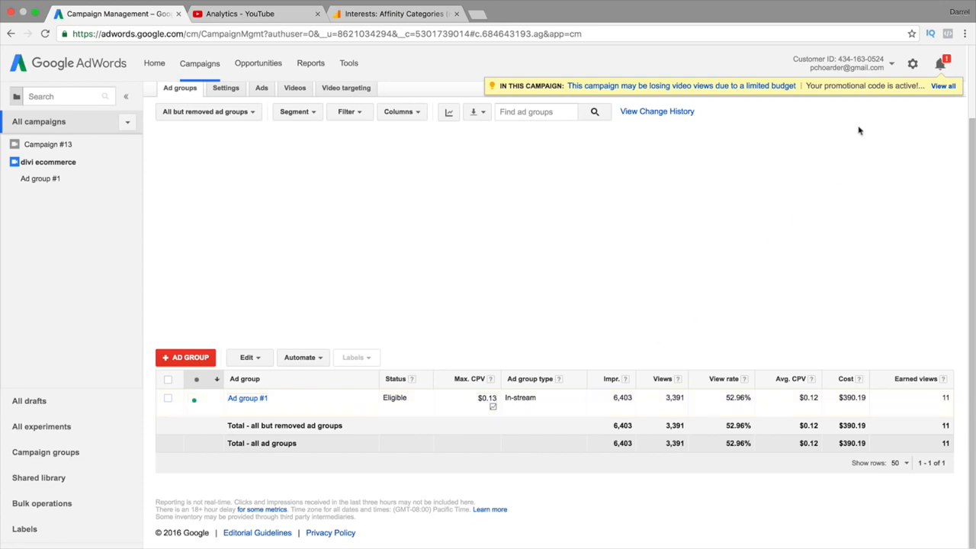
pyautogui.click(906, 66)
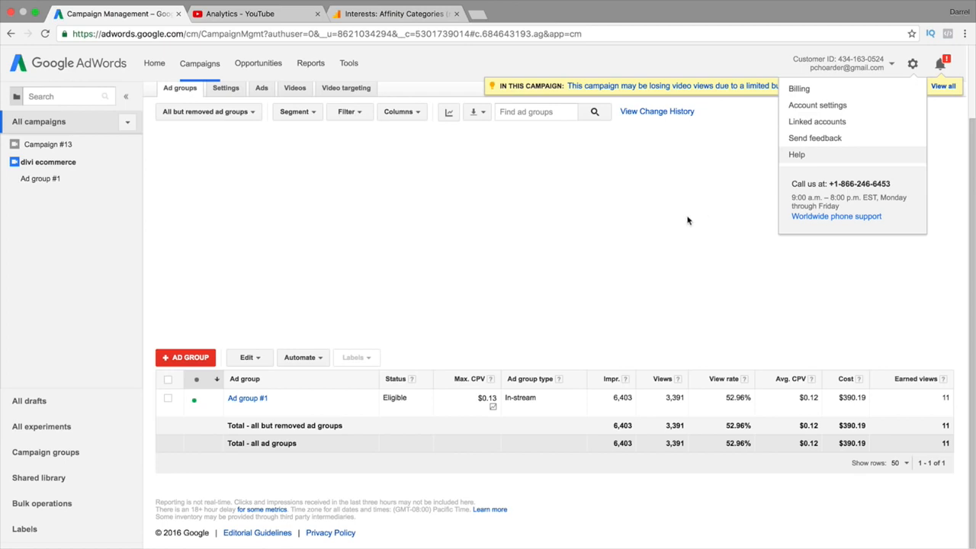
pyautogui.click(676, 278)
pyautogui.scroll(1, 675, 279)
pyautogui.scroll(1, 676, 281)
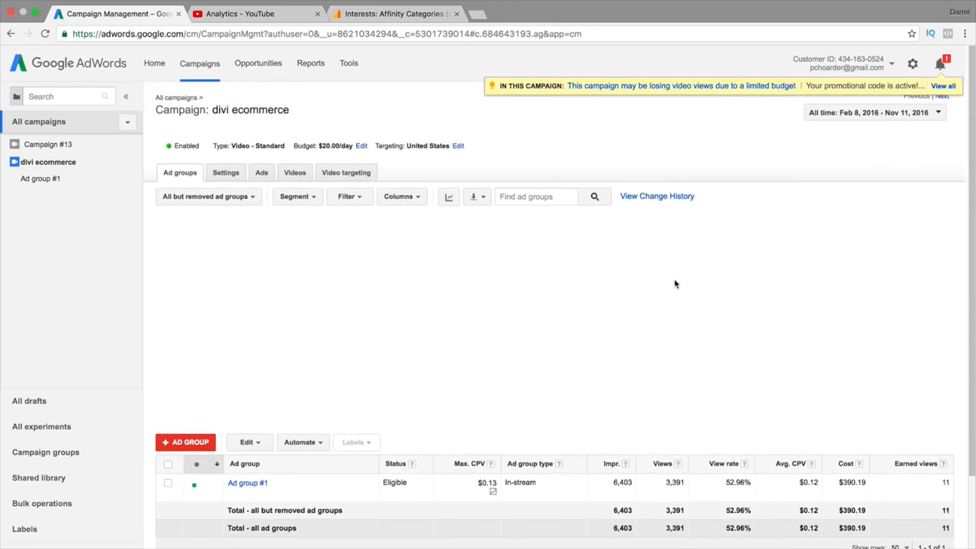